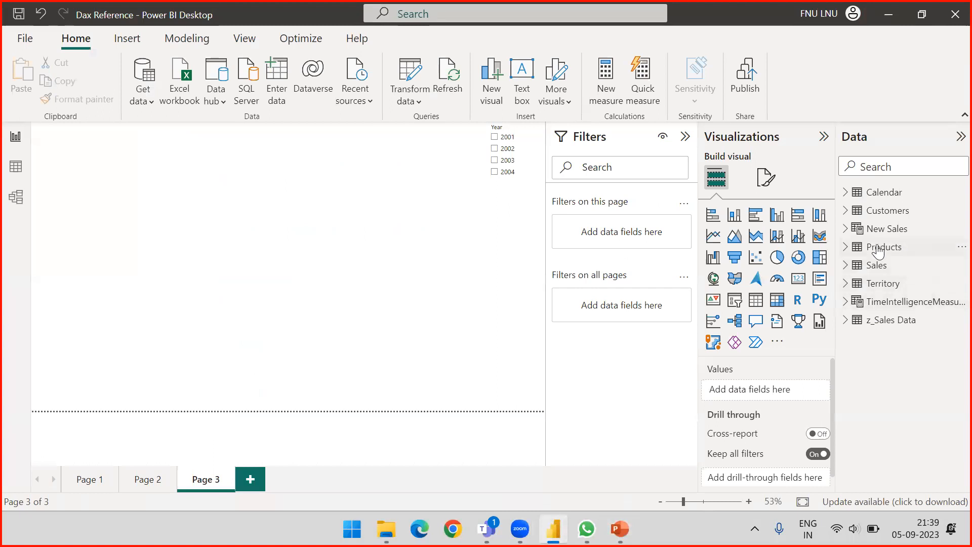
Open the New Sales table in data view and bring its SalesAmount through Column fields into view.
{"action": "left_click", "coordinate": [887, 229]}
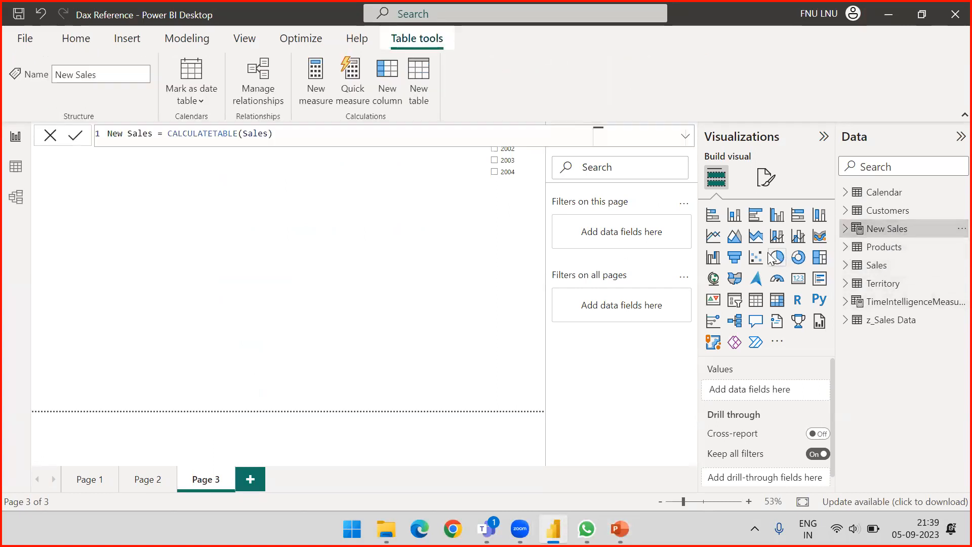
{"action": "left_click", "coordinate": [16, 167]}
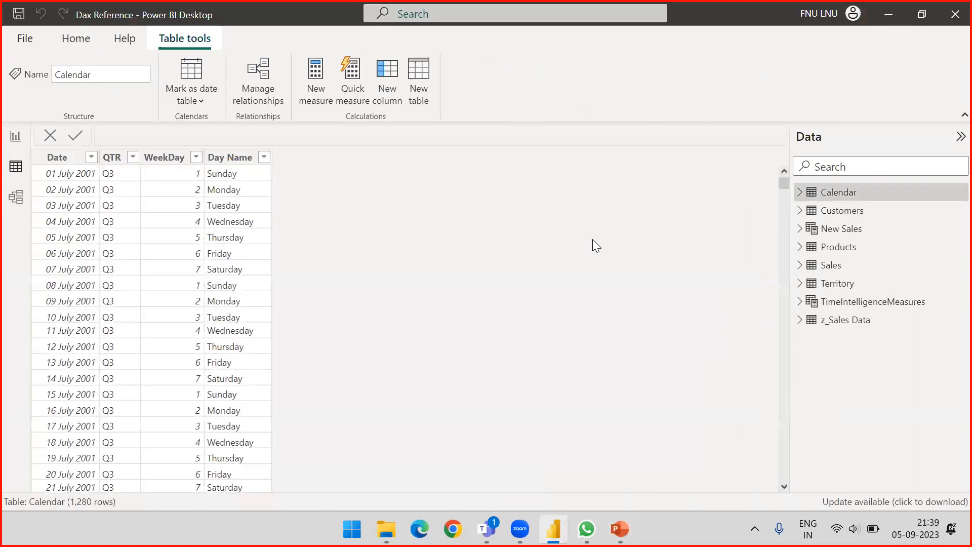
{"action": "left_click", "coordinate": [833, 230]}
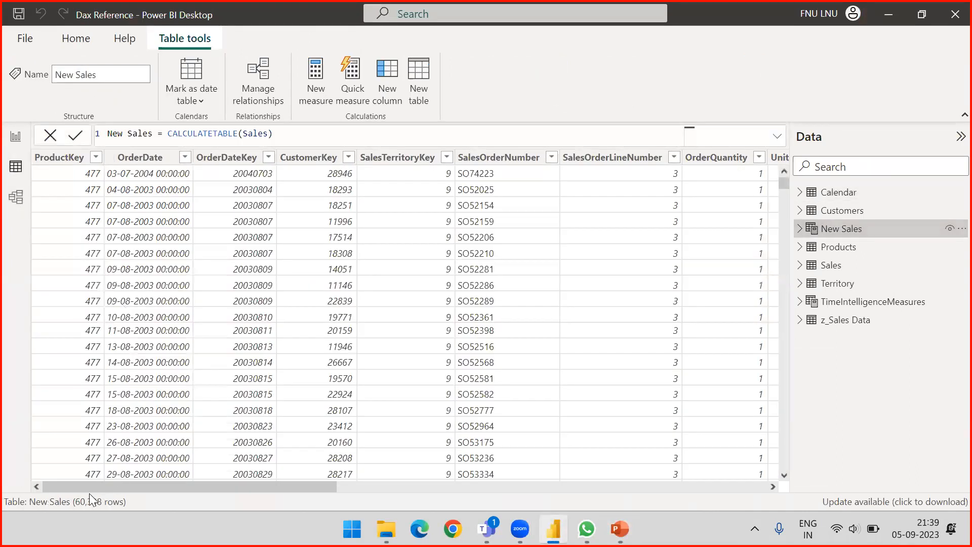
{"action": "left_click_drag", "start_coordinate": [227, 489], "coordinate": [710, 482]}
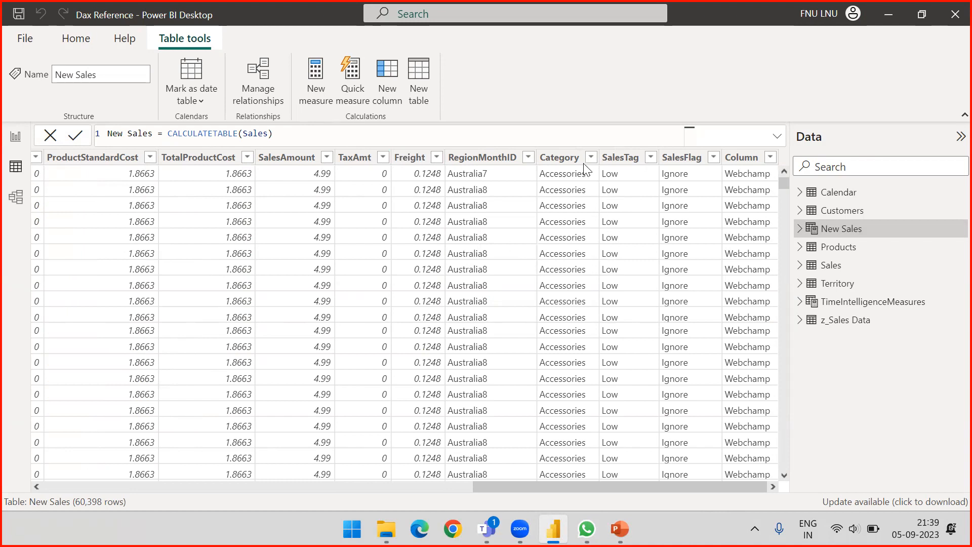
Examine the SalesTag, Category, SalesAmount and Column fields of the New Sales table.
{"action": "left_click", "coordinate": [628, 161]}
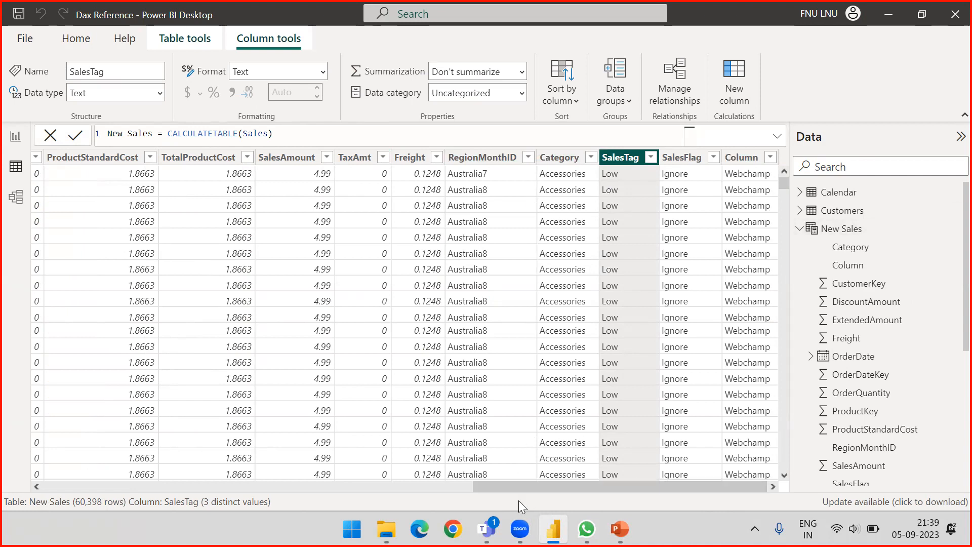
{"action": "left_click", "coordinate": [569, 160]}
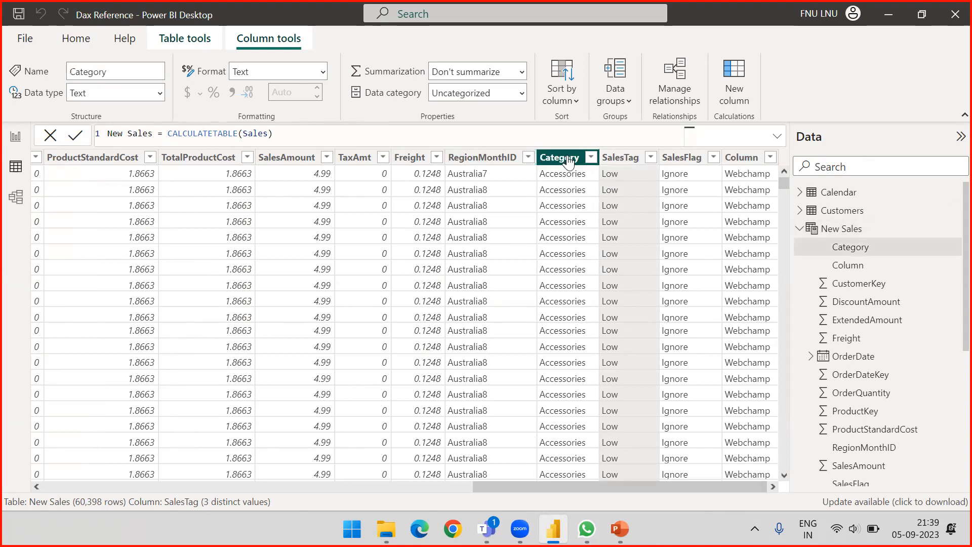
{"action": "left_click", "coordinate": [619, 159]}
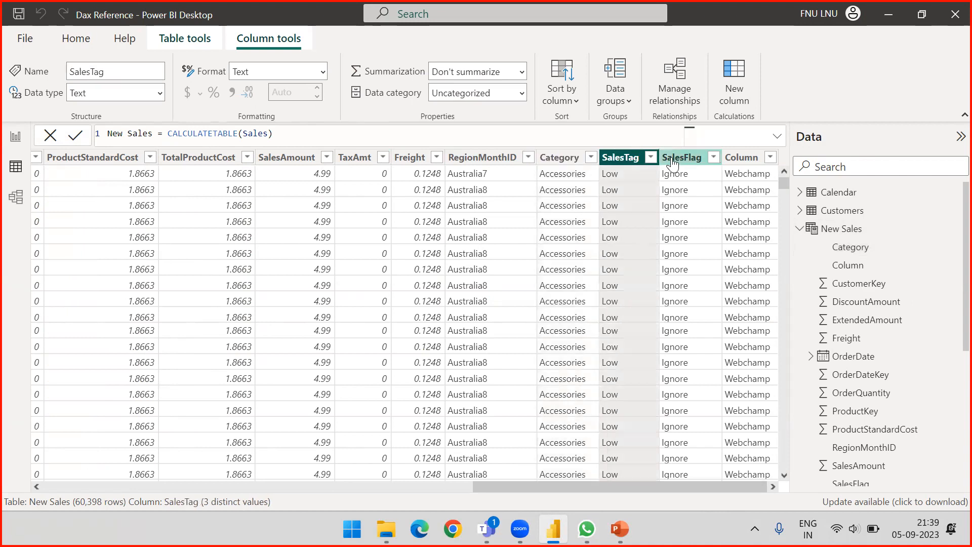
{"action": "right_click", "coordinate": [629, 161]}
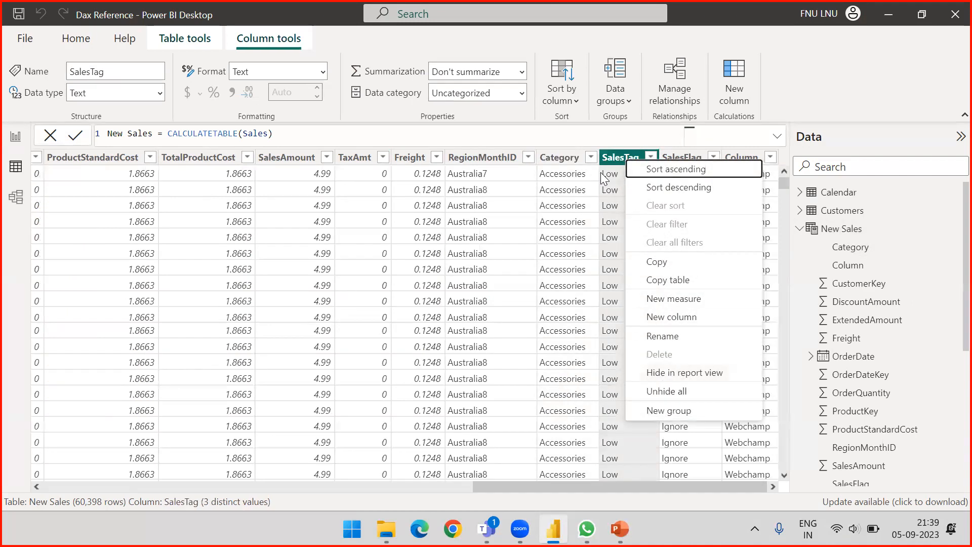
{"action": "left_click", "coordinate": [874, 95]}
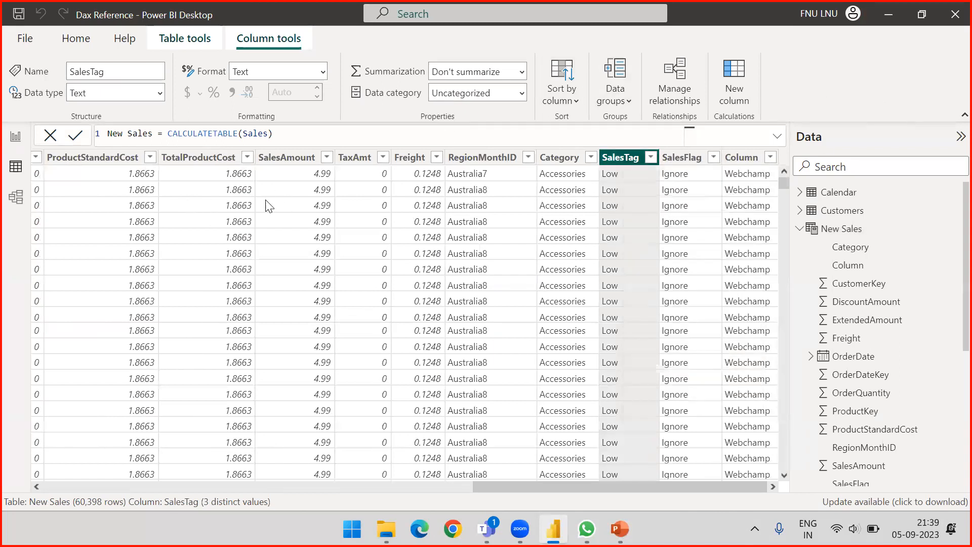
{"action": "left_click", "coordinate": [284, 158]}
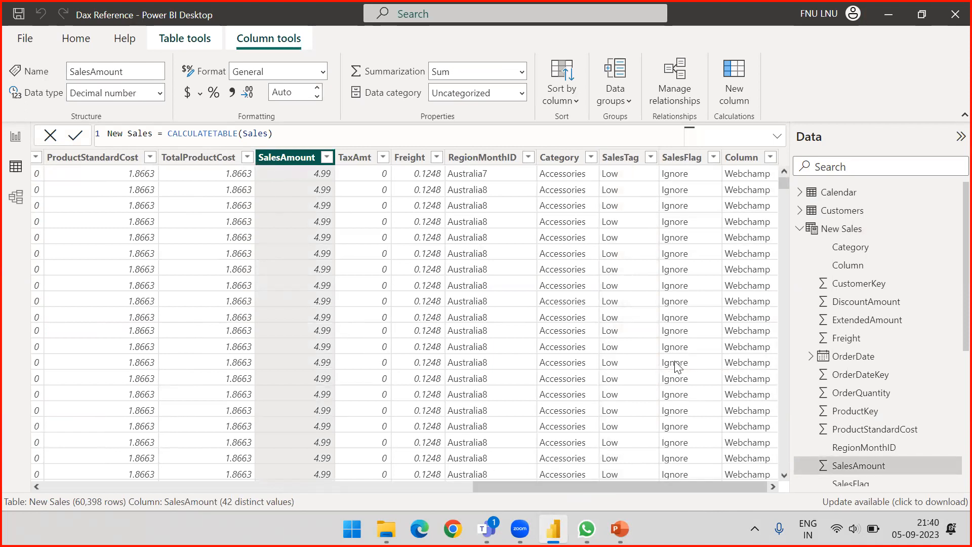
{"action": "left_click", "coordinate": [741, 159]}
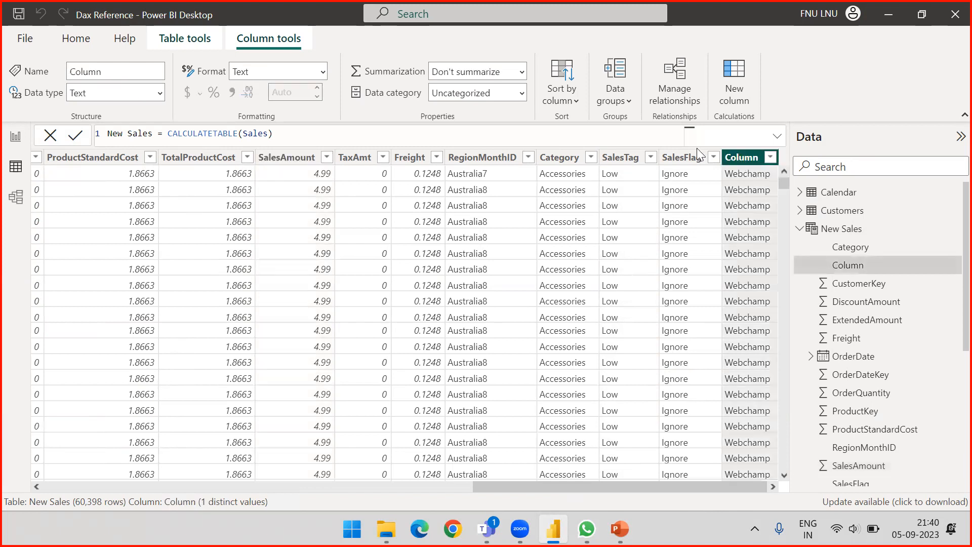
{"action": "left_click_drag", "start_coordinate": [293, 133], "coordinate": [76, 133]}
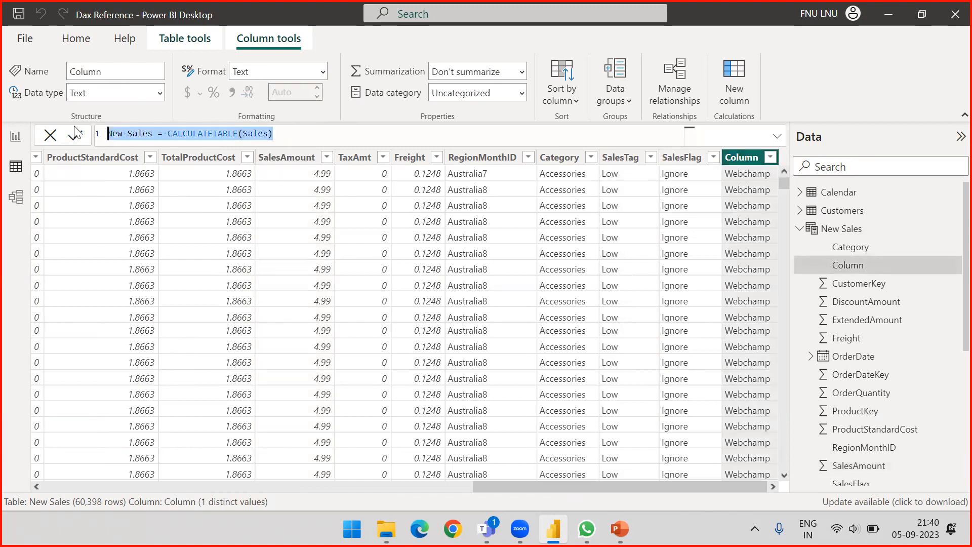
{"action": "key", "text": "BackSpace"}
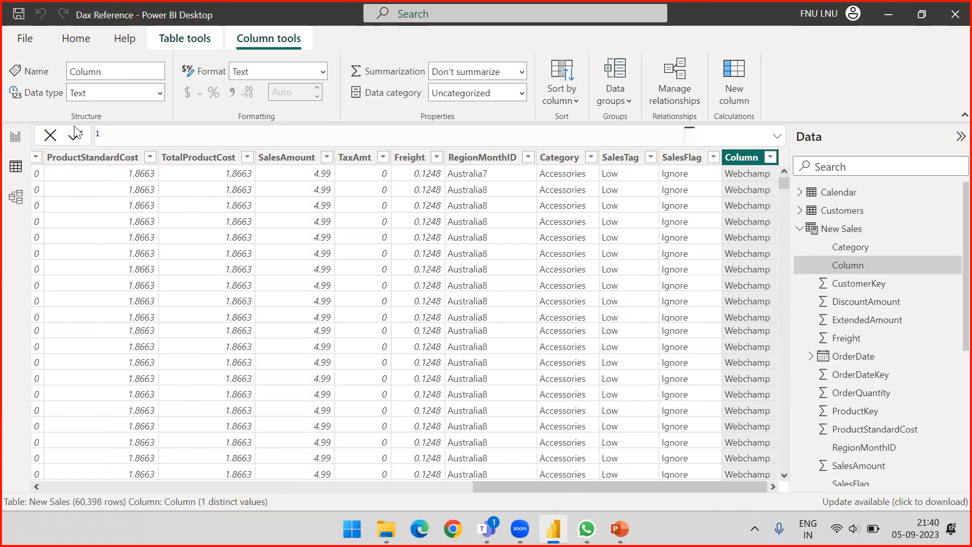
{"action": "key", "text": "ctrl+z"}
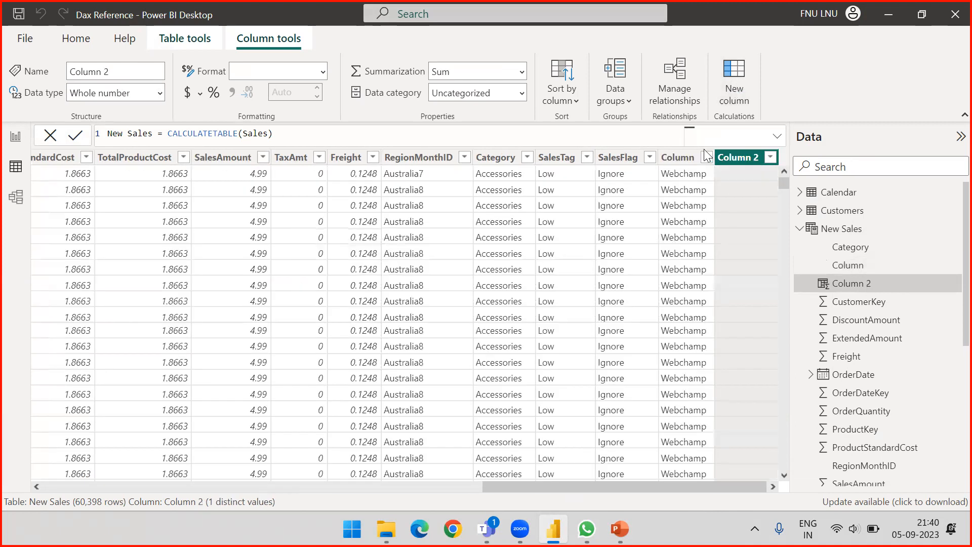
Try to name a new calculated column in the New Sales table SalesTag, leaving its expression empty.
{"action": "key", "text": "BackSpace"}
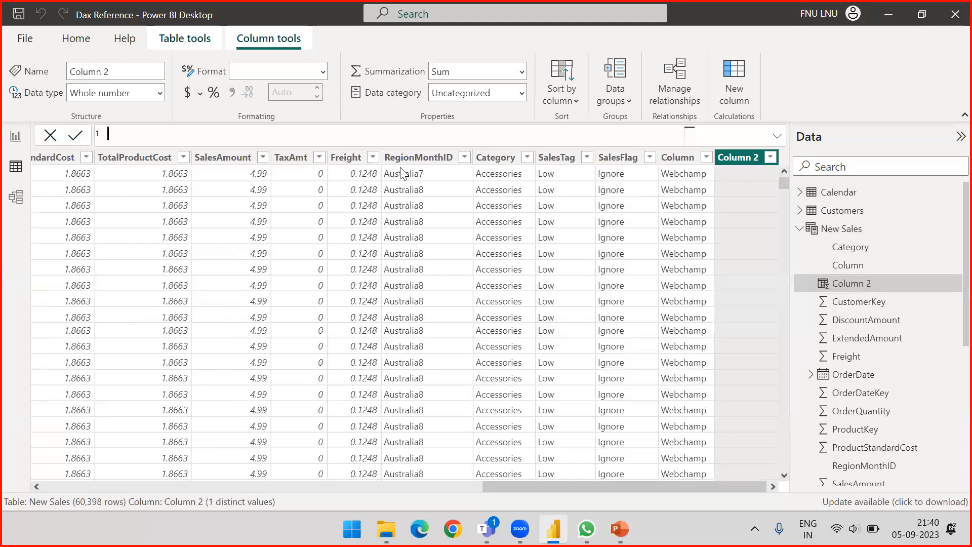
{"action": "type", "text": "SalesTag = IF"}
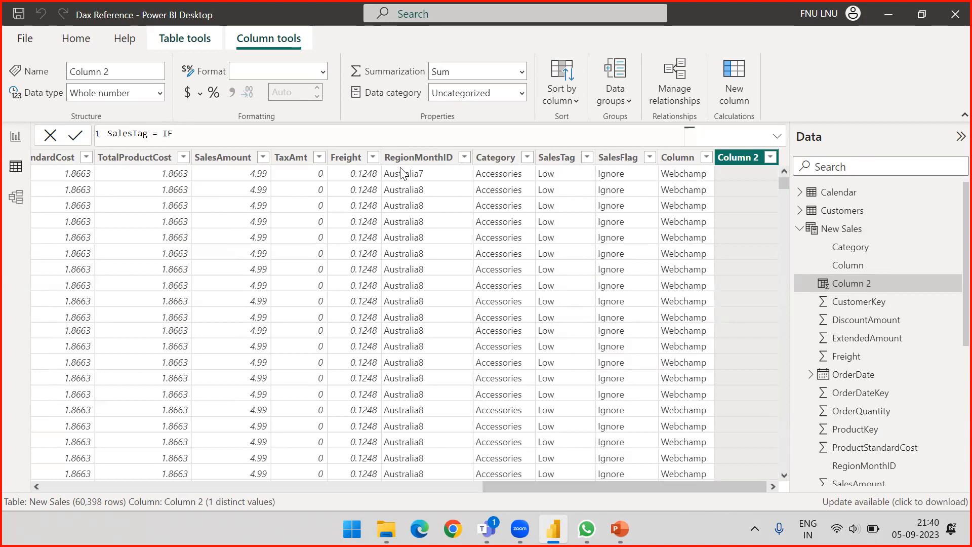
{"action": "key", "text": "BackSpace"}
{"action": "key", "text": "BackSpace"}
{"action": "key", "text": "BackSpace"}
{"action": "type", "text": "I"}
{"action": "key", "text": "BackSpace"}
{"action": "key", "text": "Return"}
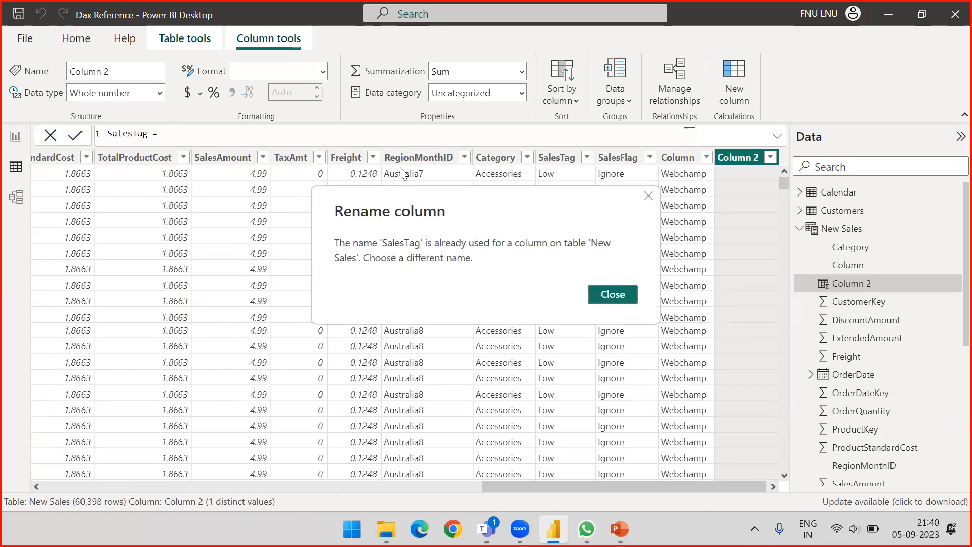
{"action": "key", "text": "Escape"}
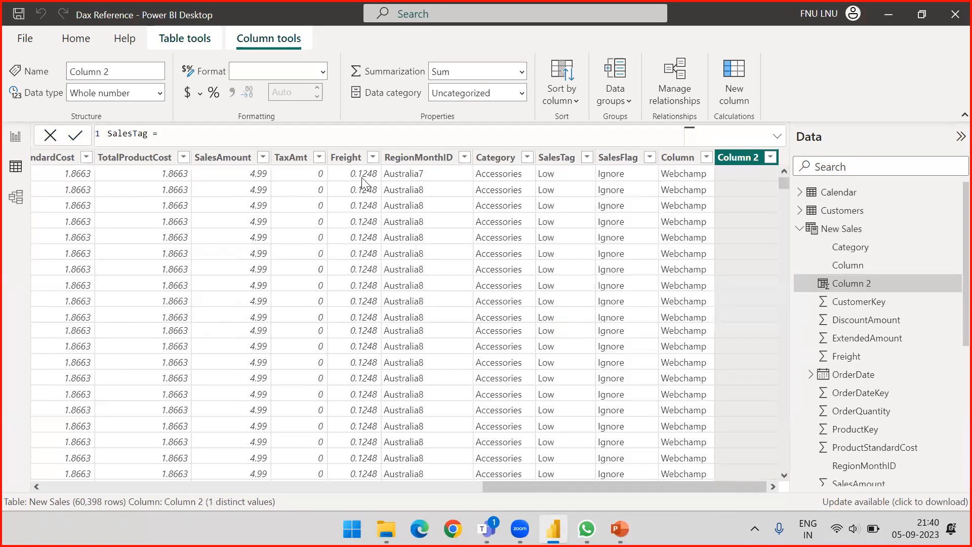
Name the new column SalesTag1 in its formula and begin an IF function with blank arguments.
{"action": "left_click", "coordinate": [150, 135]}
{"action": "type", "text": "1"}
{"action": "left_click", "coordinate": [178, 134]}
{"action": "type", "text": "IF("}
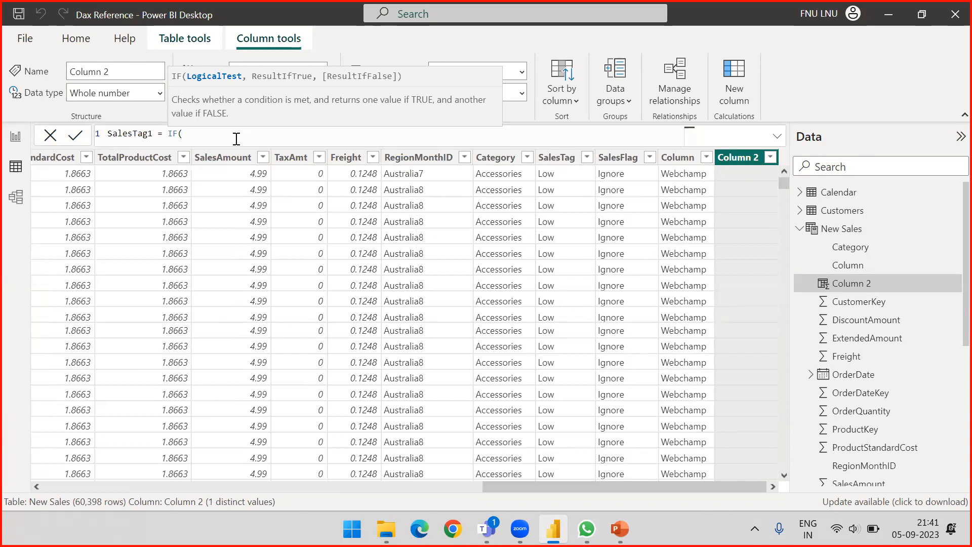
{"action": "type", "text": ","}
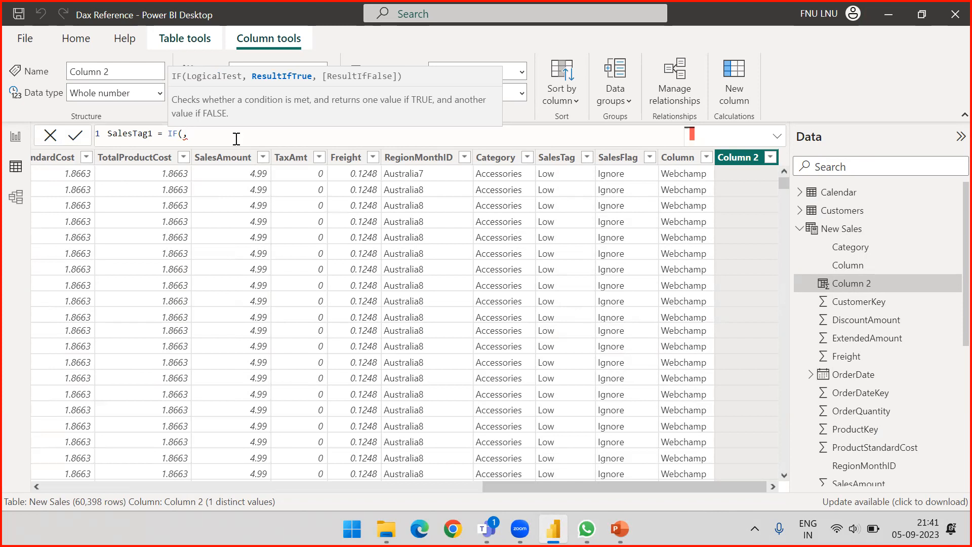
{"action": "type", "text": ","}
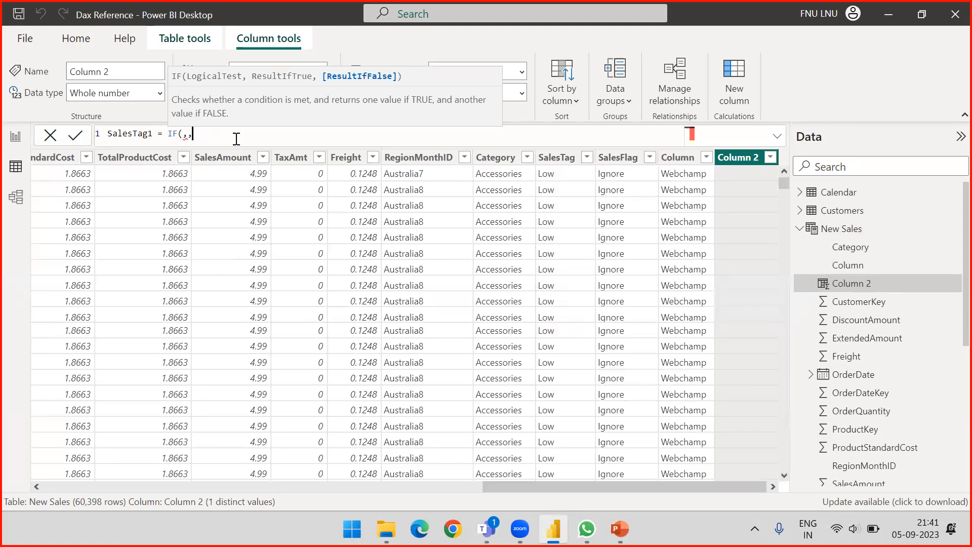
Clear the unfinished IF function from the SalesTag1 formula and enter an empty pair of double quotes.
{"action": "key", "text": "BackSpace"}
{"action": "key", "text": "BackSpace"}
{"action": "key", "text": "BackSpace"}
{"action": "key", "text": "BackSpace"}
{"action": "key", "text": "BackSpace"}
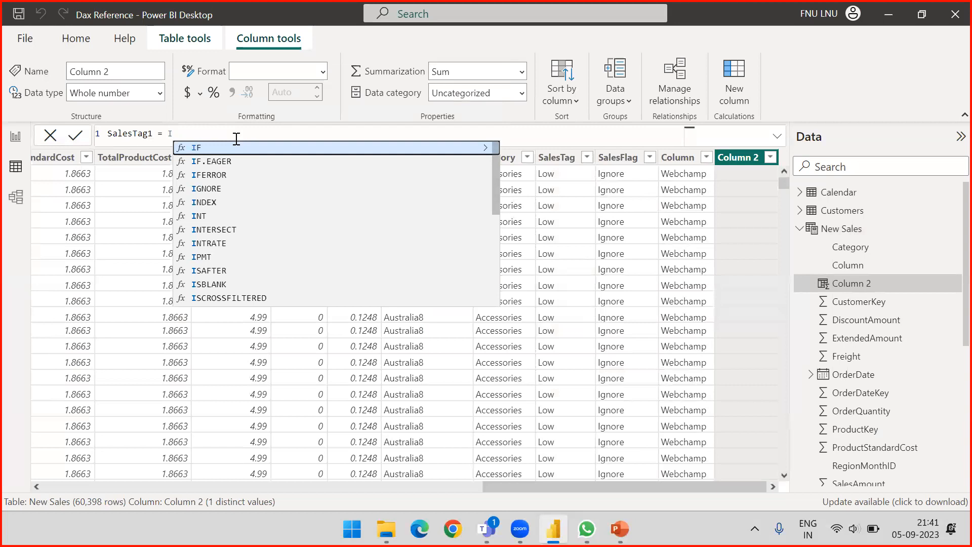
{"action": "key", "text": "Escape"}
{"action": "type", "text": "\"\""}
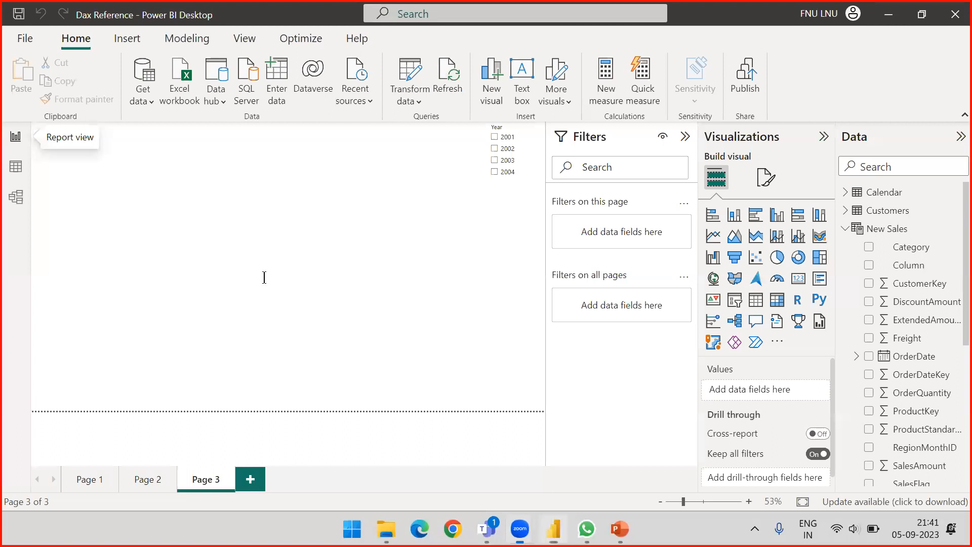
Start a text note on the report's Page 3 with the line "= Equal to".
{"action": "left_click", "coordinate": [186, 226]}
{"action": "type", "text": "-"}
{"action": "key", "text": "BackSpace"}
{"action": "type", "text": "="}
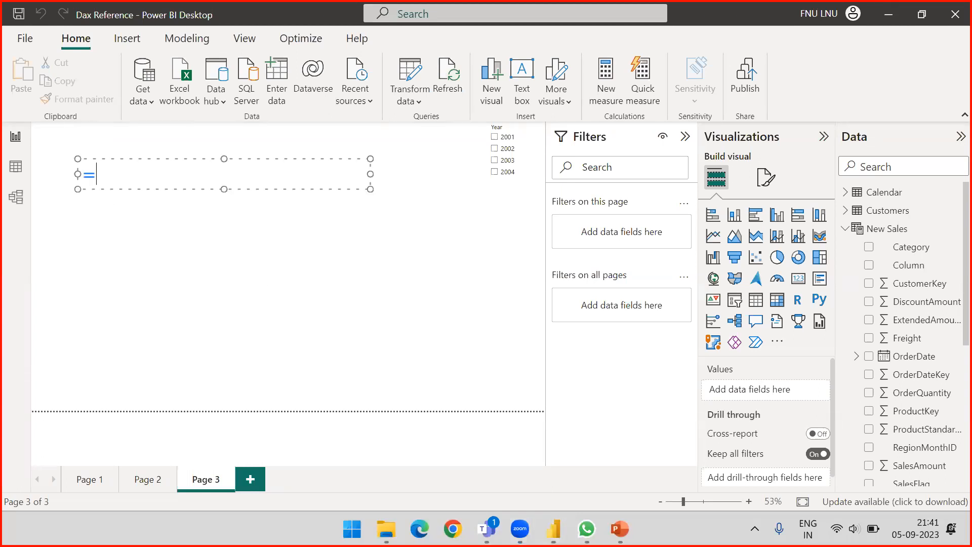
{"action": "type", "text": " Equal to"}
{"action": "key", "text": "Return"}
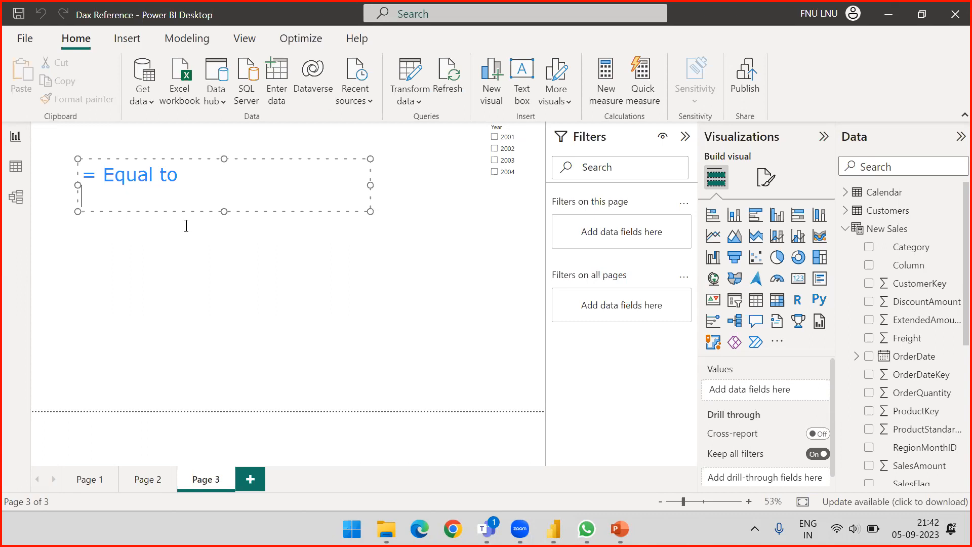
Add the lines "> Greater Than" and "< Less Than" to the operator note.
{"action": "type", "text": "> Greater Than"}
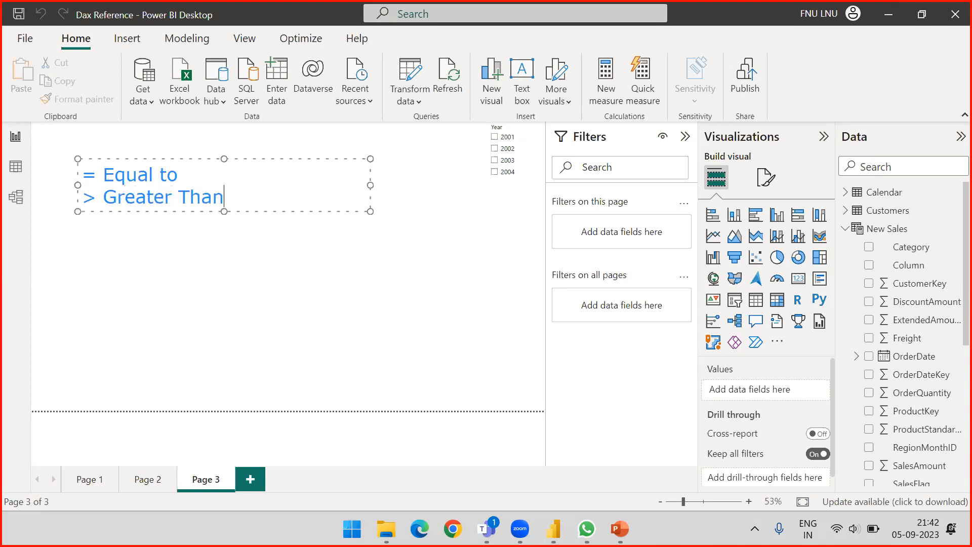
{"action": "key", "text": "Return"}
{"action": "type", "text": "< Less T"}
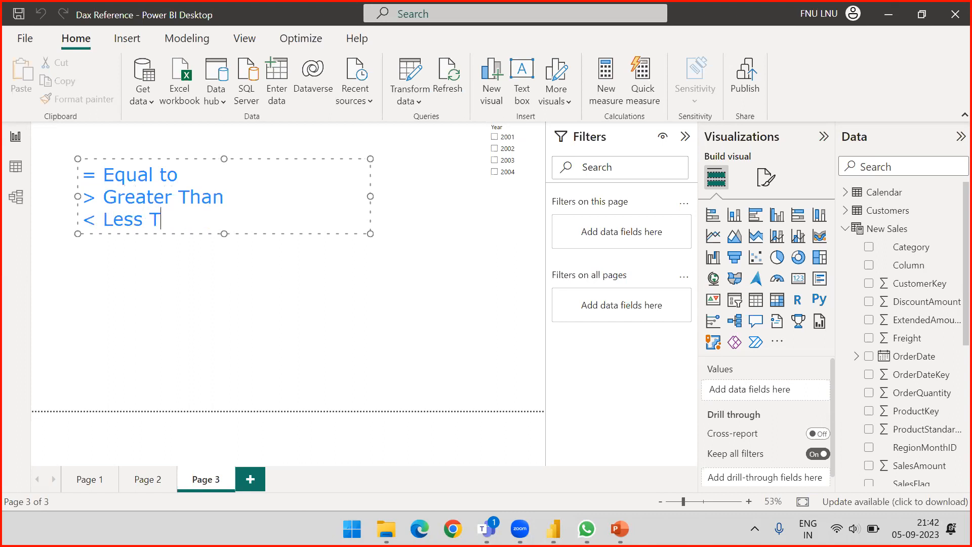
{"action": "type", "text": "han"}
Add the lines "<= Less Than or Equals to" and ">= Greater Than or Equals to" to the operator note.
{"action": "key", "text": "Return"}
{"action": "type", "text": "<= Less"}
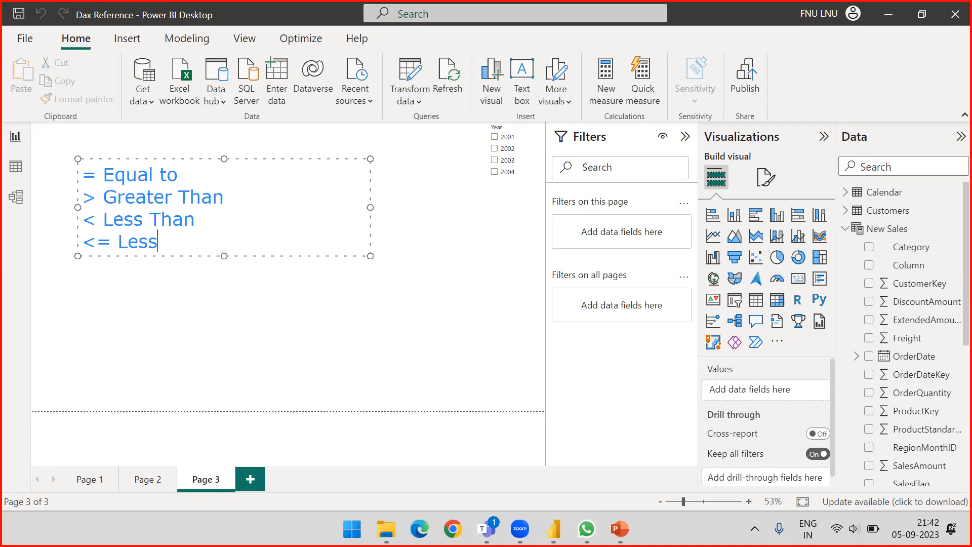
{"action": "type", "text": " Than or Equa"}
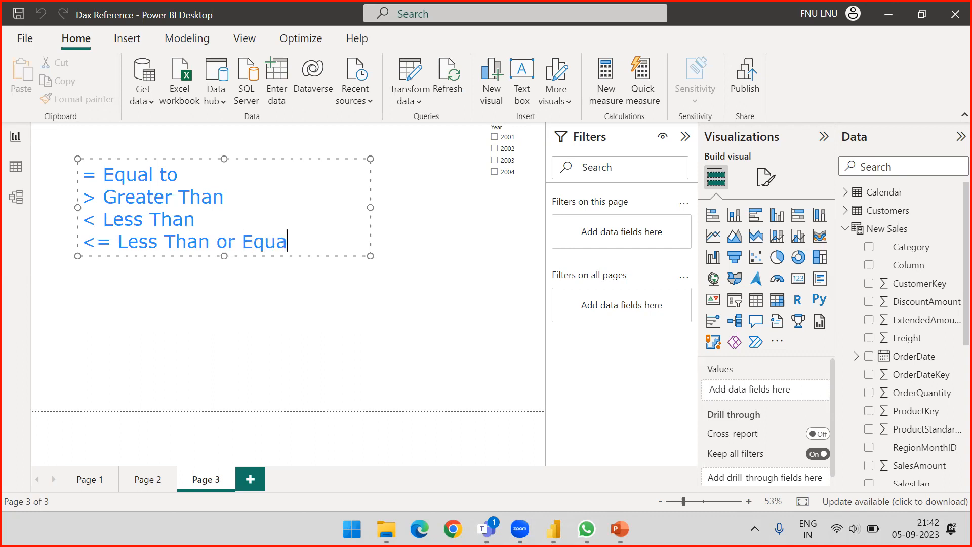
{"action": "type", "text": "ls to"}
{"action": "key", "text": "Return"}
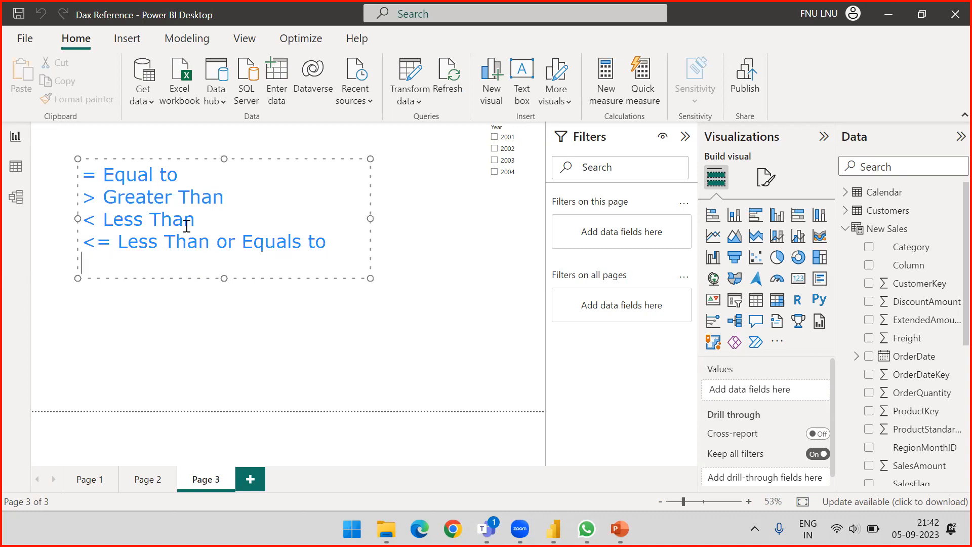
{"action": "type", "text": ">= Greater Than "}
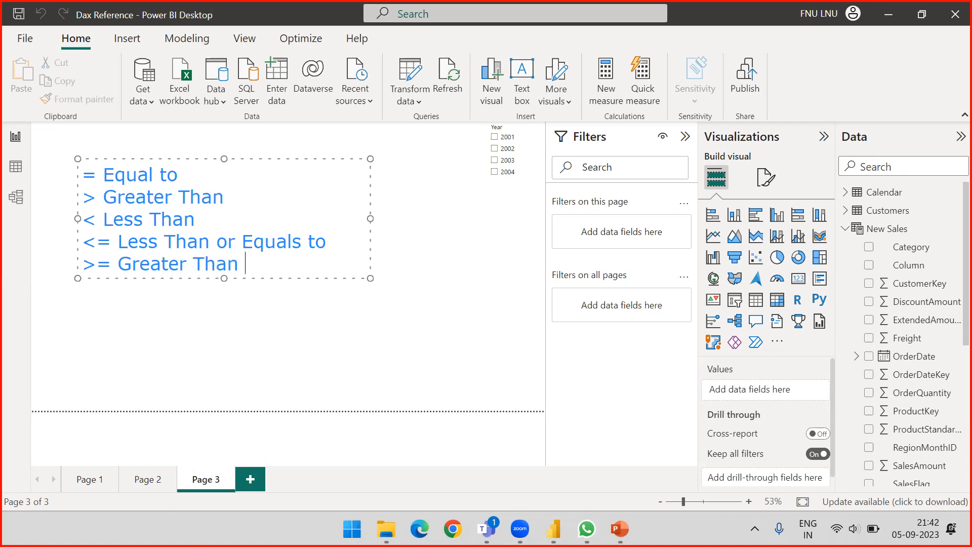
{"action": "type", "text": "or Equals to"}
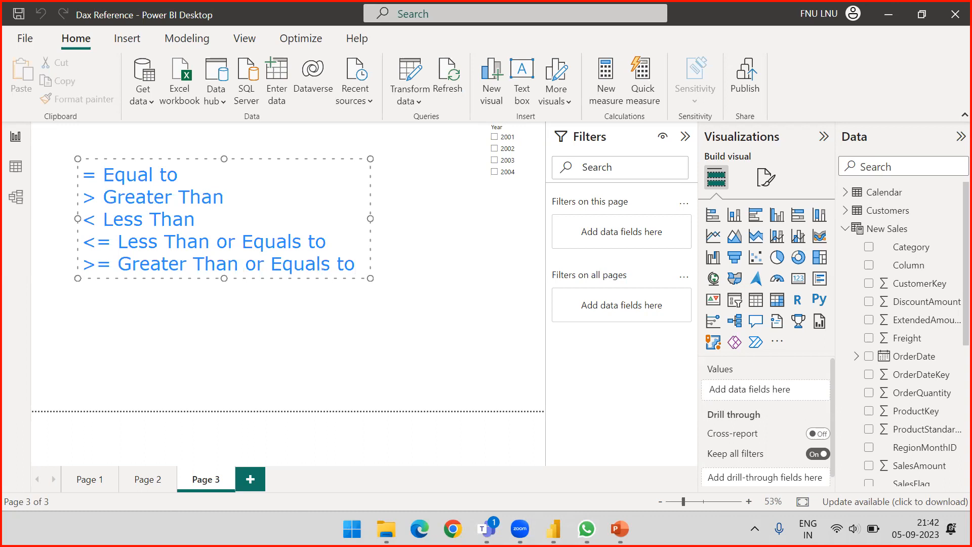
Add a final line reading "<> = Not Equals to" to the operator note.
{"action": "key", "text": "Return"}
{"action": "type", "text": "<> ="}
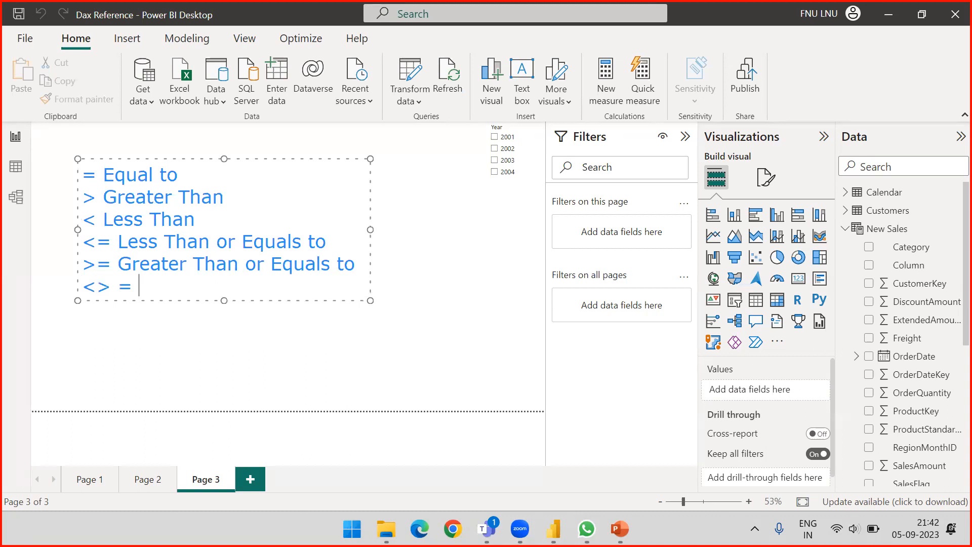
{"action": "type", "text": " Not Eqaual"}
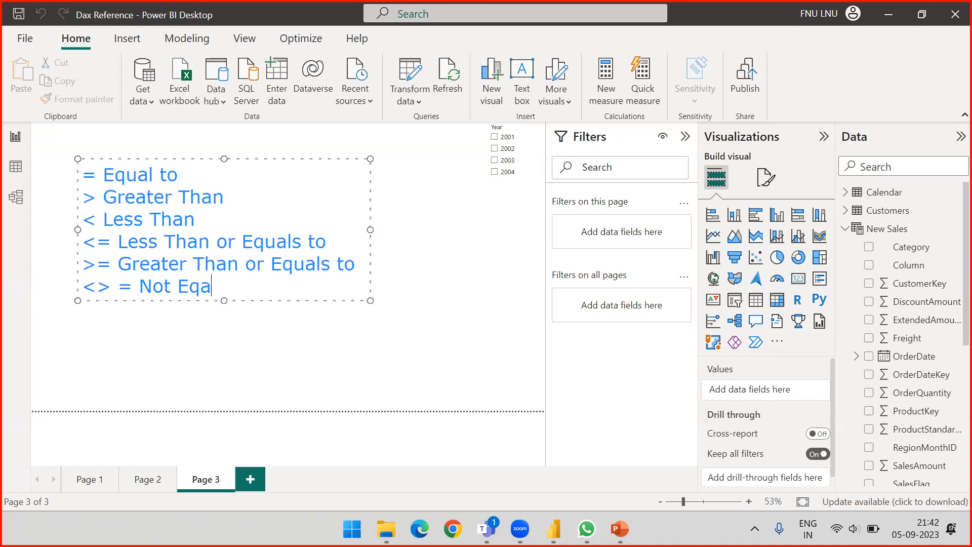
{"action": "key", "text": "BackSpace"}
{"action": "key", "text": "BackSpace"}
{"action": "key", "text": "BackSpace"}
{"action": "key", "text": "BackSpace"}
{"action": "type", "text": "uals to"}
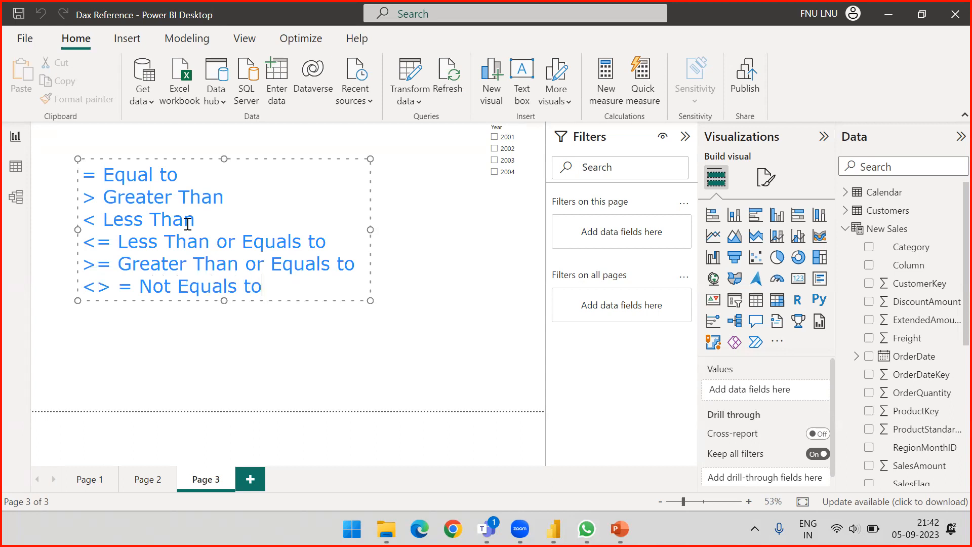
Annotate the operator list with an arrow pointing down to a new note reading "TRUE/FALSE".
{"action": "left_click", "coordinate": [412, 276]}
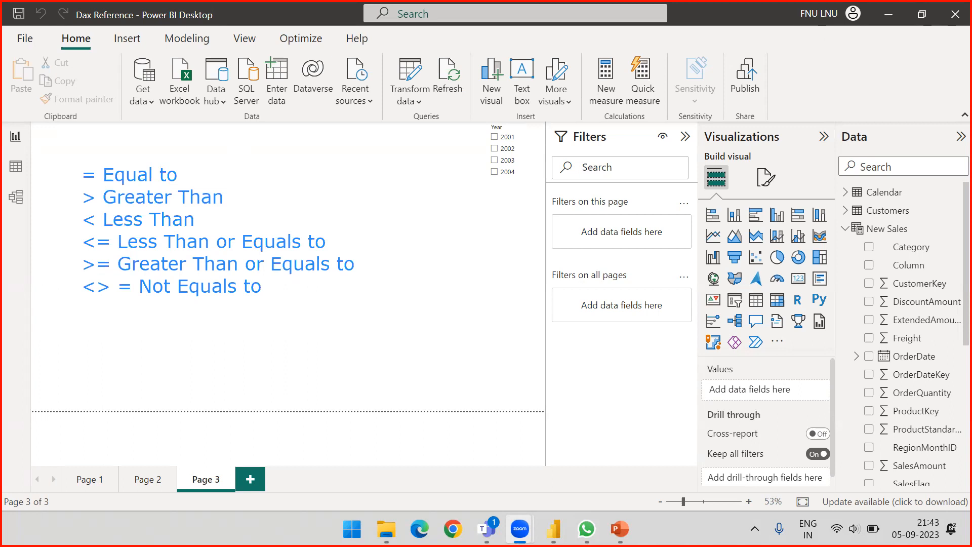
{"action": "left_click_drag", "start_coordinate": [280, 300], "coordinate": [316, 352]}
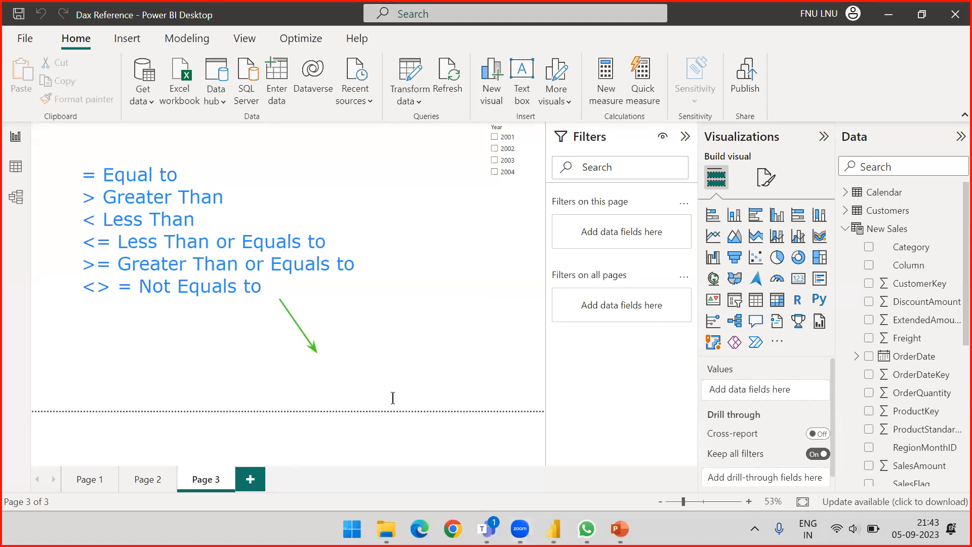
{"action": "left_click", "coordinate": [327, 363]}
{"action": "type", "text": "TRUE"}
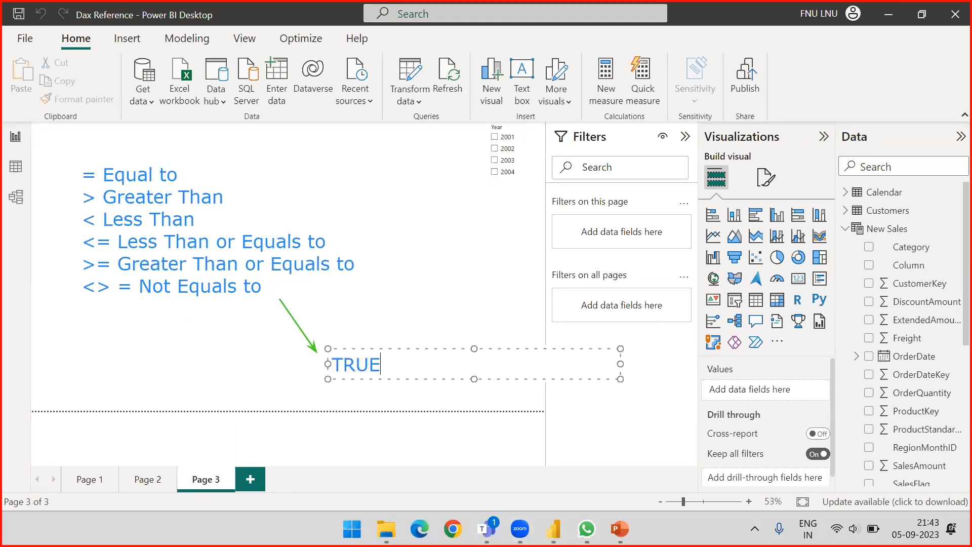
{"action": "type", "text": "/FALSE"}
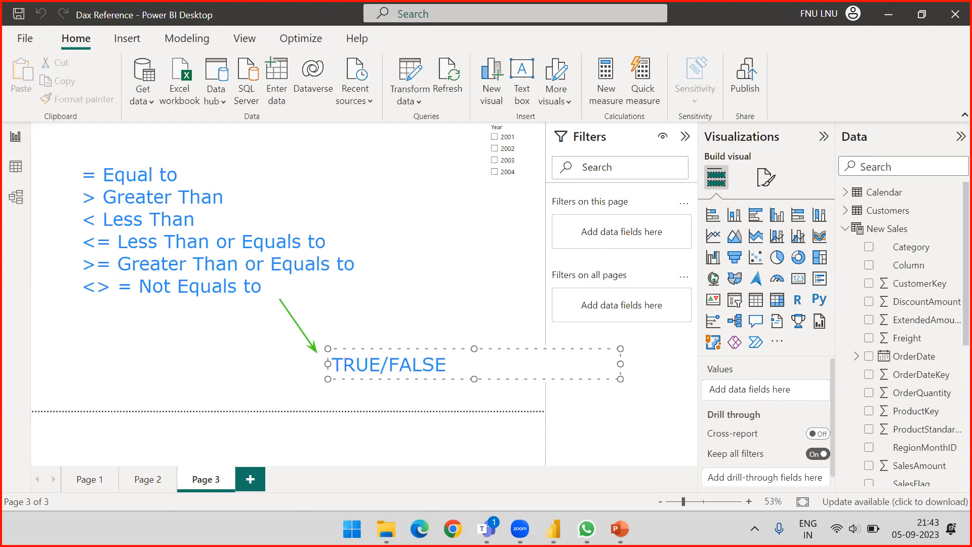
{"action": "left_click", "coordinate": [380, 327]}
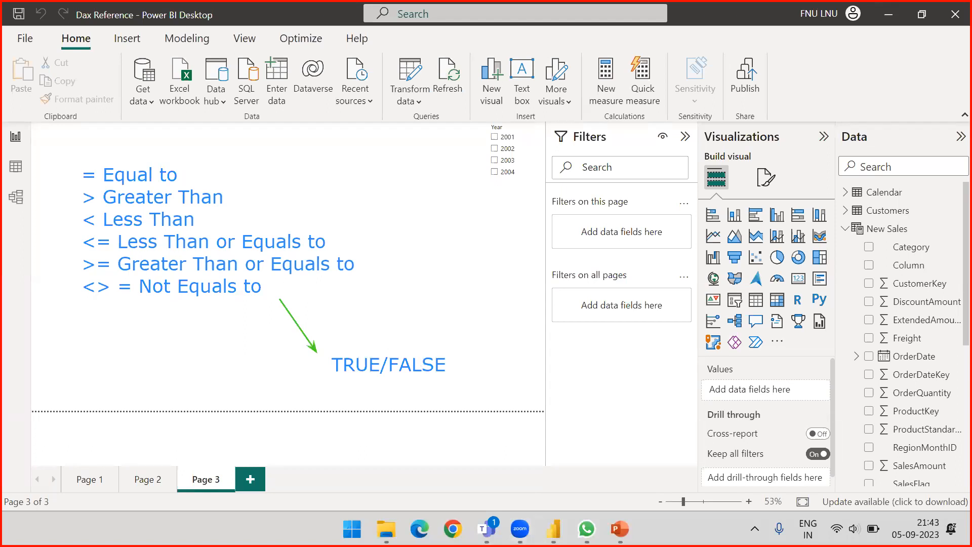
Clear all annotations and show the New Sales table's rows in the data view.
{"action": "left_click", "coordinate": [874, 89]}
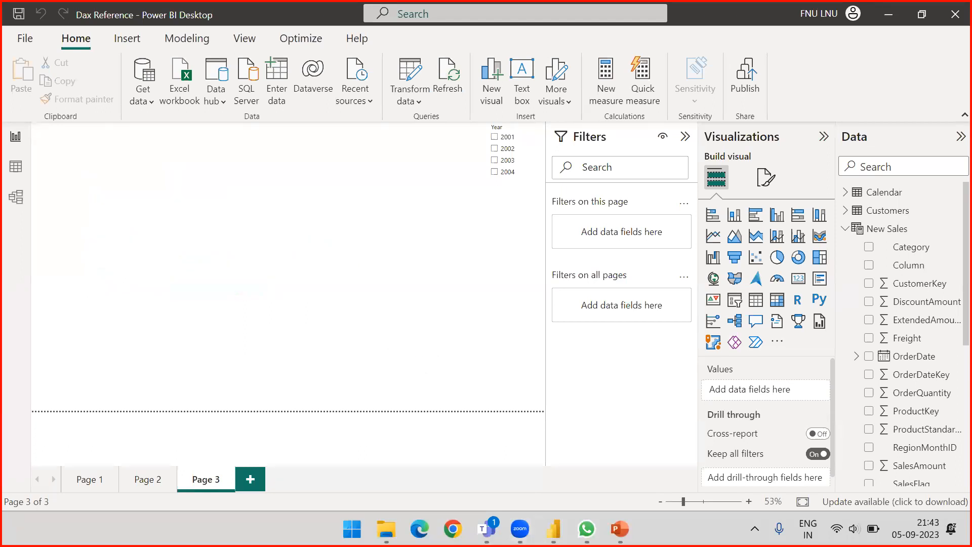
{"action": "left_click", "coordinate": [297, 195]}
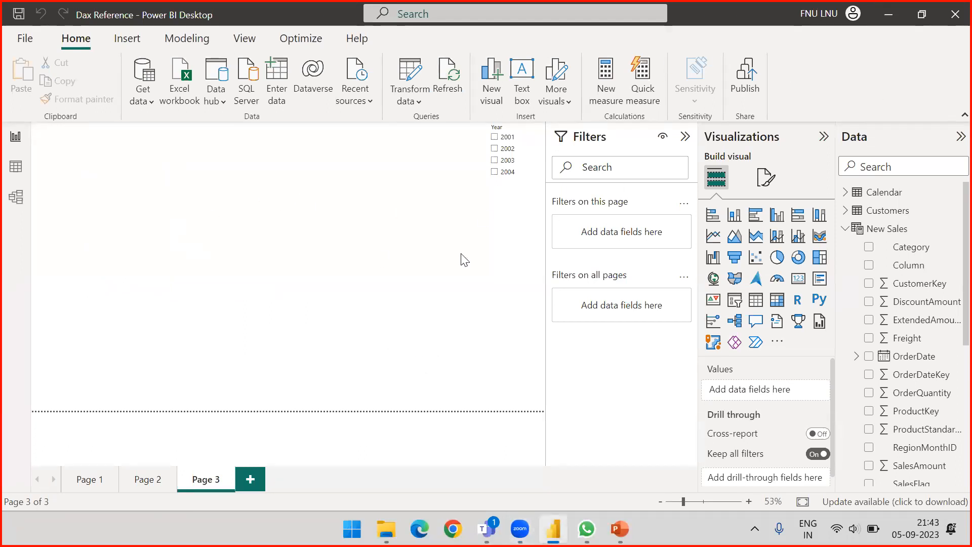
{"action": "left_click", "coordinate": [845, 232]}
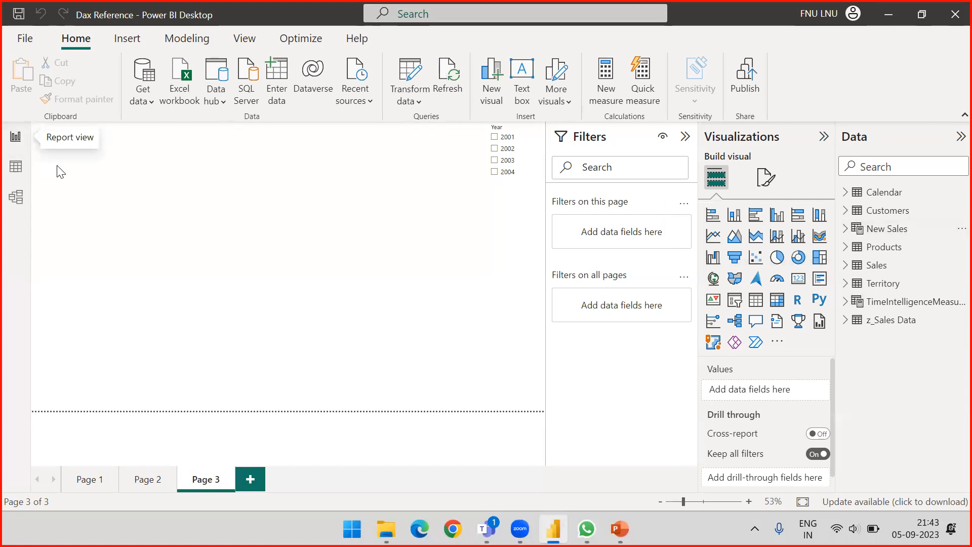
{"action": "left_click", "coordinate": [909, 231]}
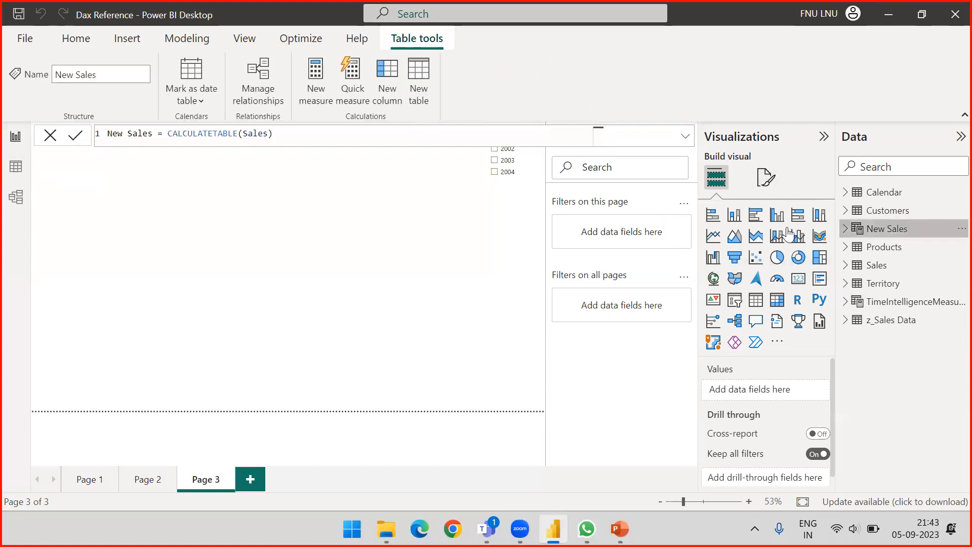
{"action": "left_click", "coordinate": [17, 168]}
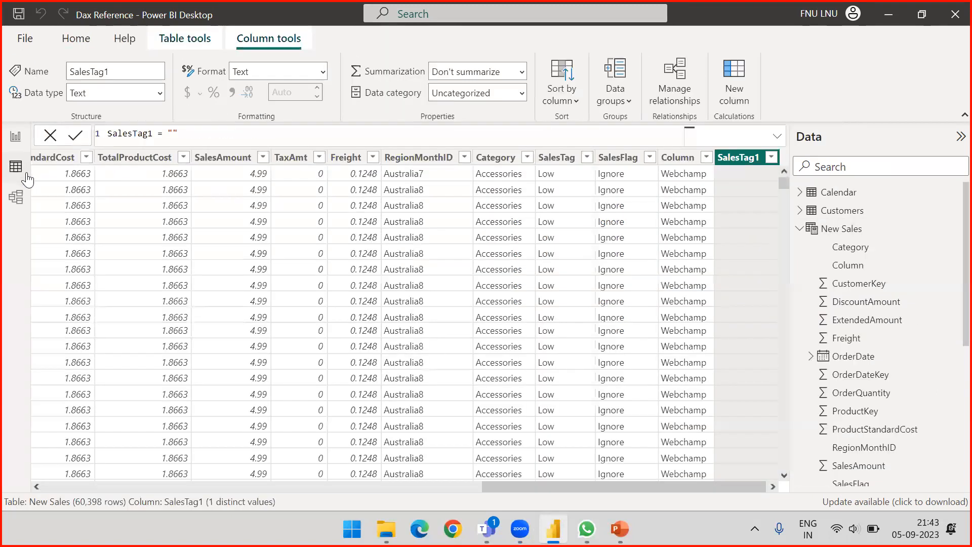
{"action": "left_click", "coordinate": [15, 135]}
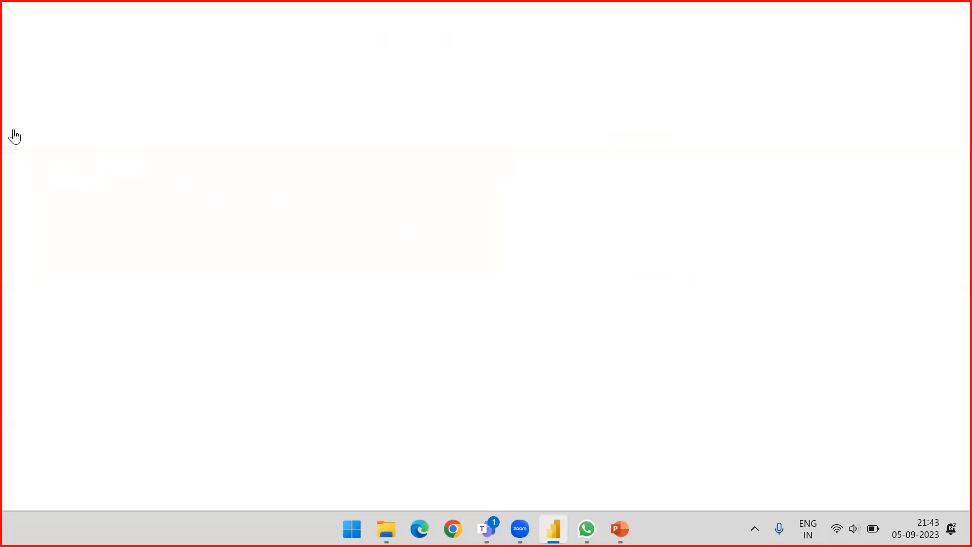
{"action": "left_click", "coordinate": [14, 172]}
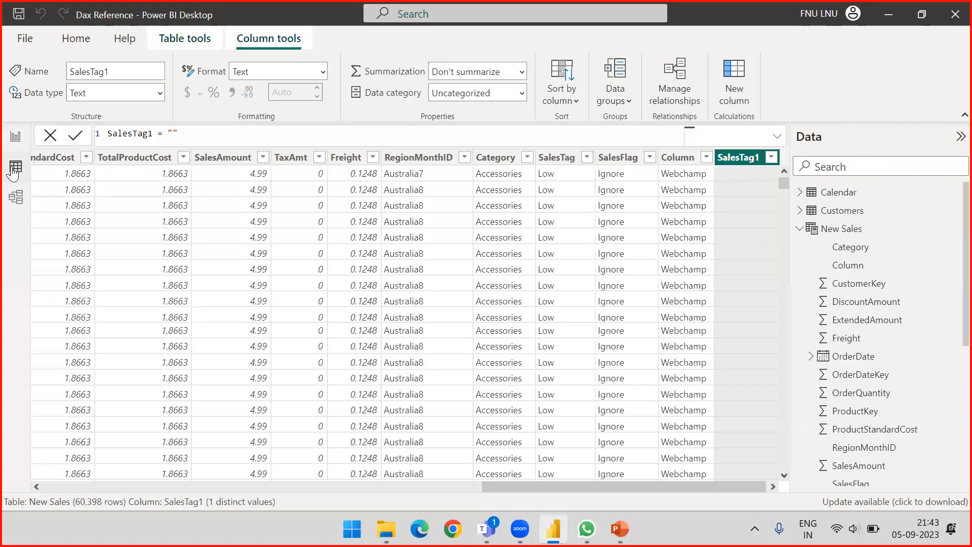
{"action": "left_click", "coordinate": [15, 198]}
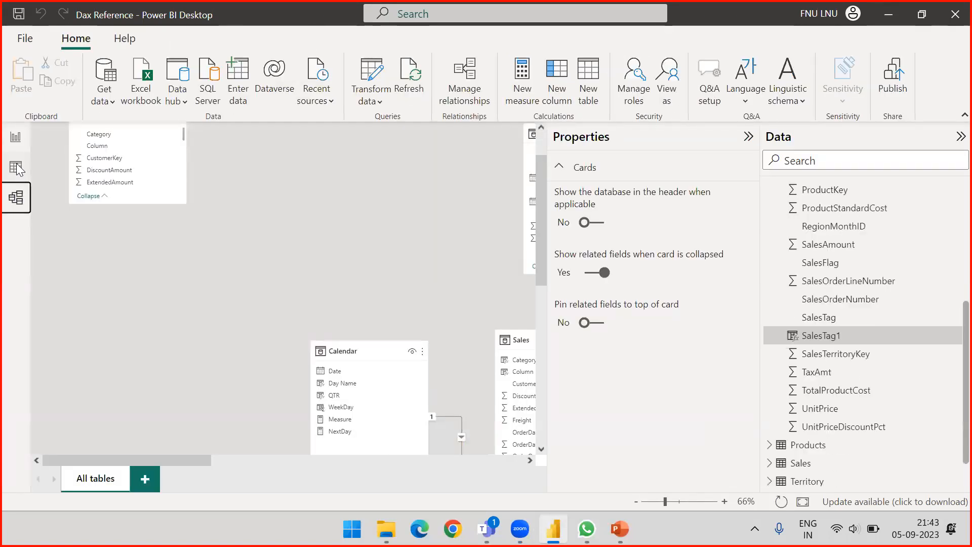
{"action": "left_click", "coordinate": [15, 169]}
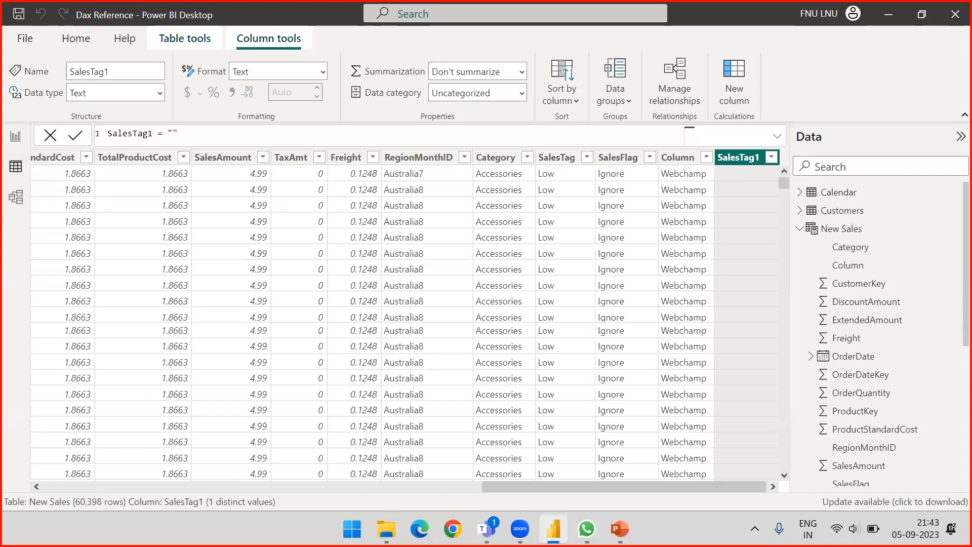
Replace the empty text in the SalesTag1 formula with an IF function whose logical test starts with 'New Sales'[SalesAmount].
{"action": "left_click_drag", "start_coordinate": [599, 487], "coordinate": [685, 489]}
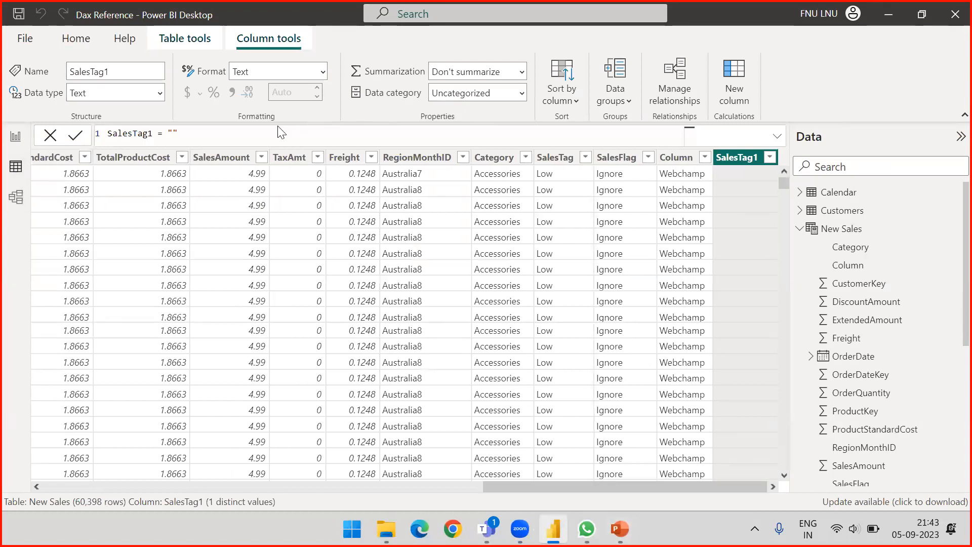
{"action": "left_click", "coordinate": [207, 132]}
{"action": "key", "text": "BackSpace"}
{"action": "key", "text": "BackSpace"}
{"action": "type", "text": "IF("}
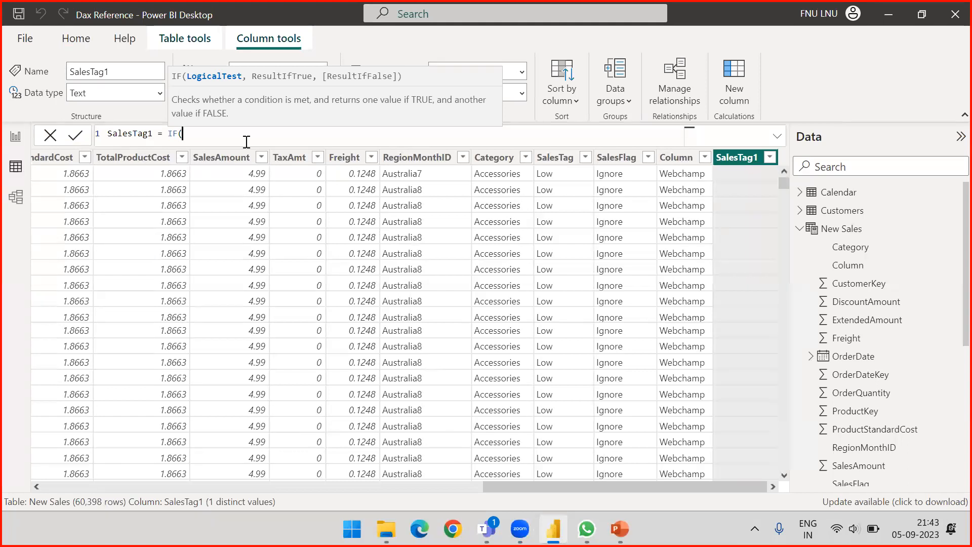
{"action": "type", "text": "Sale"}
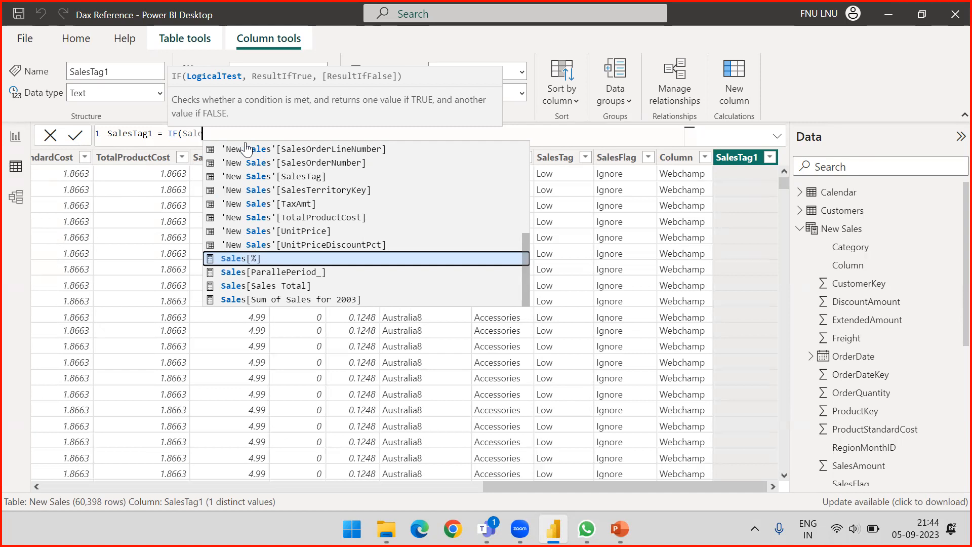
{"action": "type", "text": "s"}
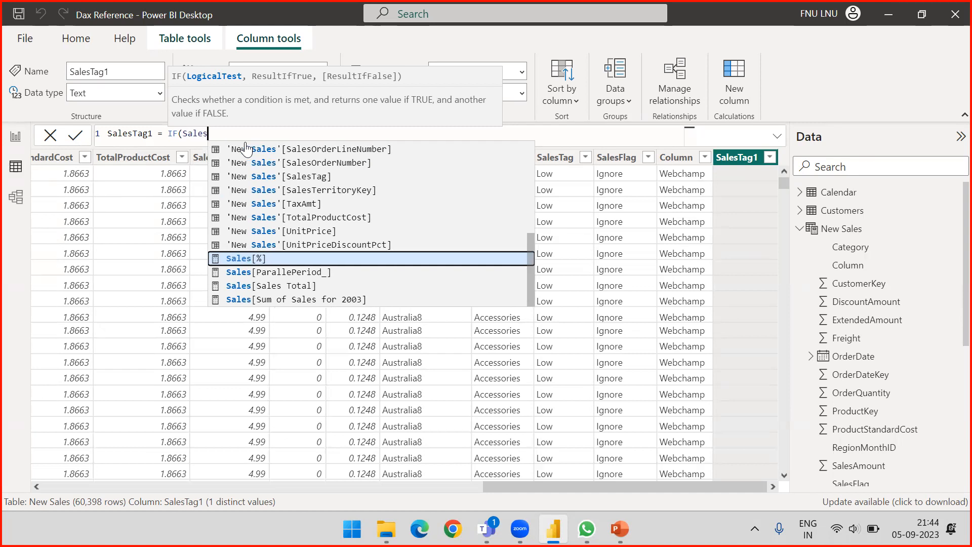
{"action": "type", "text": "A"}
{"action": "key", "text": "Tab"}
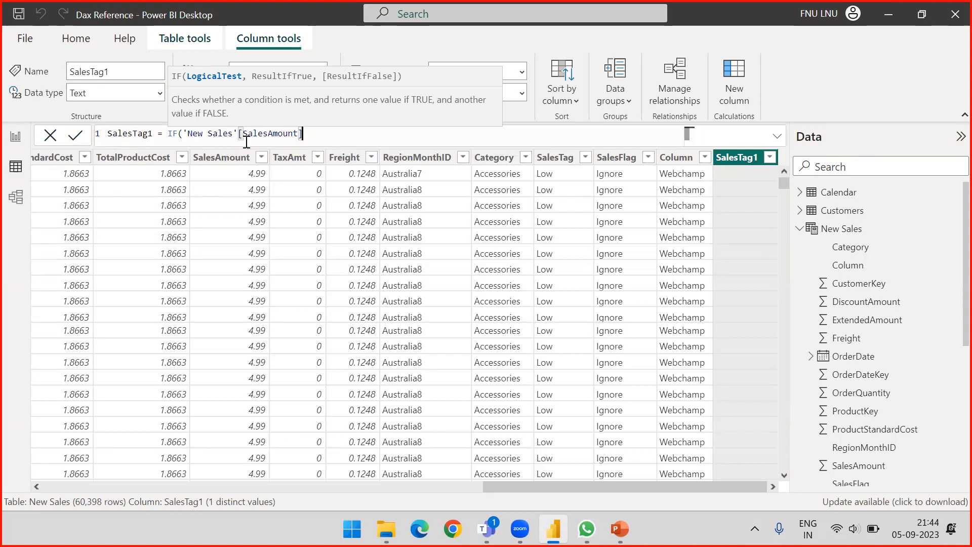
Complete the IF logical test in SalesTag1 so that SalesAmount is compared as > 1000, followed by a comma.
{"action": "left_click_drag", "start_coordinate": [183, 133], "coordinate": [239, 132]}
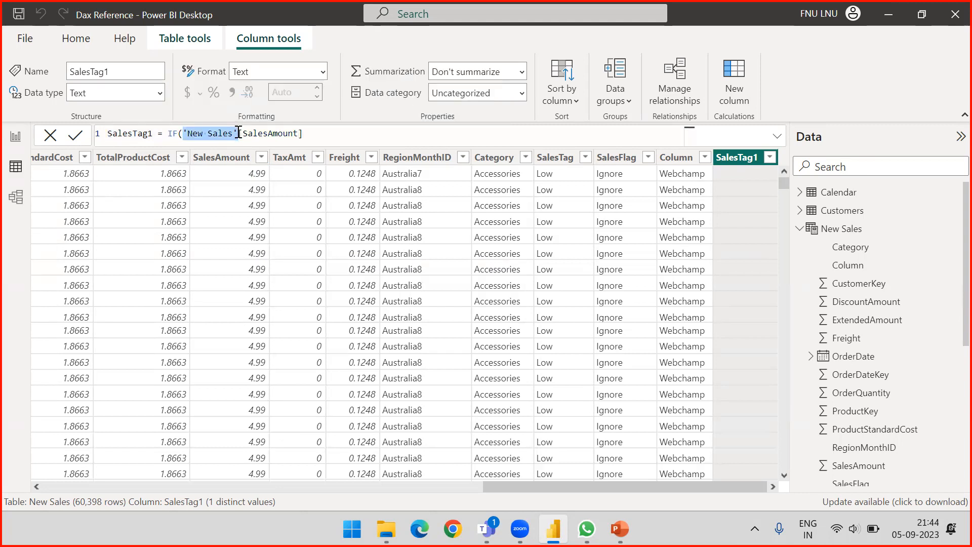
{"action": "left_click", "coordinate": [238, 132]}
{"action": "left_click", "coordinate": [304, 133], "text": "shift"}
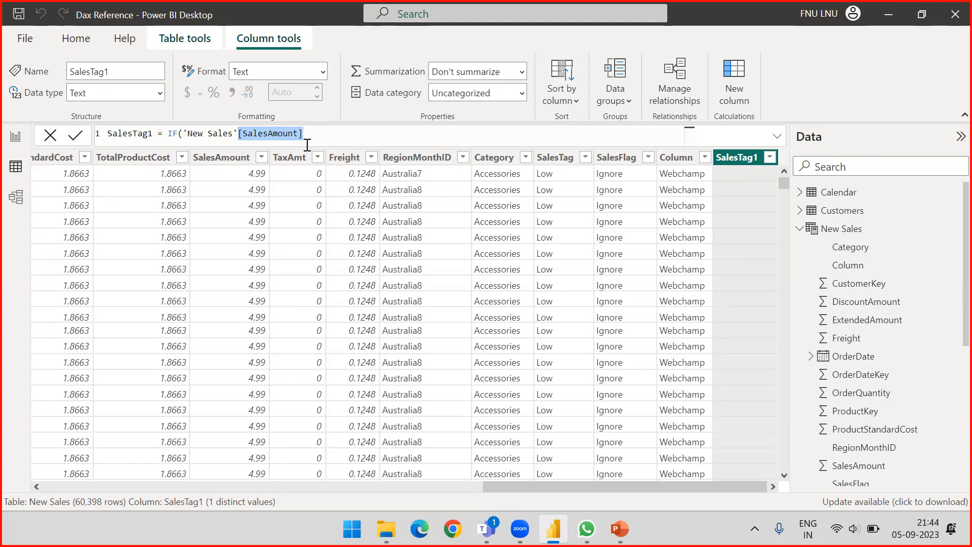
{"action": "left_click", "coordinate": [336, 134]}
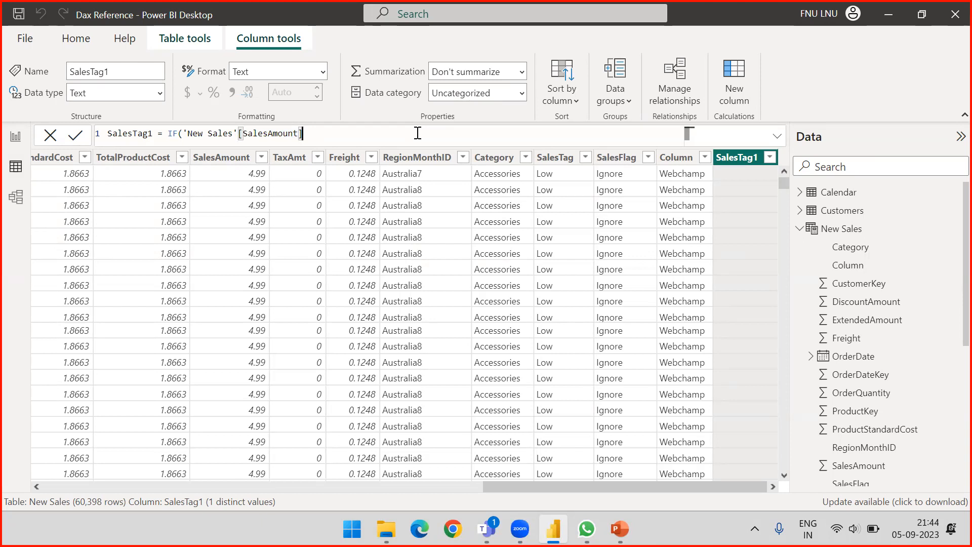
{"action": "type", "text": "> "}
{"action": "type", "text": "0"}
{"action": "key", "text": "BackSpace"}
{"action": "type", "text": "100 ,"}
{"action": "key", "text": "Left"}
{"action": "key", "text": "Left"}
{"action": "key", "text": "Left"}
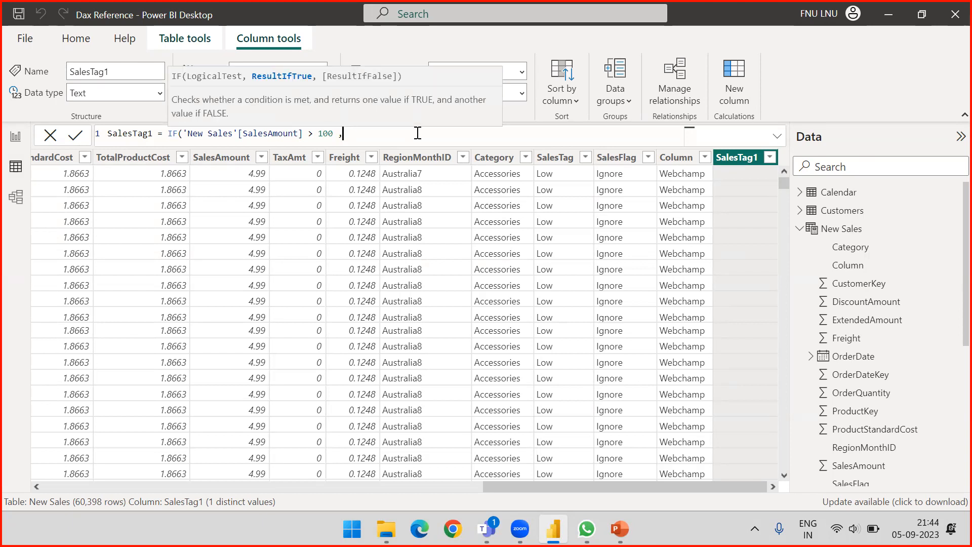
{"action": "key", "text": "BackSpace"}
{"action": "type", "text": "00"}
{"action": "key", "text": "Right"}
{"action": "key", "text": "Right"}
{"action": "type", "text": "\"Hi"}
{"action": "key", "text": "BackSpace"}
{"action": "key", "text": "BackSpace"}
{"action": "key", "text": "BackSpace"}
Finish the SalesTag1 formula with "High Sales" as the true result and "Low Sales" as the false result, and commit it.
{"action": "left_click_drag", "start_coordinate": [185, 133], "coordinate": [339, 134]}
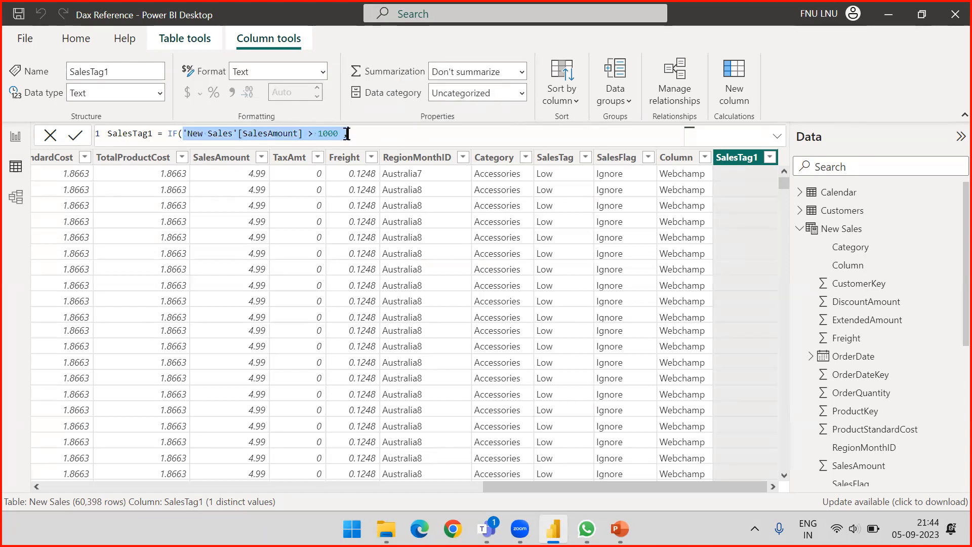
{"action": "left_click", "coordinate": [338, 134]}
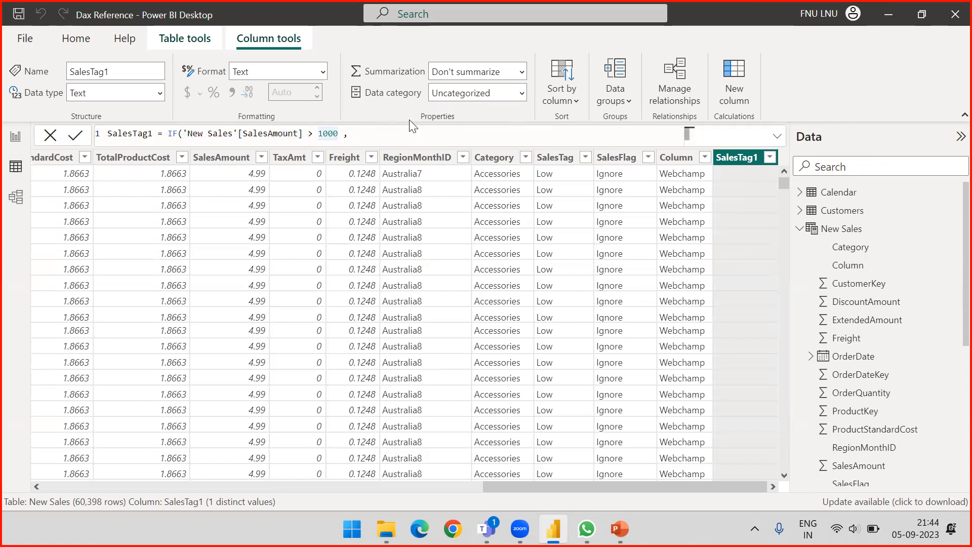
{"action": "left_click_drag", "start_coordinate": [338, 134], "coordinate": [187, 134]}
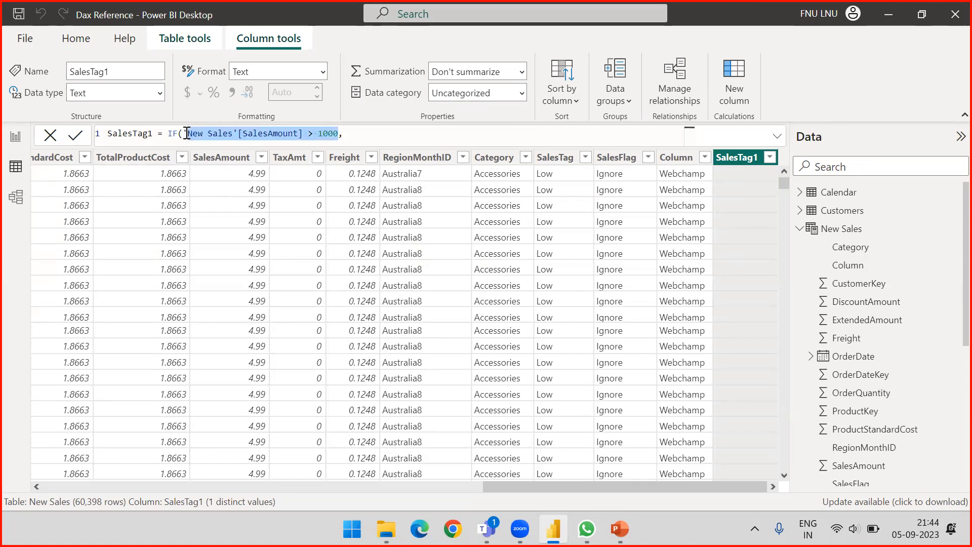
{"action": "left_click", "coordinate": [353, 133]}
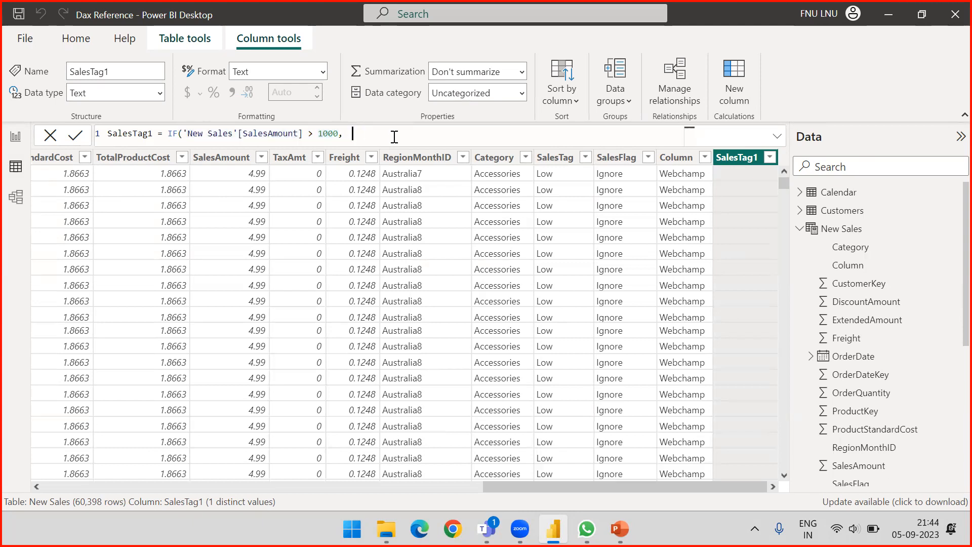
{"action": "type", "text": "\"High S"}
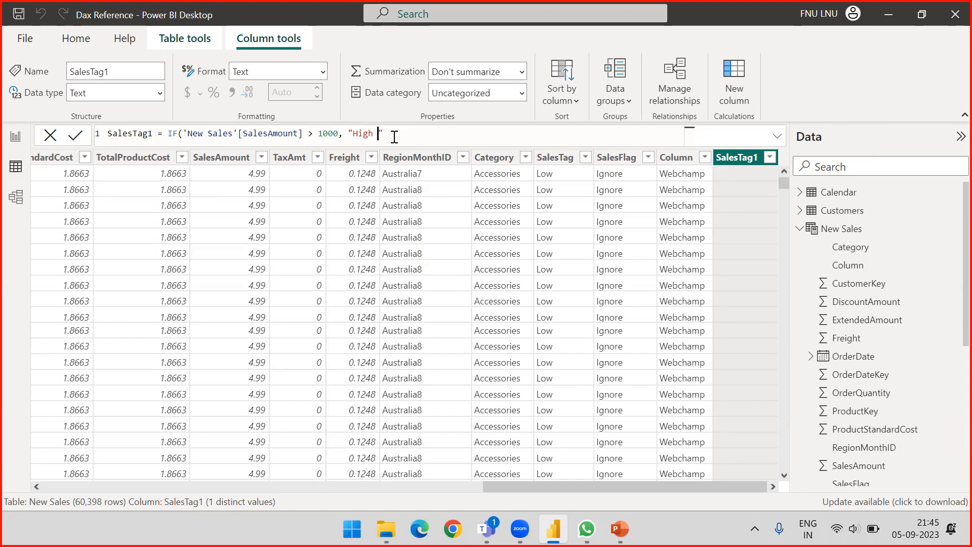
{"action": "type", "text": "ales\","}
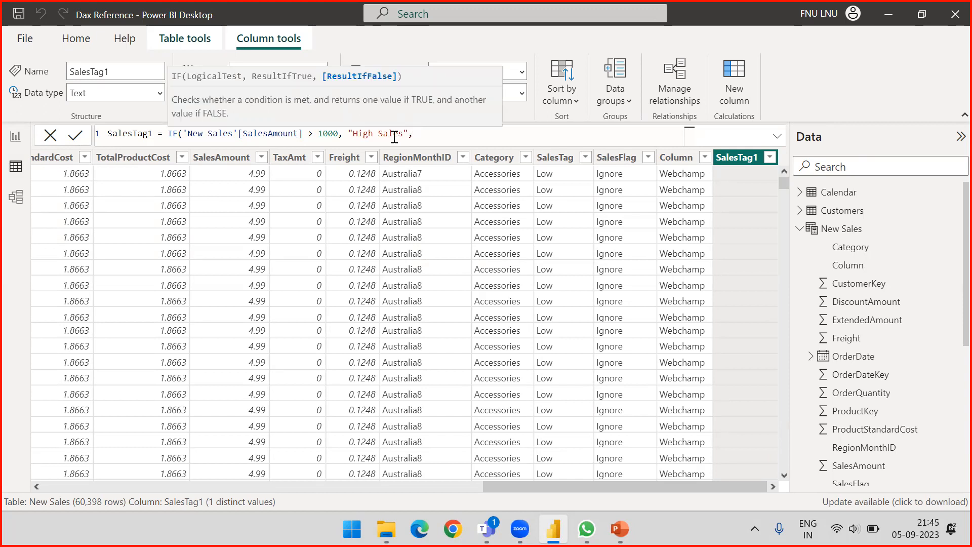
{"action": "type", "text": " \"Low Sales\")"}
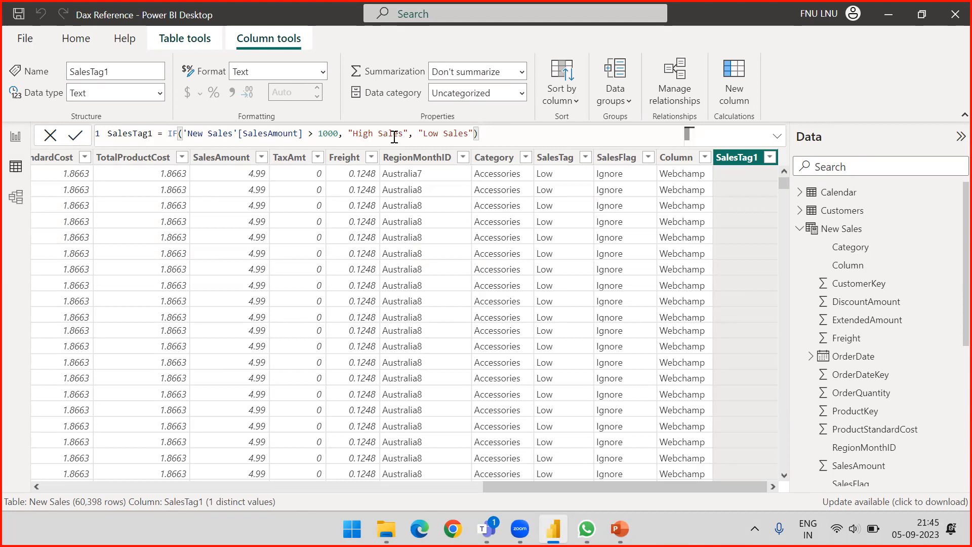
{"action": "key", "text": "Return"}
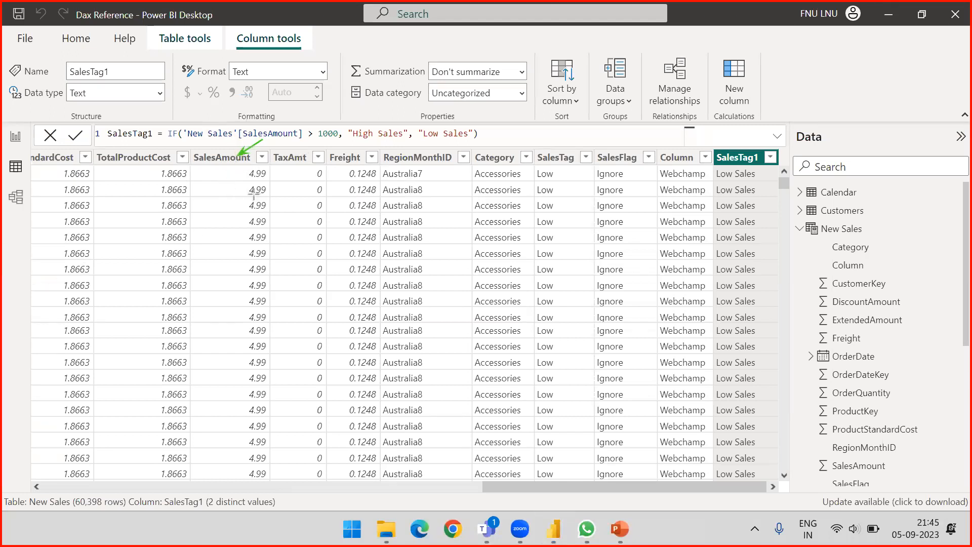
Draw arrows from the first two SalesAmount values to SalesTag1, and to the formula's condition and "High Sales" result.
{"action": "left_click_drag", "start_coordinate": [267, 174], "coordinate": [709, 173]}
{"action": "left_click_drag", "start_coordinate": [267, 190], "coordinate": [708, 190]}
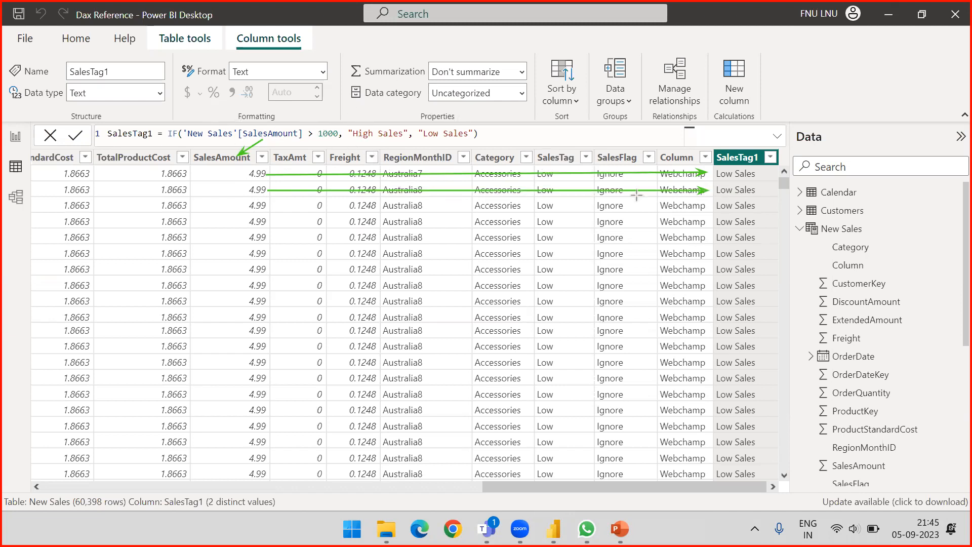
{"action": "left_click_drag", "start_coordinate": [215, 107], "coordinate": [234, 126]}
{"action": "left_click_drag", "start_coordinate": [343, 95], "coordinate": [369, 126]}
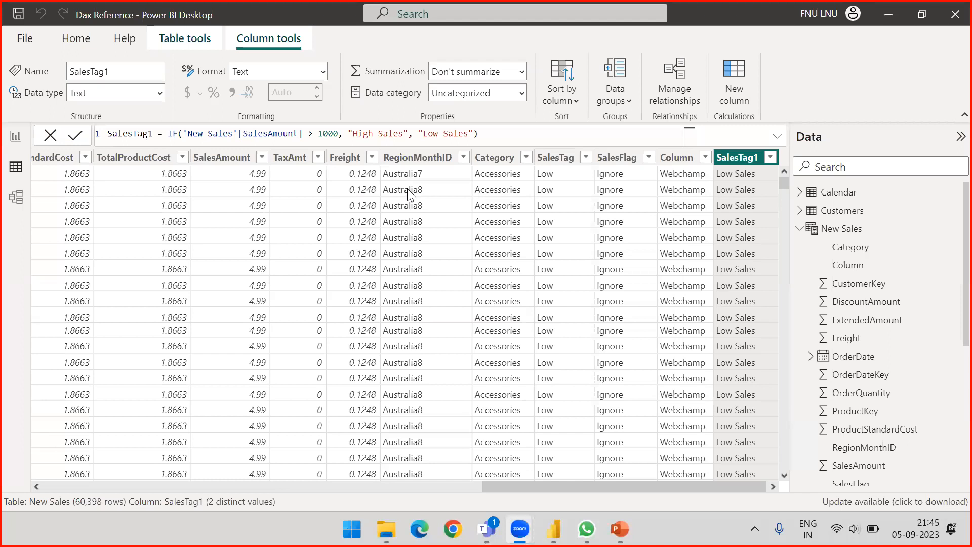
Check the distinct values in the SalesTag1 column's filter list without applying a filter.
{"action": "left_click", "coordinate": [770, 158]}
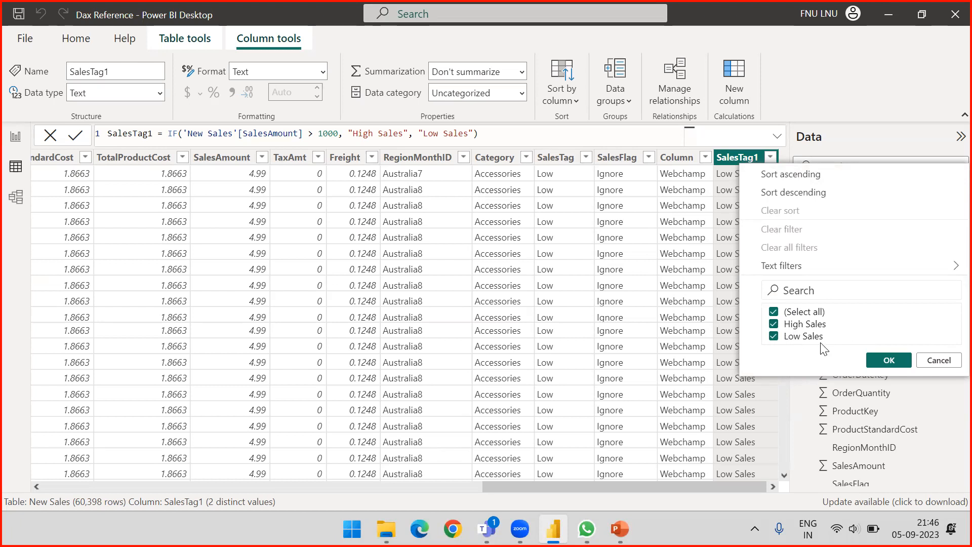
{"action": "left_click", "coordinate": [936, 363]}
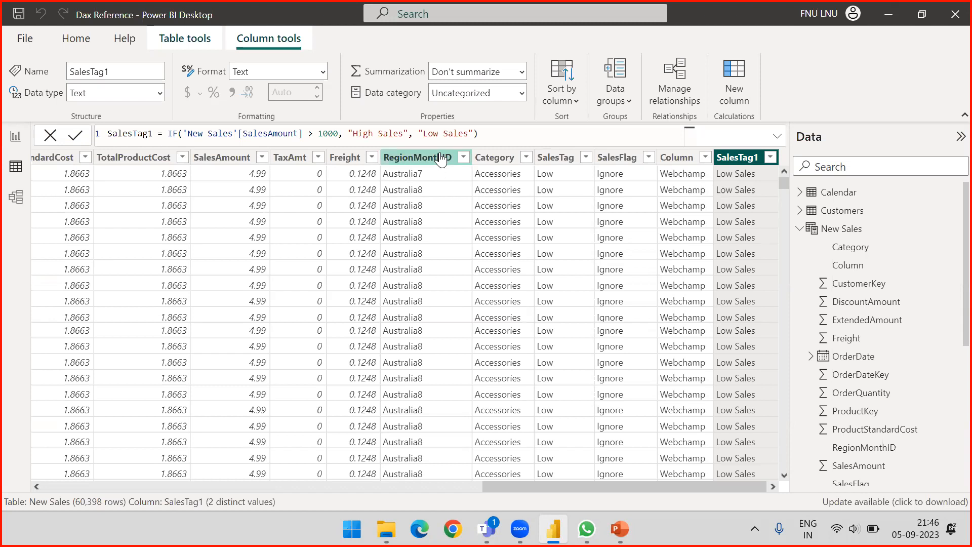
Replace the "Low Sales" result in the SalesTag1 formula with a copy of the whole IF expression.
{"action": "left_click_drag", "start_coordinate": [417, 134], "coordinate": [476, 134]}
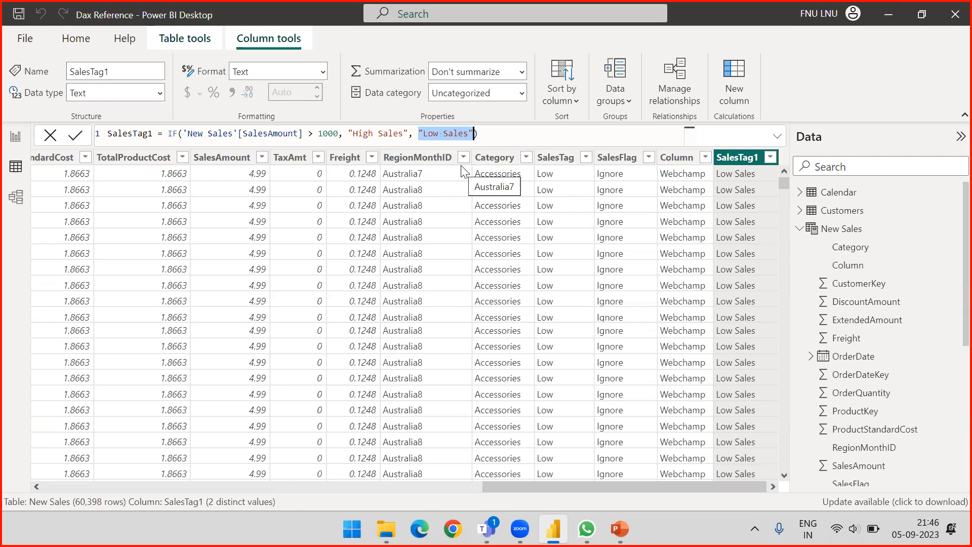
{"action": "left_click", "coordinate": [499, 134]}
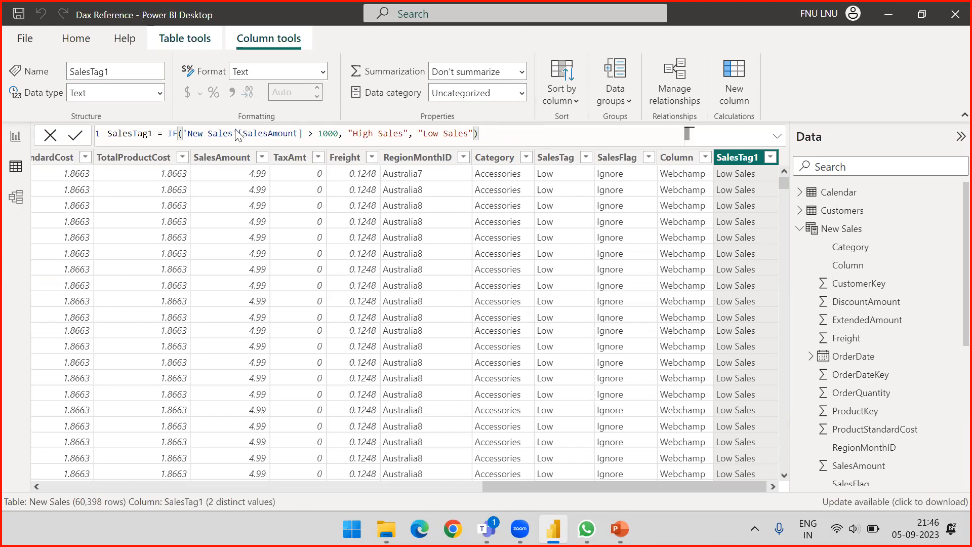
{"action": "left_click_drag", "start_coordinate": [168, 137], "coordinate": [480, 133]}
{"action": "key", "text": "ctrl+c"}
{"action": "left_click", "coordinate": [482, 133]}
{"action": "left_click_drag", "start_coordinate": [418, 134], "coordinate": [476, 133]}
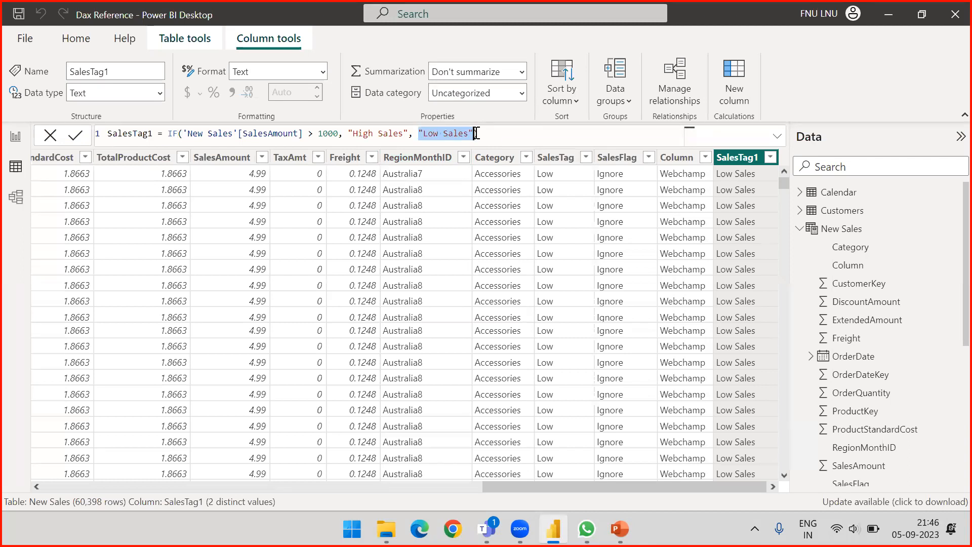
{"action": "key", "text": "ctrl+v"}
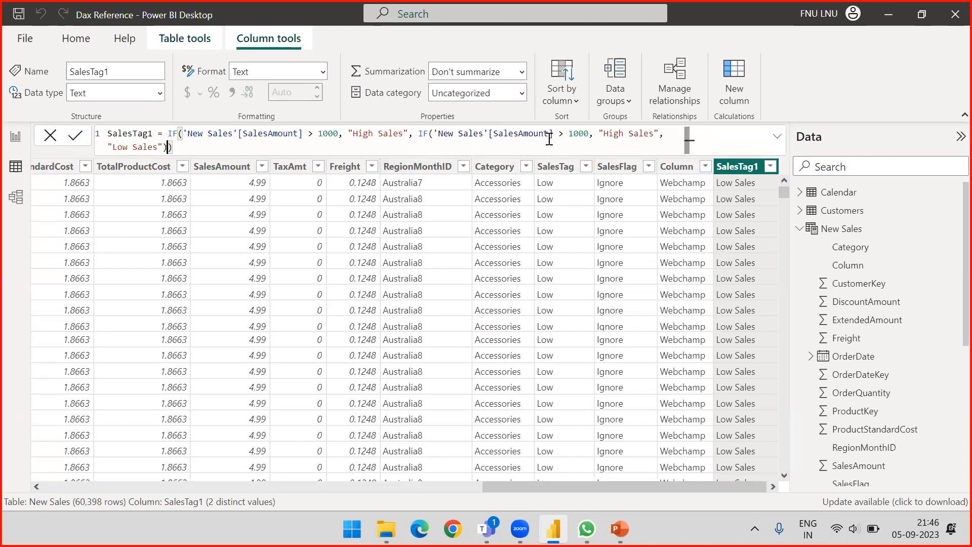
Set the nested IF's SalesAmount threshold to 500 and its true result to "AVG Sales".
{"action": "left_click", "coordinate": [579, 137]}
{"action": "key", "text": "BackSpace"}
{"action": "key", "text": "BackSpace"}
{"action": "type", "text": "5"}
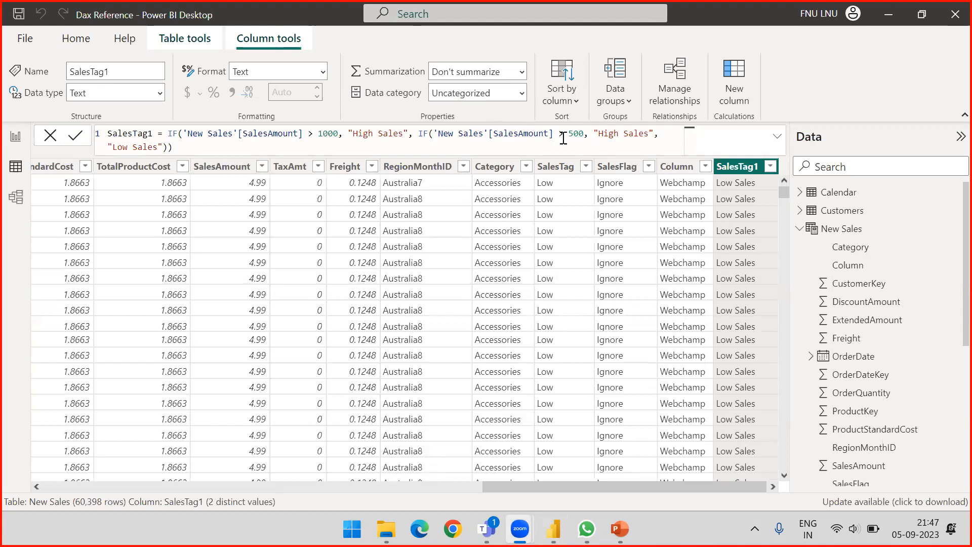
{"action": "left_click", "coordinate": [584, 136]}
{"action": "left_click_drag", "start_coordinate": [584, 136], "coordinate": [564, 135]}
{"action": "double_click", "coordinate": [604, 136]}
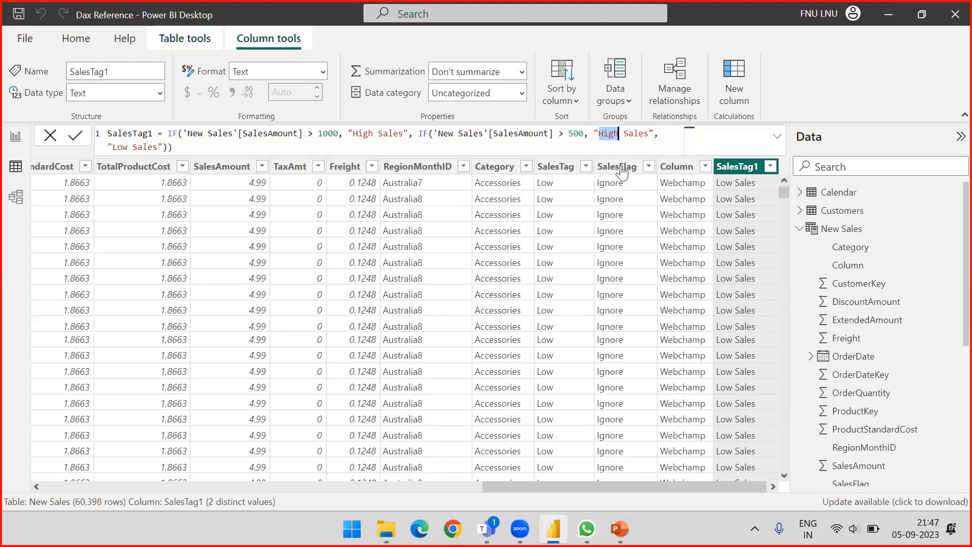
{"action": "type", "text": "AVG"}
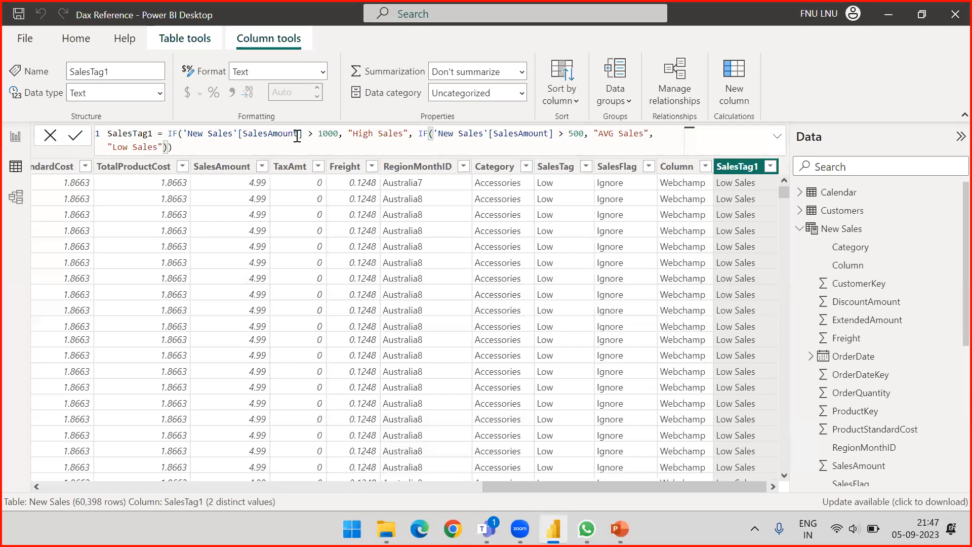
Examine the outer IF and the nested IF's condition, true result and false result in the SalesTag1 formula.
{"action": "left_click_drag", "start_coordinate": [168, 134], "coordinate": [585, 131]}
{"action": "left_click", "coordinate": [422, 133]}
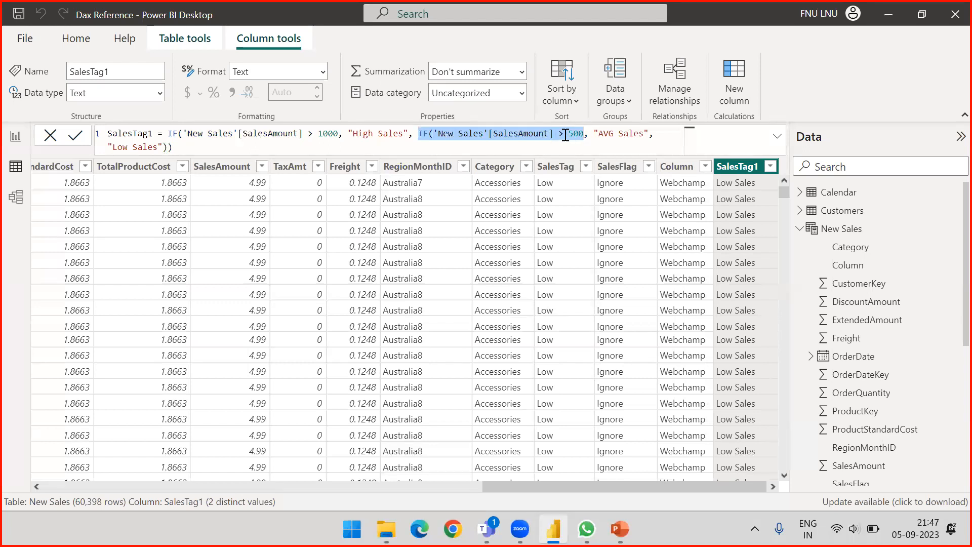
{"action": "left_click", "coordinate": [566, 135]}
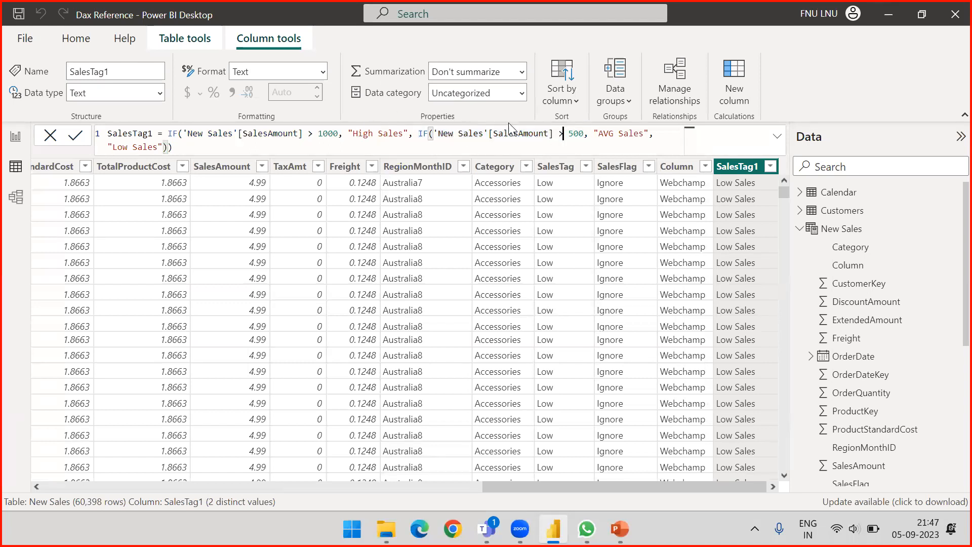
{"action": "double_click", "coordinate": [569, 134]}
{"action": "left_click_drag", "start_coordinate": [594, 134], "coordinate": [648, 135]}
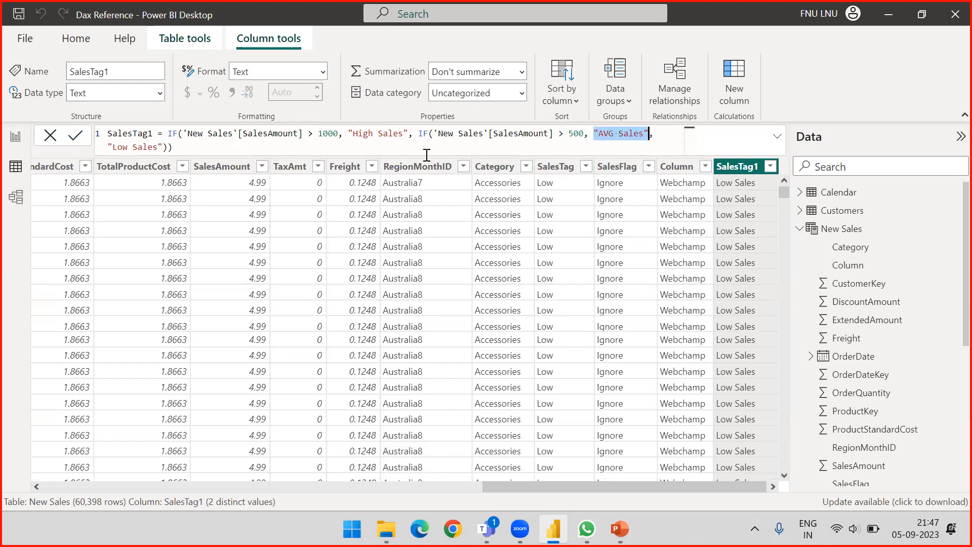
{"action": "left_click_drag", "start_coordinate": [418, 133], "coordinate": [430, 145]}
{"action": "left_click_drag", "start_coordinate": [296, 148], "coordinate": [169, 147]}
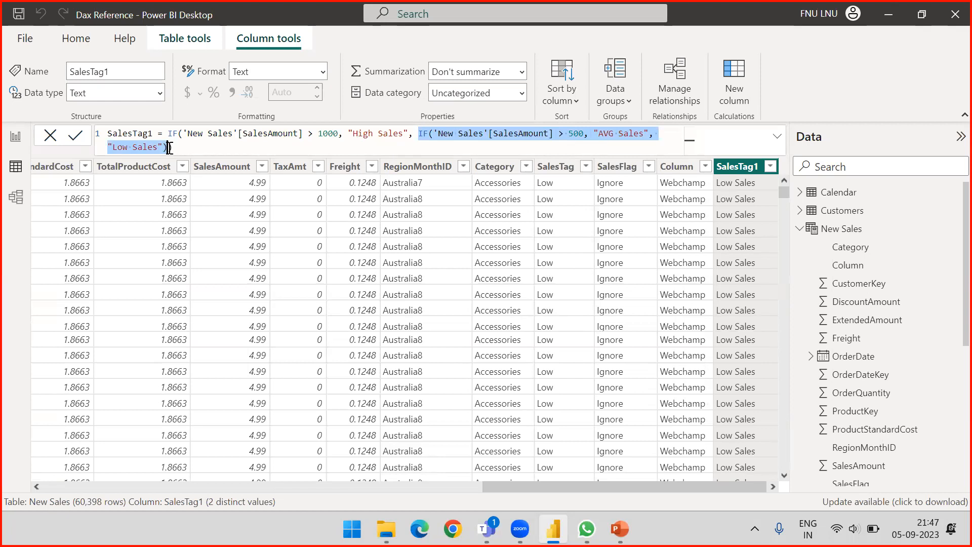
{"action": "left_click", "coordinate": [419, 134]}
Split the SalesTag1 formula over three lines, with "High Sales" and the nested IF each starting an indented line.
{"action": "left_click", "coordinate": [348, 133]}
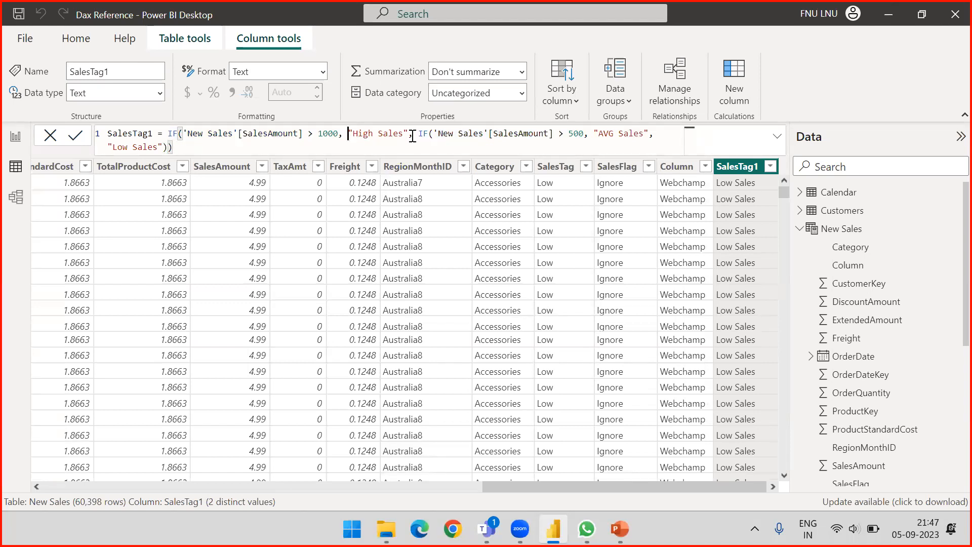
{"action": "key", "text": "shift+Return"}
{"action": "key", "text": "Tab"}
{"action": "key", "text": "Tab"}
{"action": "key", "text": "Tab"}
{"action": "key", "text": "Tab"}
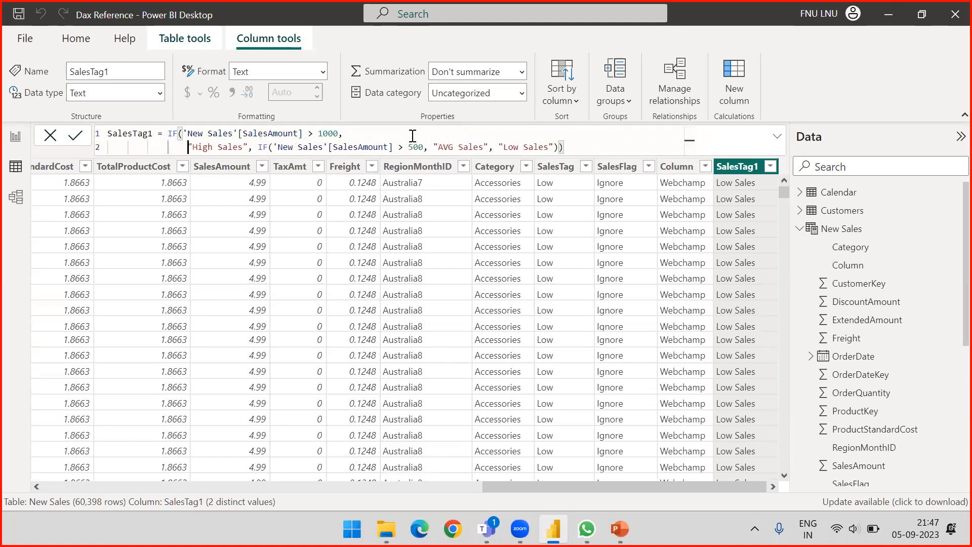
{"action": "left_click", "coordinate": [260, 147], "text": "shift"}
{"action": "key", "text": "Right"}
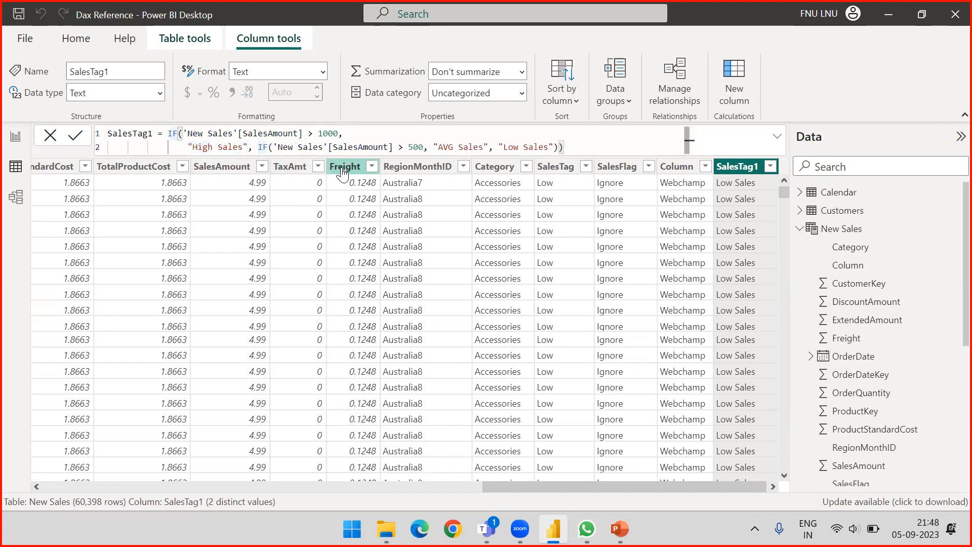
{"action": "key", "text": "shift+Return"}
Rejoin "High Sales" to the formula's first line and remove the extra spaces, keeping the nested IF on the second line.
{"action": "left_click_drag", "start_coordinate": [259, 147], "coordinate": [191, 147]}
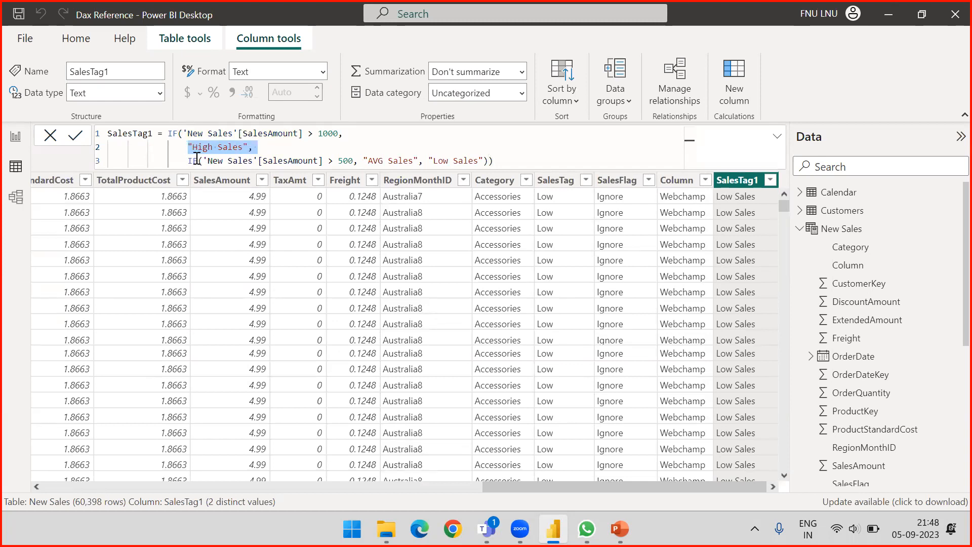
{"action": "left_click_drag", "start_coordinate": [189, 161], "coordinate": [488, 160]}
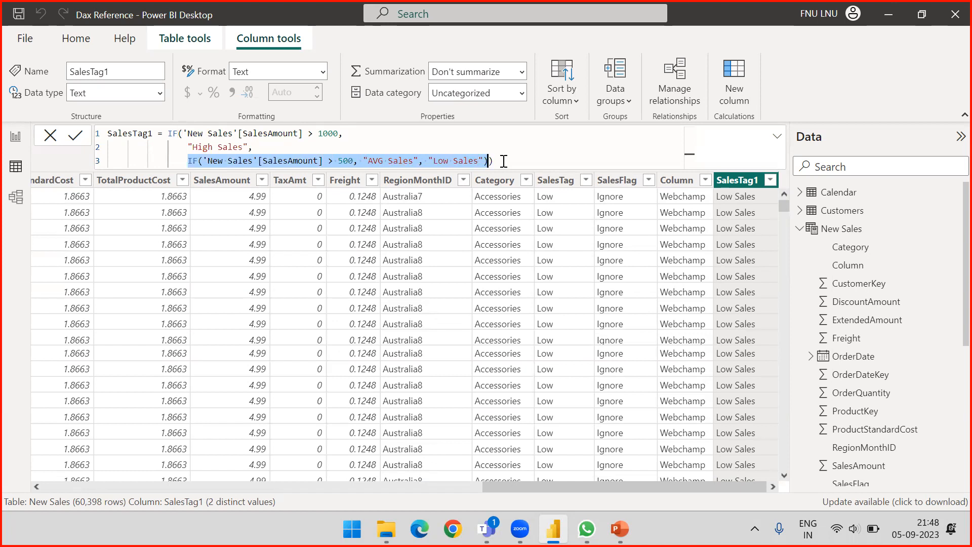
{"action": "left_click", "coordinate": [289, 147]}
{"action": "left_click_drag", "start_coordinate": [290, 146], "coordinate": [489, 160]}
{"action": "left_click", "coordinate": [358, 134]}
{"action": "key", "text": "Delete"}
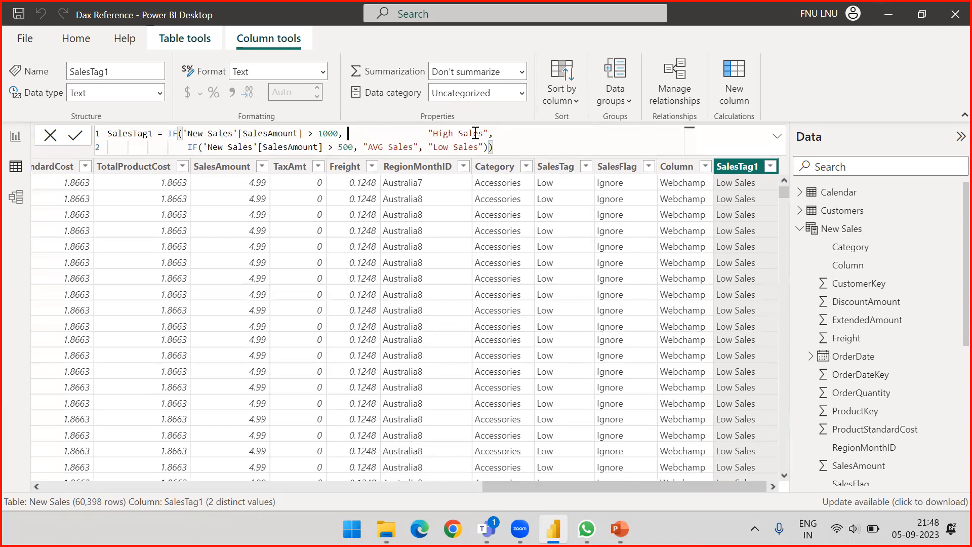
{"action": "key", "text": "Delete"}
{"action": "key", "text": "Delete"}
{"action": "key", "text": "Delete"}
{"action": "key", "text": "Delete"}
{"action": "key", "text": "Delete"}
{"action": "key", "text": "Delete"}
{"action": "key", "text": "Delete"}
{"action": "key", "text": "Delete"}
{"action": "key", "text": "Delete"}
{"action": "key", "text": "Delete"}
{"action": "key", "text": "Delete"}
{"action": "key", "text": "Delete"}
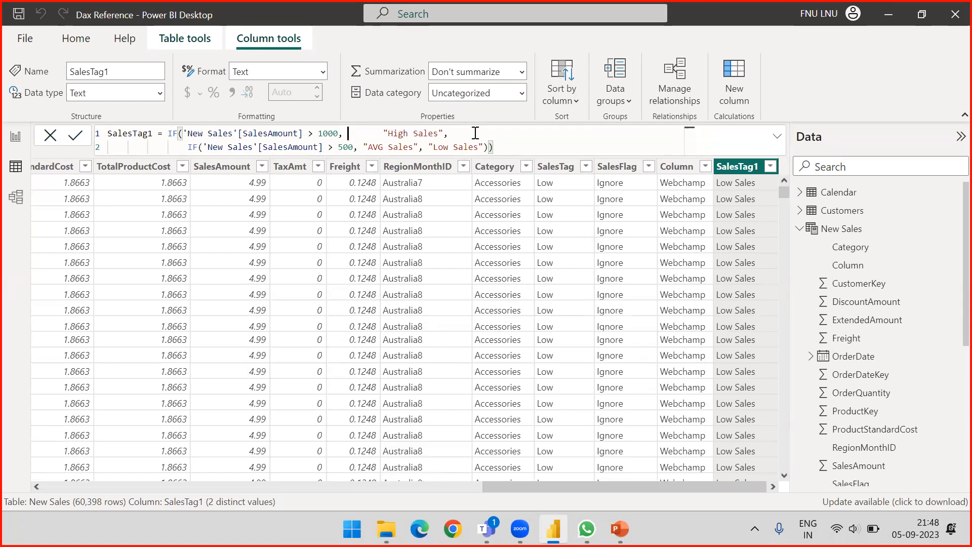
{"action": "key", "text": "Delete"}
{"action": "key", "text": "Delete"}
{"action": "key", "text": "Delete"}
{"action": "key", "text": "Delete"}
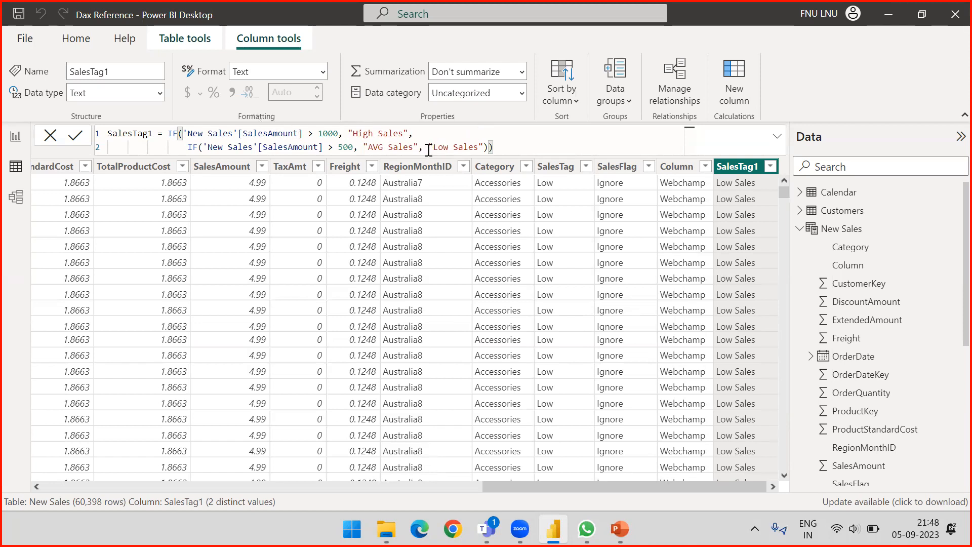
Commit the nested IF formula and check the distinct values in SalesTag1's filter list without applying a filter.
{"action": "left_click_drag", "start_coordinate": [429, 147], "coordinate": [485, 147]}
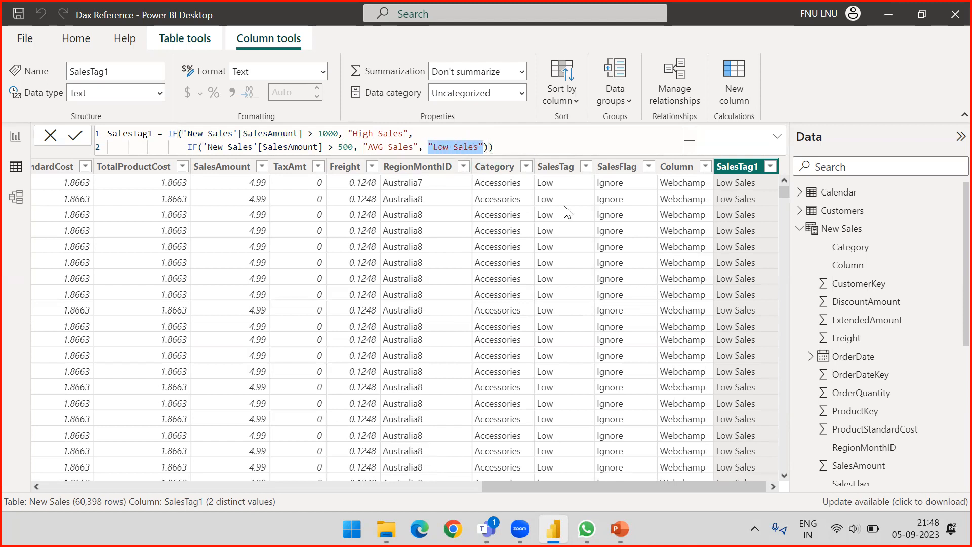
{"action": "left_click", "coordinate": [545, 145]}
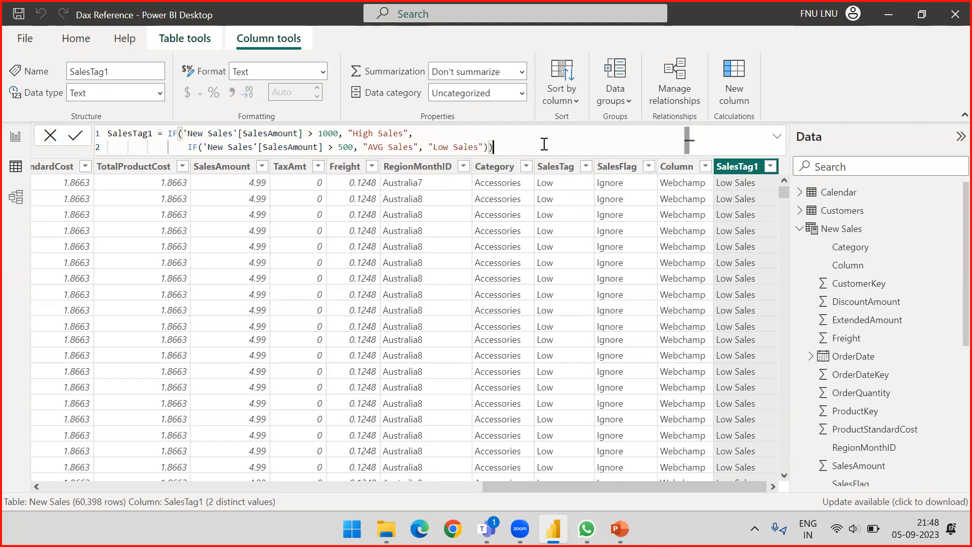
{"action": "key", "text": "Return"}
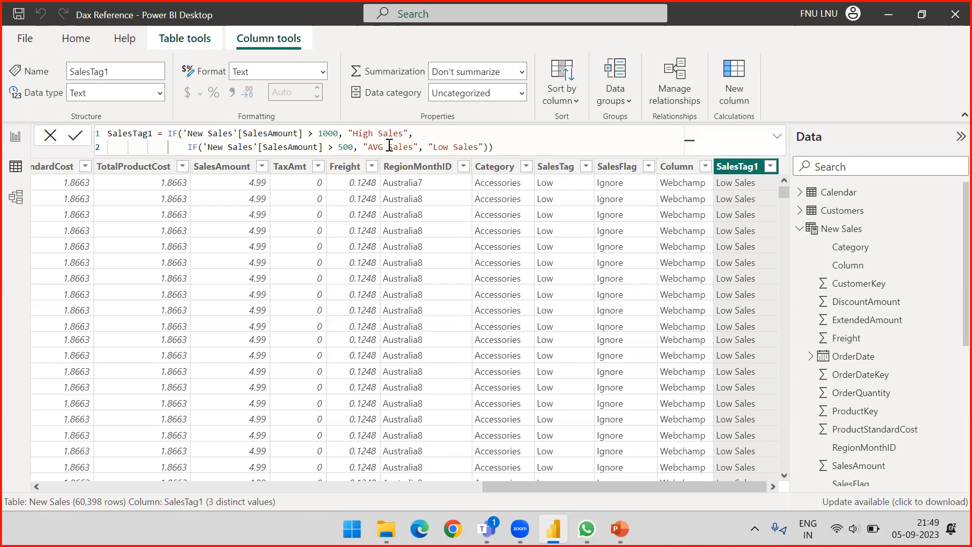
{"action": "left_click", "coordinate": [770, 167]}
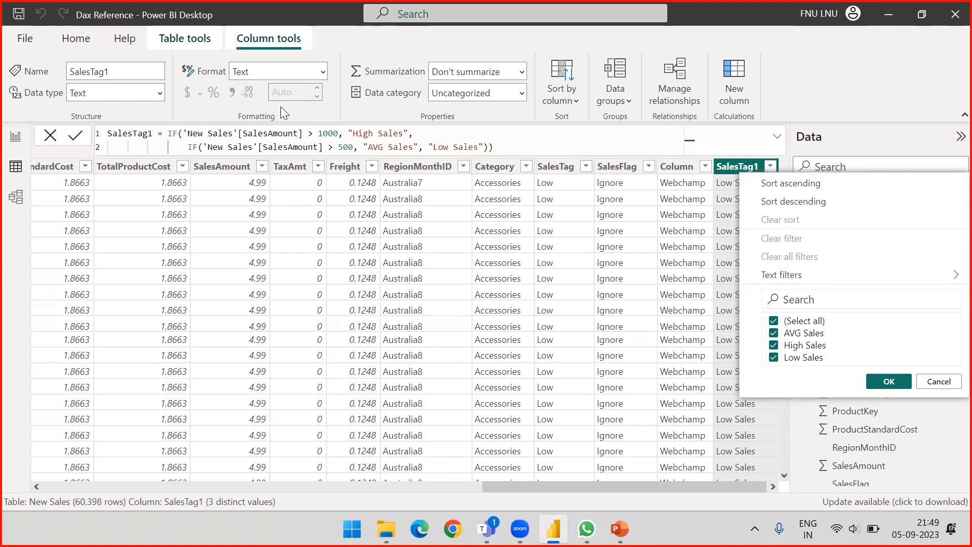
{"action": "left_click", "coordinate": [496, 148]}
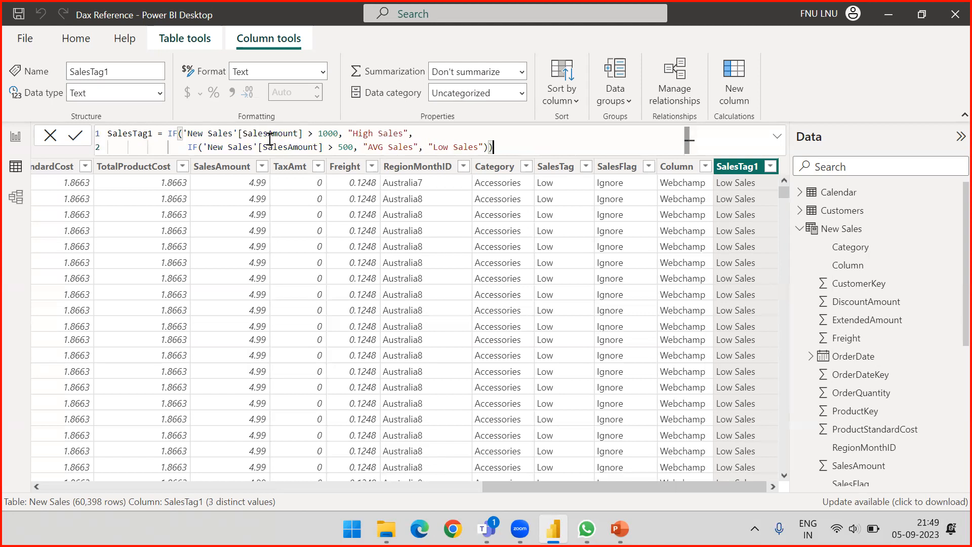
Replace "Low Sales" in the nested IF with a copy of that IF, placed on its own third line.
{"action": "left_click_drag", "start_coordinate": [188, 147], "coordinate": [489, 146]}
{"action": "key", "text": "ctrl+c"}
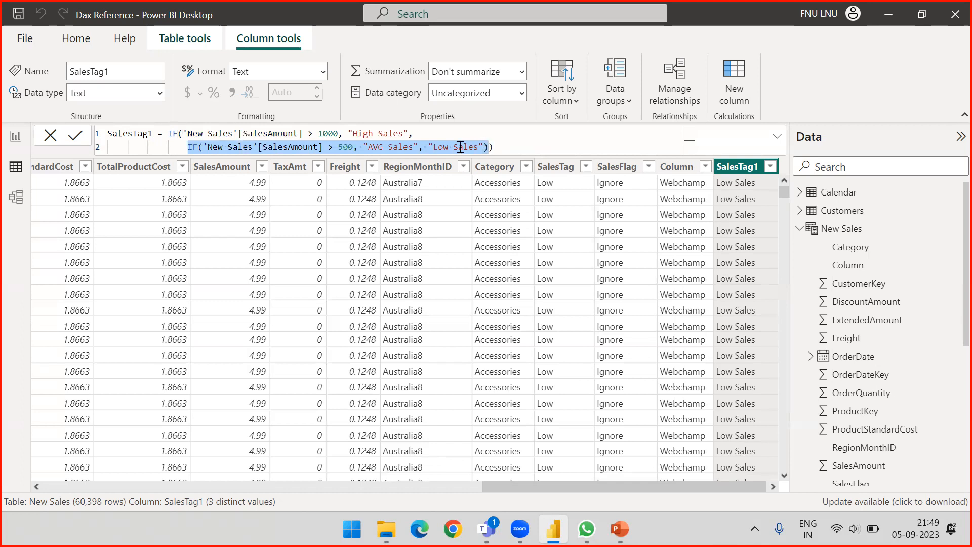
{"action": "left_click", "coordinate": [485, 148]}
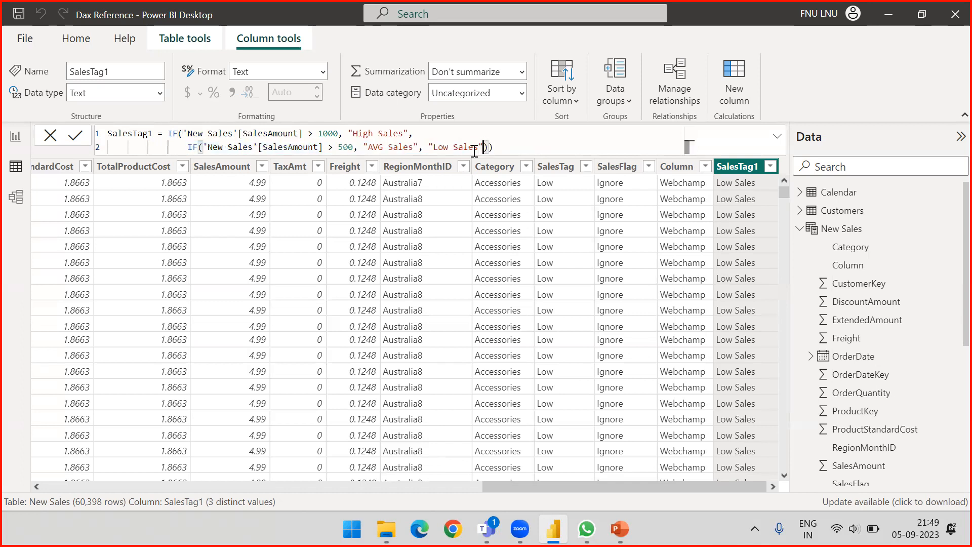
{"action": "left_click", "coordinate": [429, 148], "text": "shift"}
{"action": "key", "text": "ctrl+v"}
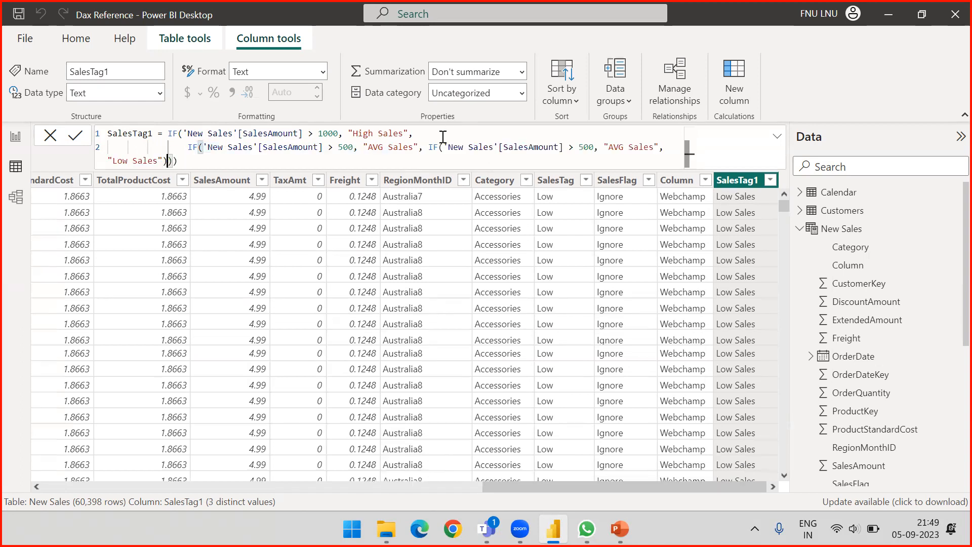
{"action": "left_click", "coordinate": [427, 147]}
{"action": "key", "text": "shift+Return"}
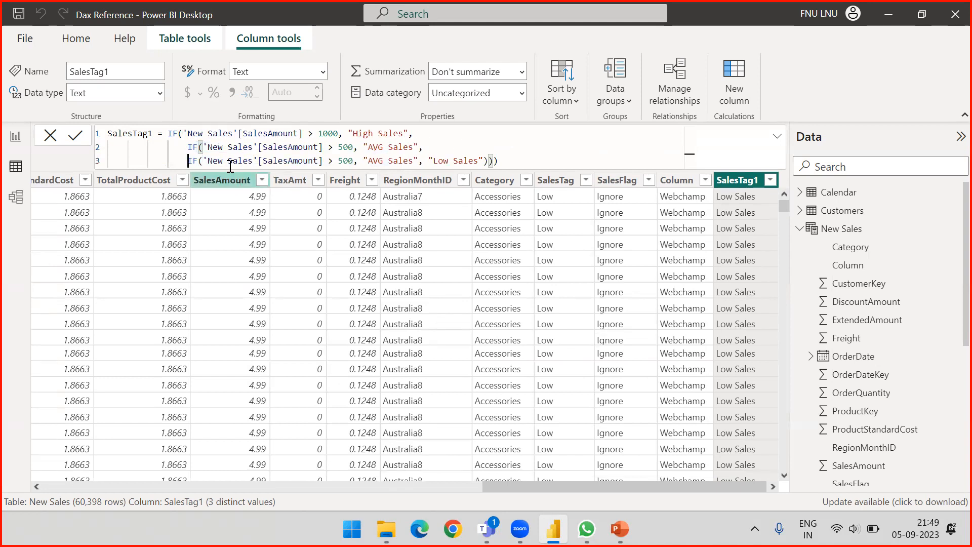
Set the third IF's SalesAmount threshold to 300 and its true result to "Below AVG Sales".
{"action": "left_click", "coordinate": [344, 161]}
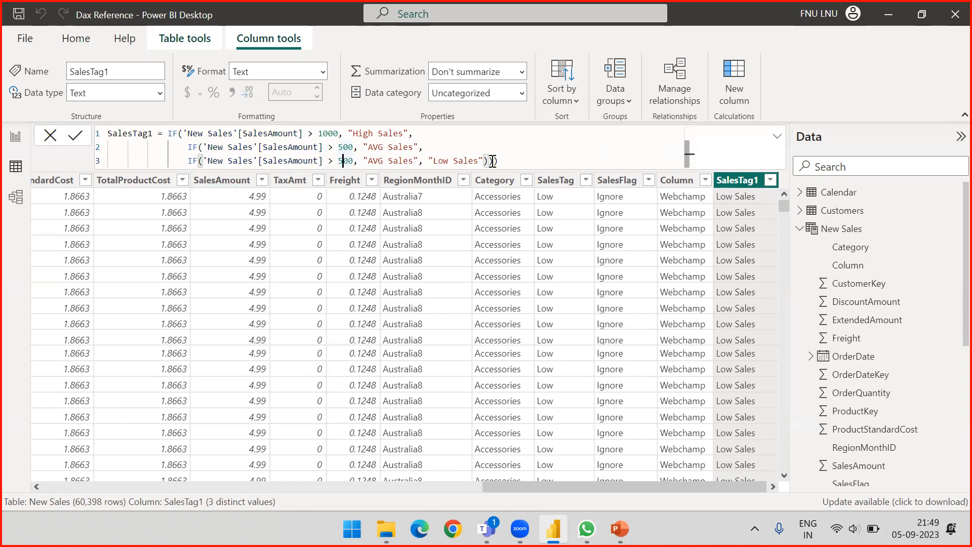
{"action": "key", "text": "BackSpace"}
{"action": "type", "text": "3"}
{"action": "left_click_drag", "start_coordinate": [385, 158], "coordinate": [374, 160]}
{"action": "key", "text": "BackSpace"}
{"action": "key", "text": "BackSpace"}
{"action": "type", "text": "B"}
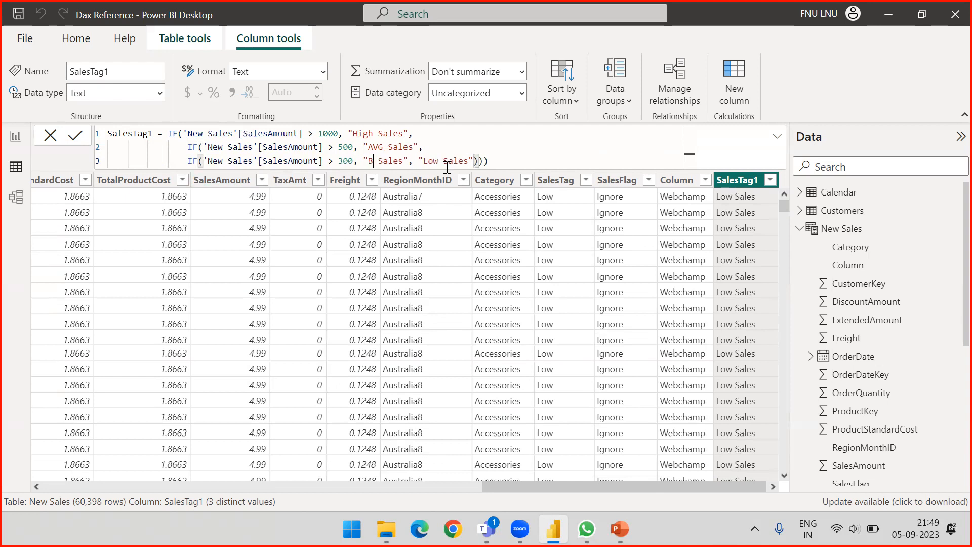
{"action": "type", "text": "elow "}
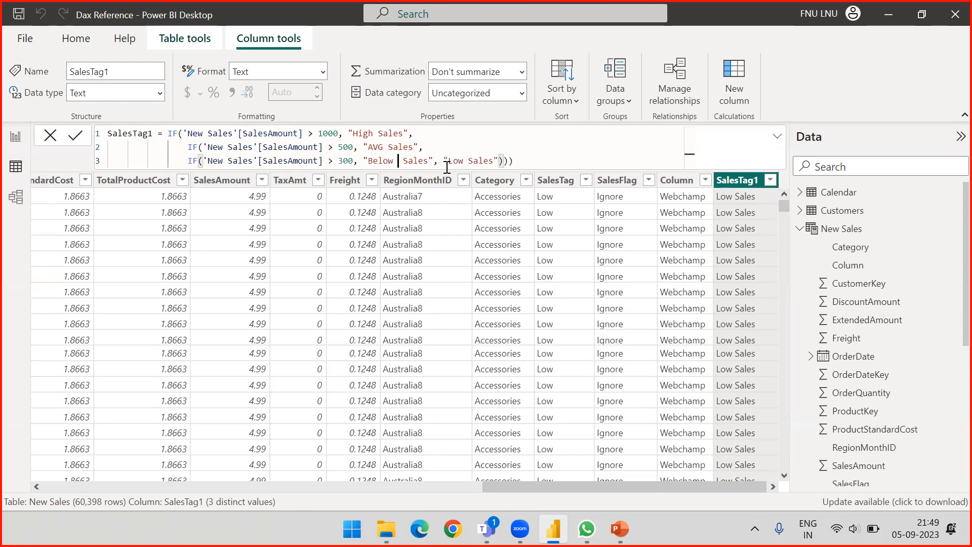
{"action": "type", "text": "AVG"}
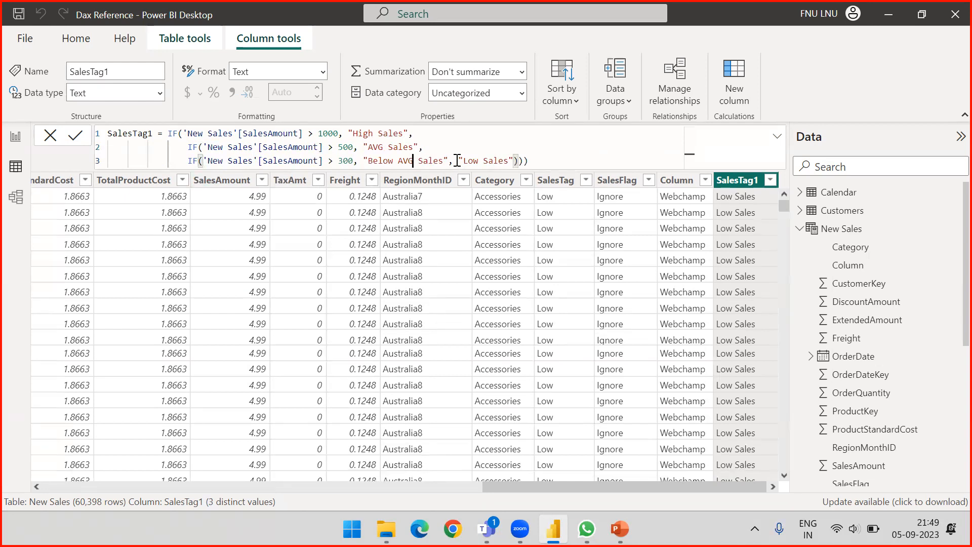
Review the complete three-level IF formula of SalesTag1 and switch to the report view.
{"action": "left_click_drag", "start_coordinate": [459, 161], "coordinate": [516, 160]}
{"action": "left_click", "coordinate": [569, 165]}
{"action": "left_click_drag", "start_coordinate": [528, 161], "coordinate": [78, 144]}
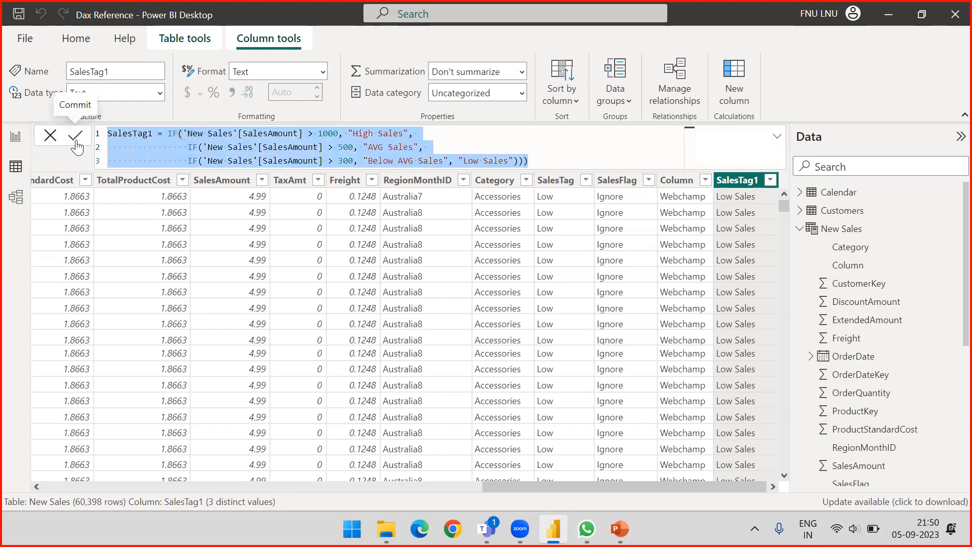
{"action": "left_click", "coordinate": [539, 160]}
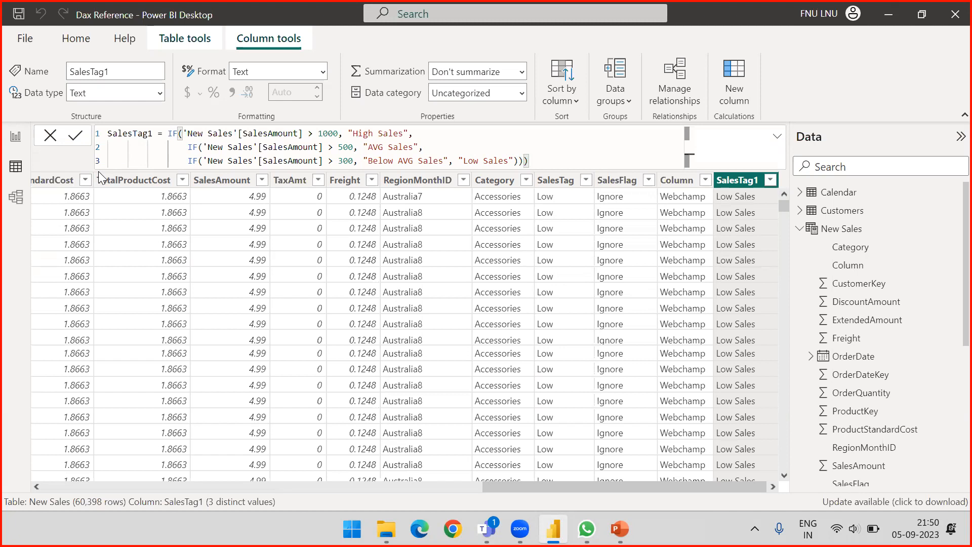
{"action": "left_click", "coordinate": [15, 140]}
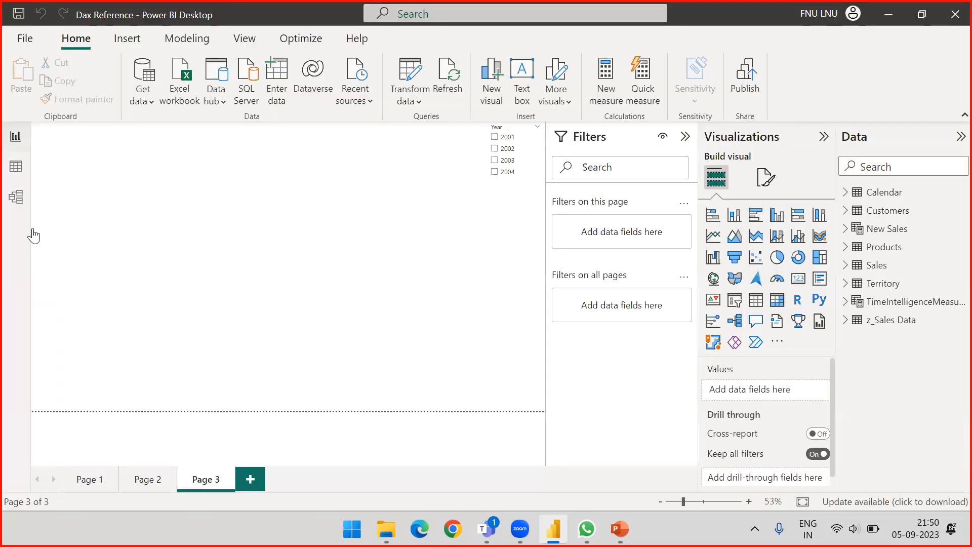
Add an empty table visual to Page 3, enlarge it and place it beside the Year slicer.
{"action": "left_click", "coordinate": [756, 301]}
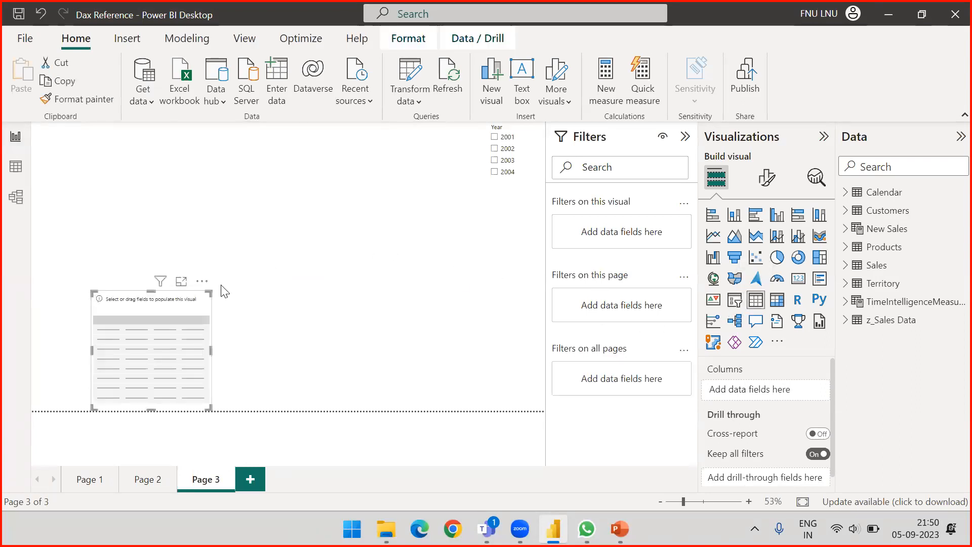
{"action": "left_click_drag", "start_coordinate": [210, 292], "coordinate": [398, 184]}
{"action": "left_click_drag", "start_coordinate": [328, 202], "coordinate": [315, 187]}
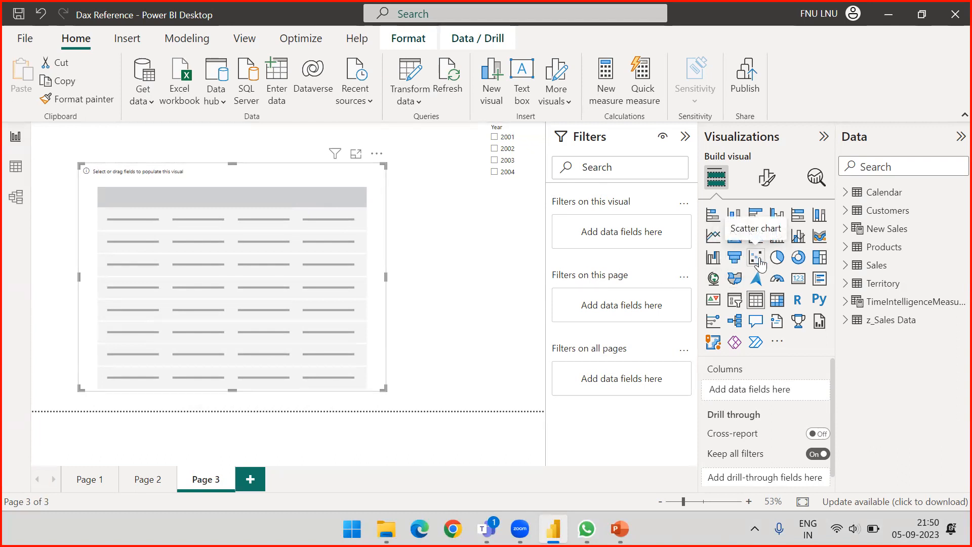
Add Country from Territory and Category from Products as columns of the table visual.
{"action": "left_click", "coordinate": [846, 266]}
{"action": "left_click", "coordinate": [846, 266]}
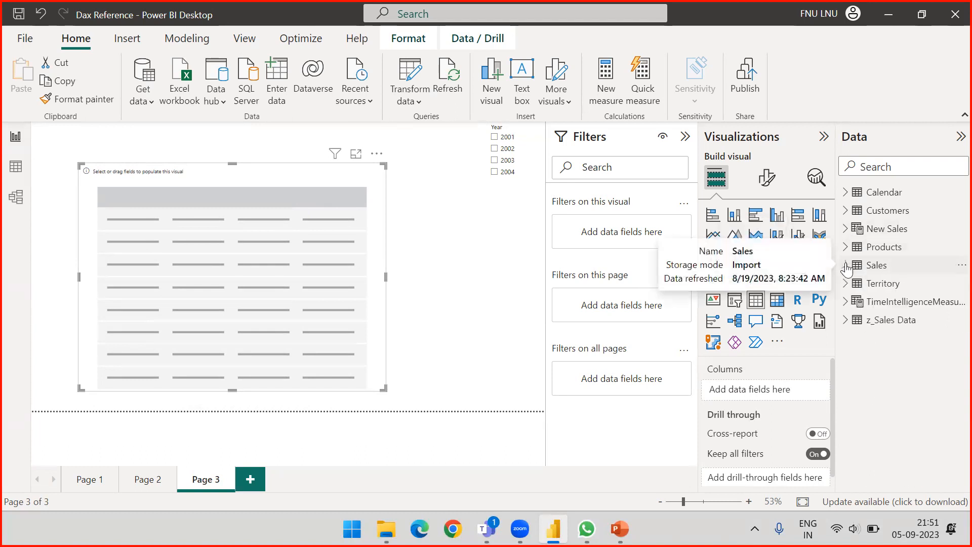
{"action": "left_click", "coordinate": [846, 283]}
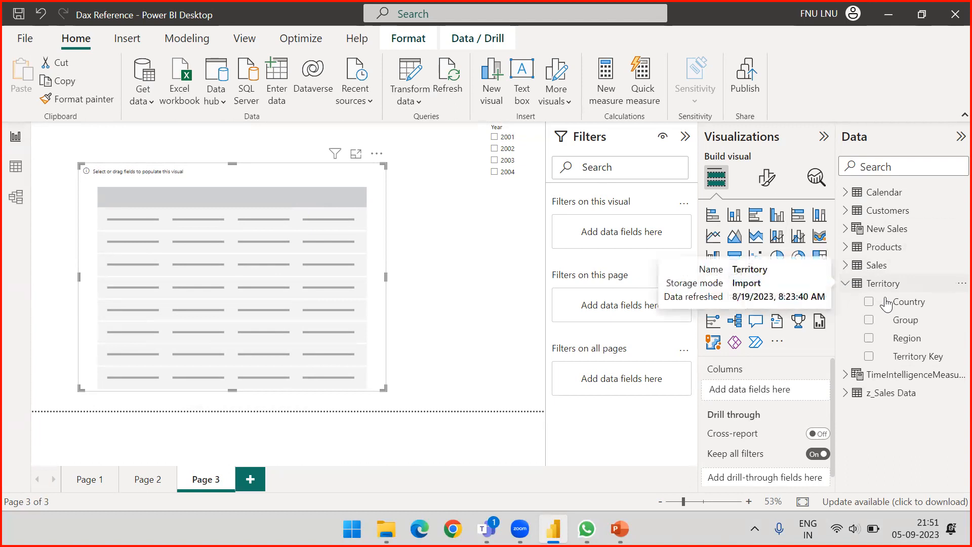
{"action": "left_click_drag", "start_coordinate": [884, 302], "coordinate": [167, 279]}
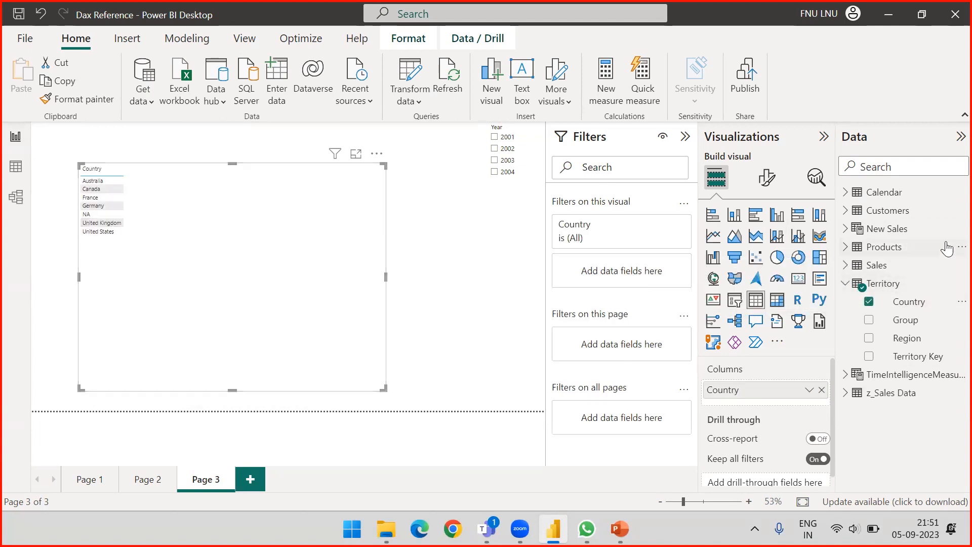
{"action": "left_click", "coordinate": [845, 247]}
{"action": "left_click_drag", "start_coordinate": [861, 265], "coordinate": [181, 246]}
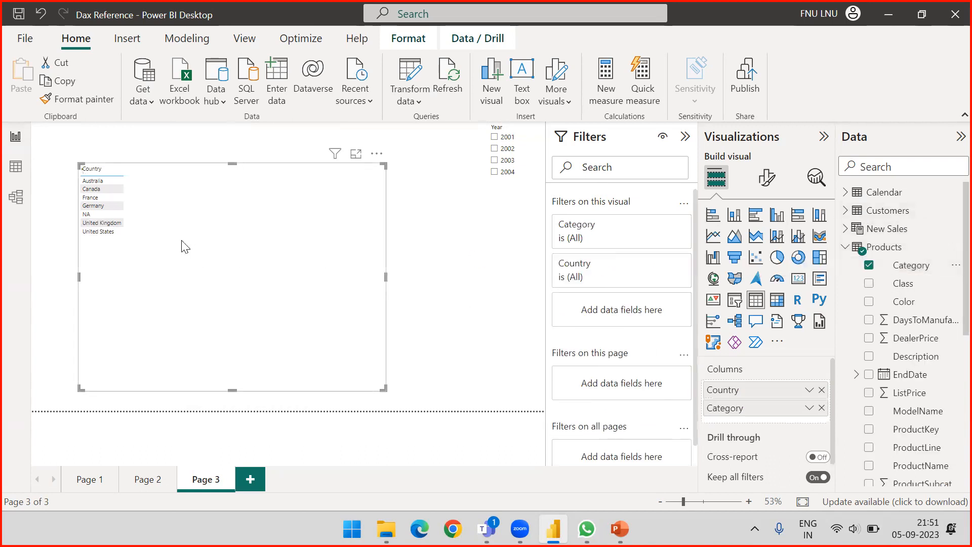
{"action": "left_click", "coordinate": [845, 247]}
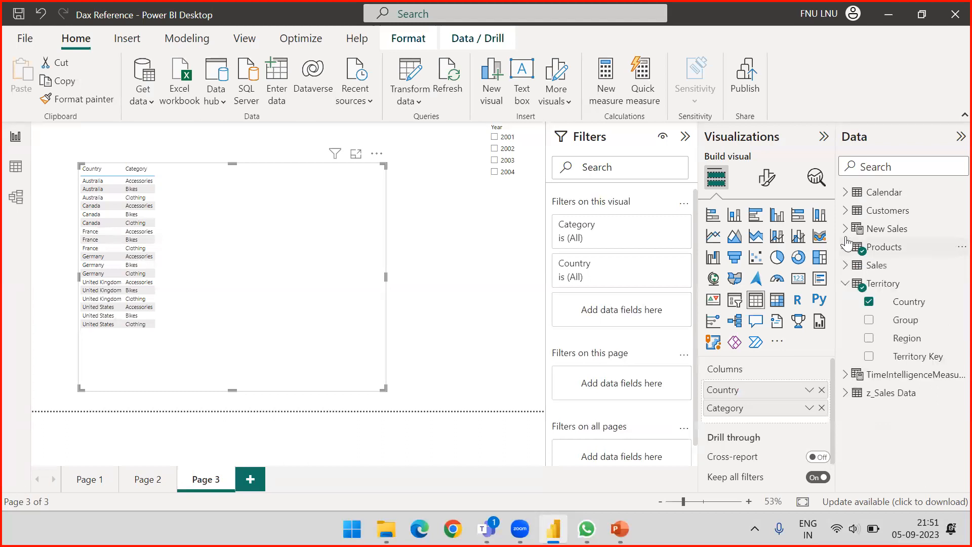
Add Occupation from Customers to the table visual and extend the visual's upper edge.
{"action": "left_click", "coordinate": [846, 212]}
{"action": "scroll", "coordinate": [906, 283], "scroll_direction": "down", "scroll_amount": 5}
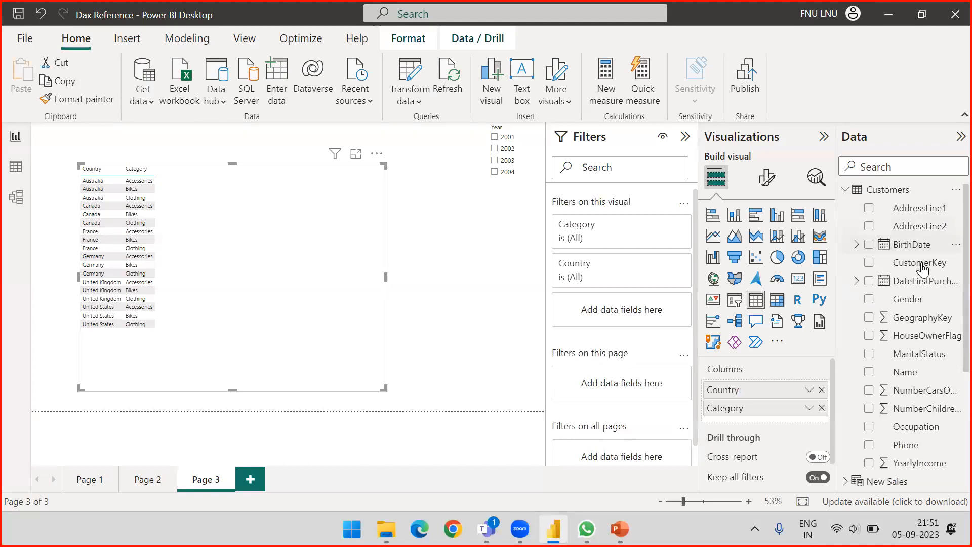
{"action": "left_click_drag", "start_coordinate": [907, 264], "coordinate": [157, 286]}
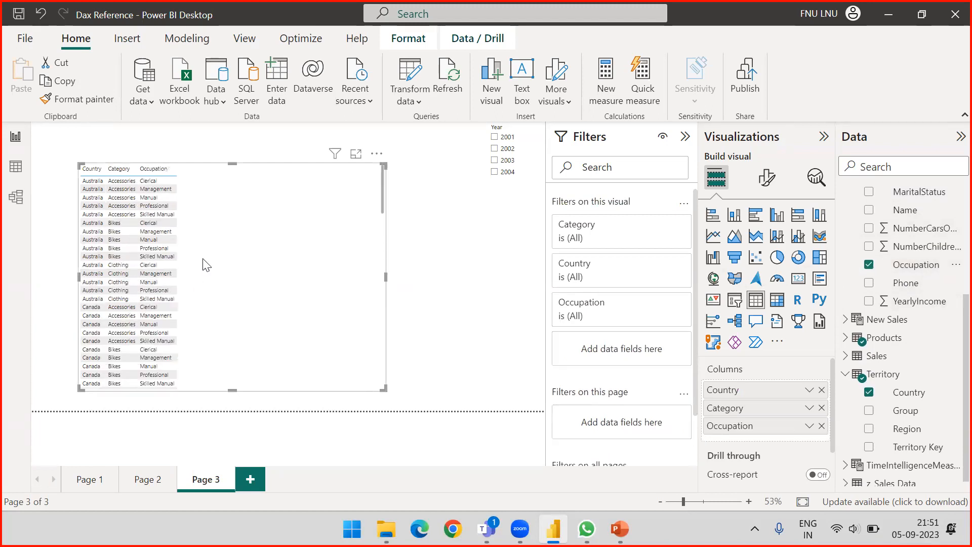
{"action": "left_click_drag", "start_coordinate": [232, 163], "coordinate": [226, 144]}
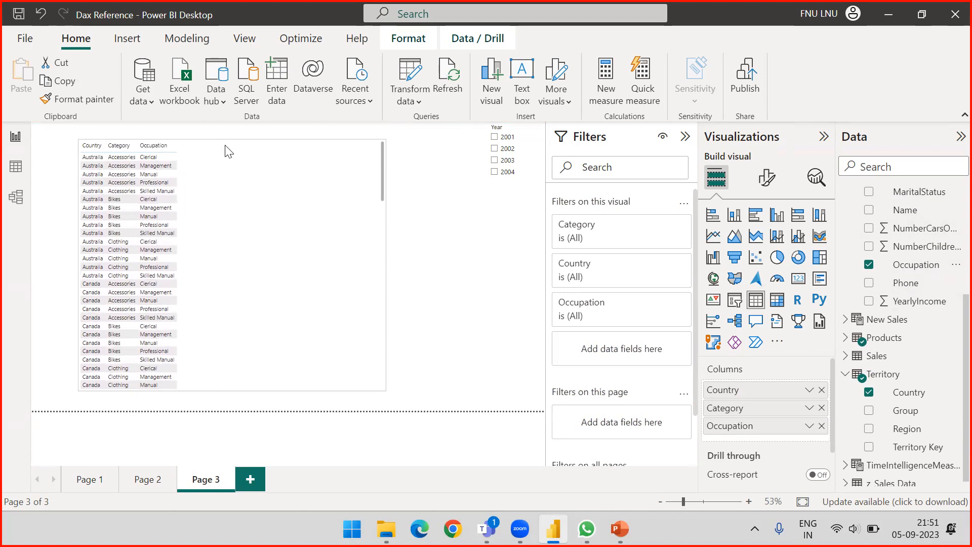
{"action": "scroll", "coordinate": [889, 313], "scroll_direction": "up", "scroll_amount": 4}
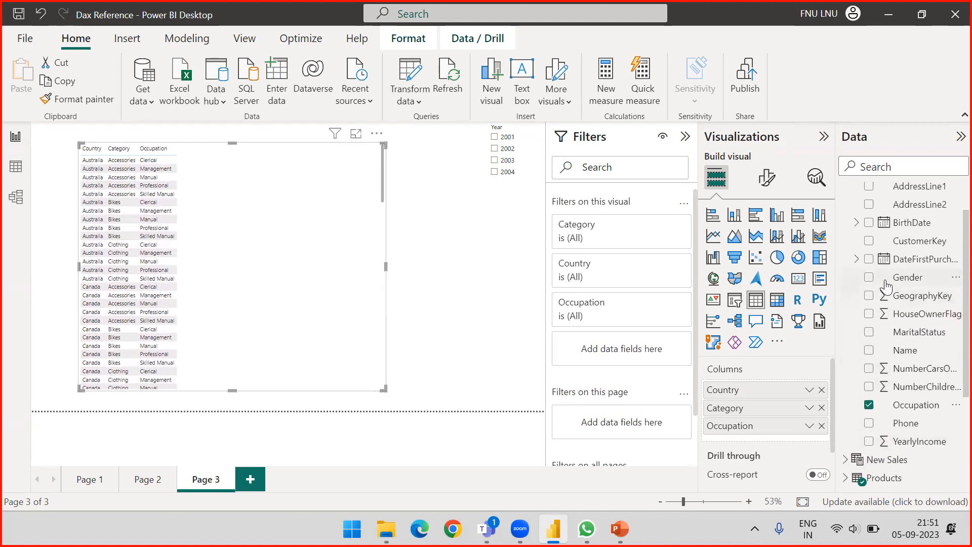
{"action": "left_click", "coordinate": [846, 212]}
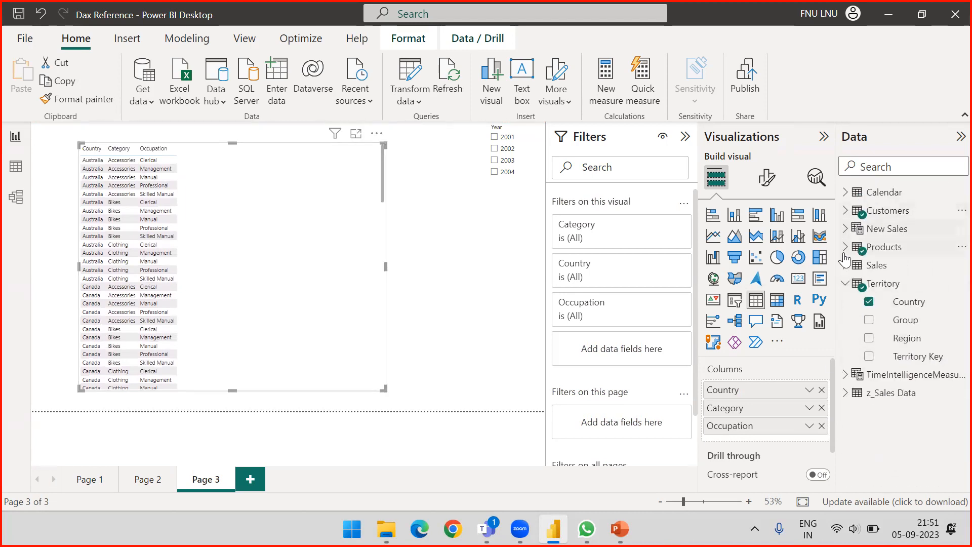
Add SalesAmount from the Sales table as a summed column of the table visual.
{"action": "left_click", "coordinate": [846, 284]}
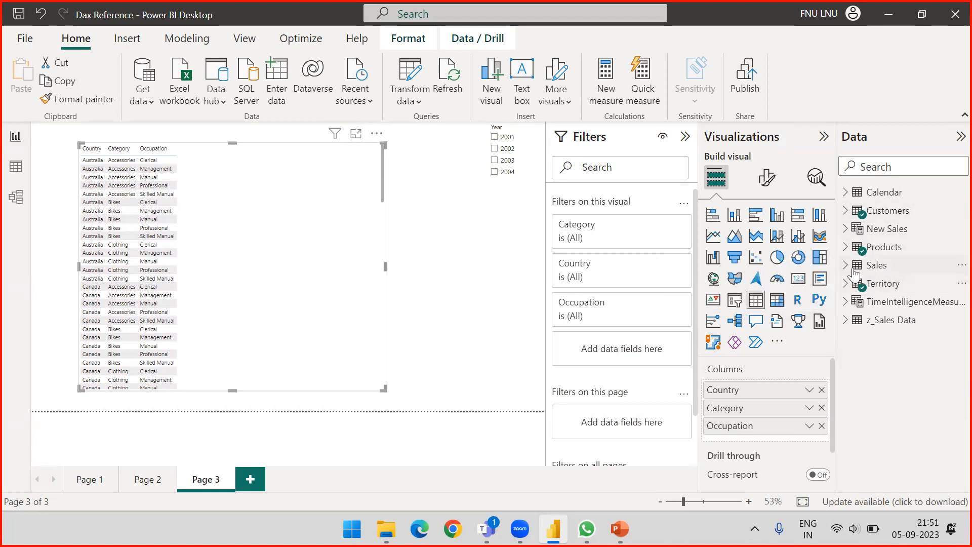
{"action": "left_click", "coordinate": [845, 265]}
{"action": "scroll", "coordinate": [896, 300], "scroll_direction": "down", "scroll_amount": 3}
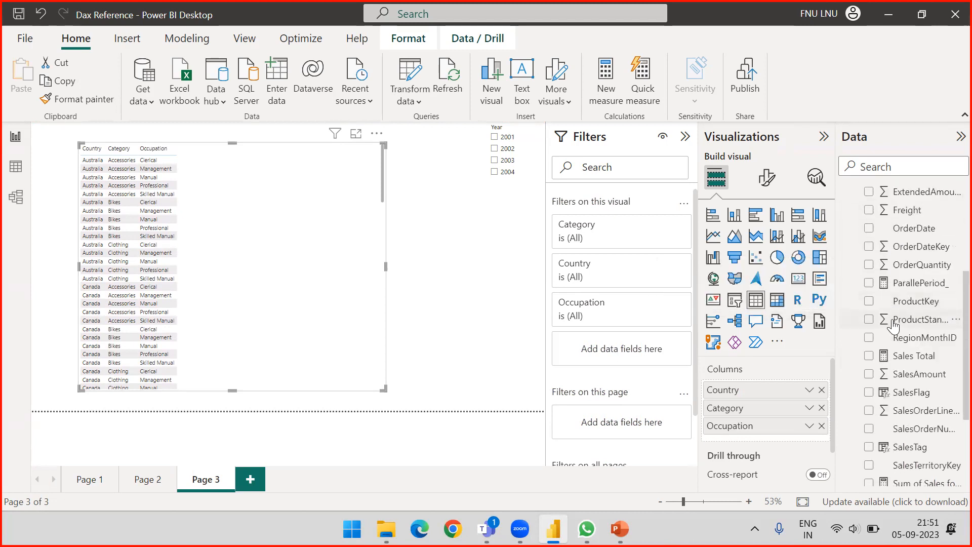
{"action": "scroll", "coordinate": [905, 284], "scroll_direction": "down", "scroll_amount": 2}
{"action": "left_click_drag", "start_coordinate": [914, 283], "coordinate": [262, 257]}
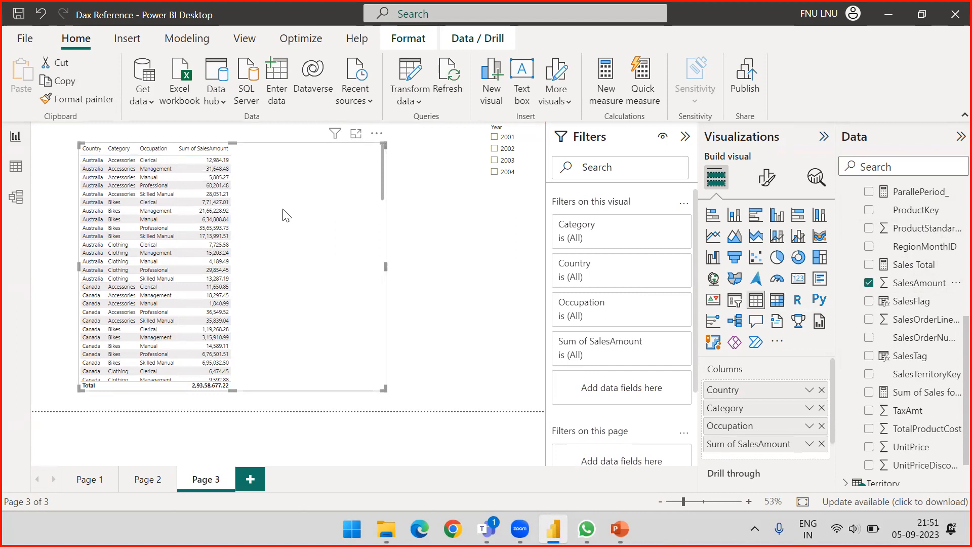
{"action": "left_click", "coordinate": [442, 256]}
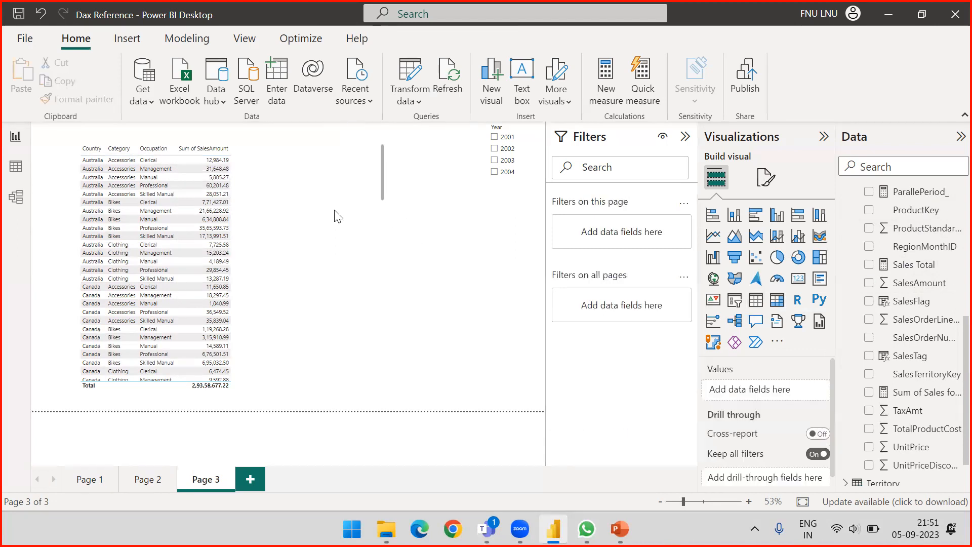
Examine the table visual's sales rows alongside the nested IF formula and values of SalesTag1 in New Sales.
{"action": "scroll", "coordinate": [889, 276], "scroll_direction": "up", "scroll_amount": 5}
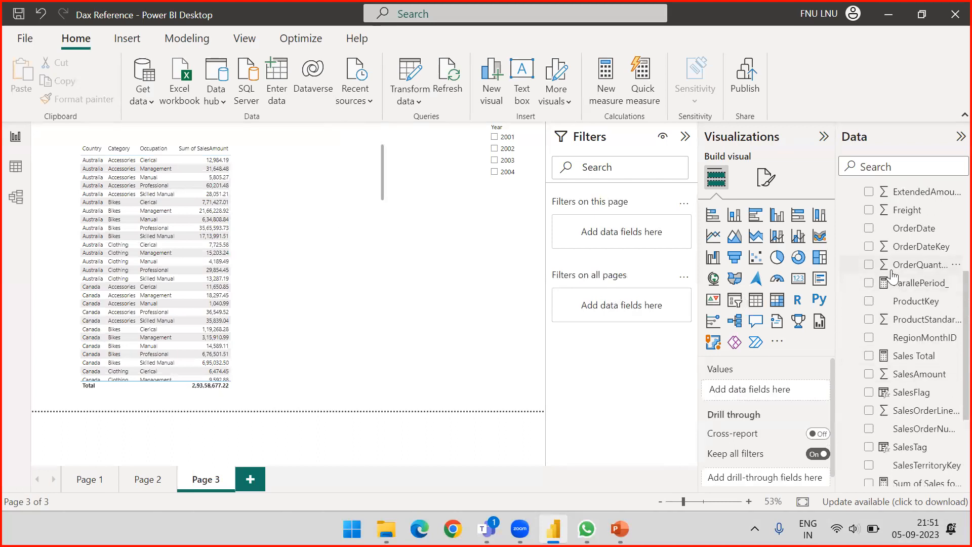
{"action": "scroll", "coordinate": [889, 273], "scroll_direction": "up", "scroll_amount": 2}
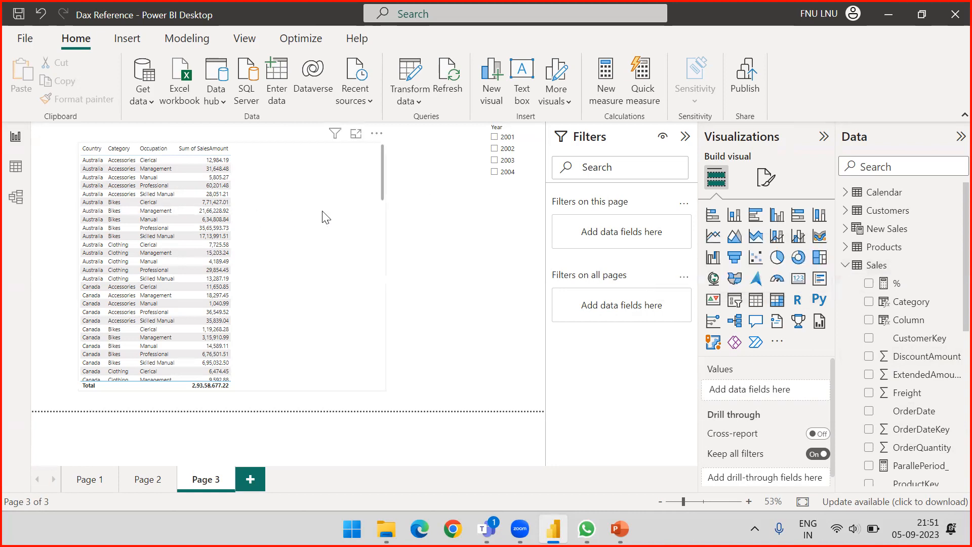
{"action": "scroll", "coordinate": [206, 240], "scroll_direction": "down", "scroll_amount": 5}
{"action": "scroll", "coordinate": [208, 240], "scroll_direction": "up", "scroll_amount": 5}
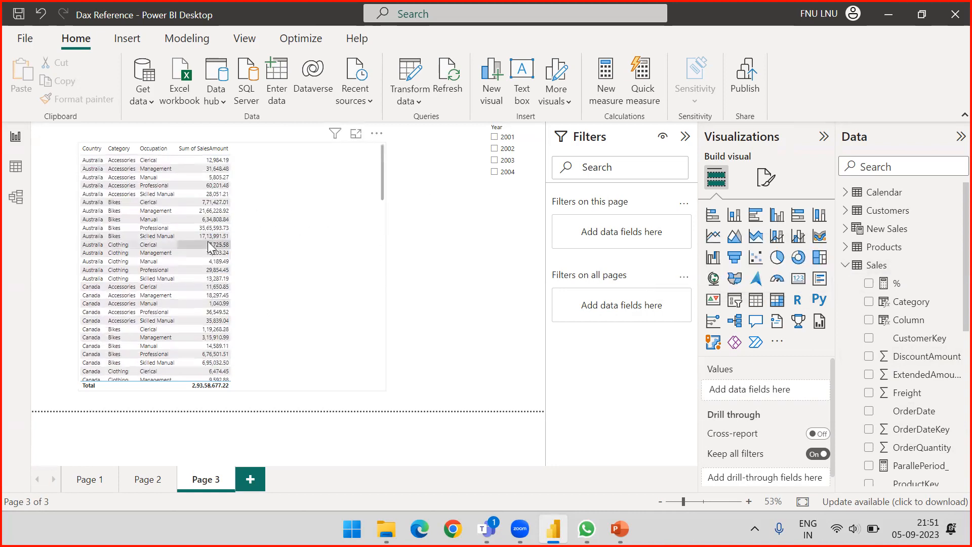
{"action": "left_click", "coordinate": [16, 166]}
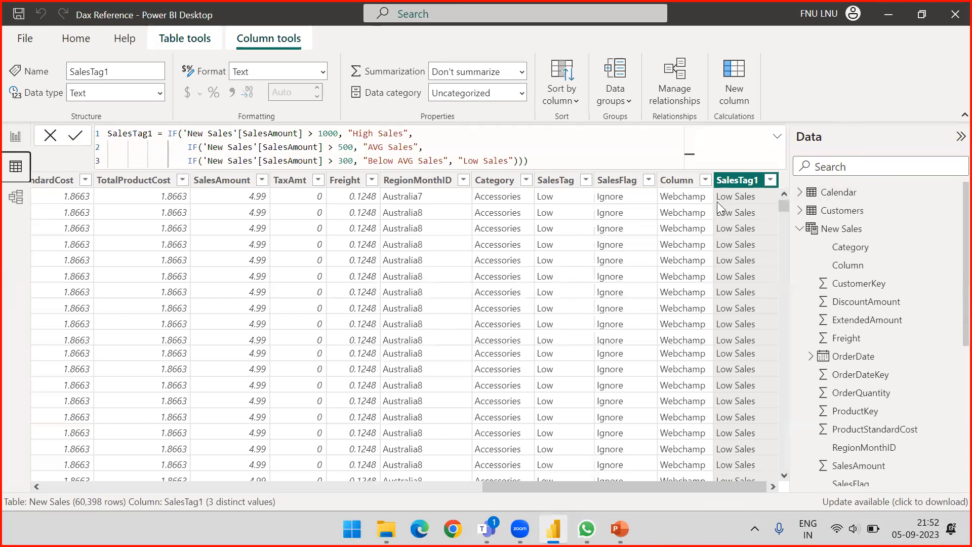
{"action": "left_click", "coordinate": [16, 137]}
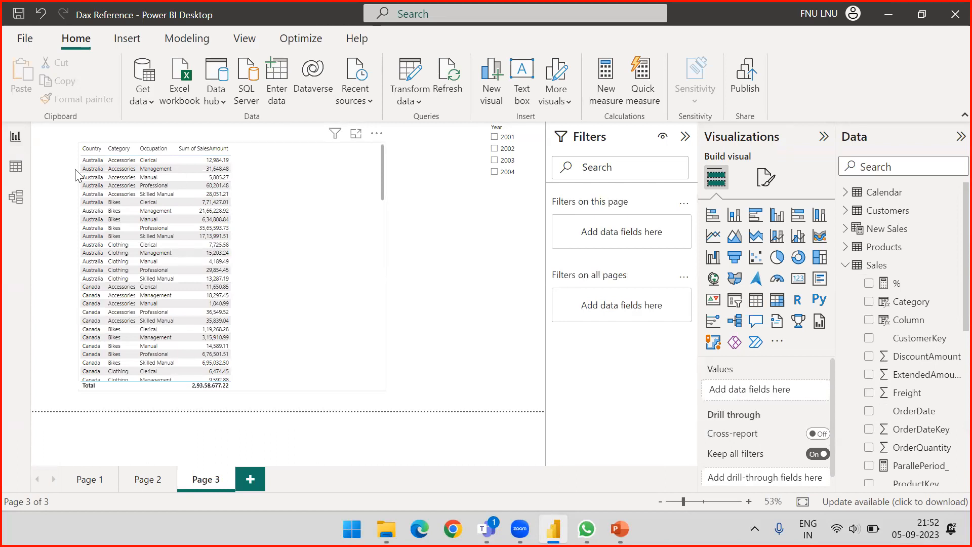
{"action": "left_click", "coordinate": [16, 167]}
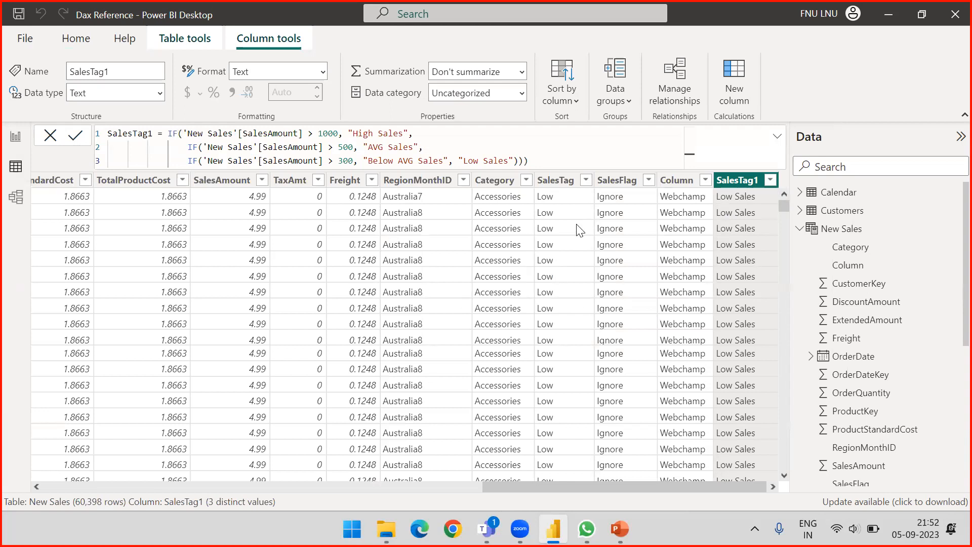
{"action": "left_click", "coordinate": [801, 229]}
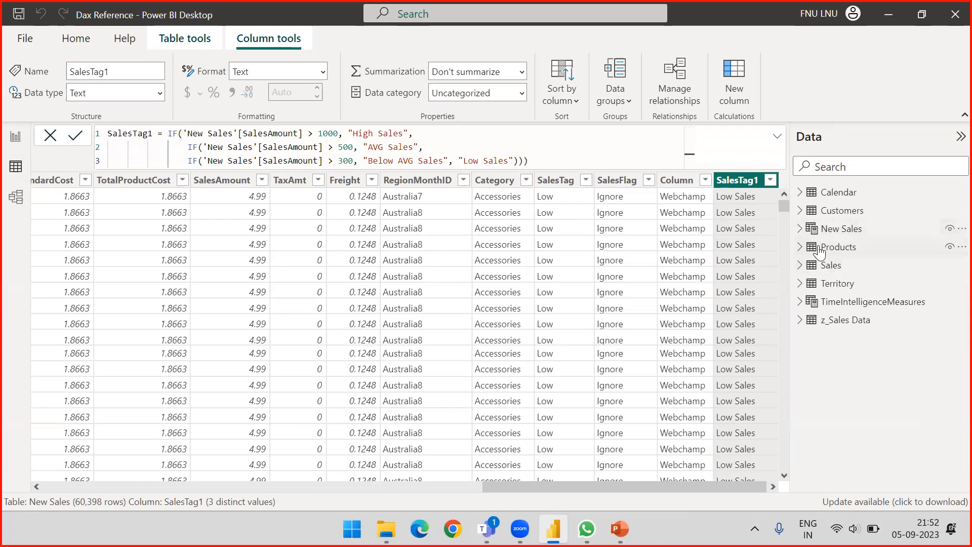
{"action": "left_click", "coordinate": [16, 138]}
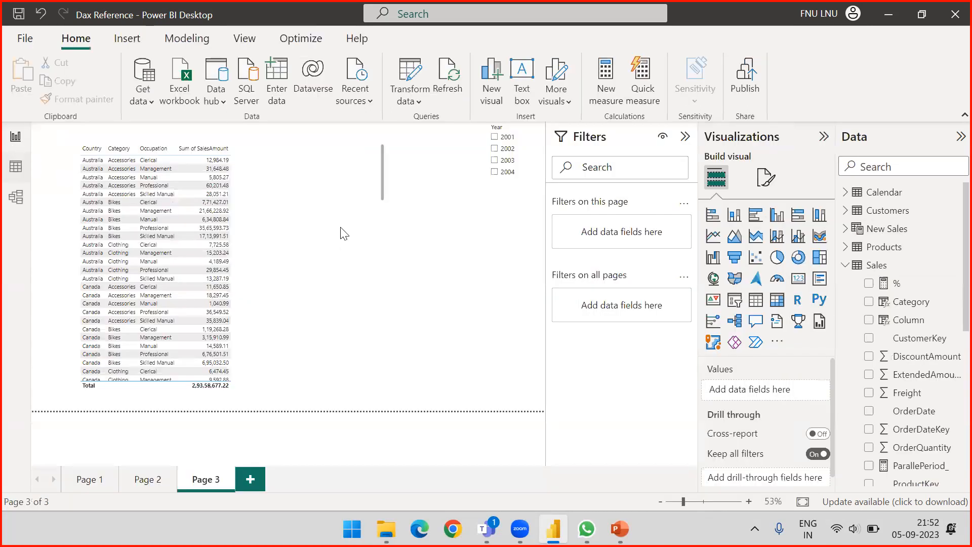
Look through the fields of Sales and New Sales to compare their SalesAmount and sales tag columns.
{"action": "left_click", "coordinate": [845, 264]}
{"action": "left_click", "coordinate": [855, 268]}
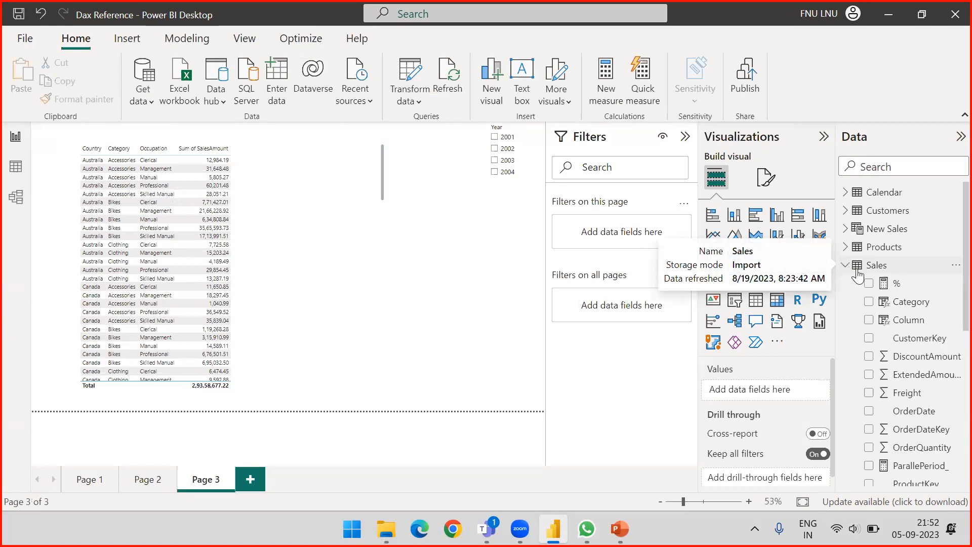
{"action": "scroll", "coordinate": [905, 279], "scroll_direction": "down", "scroll_amount": 4}
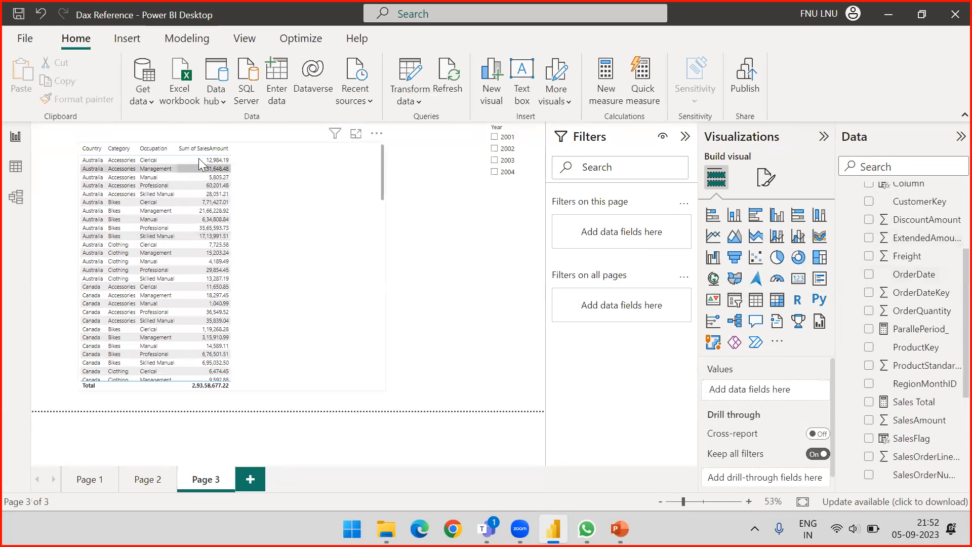
{"action": "left_click", "coordinate": [182, 160]}
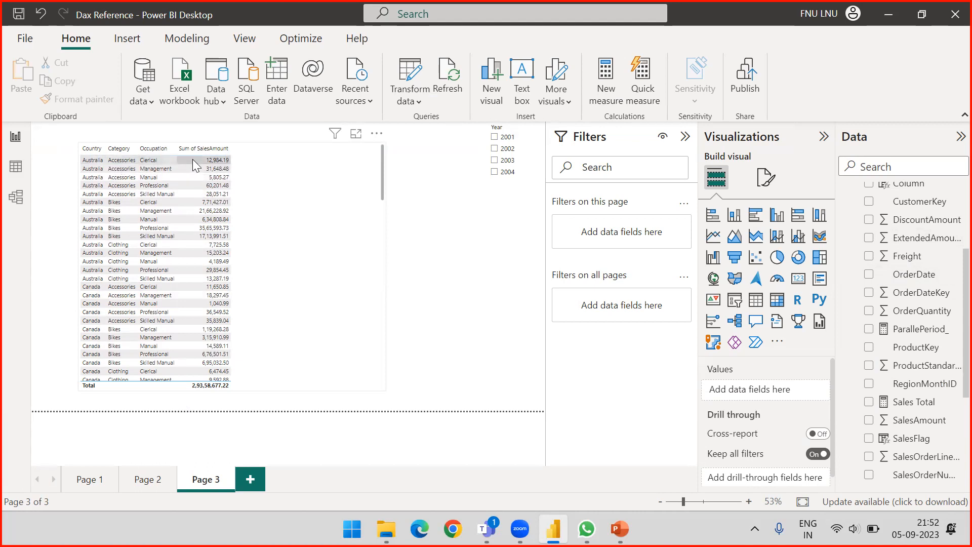
{"action": "scroll", "coordinate": [890, 310], "scroll_direction": "up", "scroll_amount": 2}
{"action": "scroll", "coordinate": [890, 310], "scroll_direction": "down", "scroll_amount": 5}
{"action": "scroll", "coordinate": [890, 310], "scroll_direction": "up", "scroll_amount": 6}
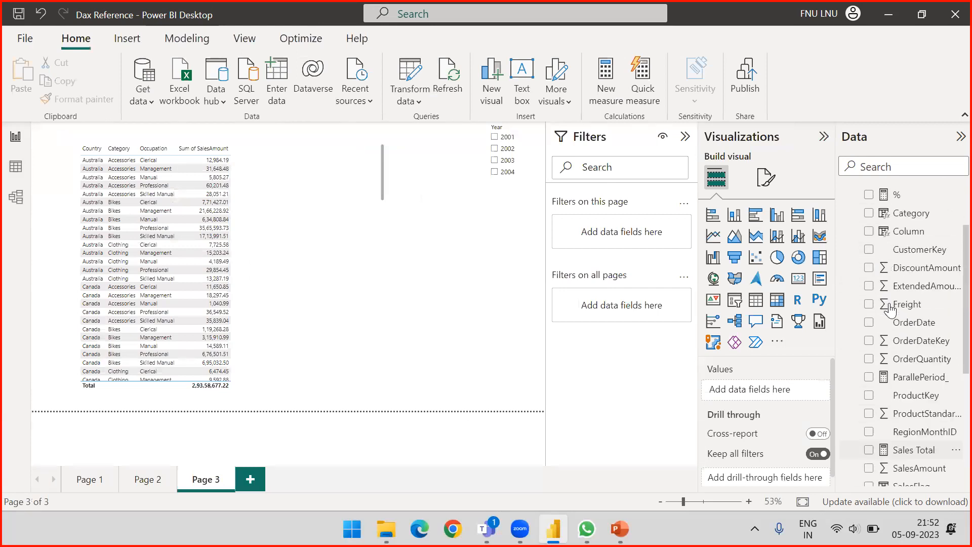
{"action": "left_click", "coordinate": [846, 267]}
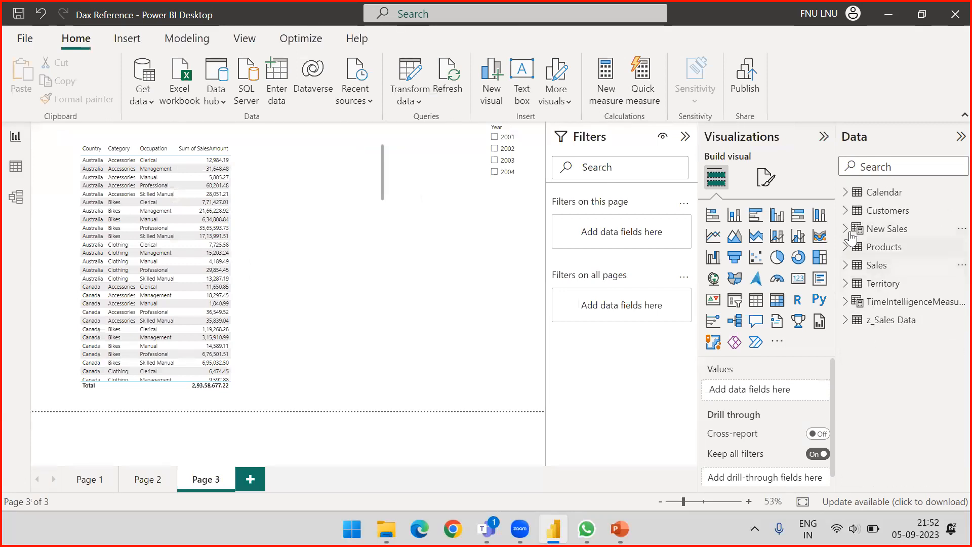
{"action": "left_click", "coordinate": [846, 229]}
{"action": "scroll", "coordinate": [891, 276], "scroll_direction": "down", "scroll_amount": 3}
{"action": "scroll", "coordinate": [890, 276], "scroll_direction": "down", "scroll_amount": 2}
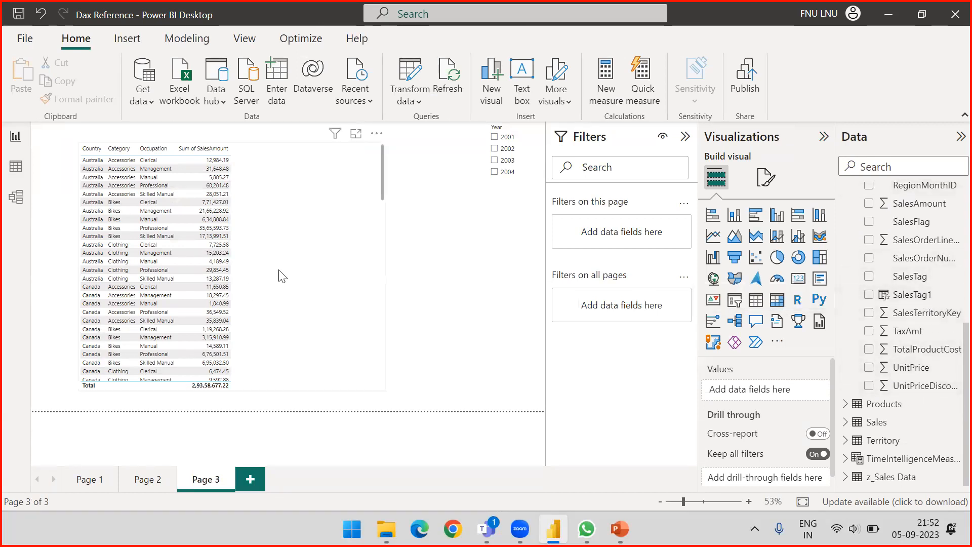
Remove the Sales table's SalesAmount field from the table visual.
{"action": "left_click", "coordinate": [342, 242]}
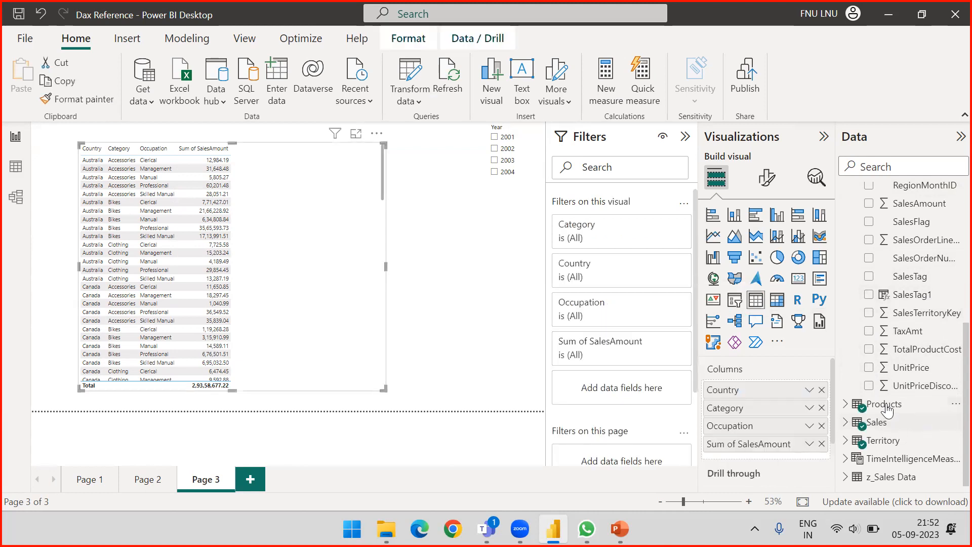
{"action": "scroll", "coordinate": [887, 355], "scroll_direction": "up", "scroll_amount": 3}
{"action": "scroll", "coordinate": [887, 341], "scroll_direction": "up", "scroll_amount": 3}
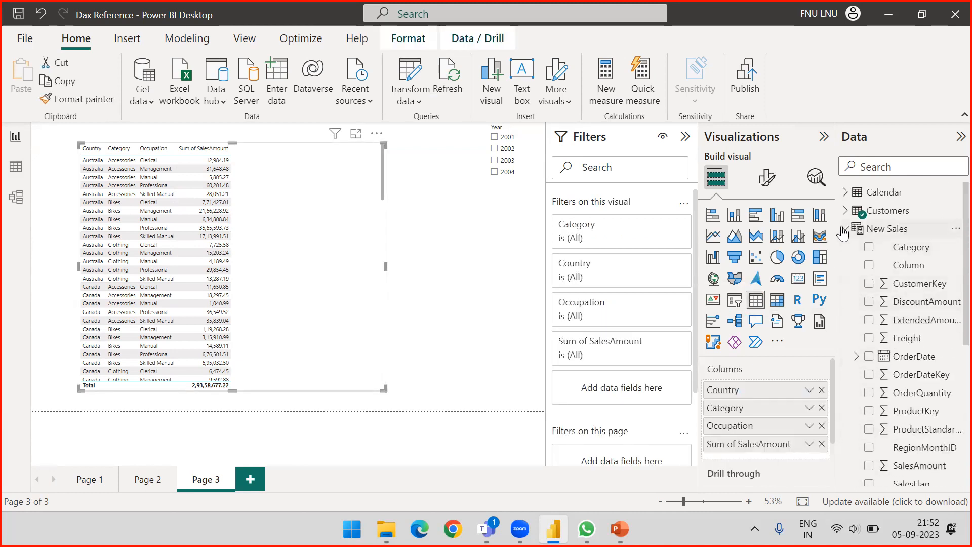
{"action": "scroll", "coordinate": [845, 354], "scroll_direction": "down", "scroll_amount": 5}
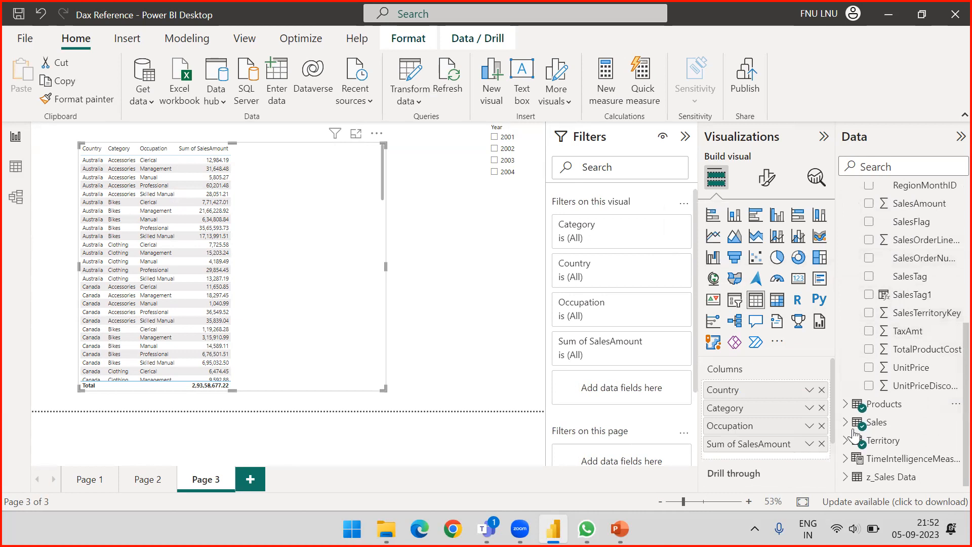
{"action": "left_click", "coordinate": [845, 423]}
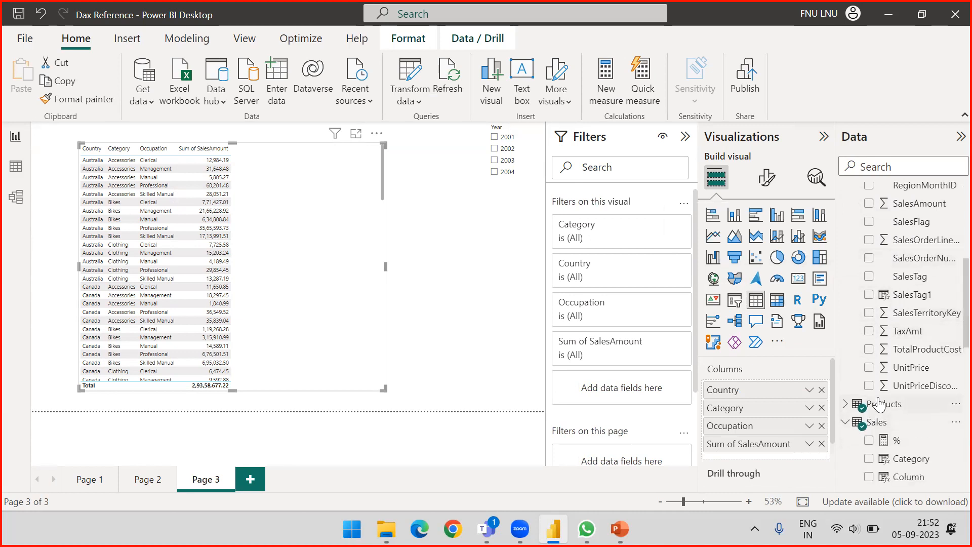
{"action": "scroll", "coordinate": [871, 395], "scroll_direction": "down", "scroll_amount": 5}
{"action": "left_click", "coordinate": [869, 394]}
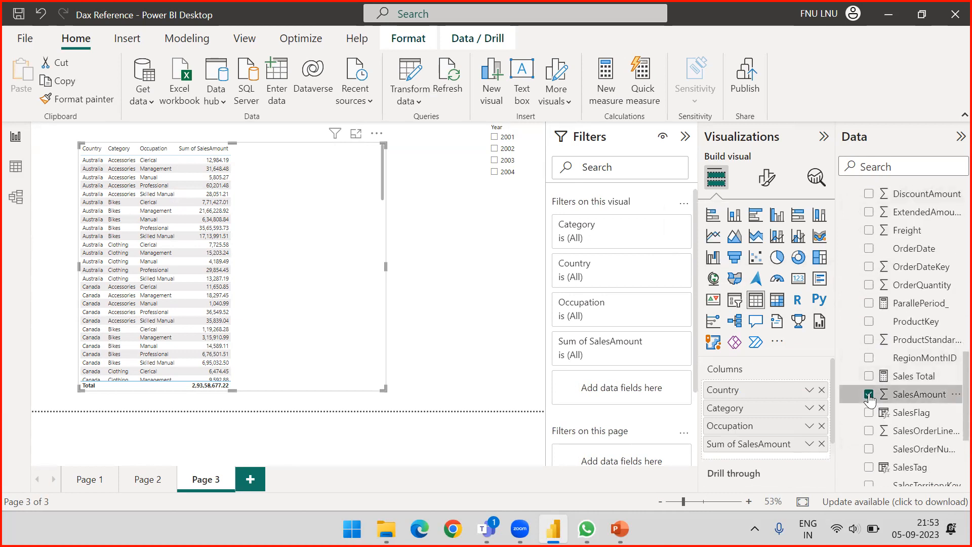
Add SalesAmount from the New Sales table as a summed column of the table visual.
{"action": "scroll", "coordinate": [897, 345], "scroll_direction": "up", "scroll_amount": 3}
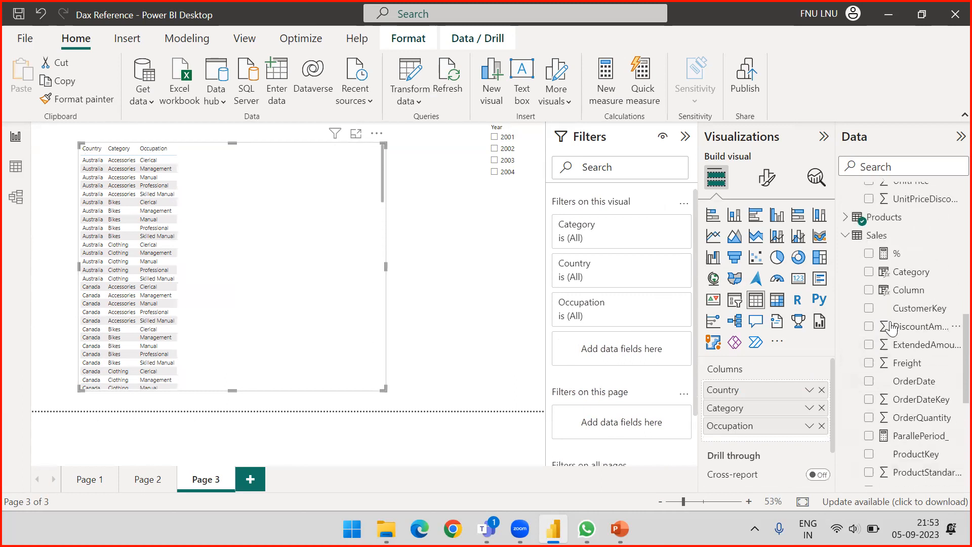
{"action": "left_click", "coordinate": [846, 286]}
{"action": "scroll", "coordinate": [881, 286], "scroll_direction": "up", "scroll_amount": 3}
{"action": "left_click_drag", "start_coordinate": [901, 250], "coordinate": [245, 266]}
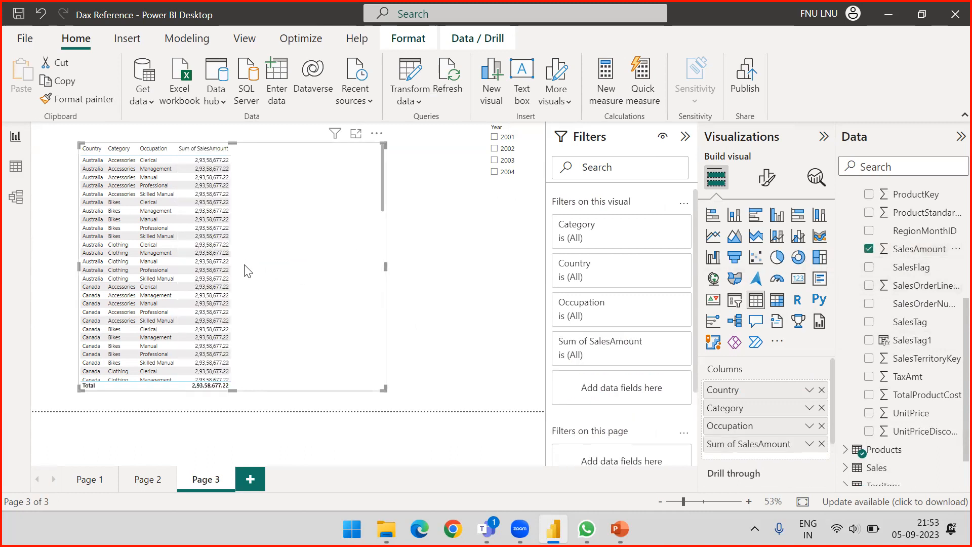
Remove the New Sales table's SalesAmount from the table visual and collapse that table's field list.
{"action": "scroll", "coordinate": [925, 278], "scroll_direction": "up", "scroll_amount": 3}
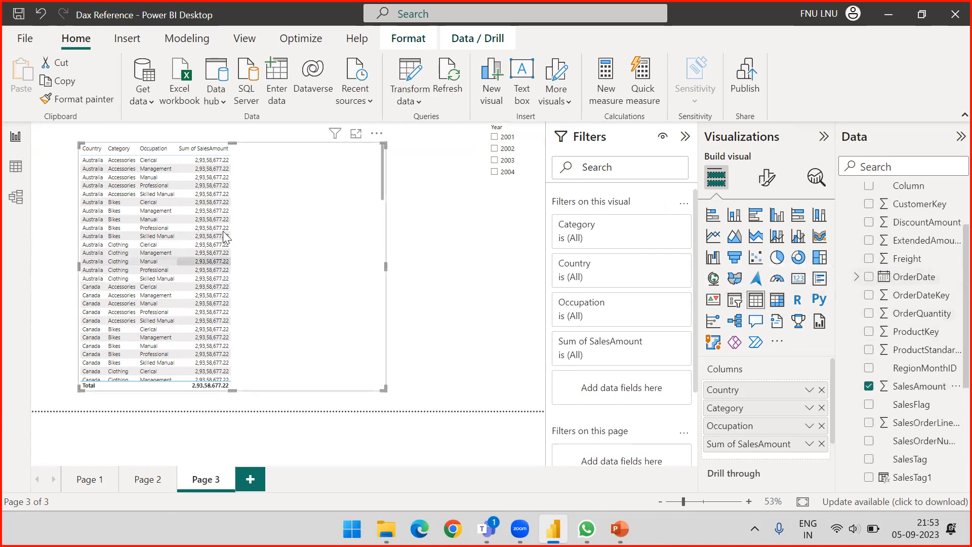
{"action": "left_click", "coordinate": [869, 388]}
{"action": "scroll", "coordinate": [871, 355], "scroll_direction": "down", "scroll_amount": 5}
{"action": "scroll", "coordinate": [873, 304], "scroll_direction": "up", "scroll_amount": 3}
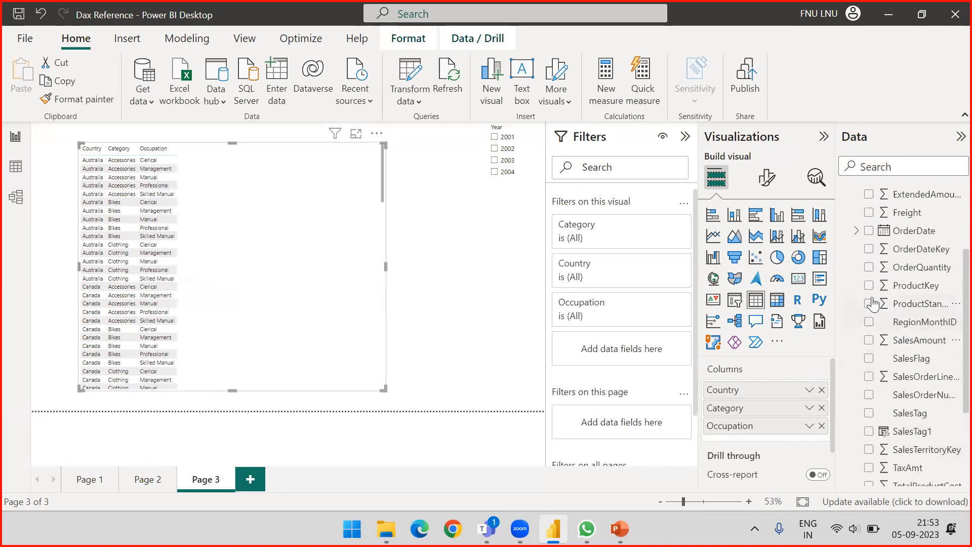
{"action": "scroll", "coordinate": [872, 304], "scroll_direction": "up", "scroll_amount": 3}
{"action": "left_click", "coordinate": [845, 229]}
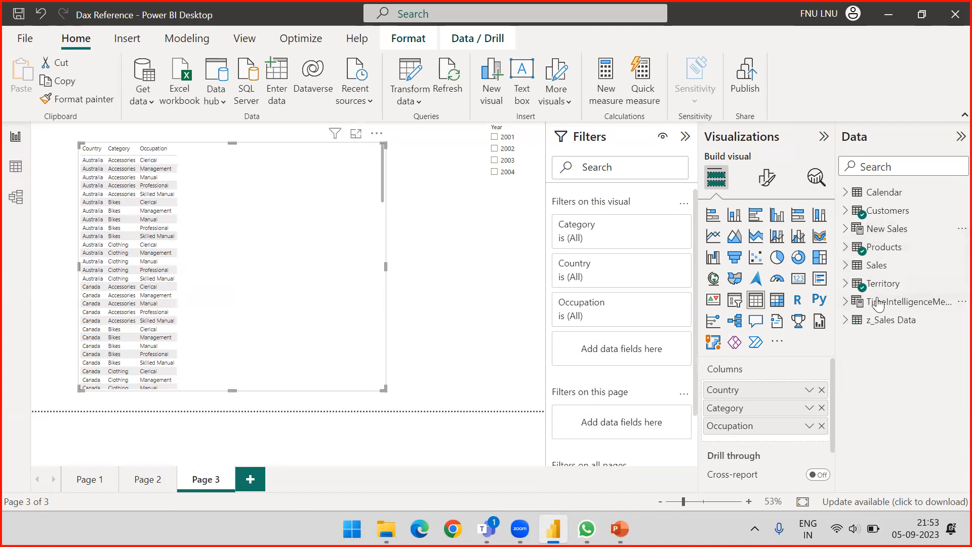
Add SalesAmount from the Sales table to the table visual and collapse the Sales field list.
{"action": "left_click", "coordinate": [845, 265]}
{"action": "scroll", "coordinate": [884, 329], "scroll_direction": "down", "scroll_amount": 5}
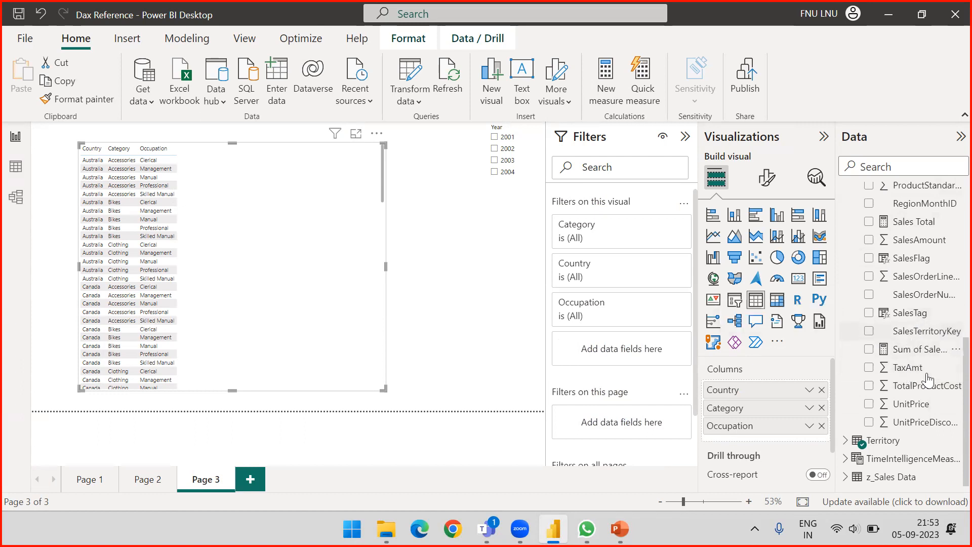
{"action": "left_click_drag", "start_coordinate": [901, 248], "coordinate": [272, 261]}
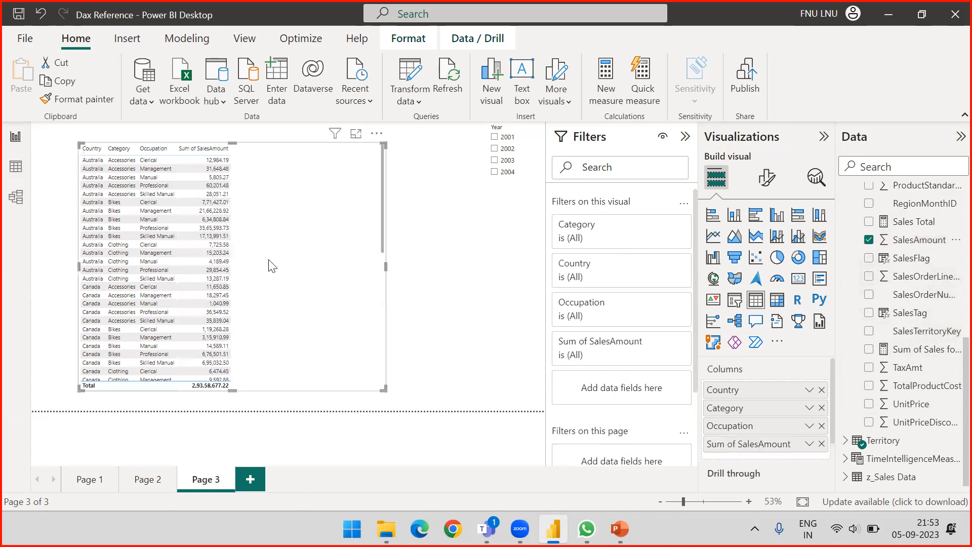
{"action": "scroll", "coordinate": [871, 243], "scroll_direction": "up", "scroll_amount": 5}
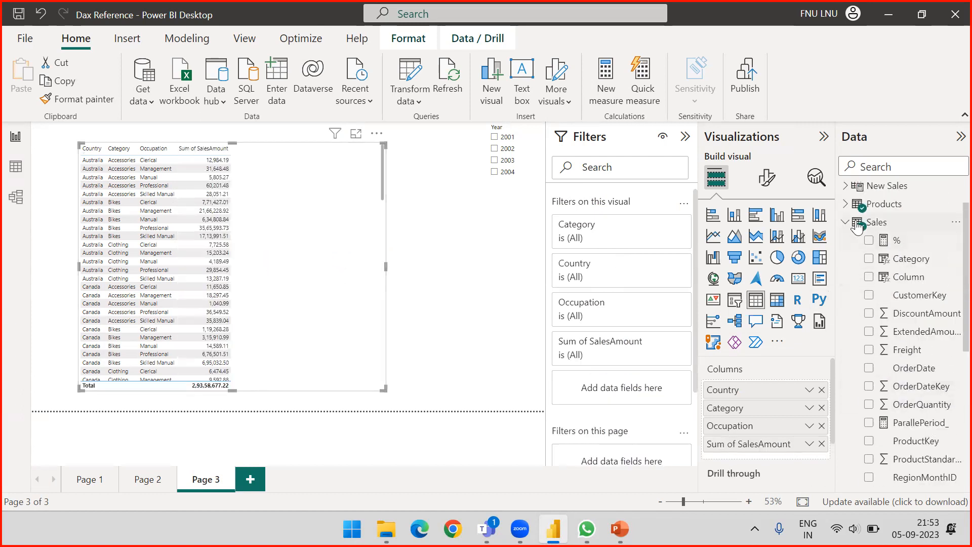
{"action": "left_click", "coordinate": [856, 225]}
Copy the full nested IF formula of the SalesTag1 column in the New Sales table's data.
{"action": "left_click", "coordinate": [878, 232]}
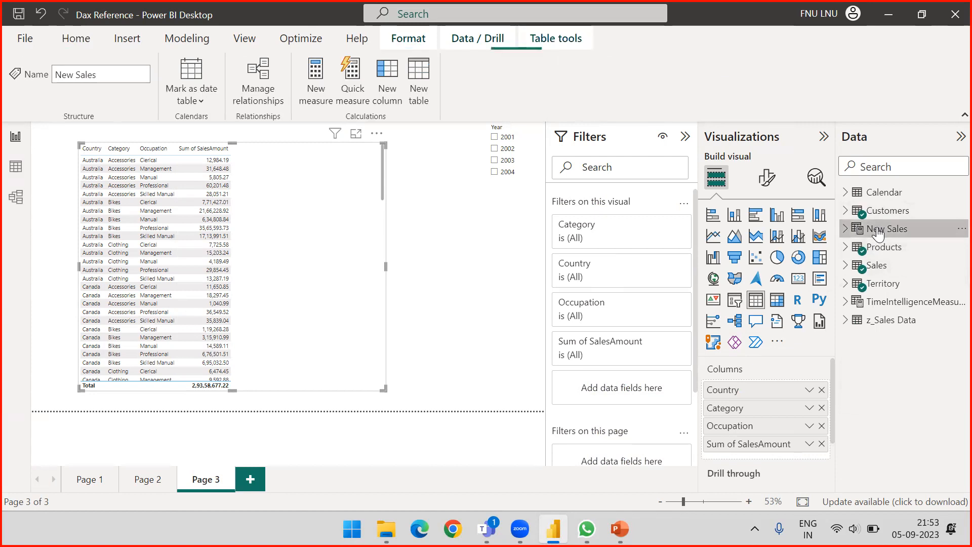
{"action": "left_click", "coordinate": [15, 166]}
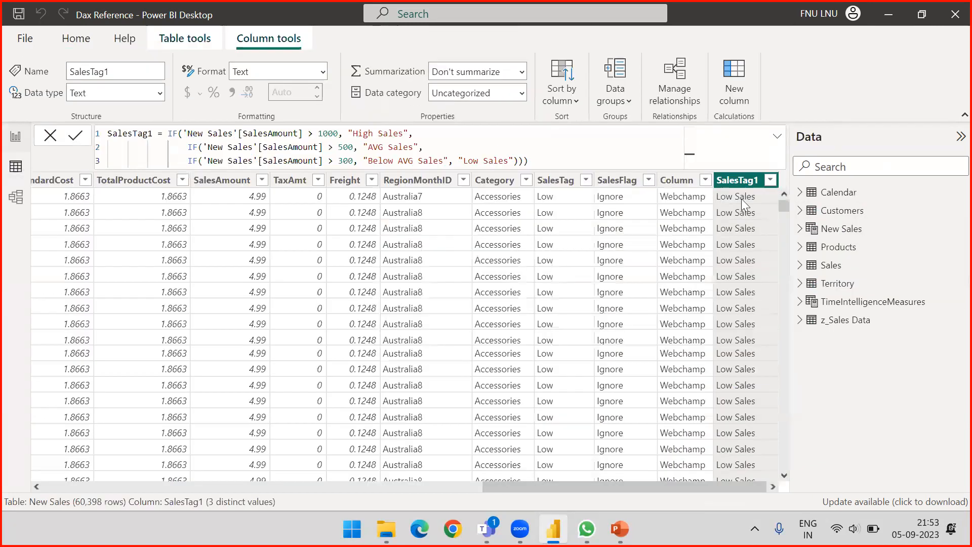
{"action": "left_click", "coordinate": [836, 229]}
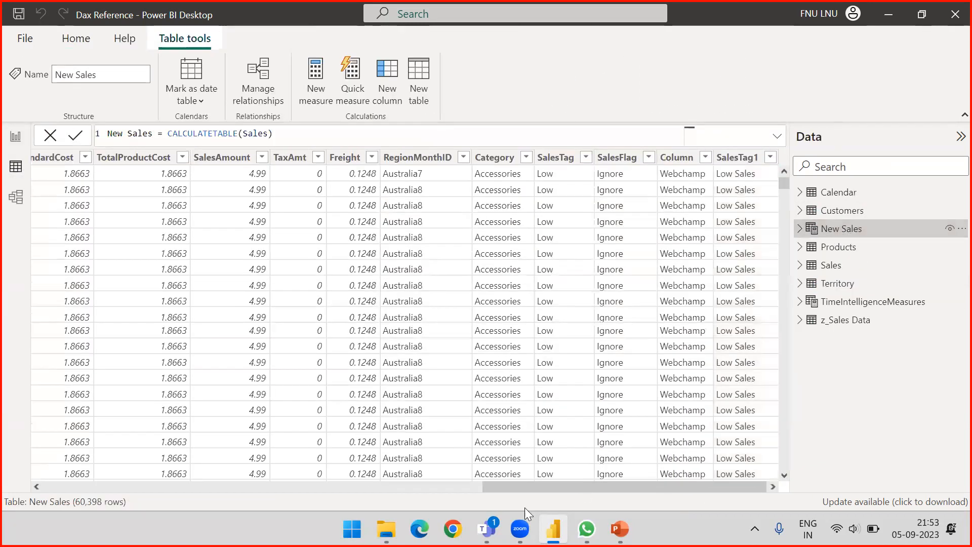
{"action": "left_click", "coordinate": [743, 157]}
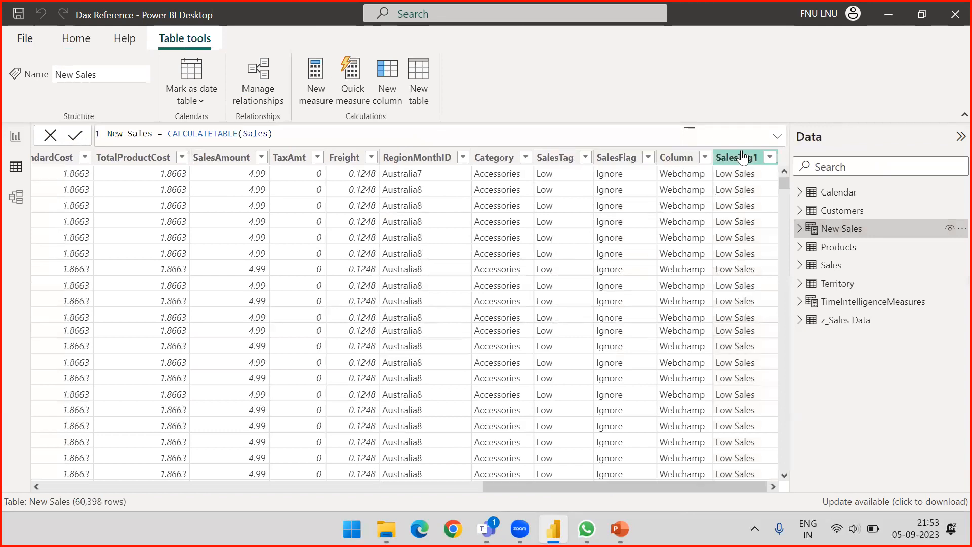
{"action": "left_click_drag", "start_coordinate": [528, 161], "coordinate": [106, 136]}
{"action": "key", "text": "ctrl+c"}
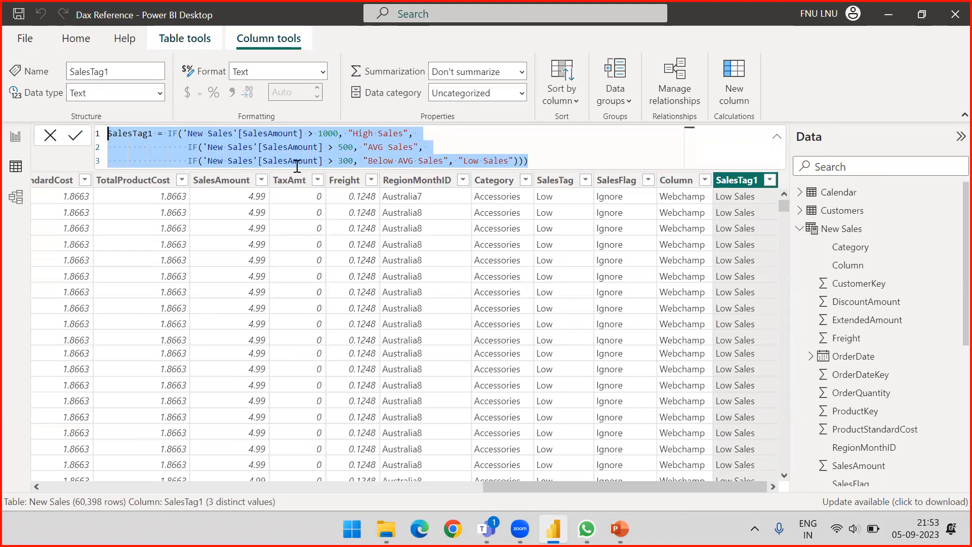
Display the Sales table's data through to its last columns.
{"action": "left_click", "coordinate": [801, 229]}
{"action": "left_click", "coordinate": [824, 271]}
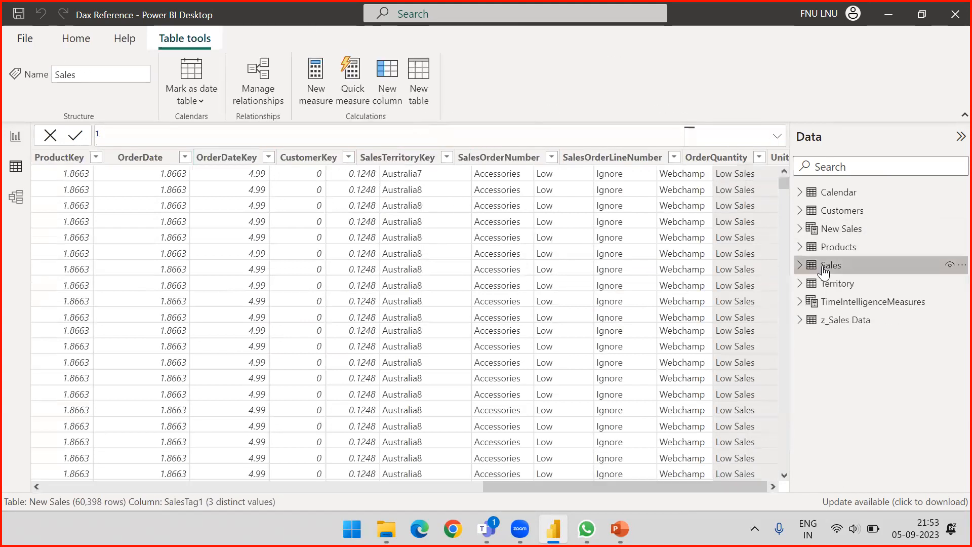
{"action": "left_click_drag", "start_coordinate": [256, 487], "coordinate": [683, 487]}
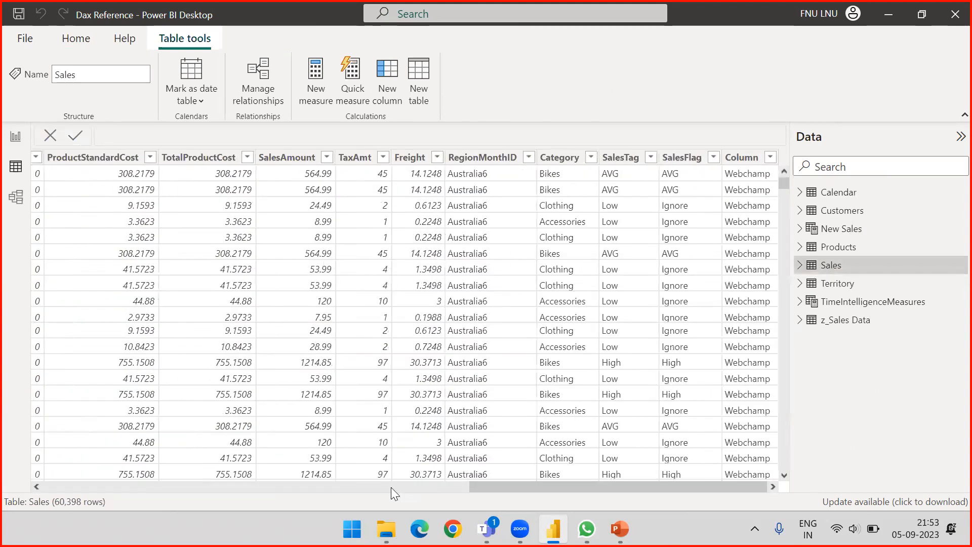
Switch to a new Notepad document and paste the copied SalesTag1 formula into it.
{"action": "left_click", "coordinate": [352, 529]}
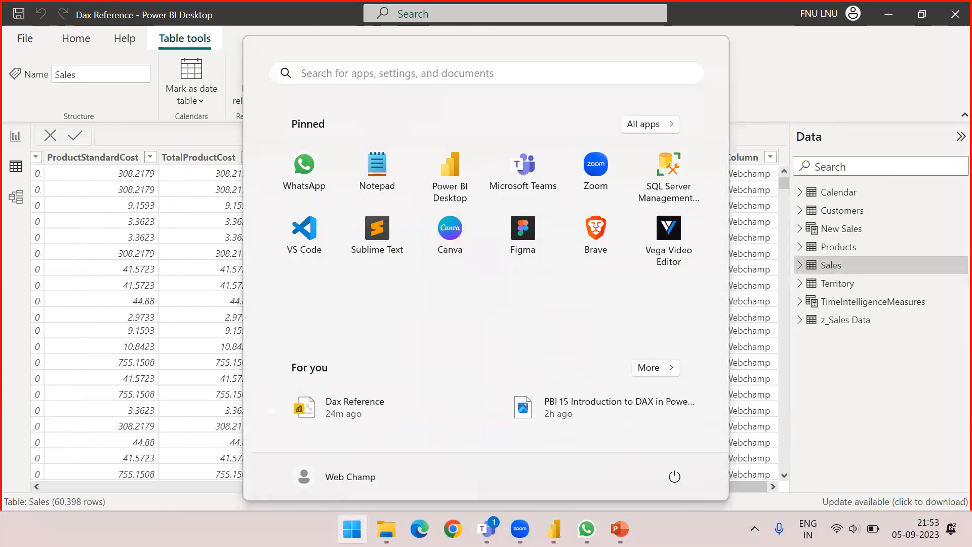
{"action": "type", "text": "Note"}
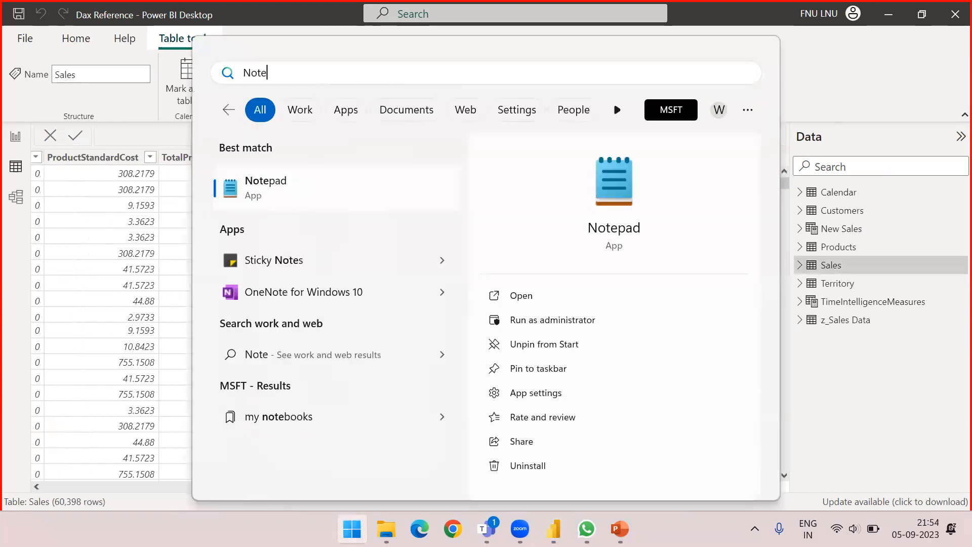
{"action": "left_click", "coordinate": [349, 530]}
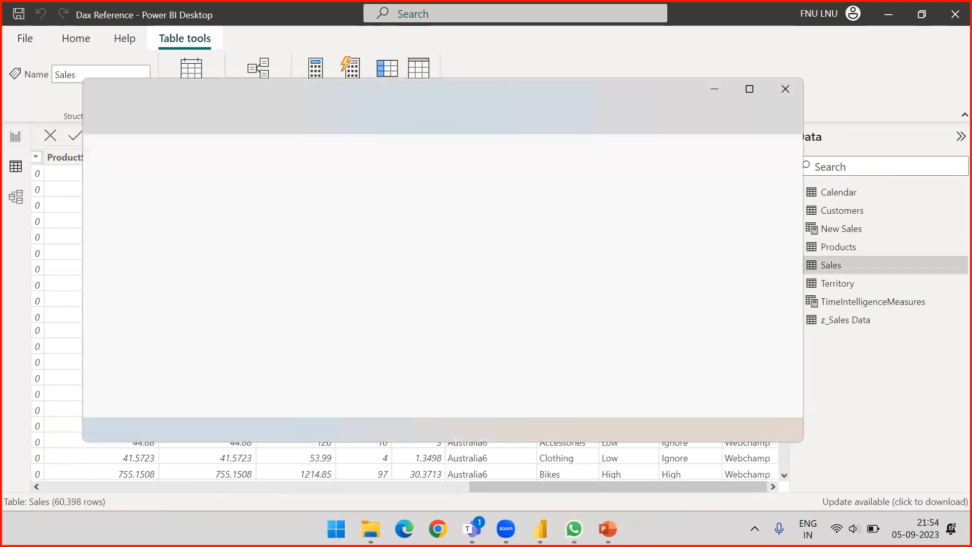
{"action": "key", "text": "ctrl+v"}
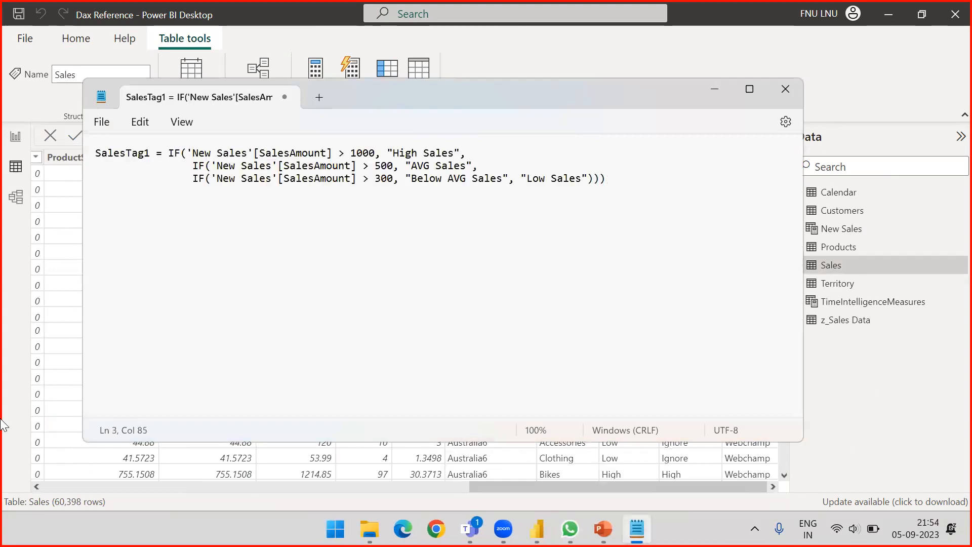
Replace every occurrence of "New Sales" in the pasted formula with "Sales".
{"action": "left_click", "coordinate": [196, 153]}
{"action": "left_click", "coordinate": [250, 157], "text": "shift"}
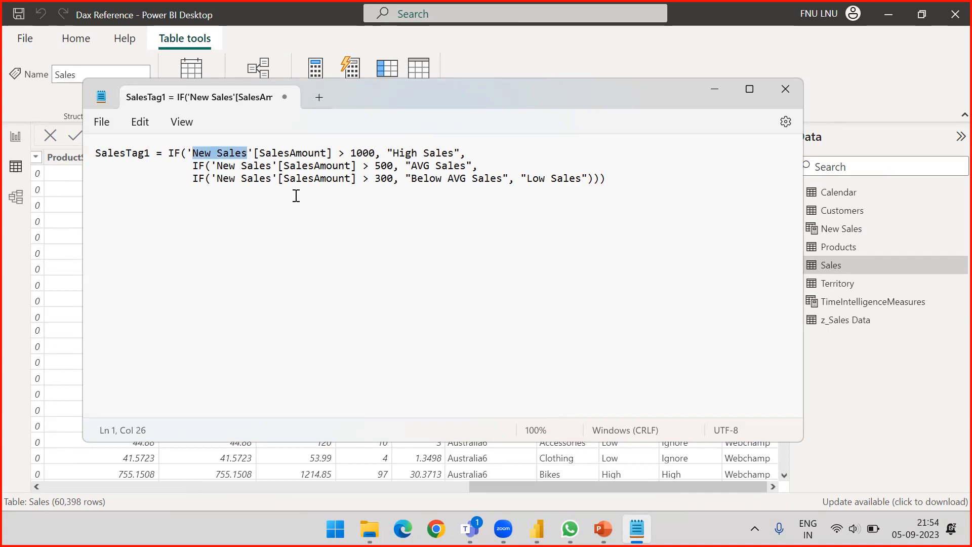
{"action": "key", "text": "ctrl+h"}
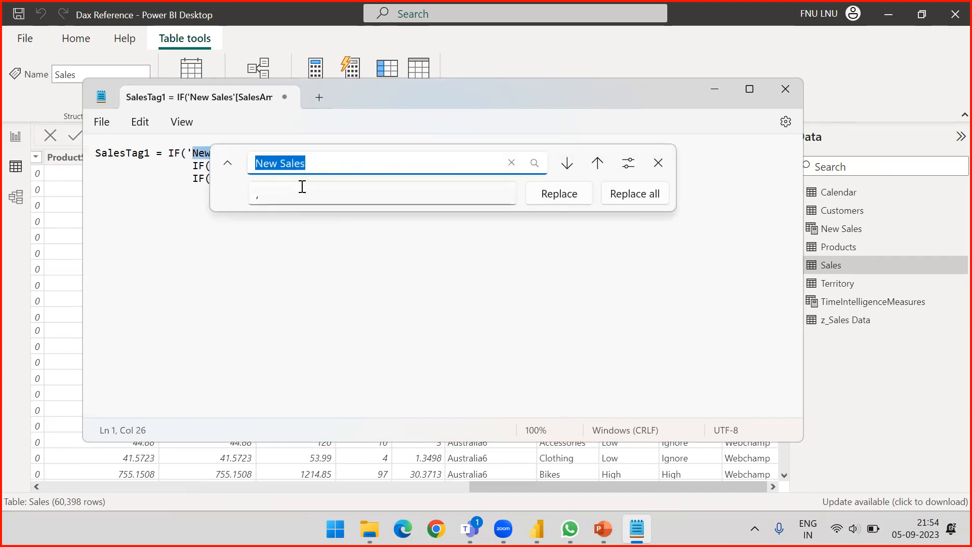
{"action": "left_click", "coordinate": [269, 188]}
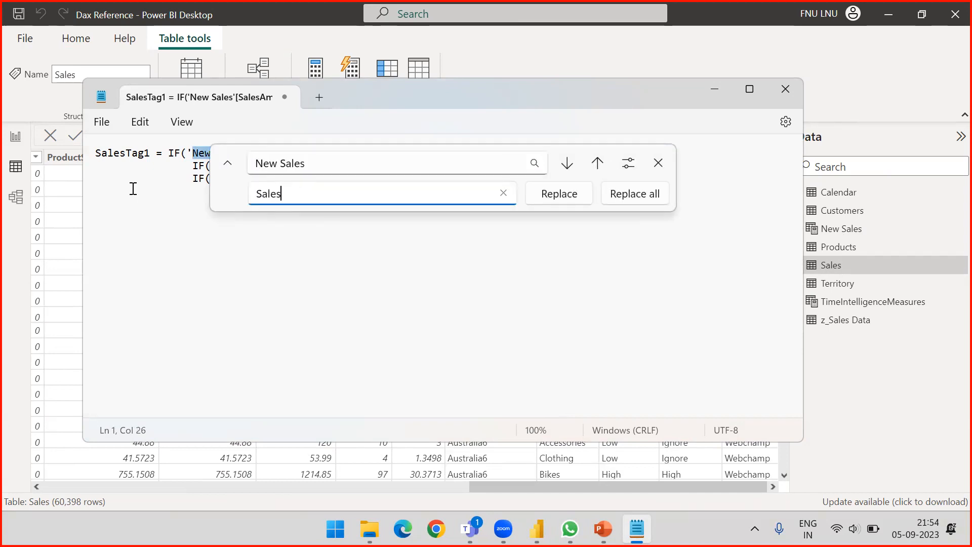
{"action": "left_click", "coordinate": [632, 196]}
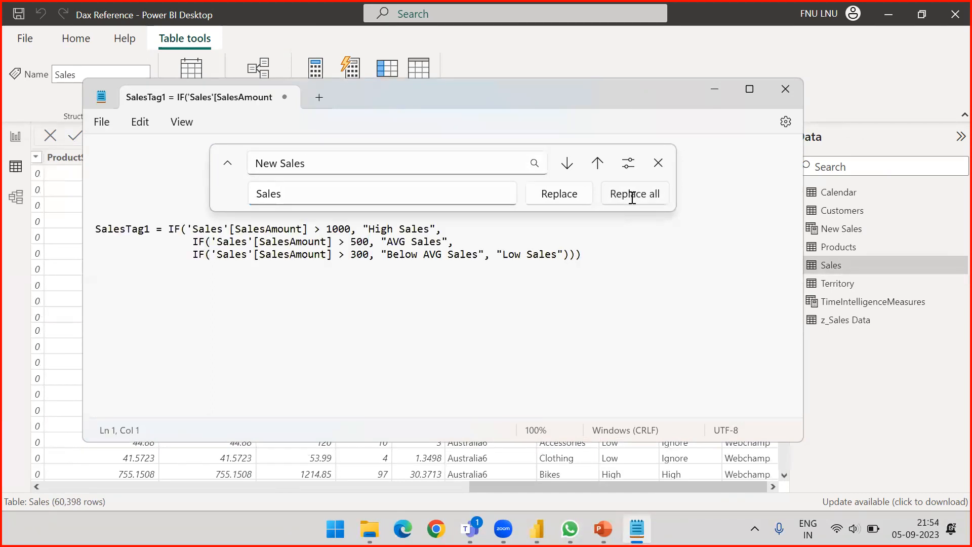
{"action": "left_click", "coordinate": [658, 162]}
Copy the entire revised formula, return to Power BI Desktop and add a new calculated column to the Sales table.
{"action": "key", "text": "ctrl+a"}
{"action": "key", "text": "ctrl+c"}
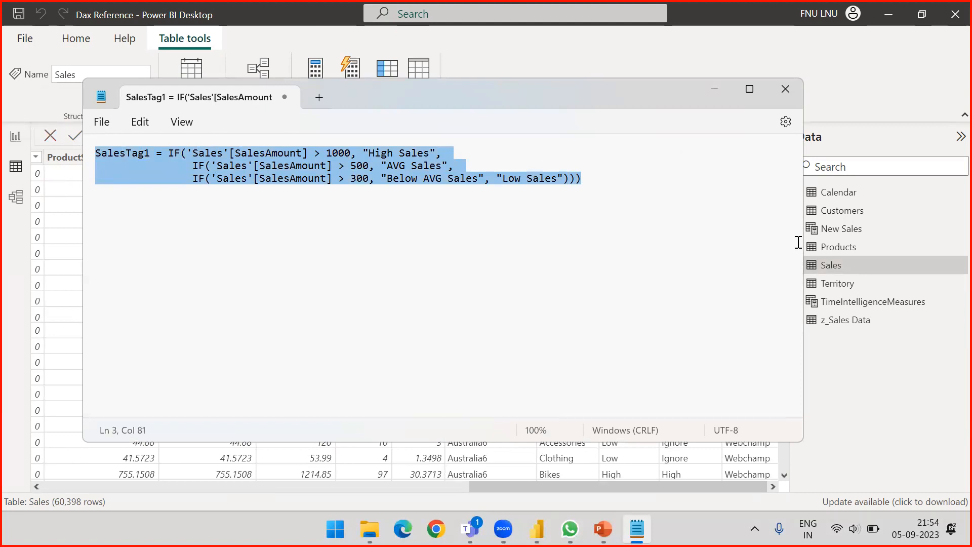
{"action": "left_click", "coordinate": [708, 89]}
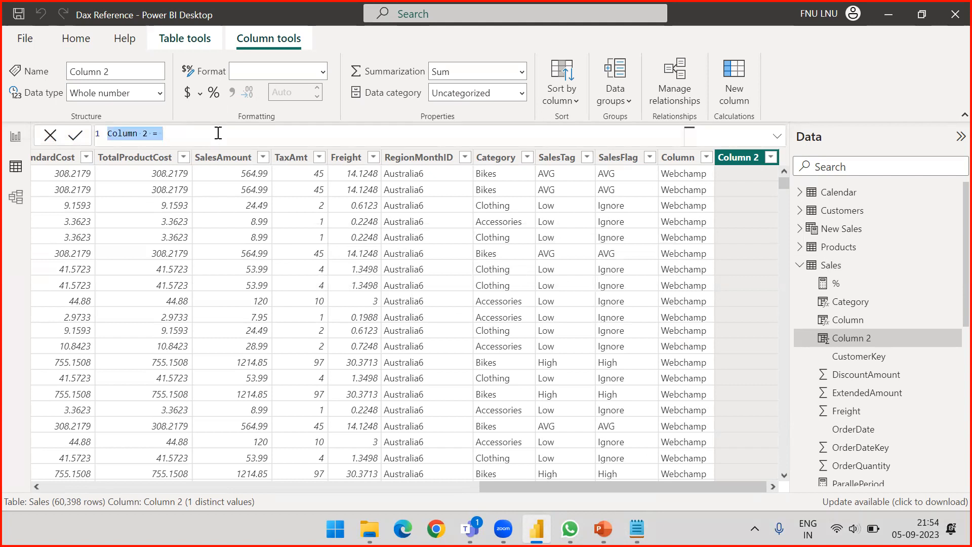
Try to define the new Sales column with the copied formula under the name SalesTag1.
{"action": "key", "text": "BackSpace"}
{"action": "key", "text": "ctrl+v"}
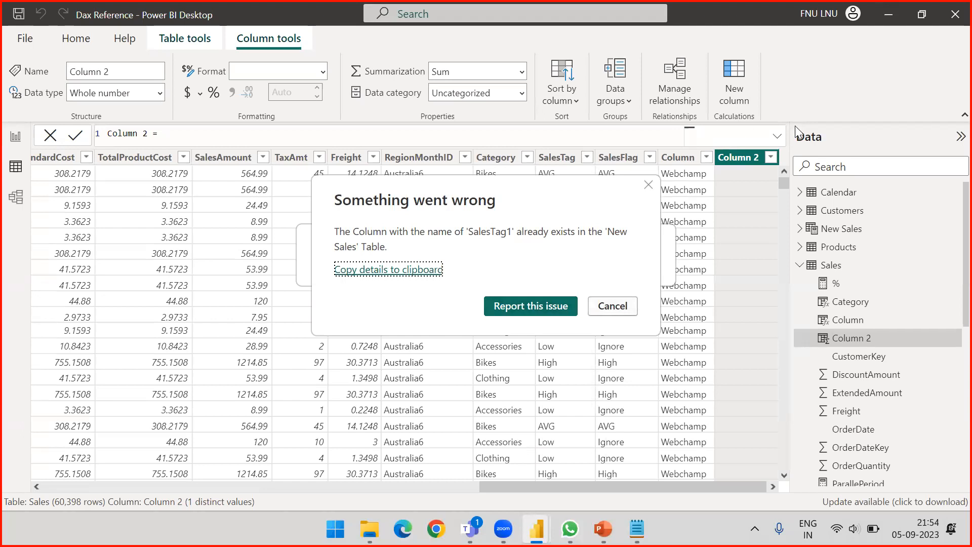
{"action": "left_click", "coordinate": [613, 306]}
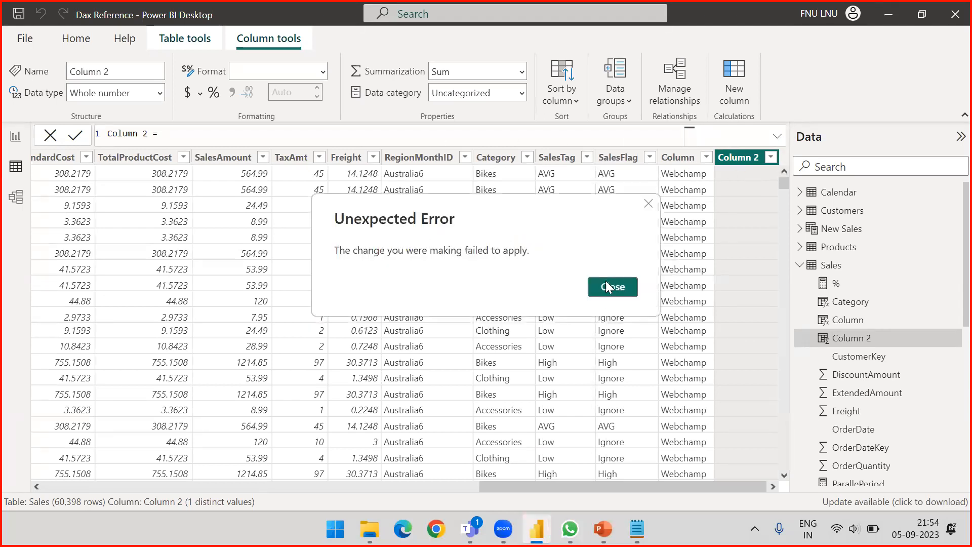
{"action": "left_click", "coordinate": [613, 286]}
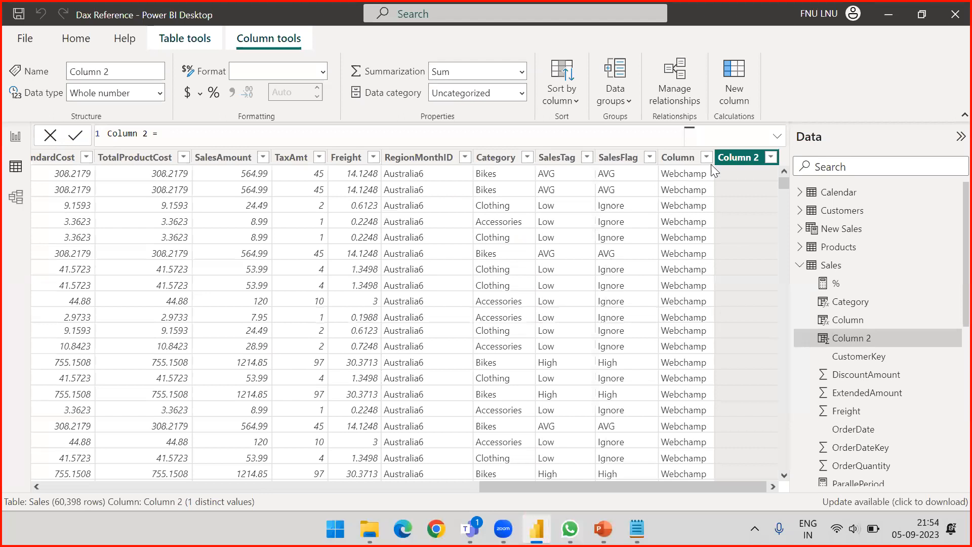
Try to define the new Sales column as SalesTag2 with nested IFs: >1000 "High Sales", >500 "AVG Sales", >300 "Below AVG Sales", otherwise "Low Sales".
{"action": "left_click", "coordinate": [774, 137]}
{"action": "key", "text": "ctrl+a"}
{"action": "key", "text": "ctrl+v"}
{"action": "left_click", "coordinate": [149, 133]}
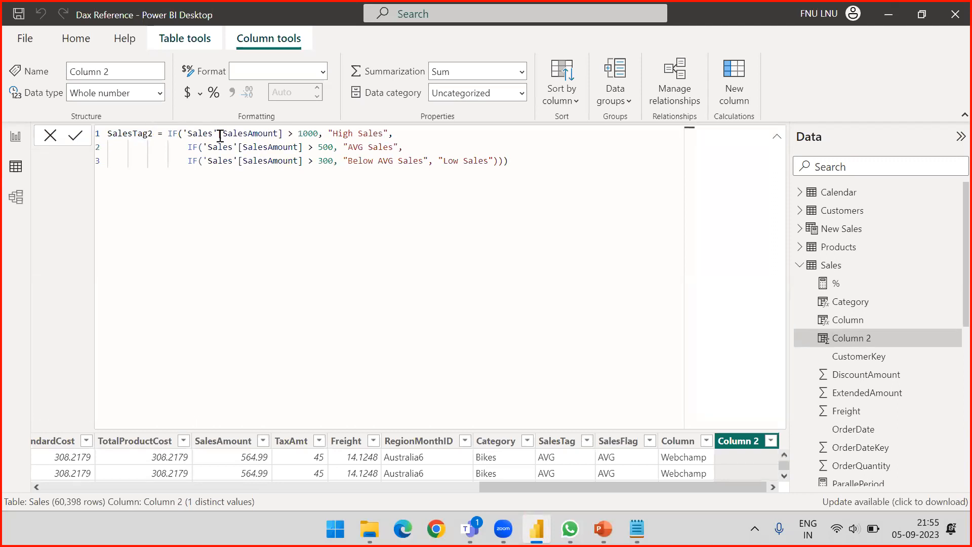
{"action": "left_click", "coordinate": [539, 156]}
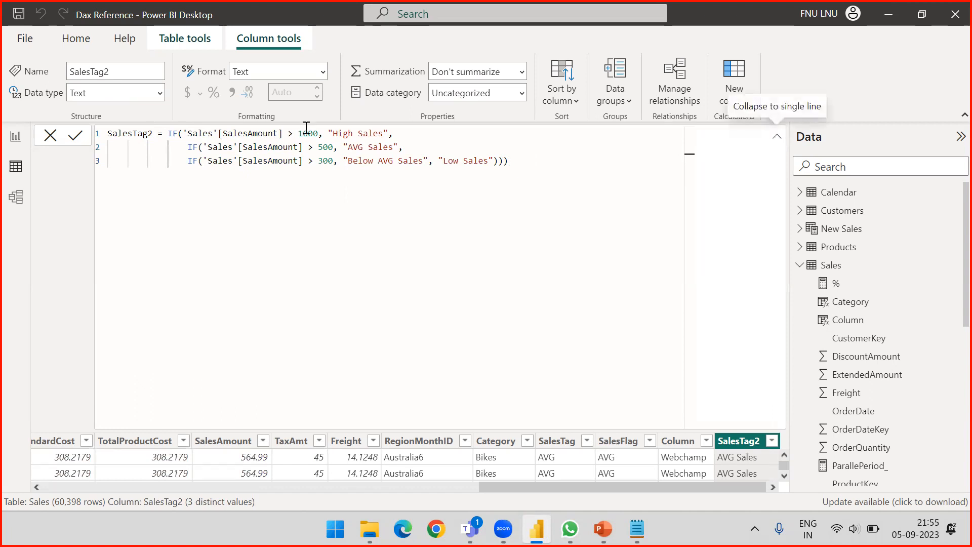
{"action": "left_click", "coordinate": [776, 137]}
Look through the Sales fields in the report for the new sales tag column, and check that column in the table's data.
{"action": "left_click", "coordinate": [15, 140]}
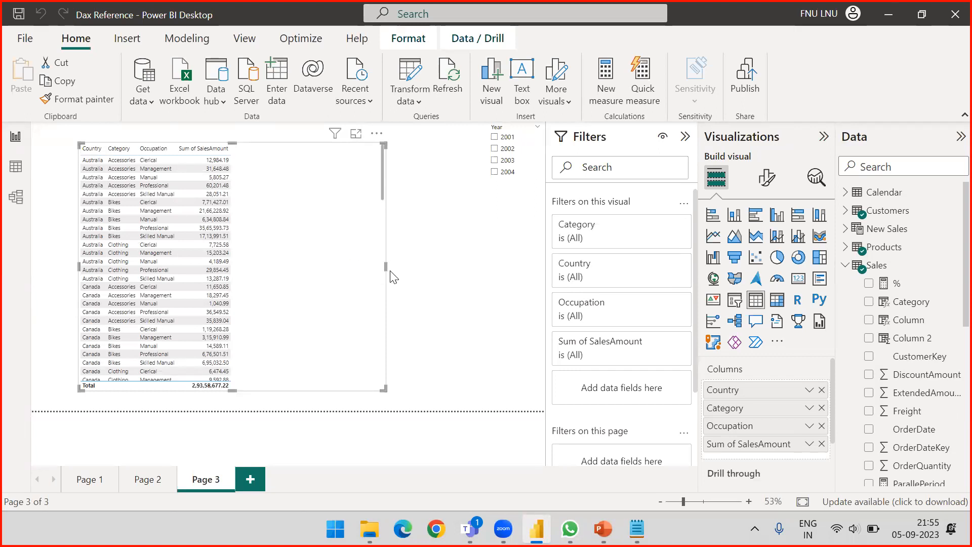
{"action": "scroll", "coordinate": [907, 327], "scroll_direction": "down", "scroll_amount": 4}
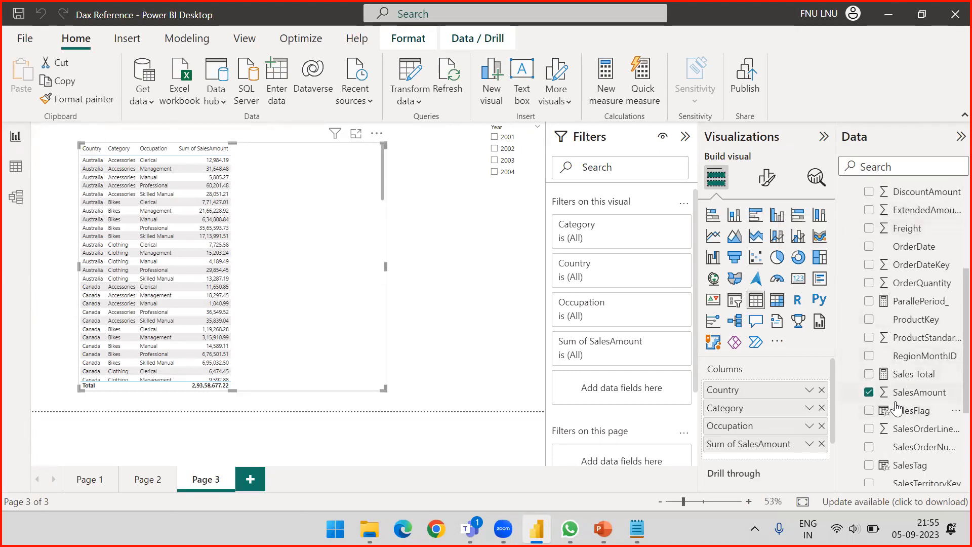
{"action": "scroll", "coordinate": [901, 389], "scroll_direction": "down", "scroll_amount": 1}
{"action": "scroll", "coordinate": [900, 389], "scroll_direction": "down", "scroll_amount": 3}
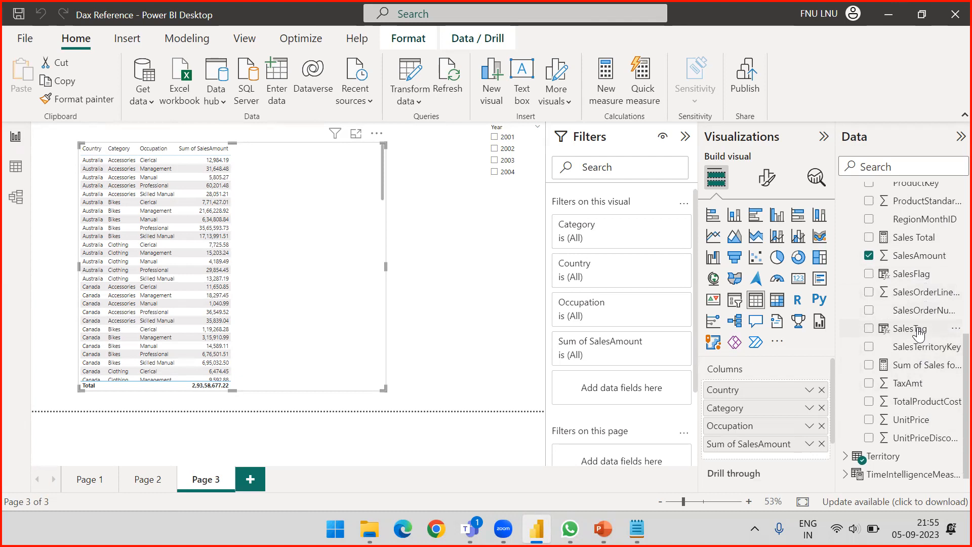
{"action": "scroll", "coordinate": [921, 335], "scroll_direction": "up", "scroll_amount": 1}
{"action": "scroll", "coordinate": [920, 335], "scroll_direction": "down", "scroll_amount": 1}
{"action": "scroll", "coordinate": [920, 335], "scroll_direction": "down", "scroll_amount": 1}
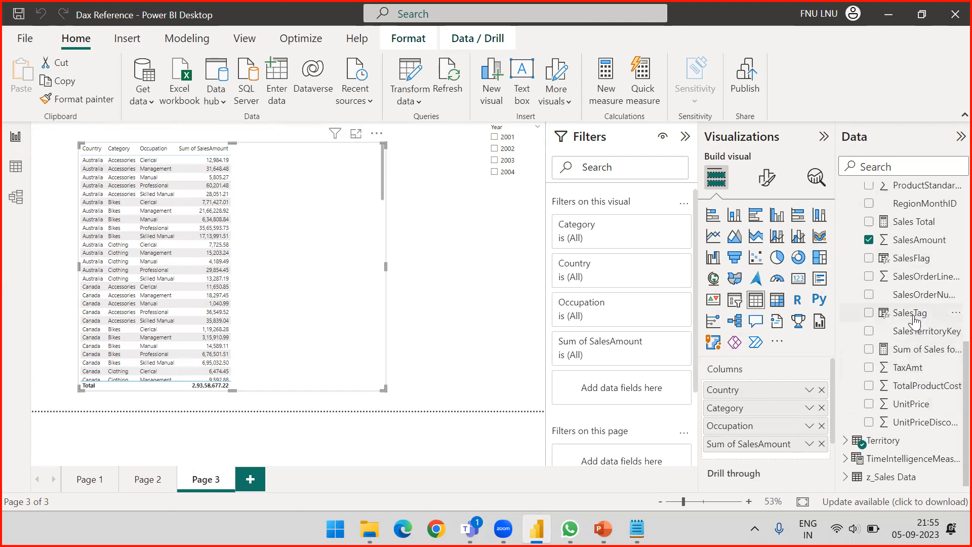
{"action": "left_click", "coordinate": [16, 167]}
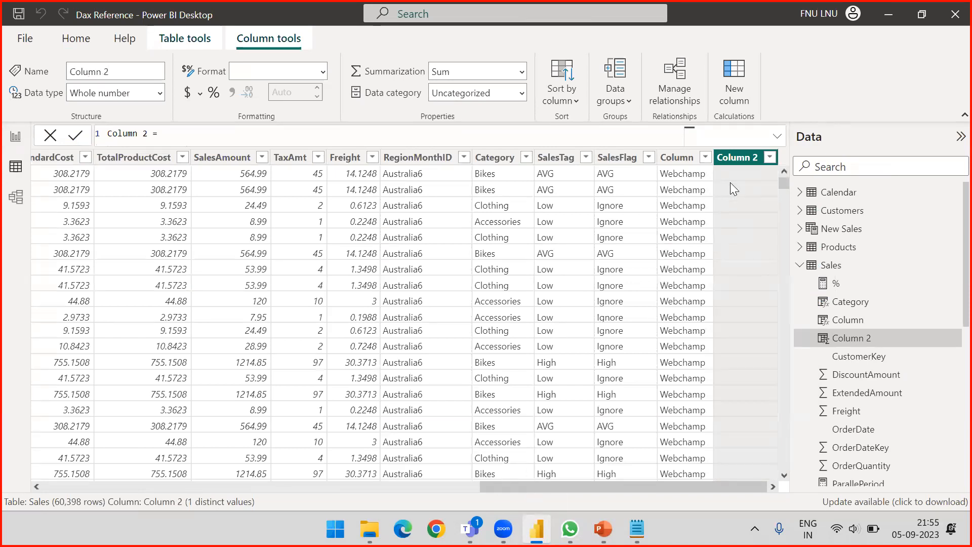
Replace the empty definition of Column 2 in the Sales table with the copied nested IF formula.
{"action": "scroll", "coordinate": [735, 188], "scroll_direction": "down", "scroll_amount": 5}
{"action": "scroll", "coordinate": [738, 223], "scroll_direction": "up", "scroll_amount": 5}
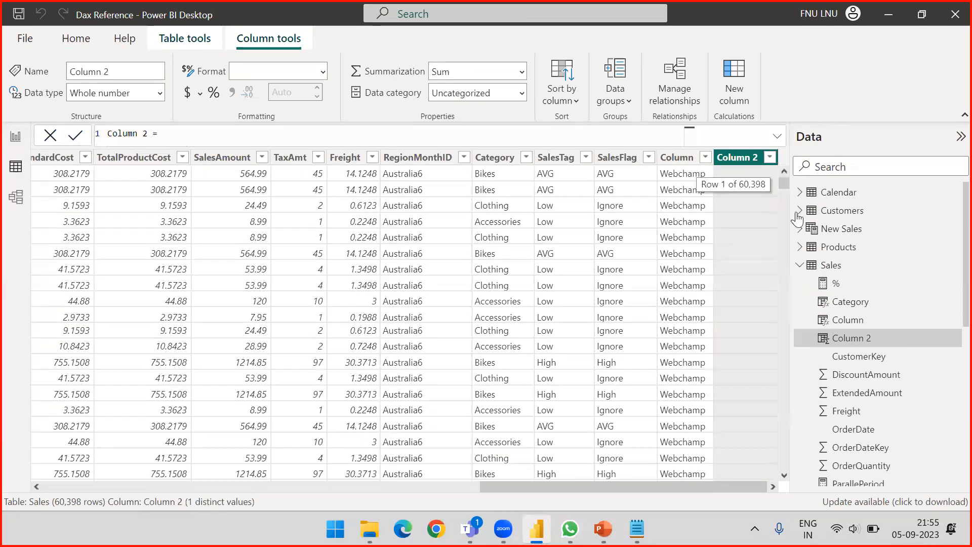
{"action": "left_click", "coordinate": [868, 321]}
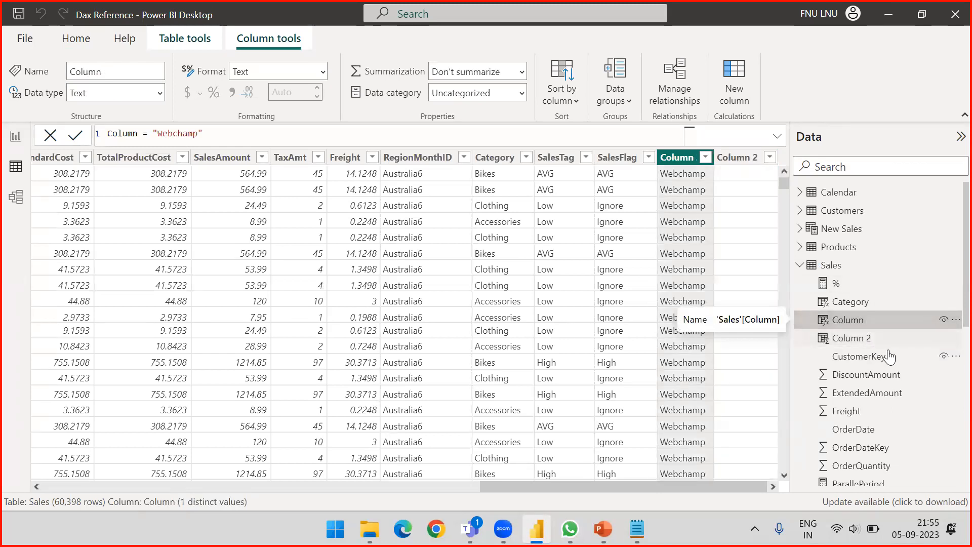
{"action": "left_click", "coordinate": [861, 338]}
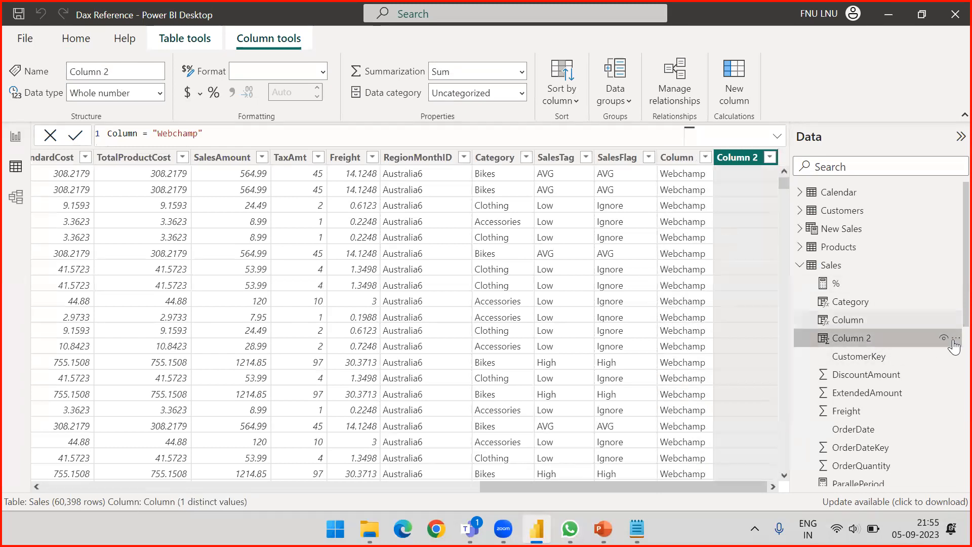
{"action": "left_click", "coordinate": [778, 136]}
{"action": "left_click_drag", "start_coordinate": [199, 134], "coordinate": [7, 136]}
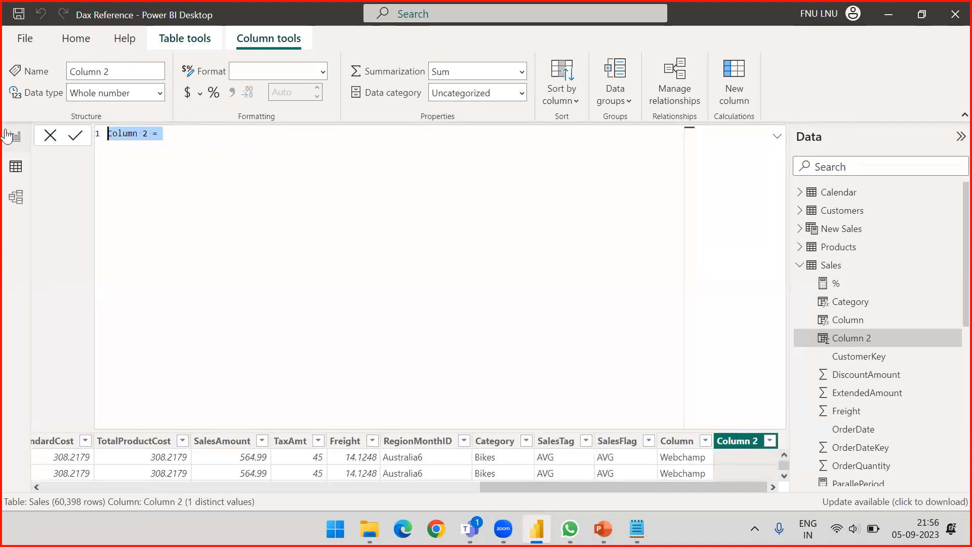
{"action": "key", "text": "ctrl+v"}
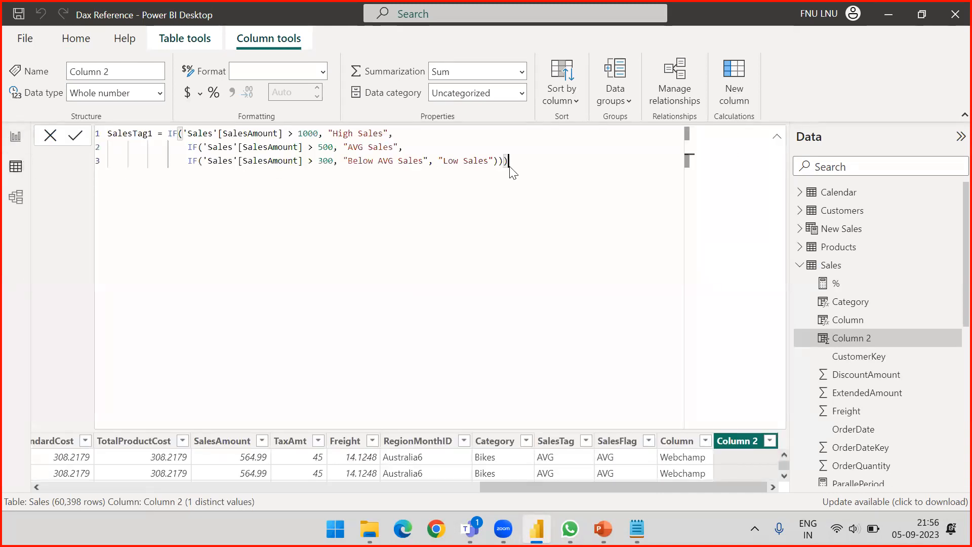
Change the column name in the nested IF formula to SalesTag3 and commit the new Sales column.
{"action": "left_click", "coordinate": [150, 134]}
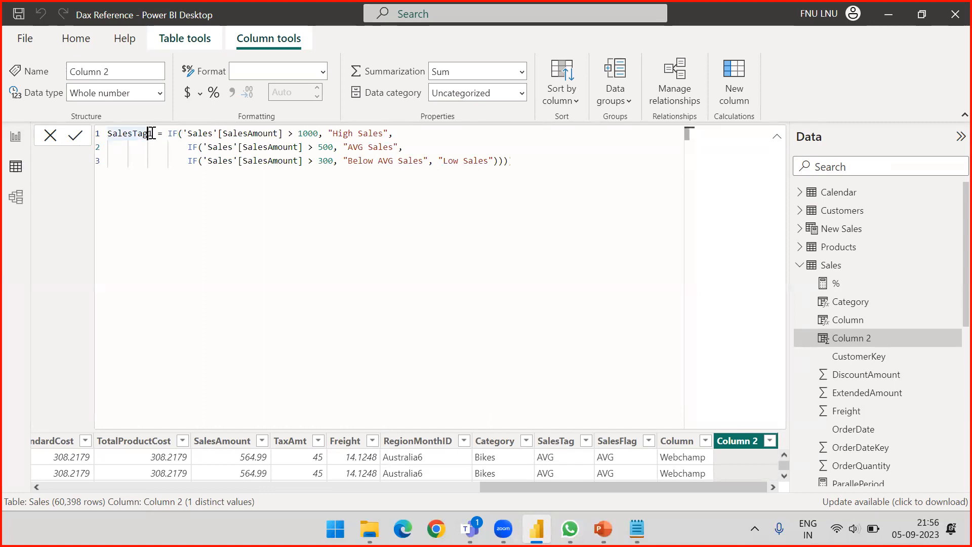
{"action": "key", "text": "Delete"}
{"action": "type", "text": "2"}
{"action": "key", "text": "BackSpace"}
{"action": "type", "text": "3"}
{"action": "left_click", "coordinate": [552, 159]}
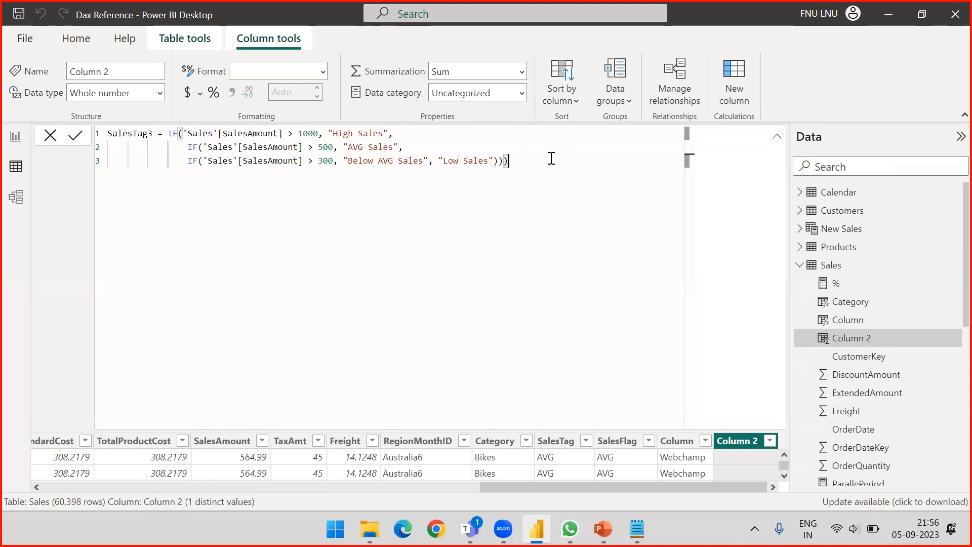
{"action": "key", "text": "Return"}
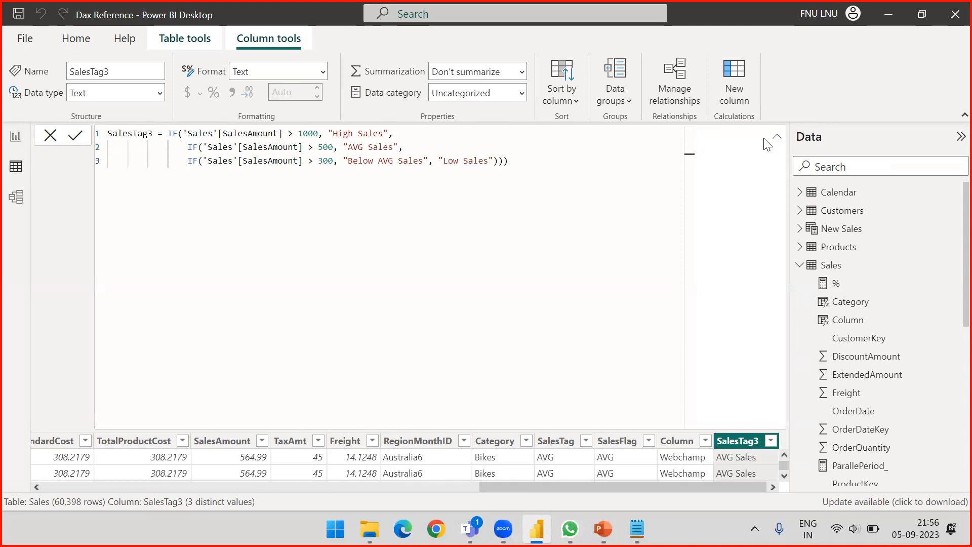
Add the SalesTag3 column to the sales table on report Page 3 and look through its labels.
{"action": "left_click", "coordinate": [777, 137]}
{"action": "left_click", "coordinate": [16, 138]}
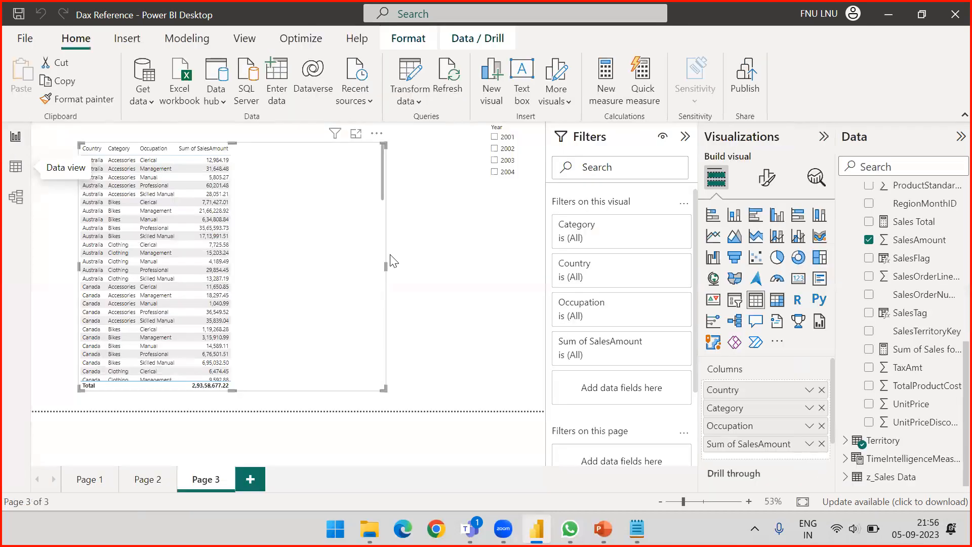
{"action": "scroll", "coordinate": [883, 267], "scroll_direction": "up", "scroll_amount": 1}
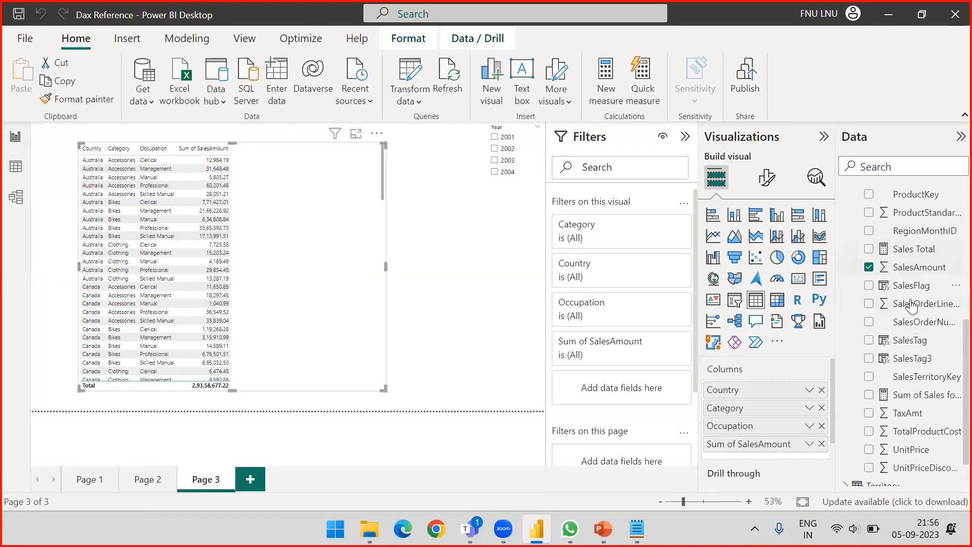
{"action": "left_click_drag", "start_coordinate": [915, 363], "coordinate": [273, 207]}
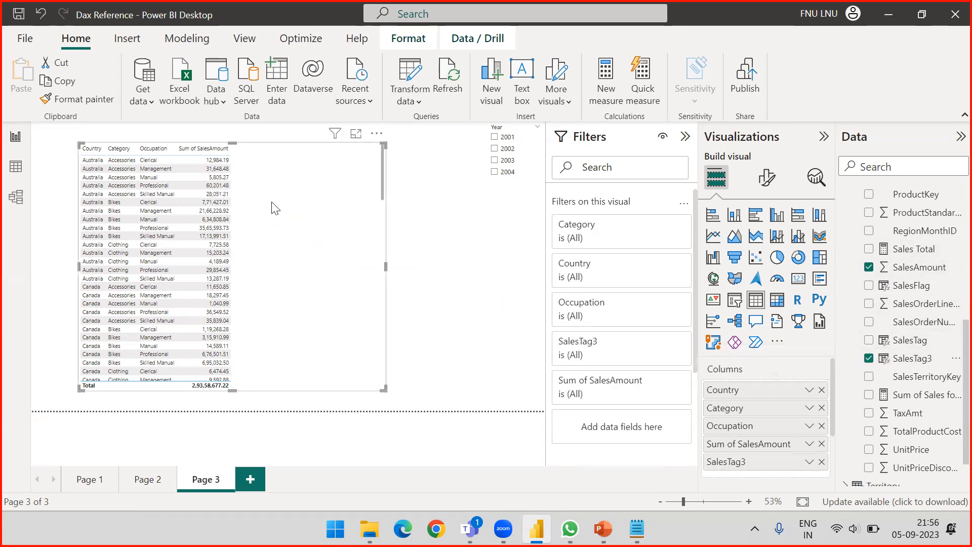
{"action": "scroll", "coordinate": [253, 221], "scroll_direction": "down", "scroll_amount": 10}
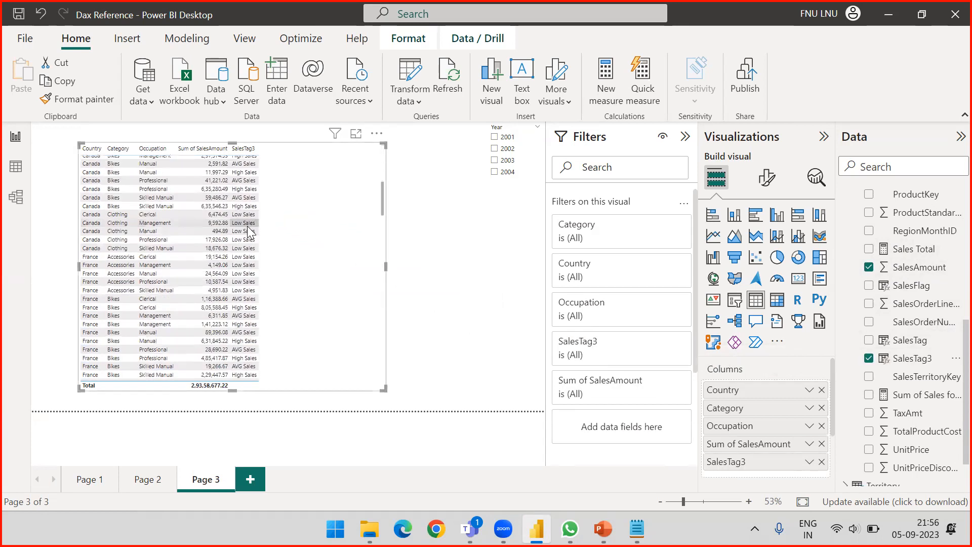
{"action": "scroll", "coordinate": [251, 234], "scroll_direction": "up", "scroll_amount": 10}
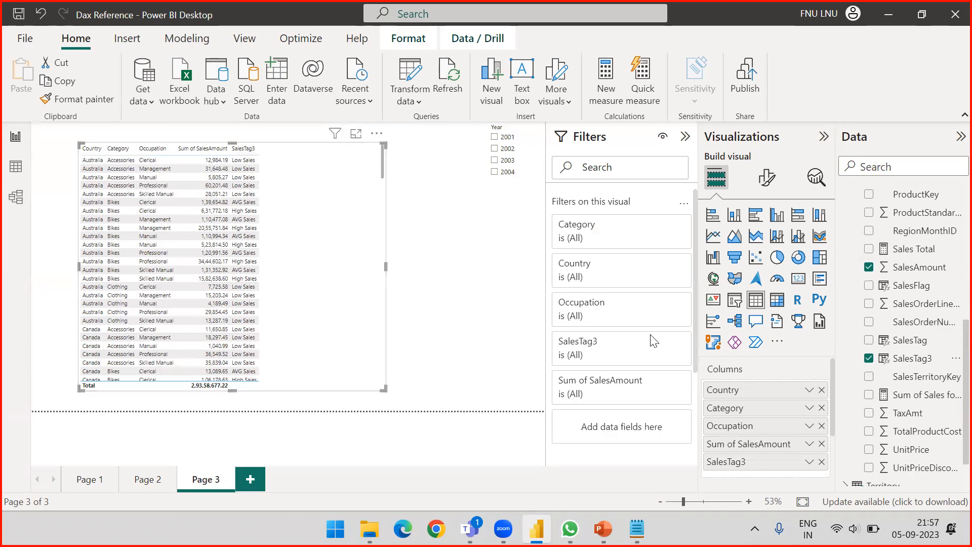
Check the Territory and Sales fields, remove SalesTag3 from the report table on Page 3 and deselect the table.
{"action": "scroll", "coordinate": [904, 354], "scroll_direction": "down", "scroll_amount": 1}
{"action": "scroll", "coordinate": [922, 307], "scroll_direction": "up", "scroll_amount": 3}
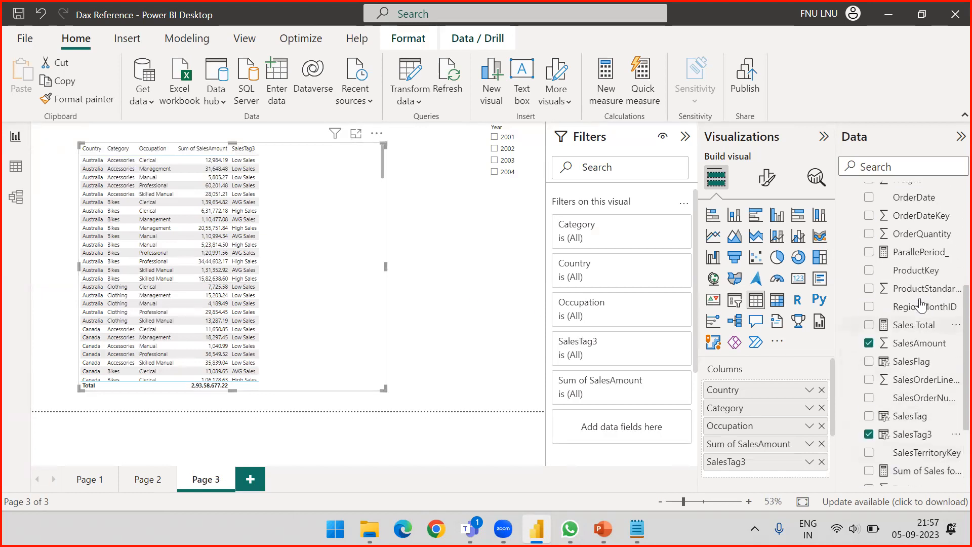
{"action": "scroll", "coordinate": [922, 305], "scroll_direction": "up", "scroll_amount": 4}
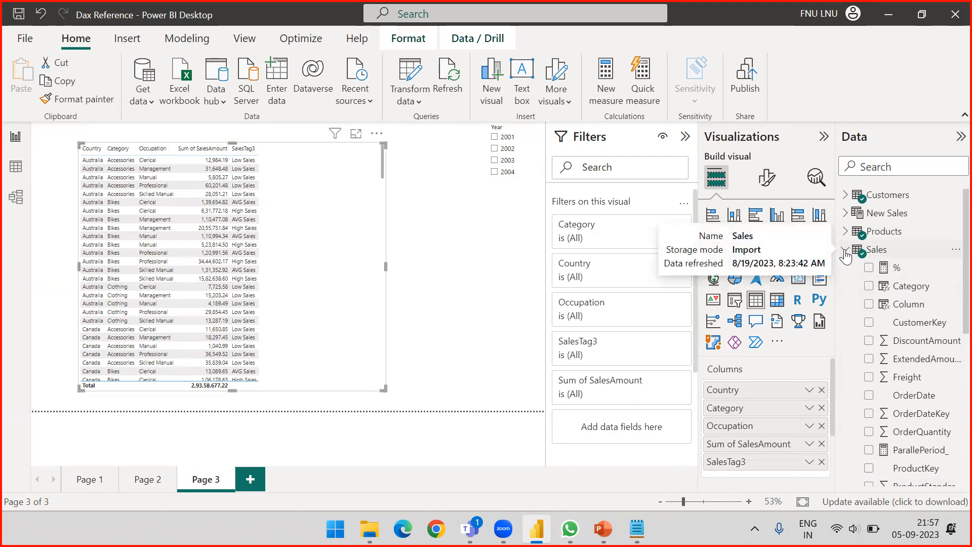
{"action": "left_click", "coordinate": [845, 250]}
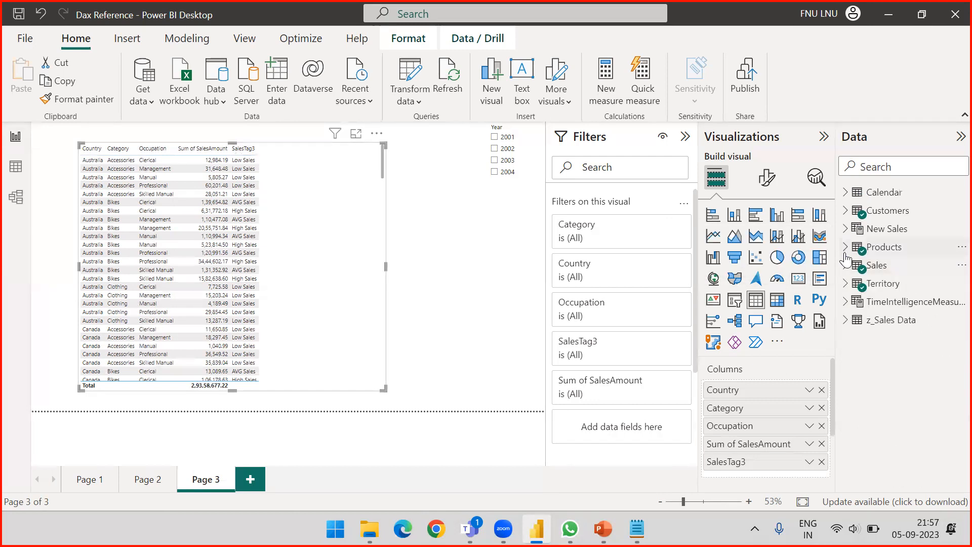
{"action": "left_click", "coordinate": [847, 285]}
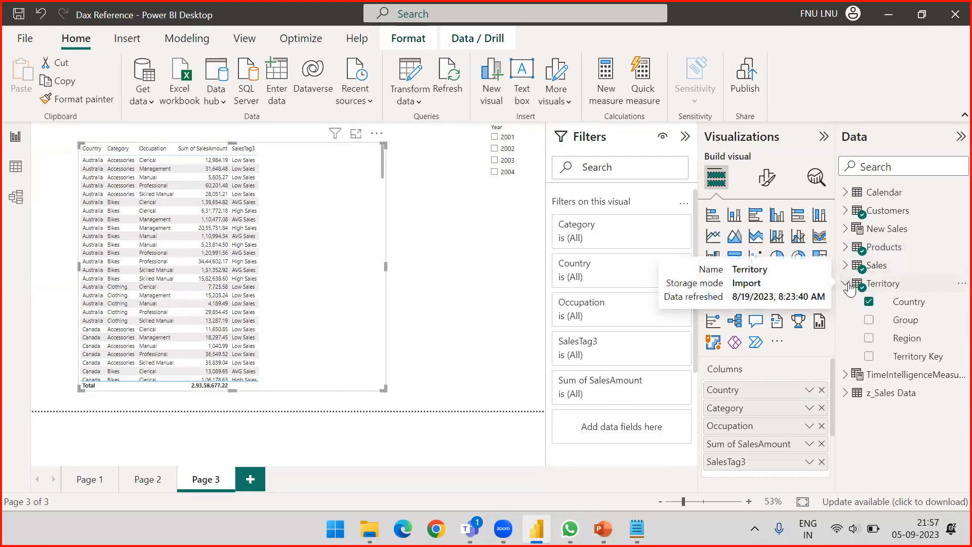
{"action": "left_click", "coordinate": [849, 286]}
{"action": "left_click", "coordinate": [848, 267]}
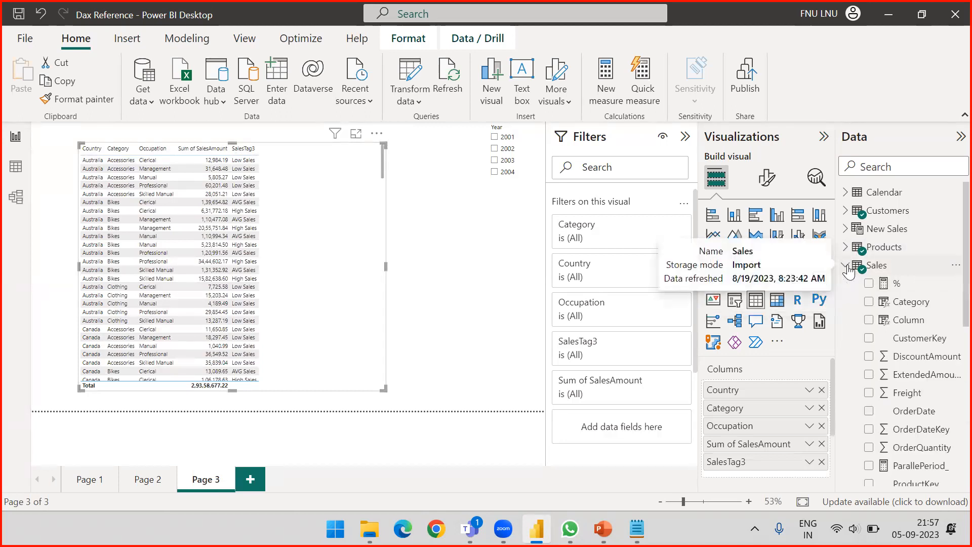
{"action": "left_click", "coordinate": [846, 266]}
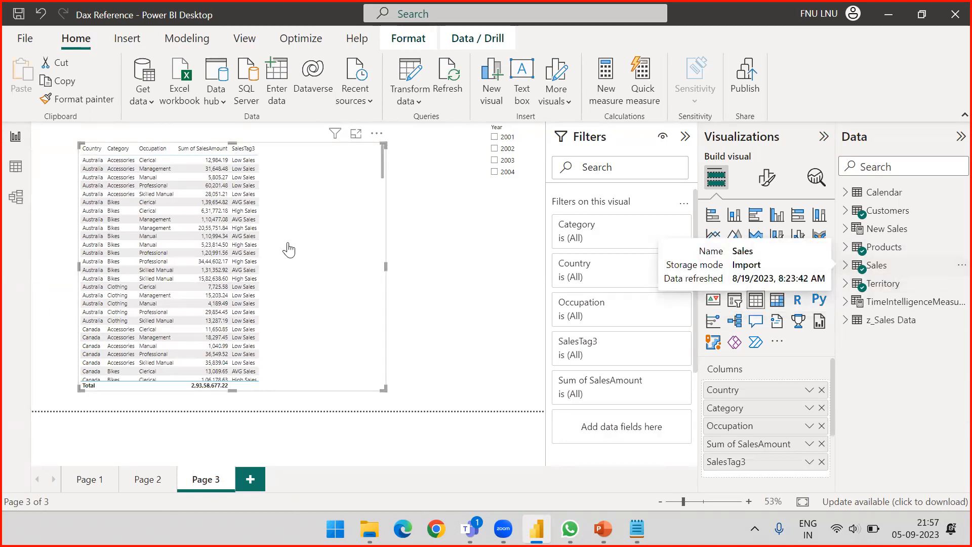
{"action": "left_click", "coordinate": [846, 265]}
{"action": "scroll", "coordinate": [882, 315], "scroll_direction": "down", "scroll_amount": 5}
{"action": "left_click", "coordinate": [880, 327]}
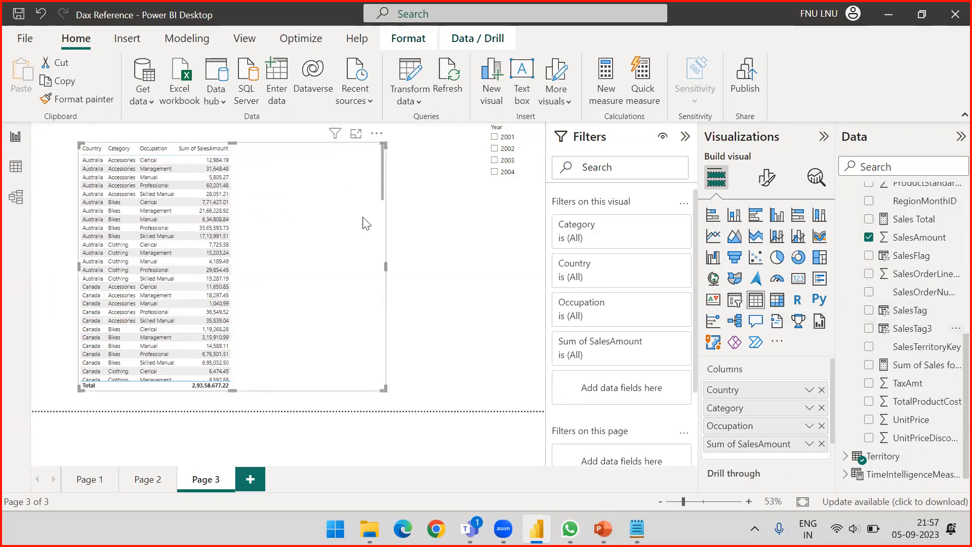
{"action": "left_click", "coordinate": [445, 226]}
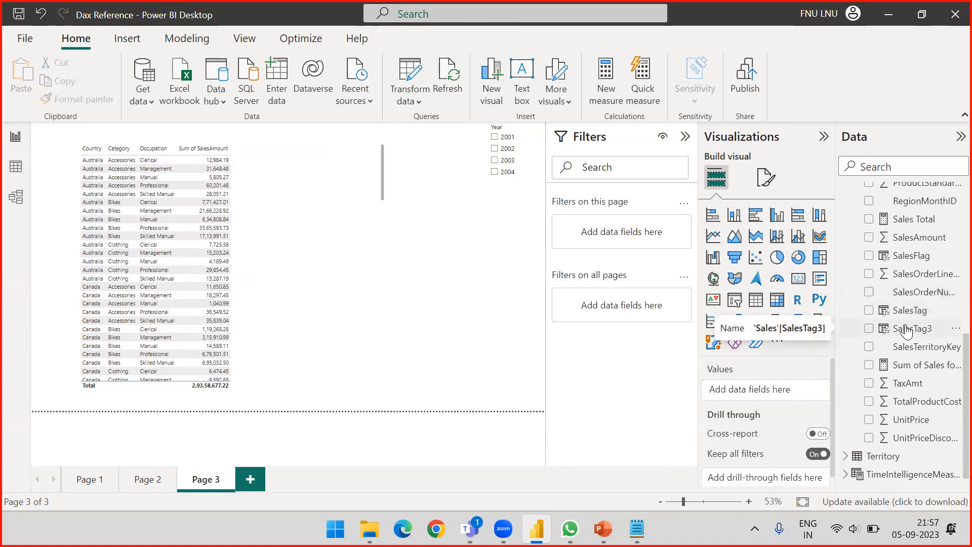
Start a new measure in the Sales table and name it Sales_TAG.
{"action": "scroll", "coordinate": [917, 267], "scroll_direction": "up", "scroll_amount": 1}
{"action": "scroll", "coordinate": [918, 267], "scroll_direction": "up", "scroll_amount": 6}
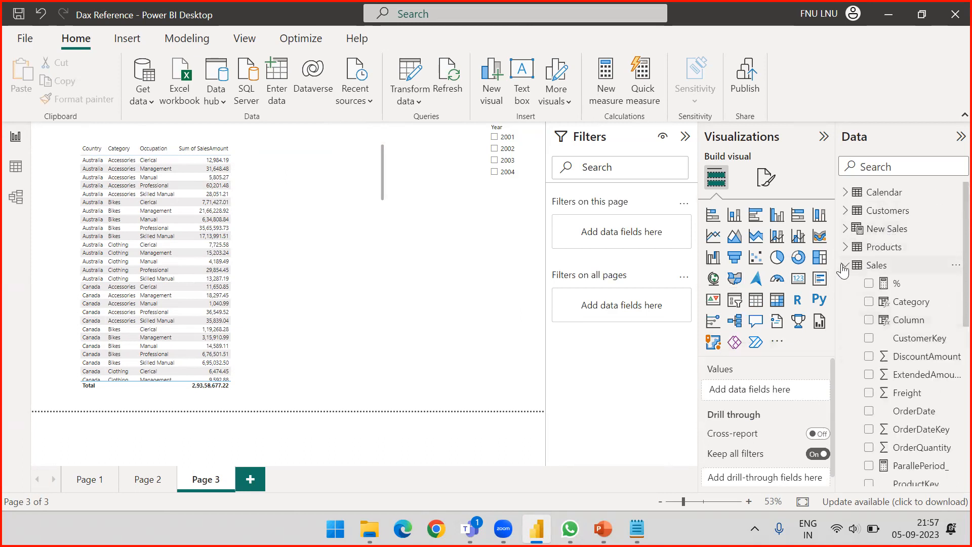
{"action": "left_click", "coordinate": [844, 265]}
{"action": "right_click", "coordinate": [874, 266]}
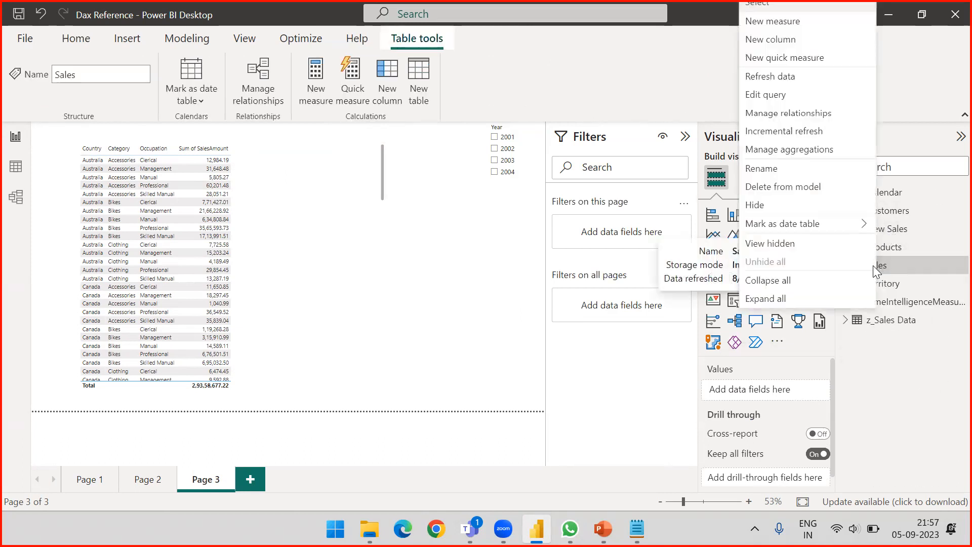
{"action": "left_click", "coordinate": [785, 30]}
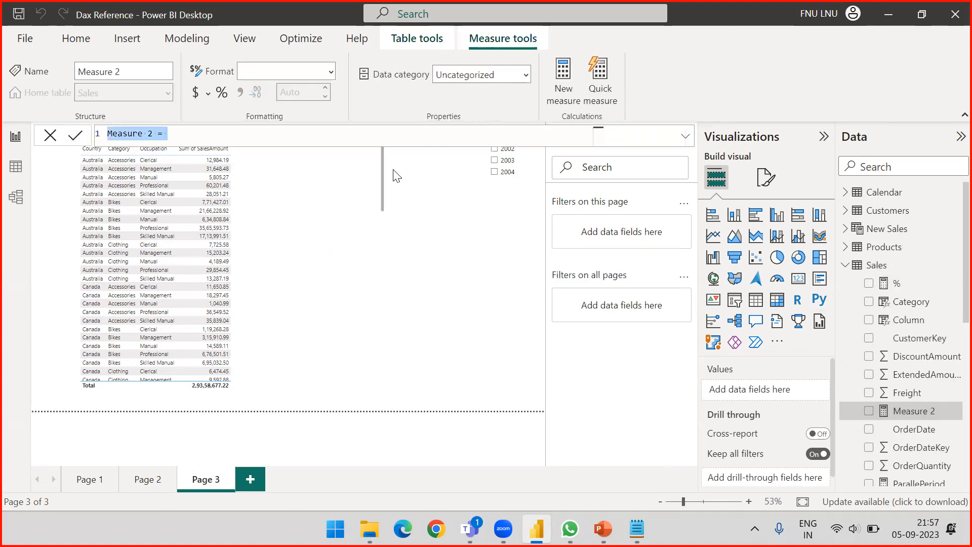
{"action": "left_click", "coordinate": [207, 132]}
{"action": "left_click_drag", "start_coordinate": [208, 133], "coordinate": [47, 135]}
{"action": "type", "text": "Sales"}
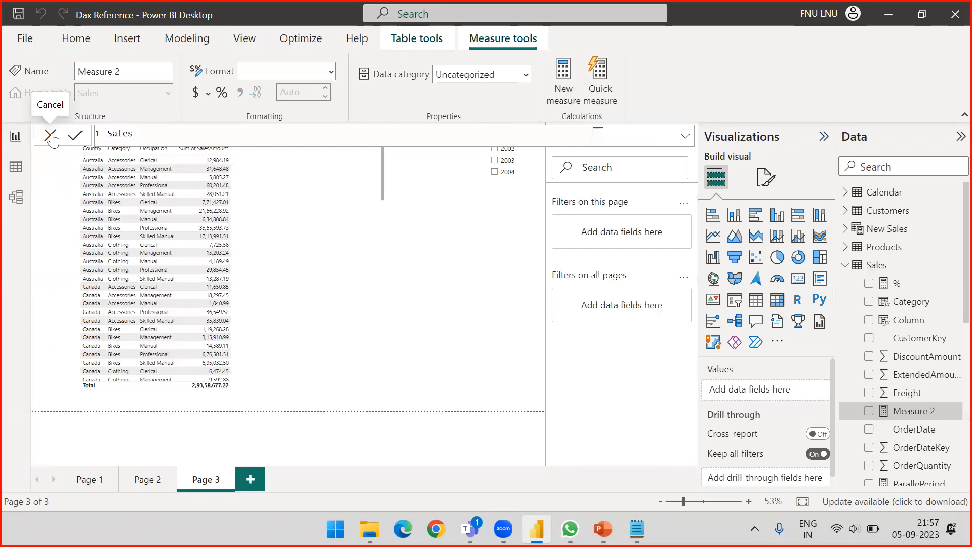
{"action": "type", "text": "_TAG ="}
Try to define the Sales_TAG measure with the copied nested IF formula, removing the extra "SalesTag1 =" from it.
{"action": "type", "text": "SalesTag1 = IF('Sales'[SalesAmount] > 1000, \"High Sales\",     IF('Sales'[SalesAmount] > 500, \"AVG Sales\",     IF('Sales'[SalesAmount] > 300, \"Below AVG Sales\", \"Low Sales\")))"}
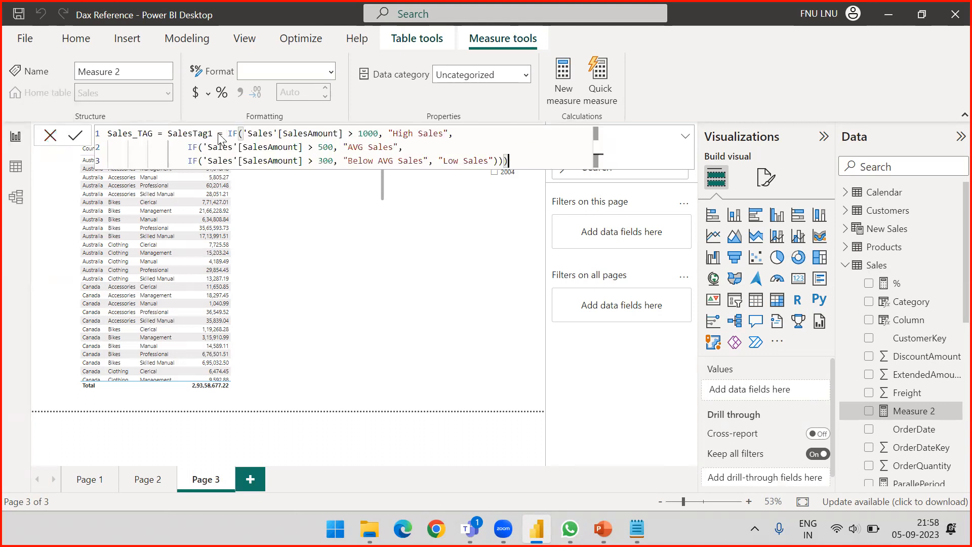
{"action": "left_click_drag", "start_coordinate": [227, 134], "coordinate": [164, 133]}
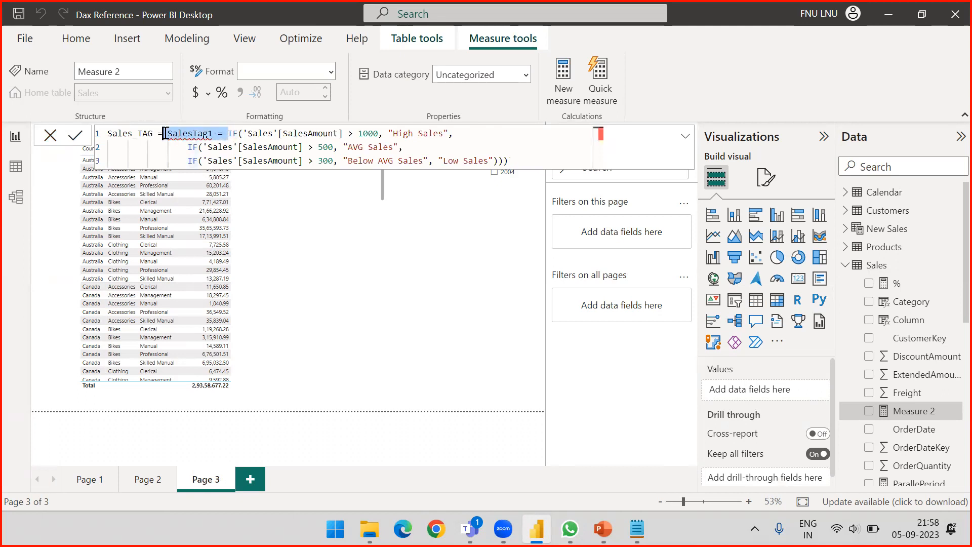
{"action": "key", "text": "BackSpace"}
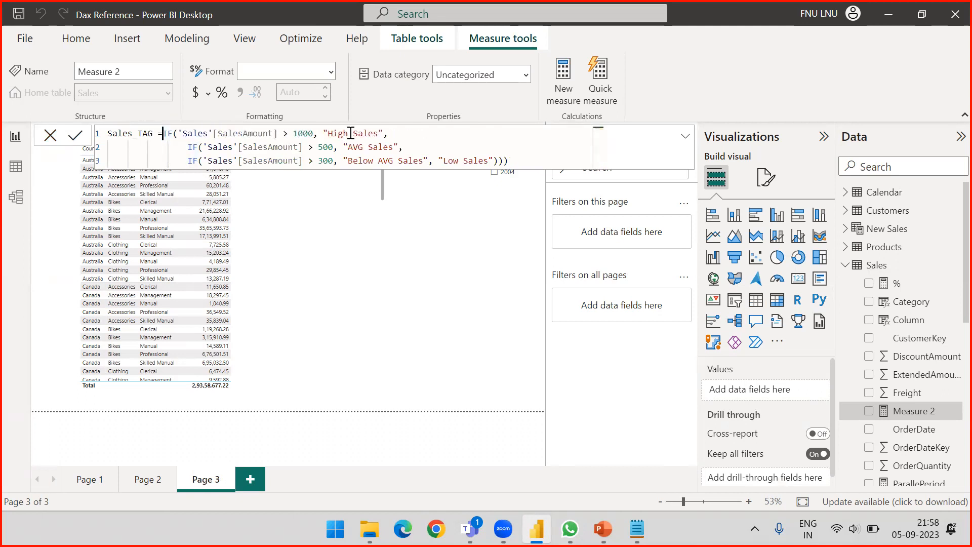
{"action": "left_click", "coordinate": [527, 162]}
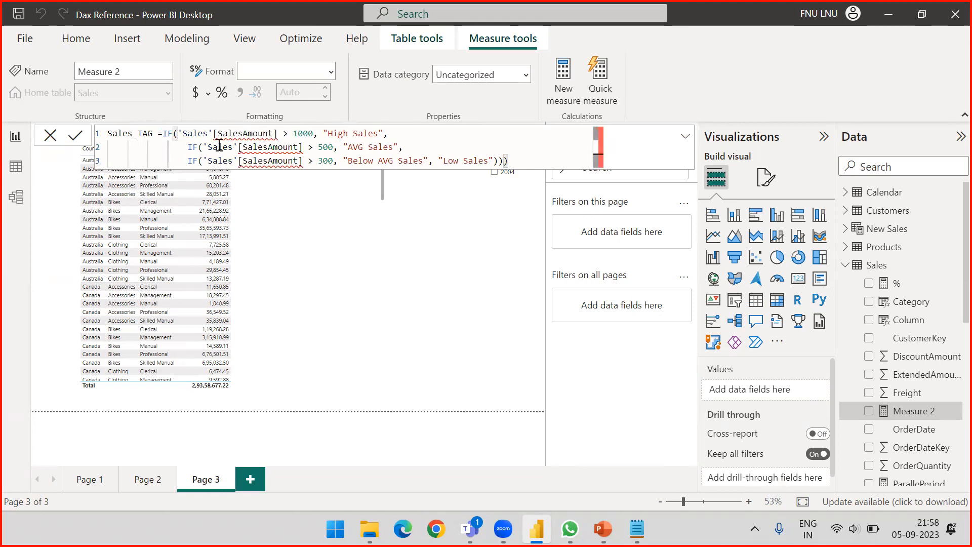
{"action": "mouse_move", "coordinate": [245, 135]}
{"action": "left_click_drag", "start_coordinate": [515, 160], "coordinate": [163, 133]}
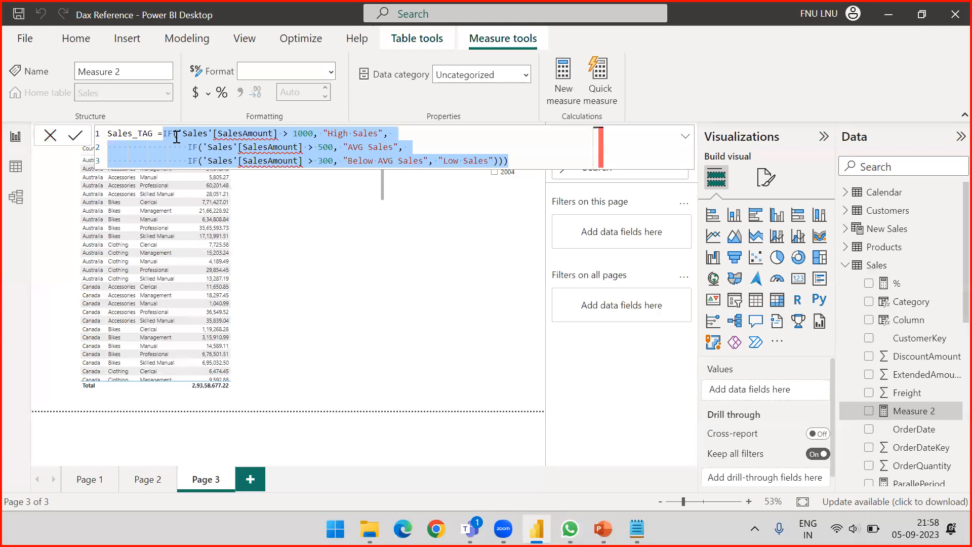
{"action": "left_click", "coordinate": [176, 135]}
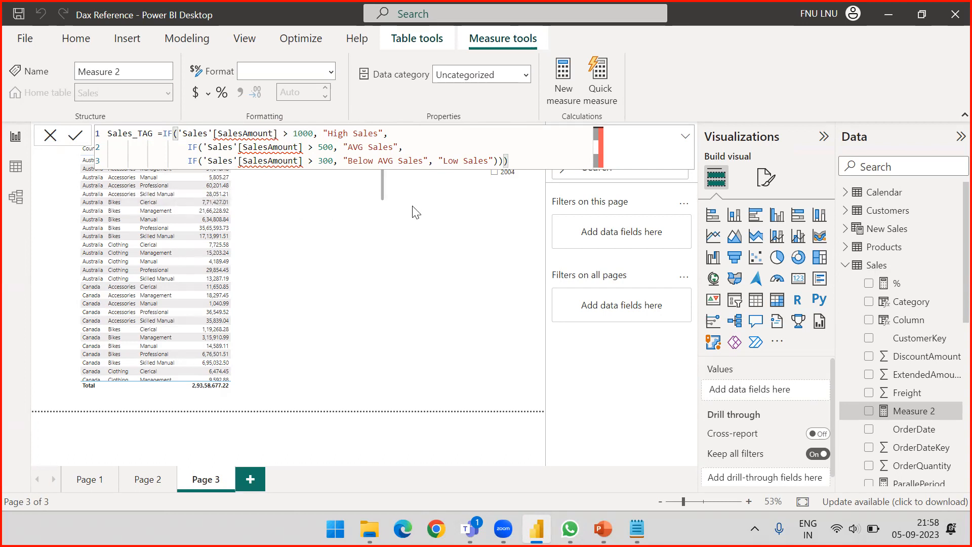
Cut the whole Sales_TAG formula and discard the uncommitted measure.
{"action": "left_click_drag", "start_coordinate": [511, 160], "coordinate": [107, 133]}
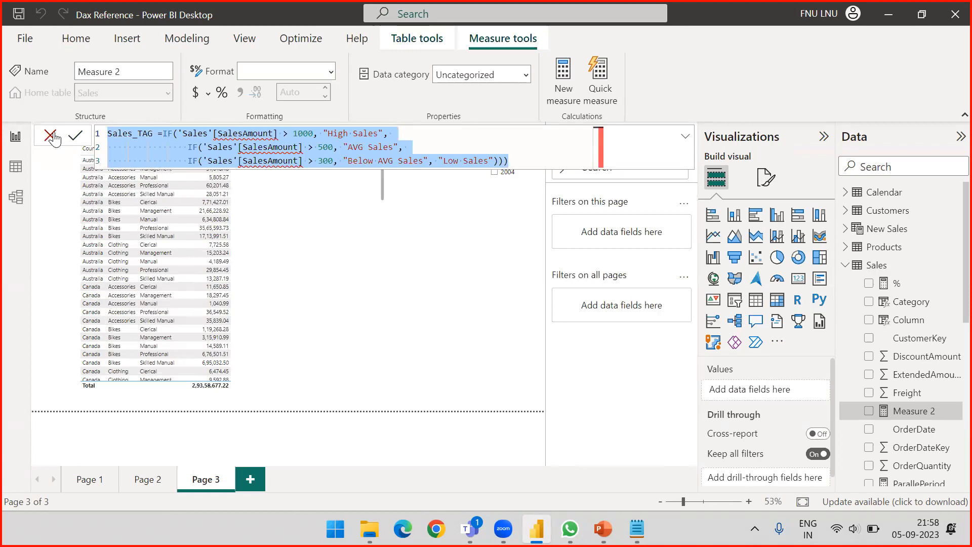
{"action": "key", "text": "ctrl+x"}
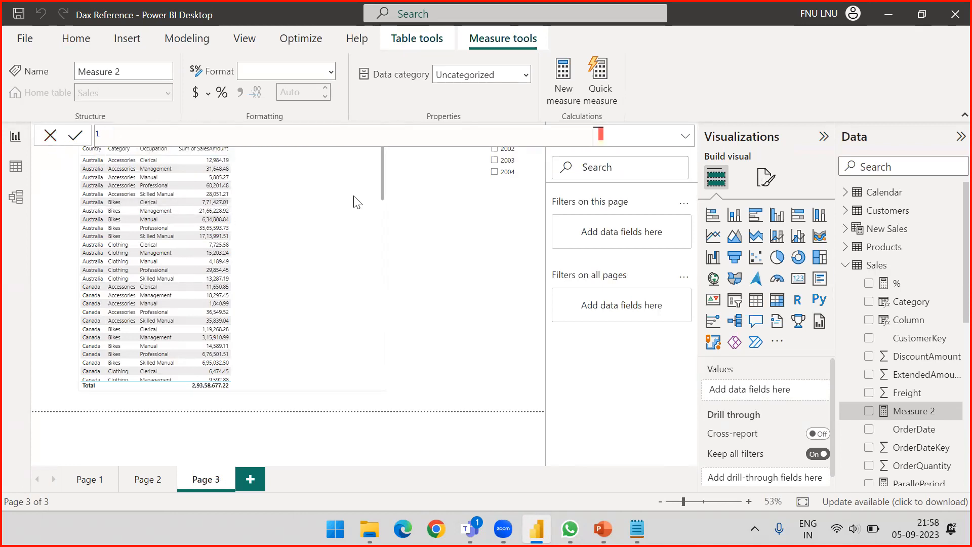
{"action": "left_click", "coordinate": [431, 236]}
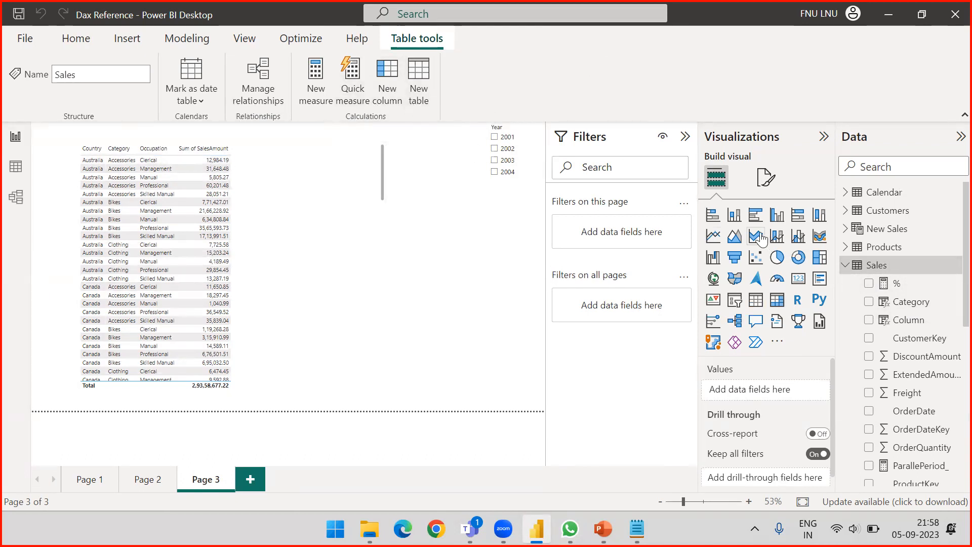
{"action": "right_click", "coordinate": [872, 265]}
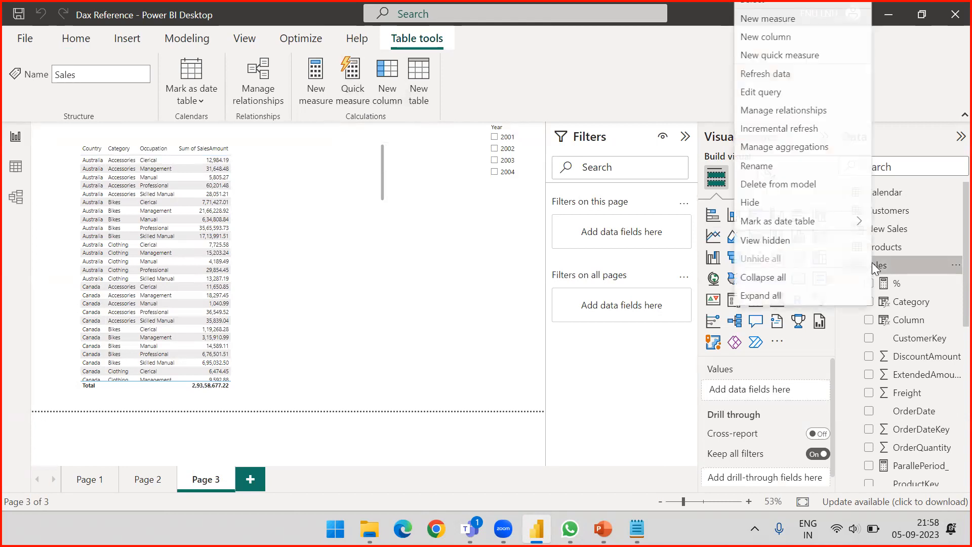
{"action": "left_click", "coordinate": [776, 58]}
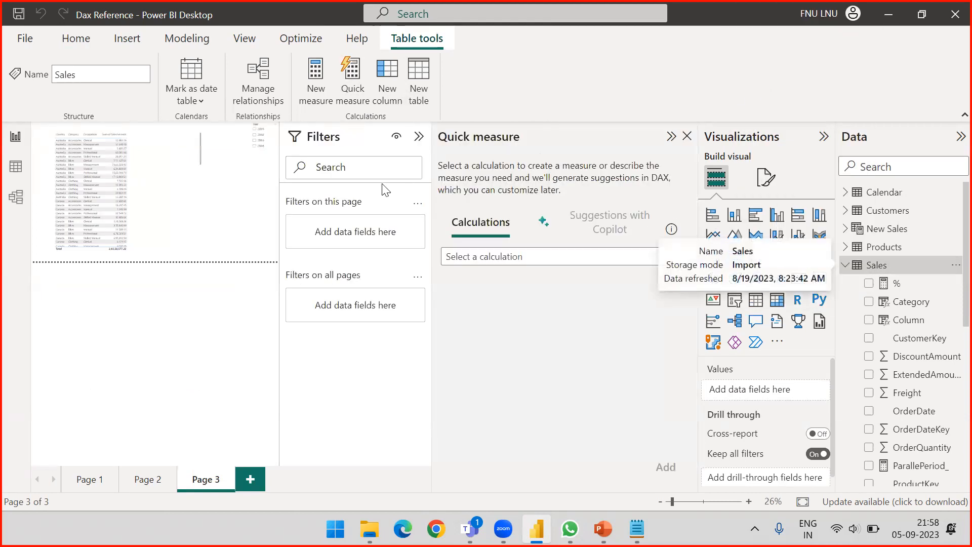
{"action": "left_click", "coordinate": [687, 138]}
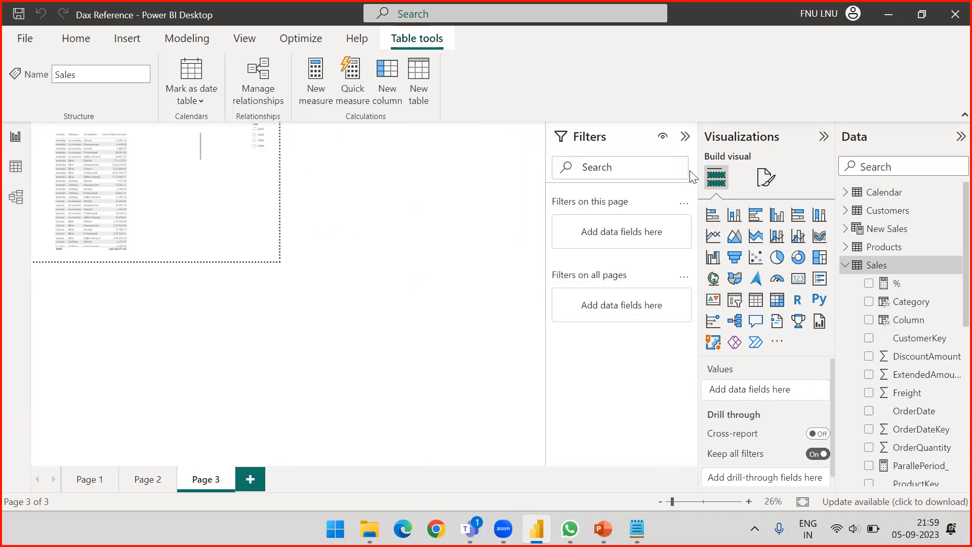
Start a new measure in the Sales table and paste the cut Sales_TAG nested IF formula into it.
{"action": "right_click", "coordinate": [899, 271]}
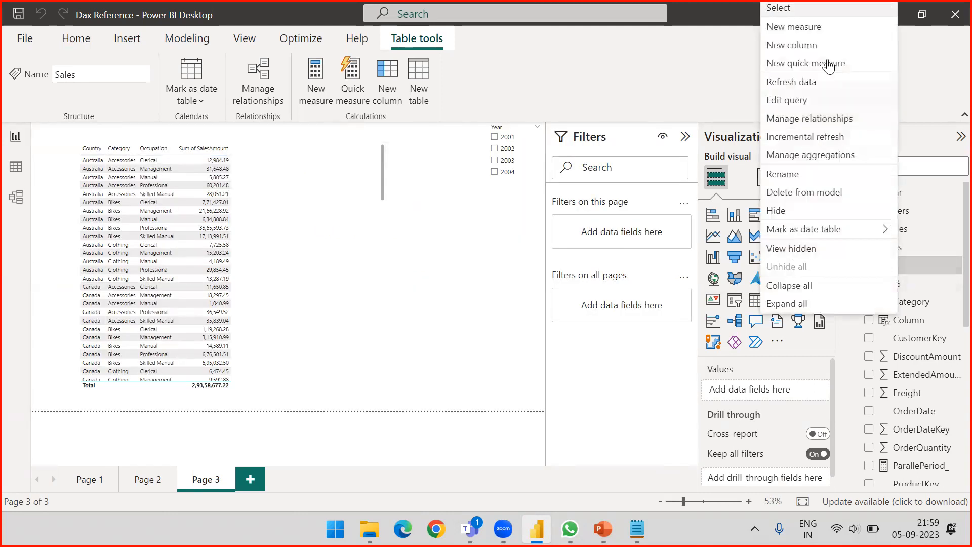
{"action": "left_click", "coordinate": [810, 61]}
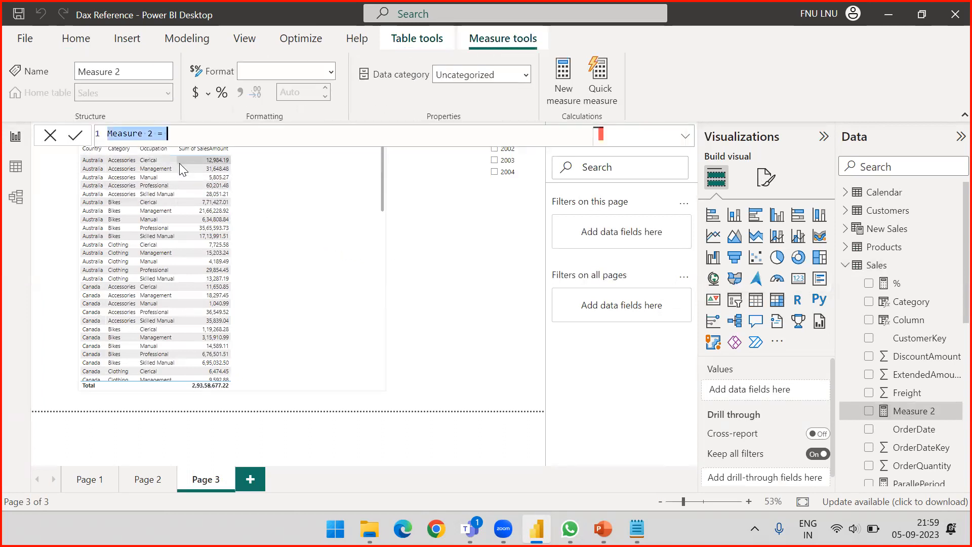
{"action": "key", "text": "ctrl+v"}
Wrap 'Sales'[SalesAmount] in SUM in all three IF conditions of the Sales_TAG formula.
{"action": "left_click", "coordinate": [180, 133]}
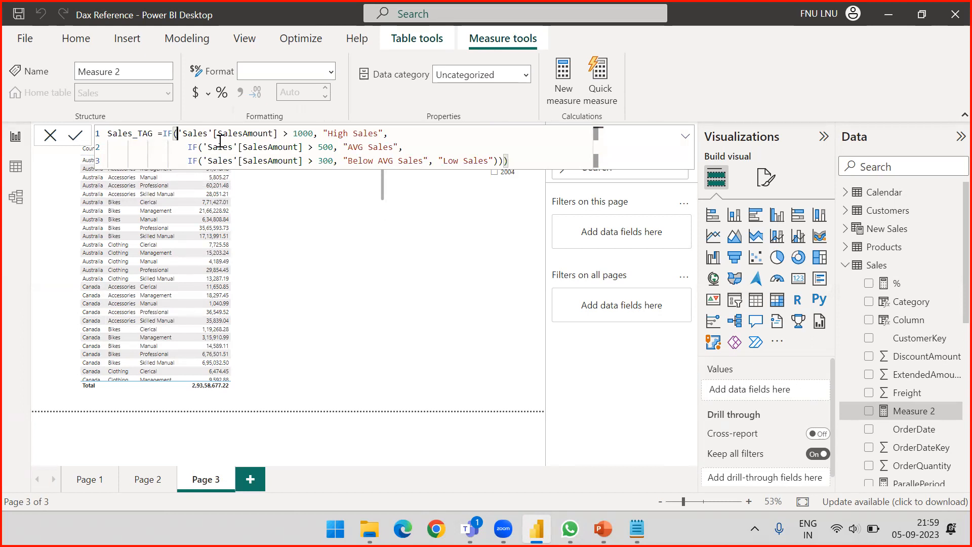
{"action": "type", "text": "SUM("}
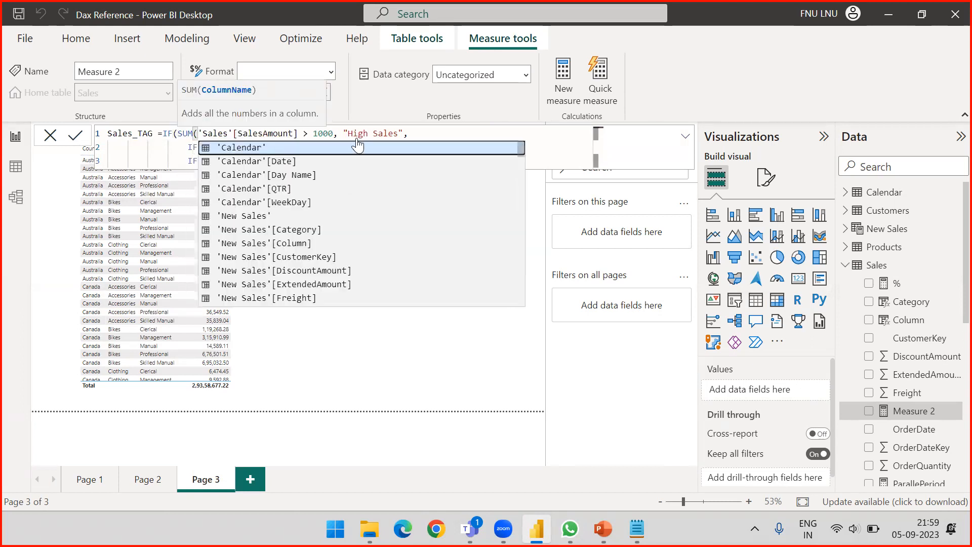
{"action": "left_click", "coordinate": [304, 134]}
{"action": "type", "text": ")"}
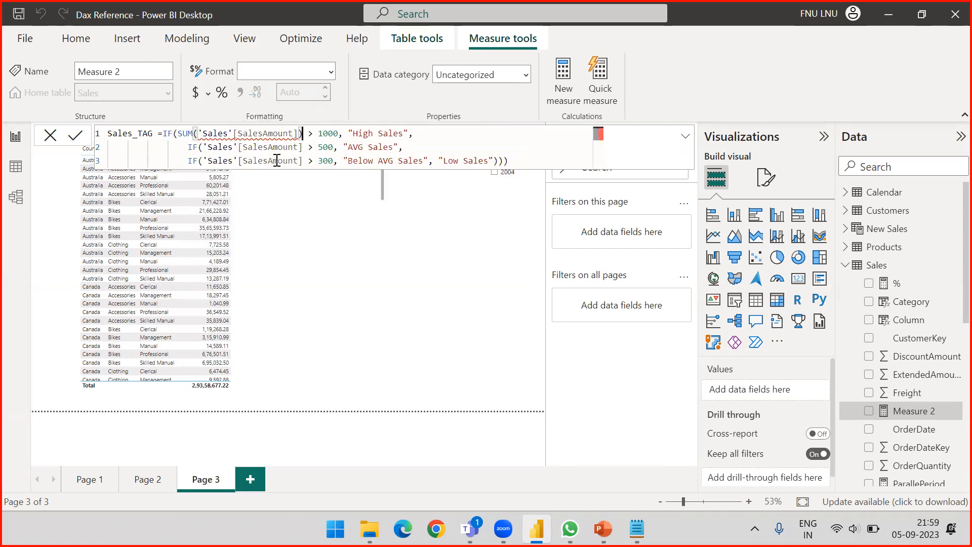
{"action": "left_click_drag", "start_coordinate": [179, 134], "coordinate": [304, 134]}
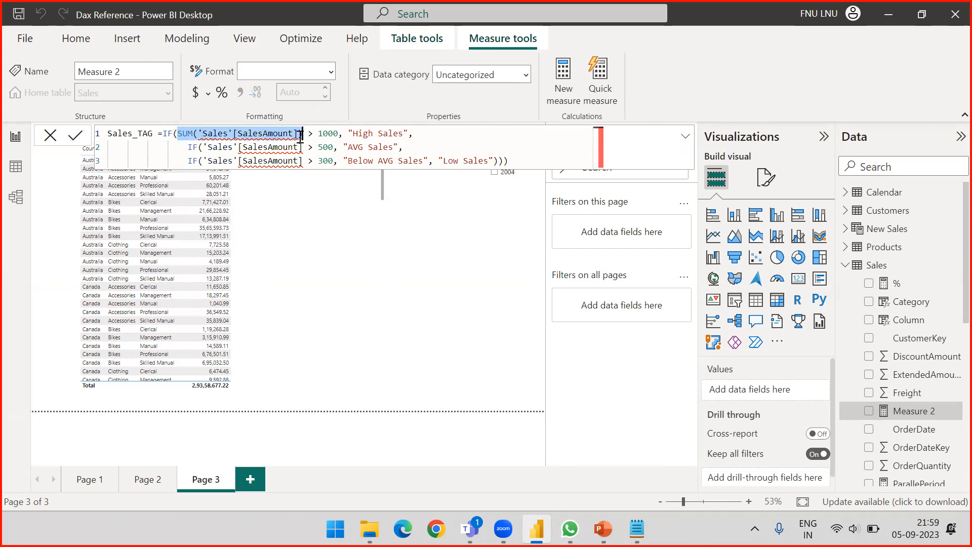
{"action": "left_click_drag", "start_coordinate": [204, 148], "coordinate": [305, 148]}
{"action": "key", "text": "ctrl+v"}
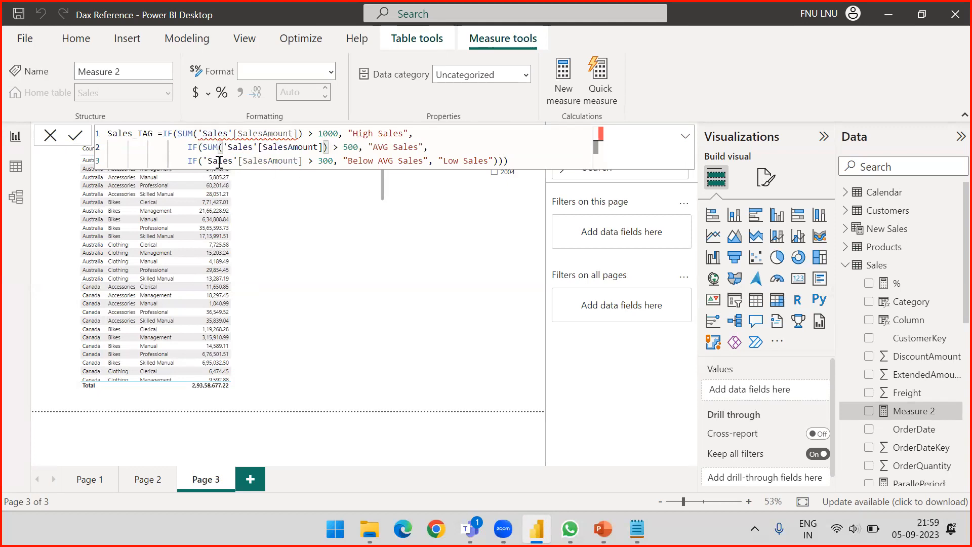
{"action": "left_click", "coordinate": [304, 161], "text": "shift"}
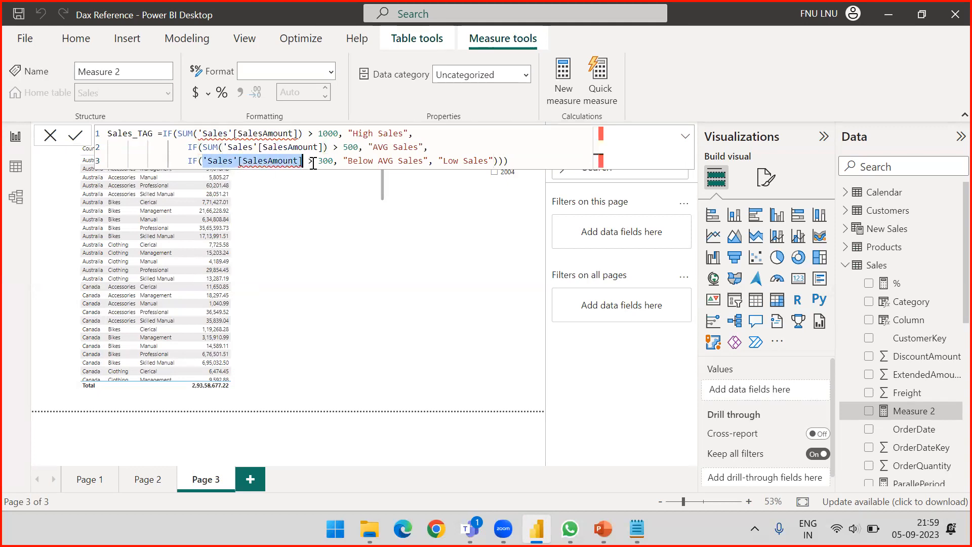
{"action": "key", "text": "ctrl+v"}
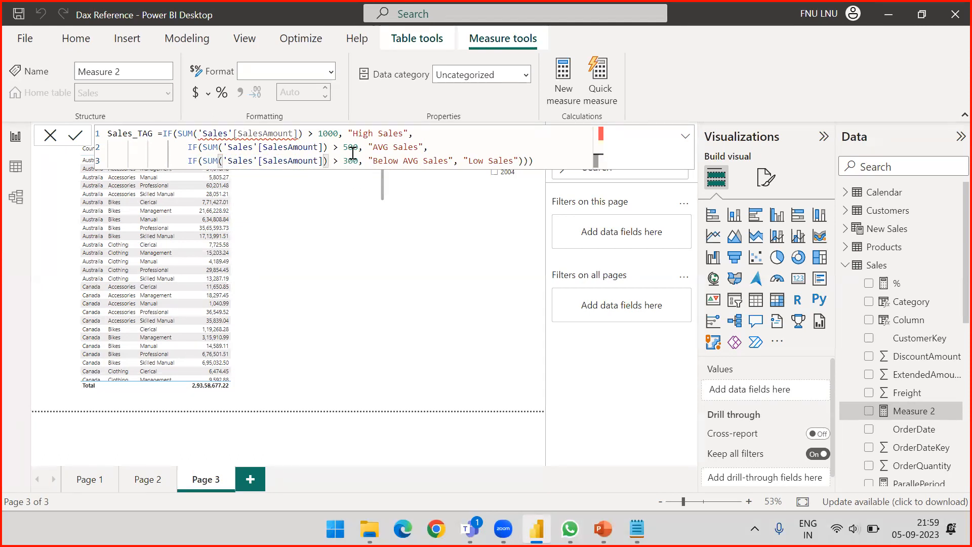
Set the Sales_TAG thresholds to 100000, 50000 and 30000, commit the measure and leave the formula editor.
{"action": "left_click", "coordinate": [338, 135]}
{"action": "type", "text": "00"}
{"action": "left_click", "coordinate": [359, 147]}
{"action": "type", "text": "00"}
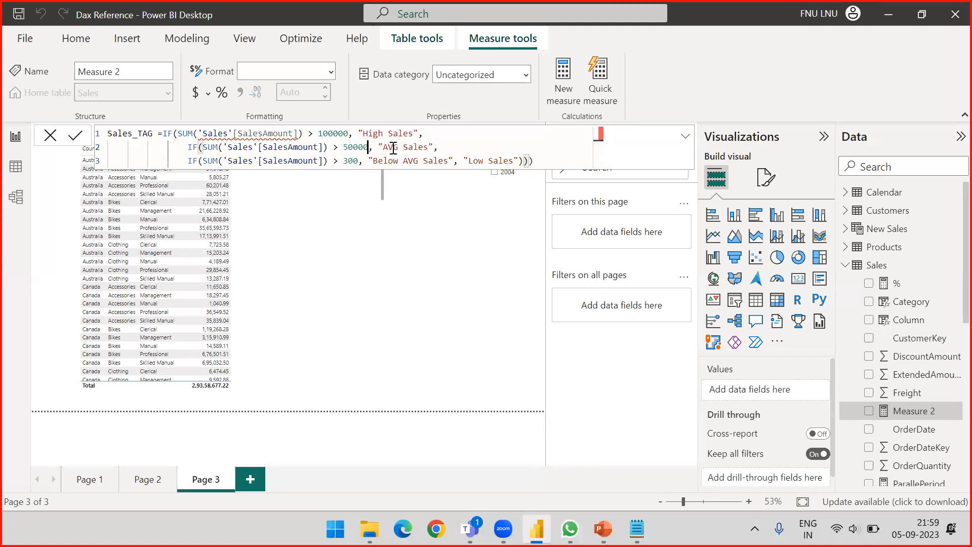
{"action": "left_click", "coordinate": [360, 161]}
{"action": "type", "text": "00"}
{"action": "left_click", "coordinate": [544, 161]}
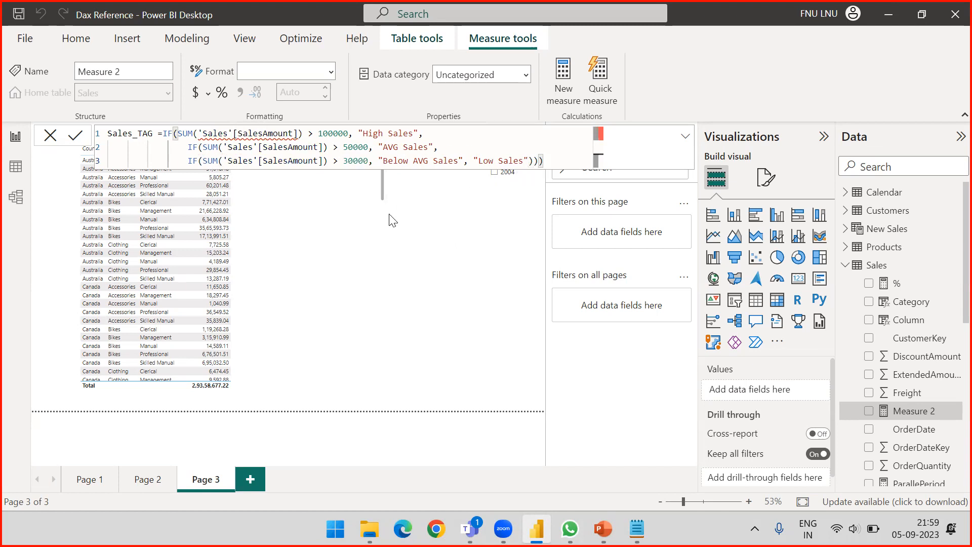
{"action": "key", "text": "Return"}
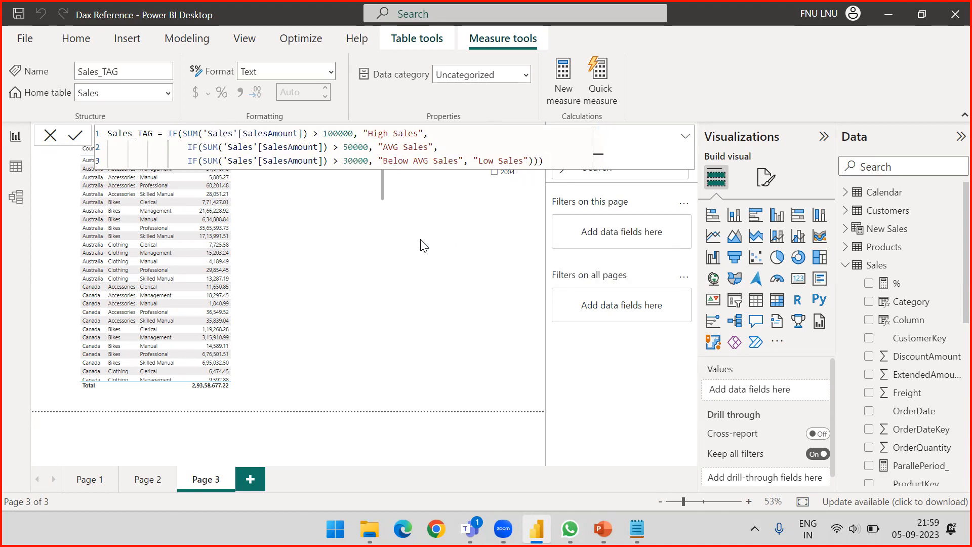
{"action": "scroll", "coordinate": [897, 310], "scroll_direction": "down", "scroll_amount": 3}
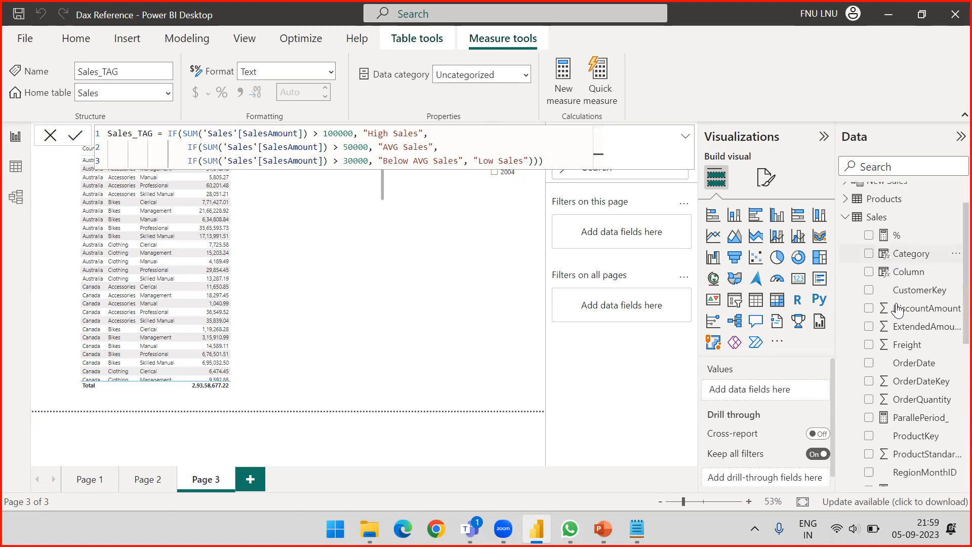
{"action": "left_click", "coordinate": [439, 253]}
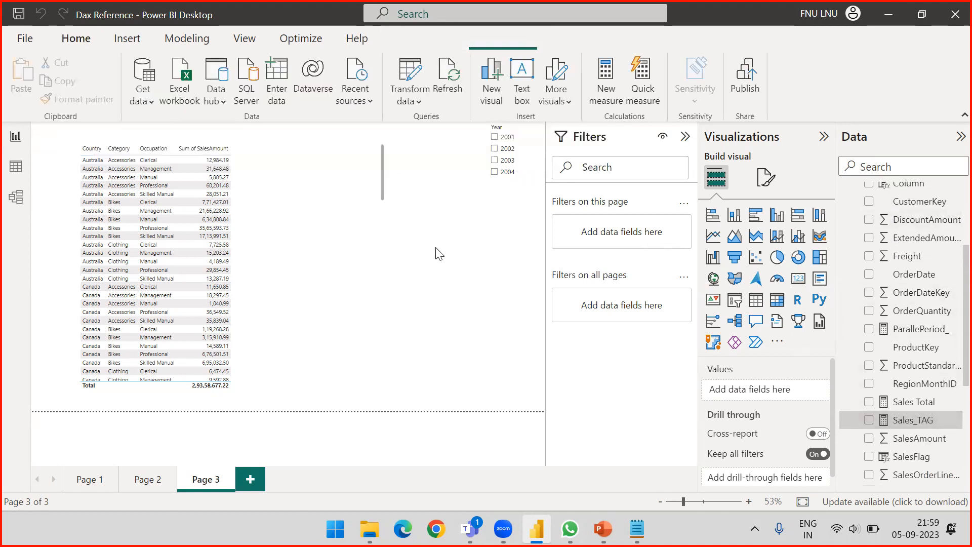
Add the Sales_TAG measure as the last column of the table listing sales by country, category and occupation.
{"action": "left_click", "coordinate": [918, 425]}
{"action": "left_click_drag", "start_coordinate": [887, 423], "coordinate": [271, 258]}
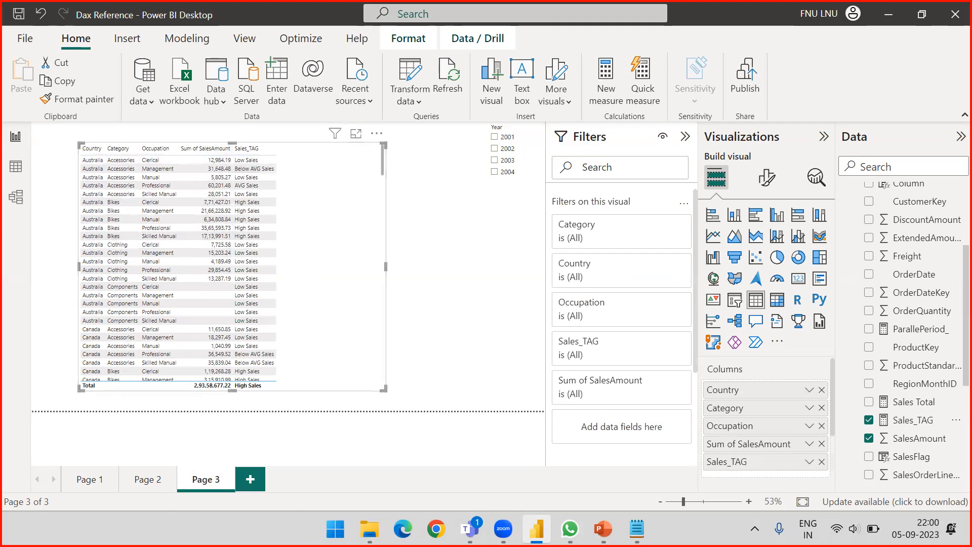
{"action": "left_click_drag", "start_coordinate": [150, 126], "coordinate": [212, 162]}
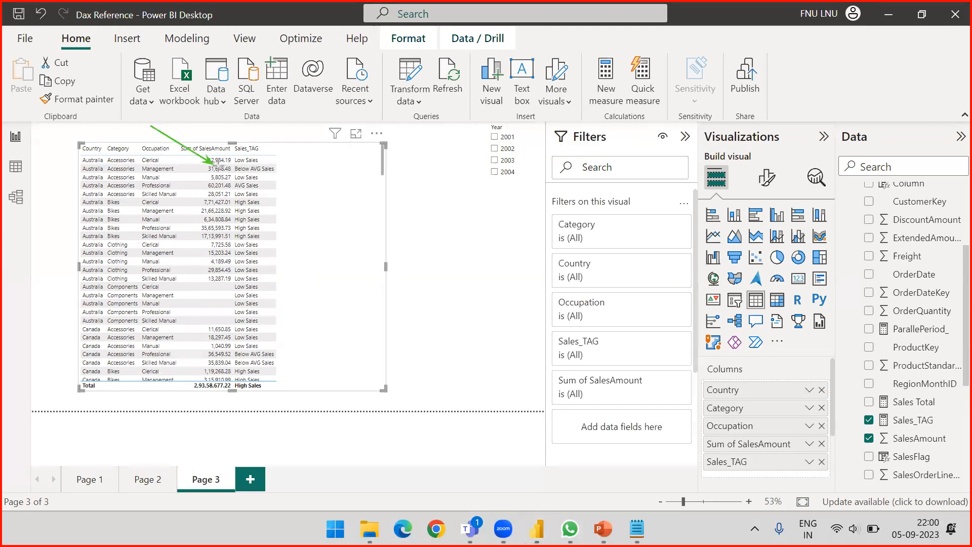
{"action": "left_click_drag", "start_coordinate": [136, 131], "coordinate": [201, 172]}
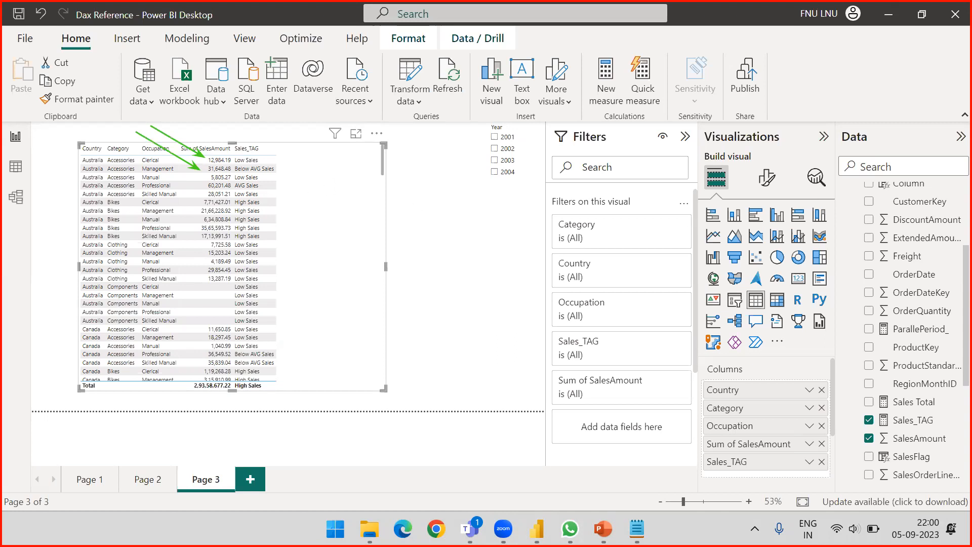
{"action": "left_click", "coordinate": [903, 105]}
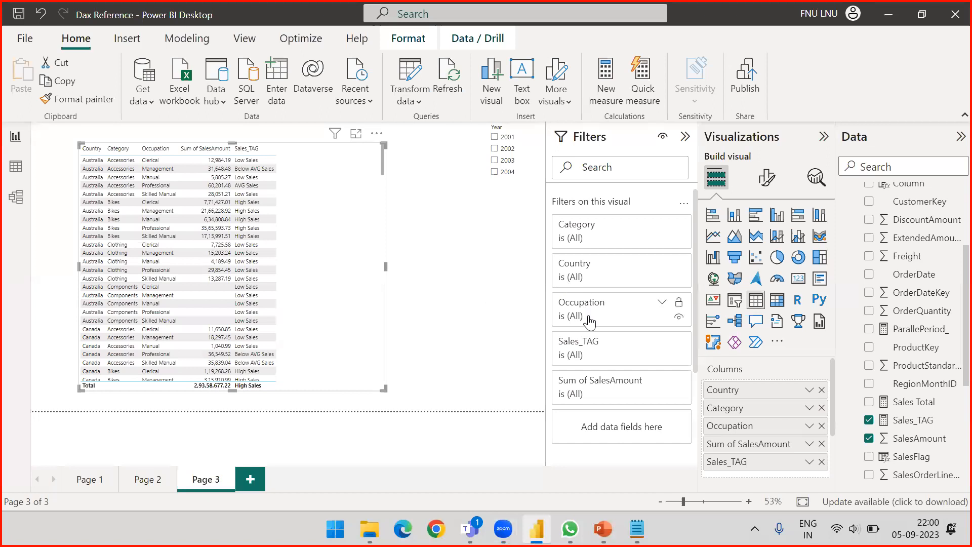
Insert an empty slicer as a separate visual beside the table and narrow it to the page's edge.
{"action": "left_click", "coordinate": [738, 310]}
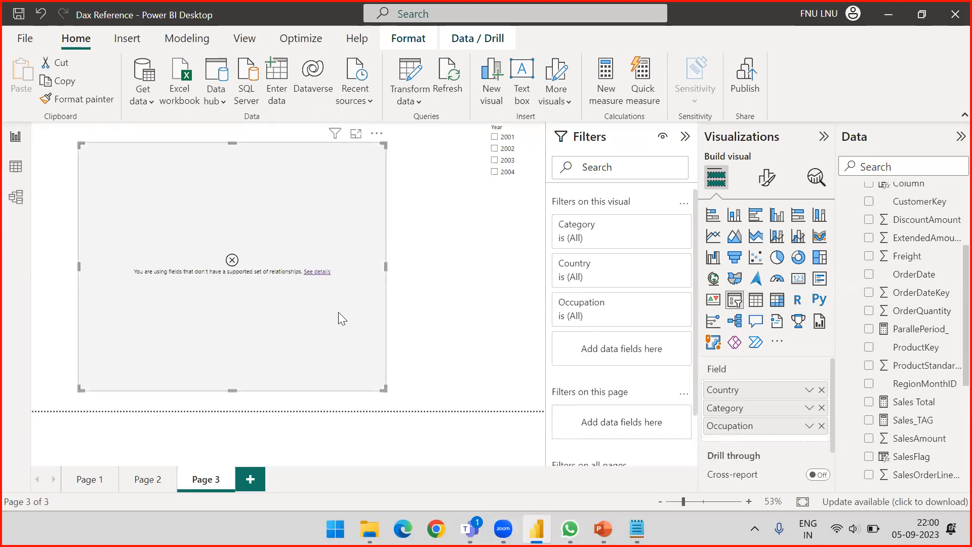
{"action": "key", "text": "ctrl+z"}
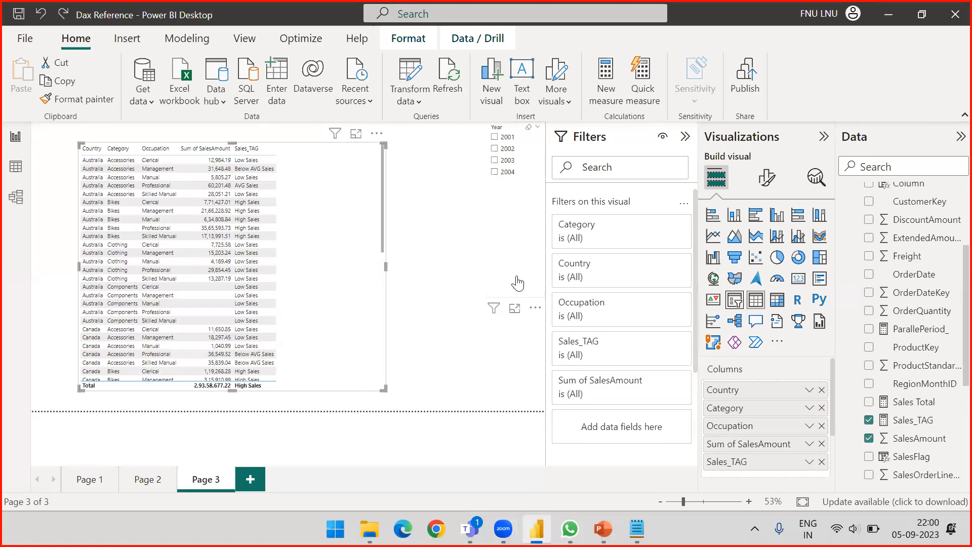
{"action": "left_click", "coordinate": [517, 284]}
{"action": "left_click", "coordinate": [445, 261]}
{"action": "left_click", "coordinate": [736, 308]}
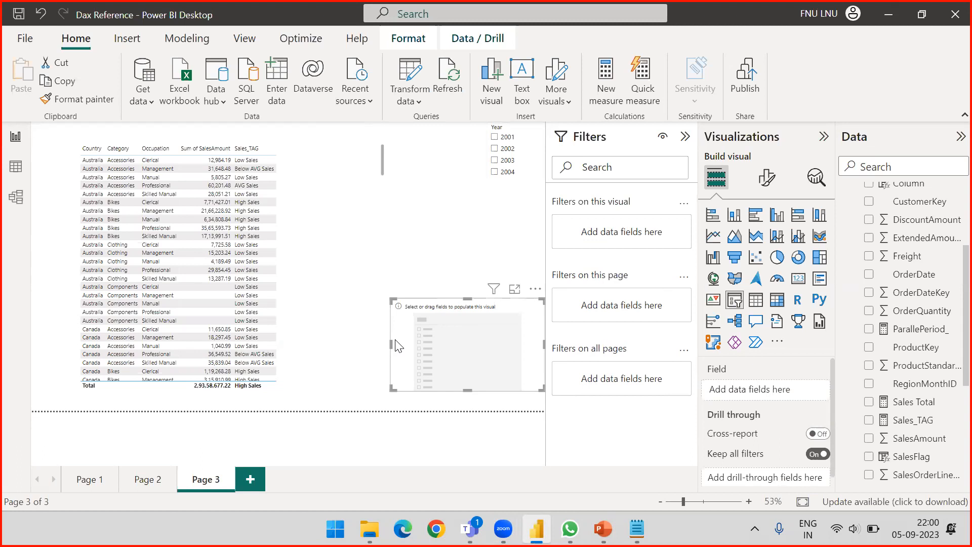
{"action": "left_click_drag", "start_coordinate": [391, 343], "coordinate": [481, 343]}
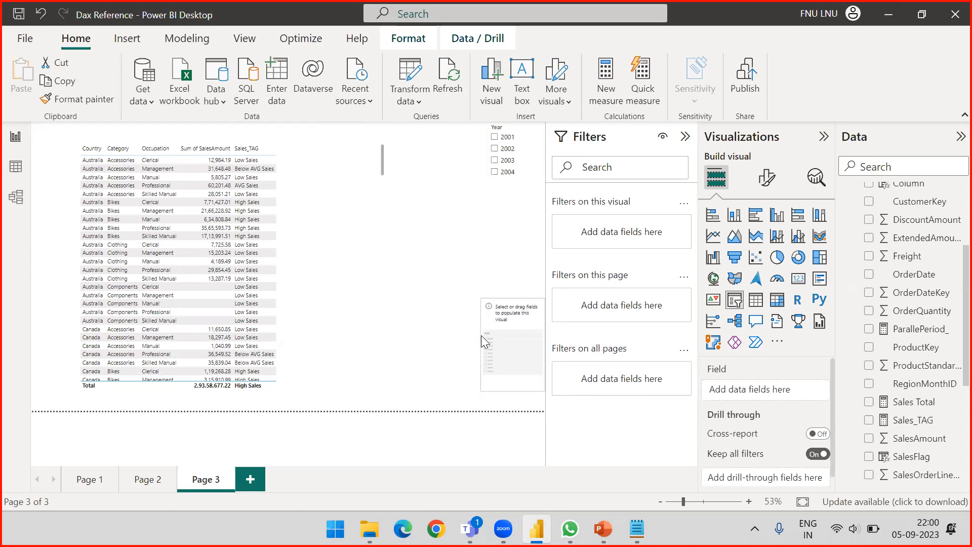
Try to use the Sales_TAG measure as the new slicer's field, and remove the empty slicer from the page.
{"action": "scroll", "coordinate": [926, 261], "scroll_direction": "up", "scroll_amount": 3}
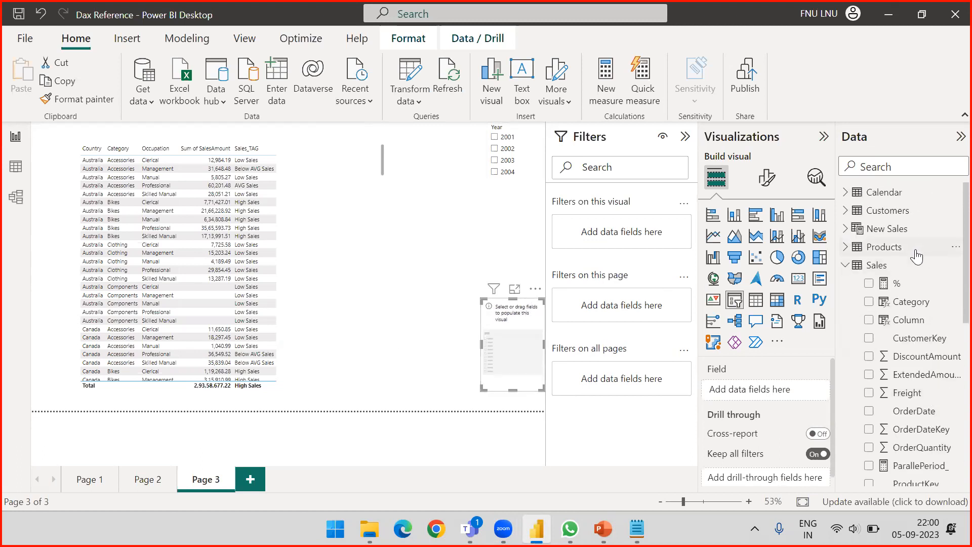
{"action": "scroll", "coordinate": [915, 256], "scroll_direction": "down", "scroll_amount": 3}
{"action": "scroll", "coordinate": [910, 256], "scroll_direction": "down", "scroll_amount": 3}
{"action": "left_click_drag", "start_coordinate": [914, 238], "coordinate": [522, 340]}
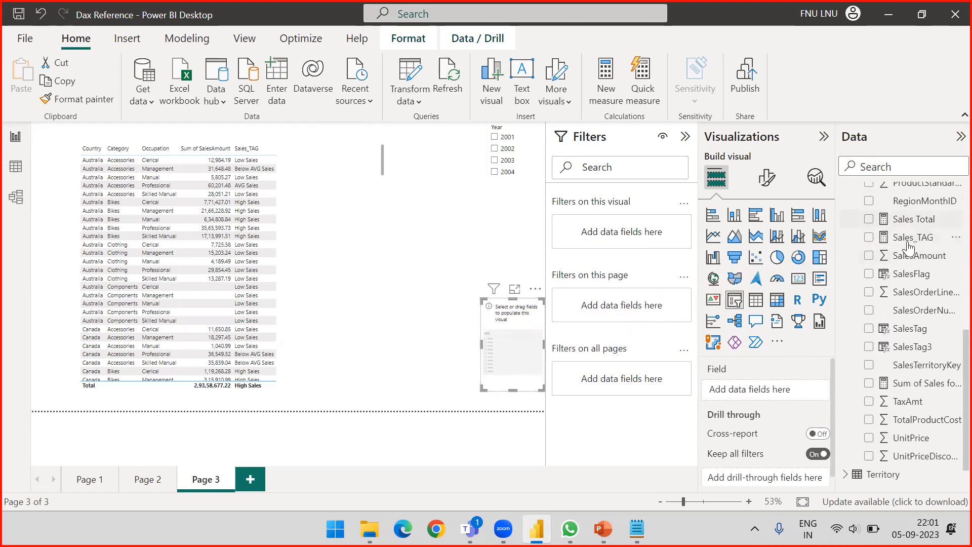
{"action": "left_click_drag", "start_coordinate": [906, 238], "coordinate": [765, 394]}
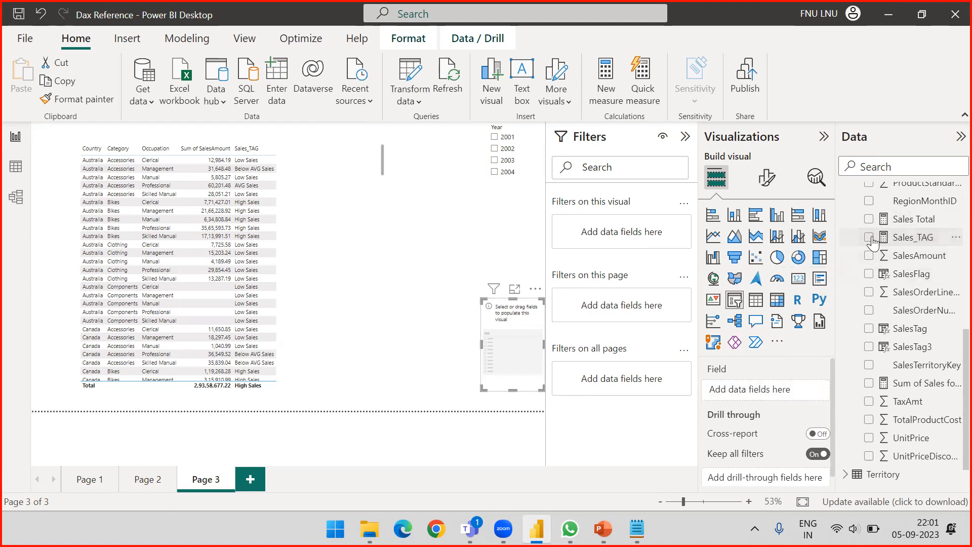
{"action": "left_click", "coordinate": [536, 288]}
{"action": "left_click", "coordinate": [556, 325]}
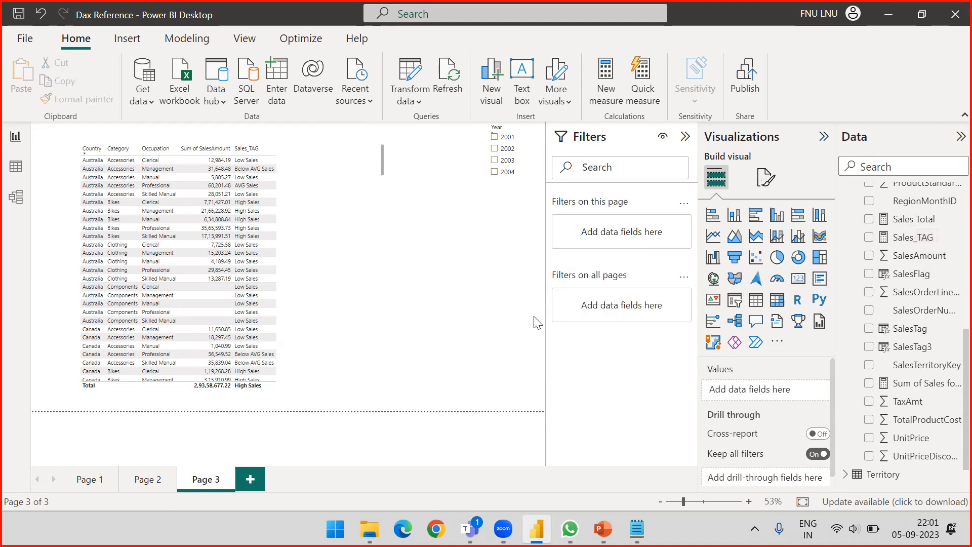
Look through the table's rows to compare each sales amount with its Sales_TAG value.
{"action": "left_click", "coordinate": [383, 212]}
{"action": "left_click_drag", "start_coordinate": [384, 190], "coordinate": [382, 154]}
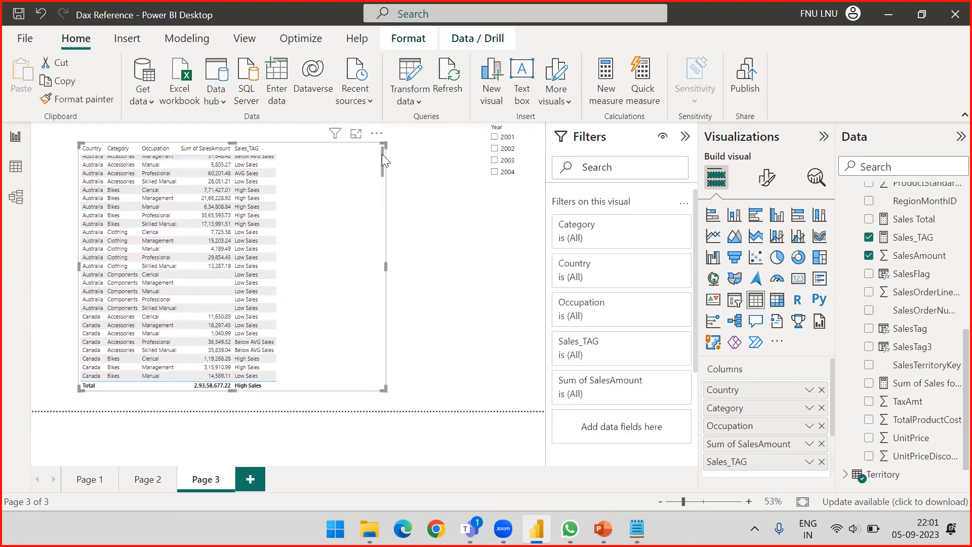
{"action": "left_click", "coordinate": [418, 200]}
{"action": "scroll", "coordinate": [253, 179], "scroll_direction": "down", "scroll_amount": 5}
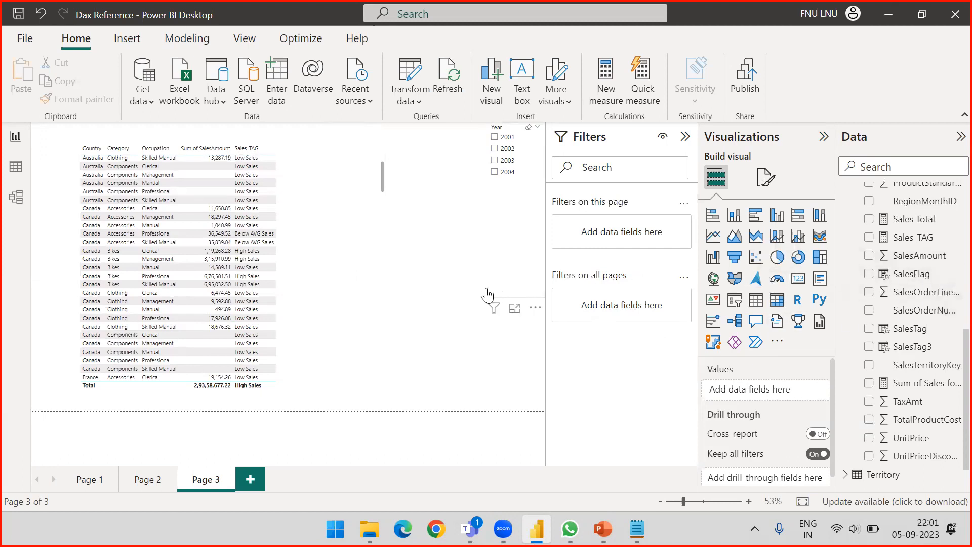
{"action": "scroll", "coordinate": [320, 230], "scroll_direction": "up", "scroll_amount": 5}
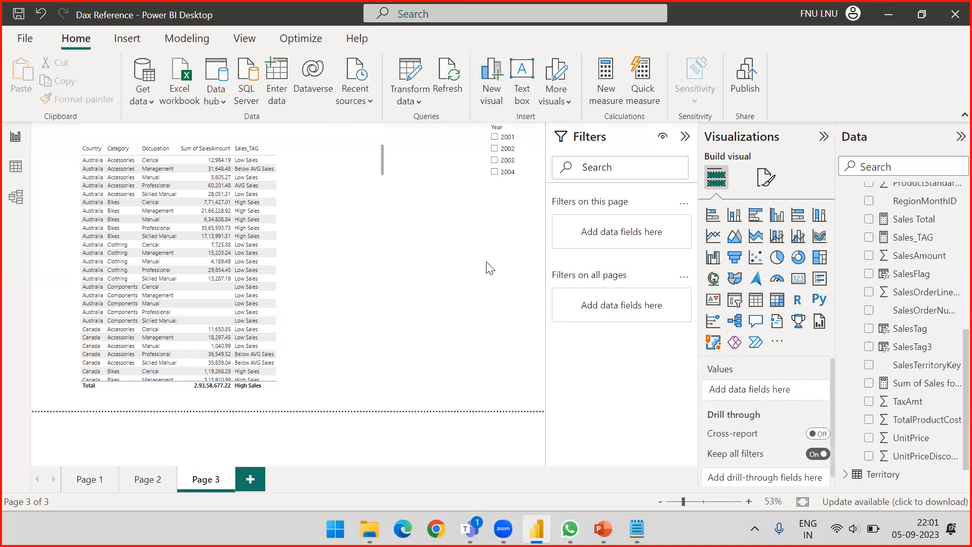
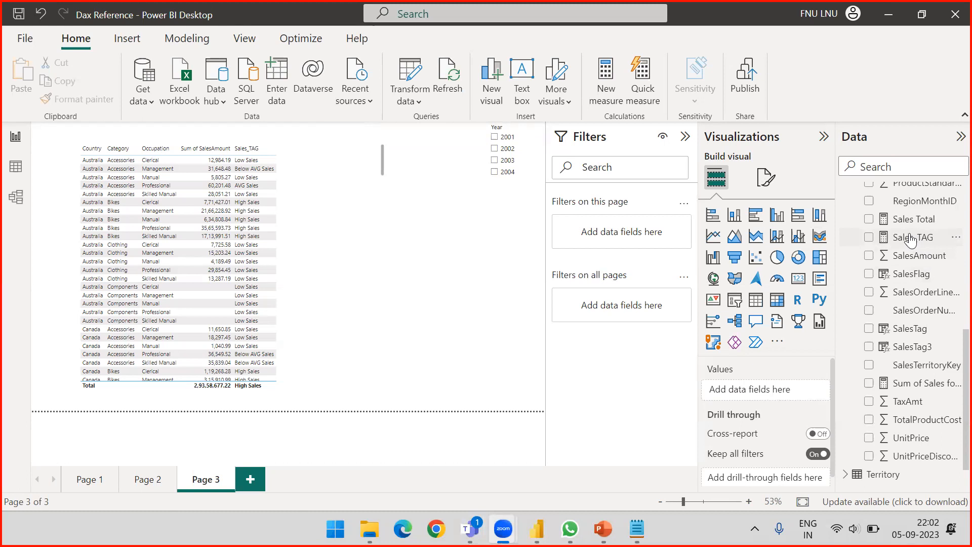
Reduce the table visual's width to remove the empty space beside the Sales_TAG column.
{"action": "left_click", "coordinate": [381, 223]}
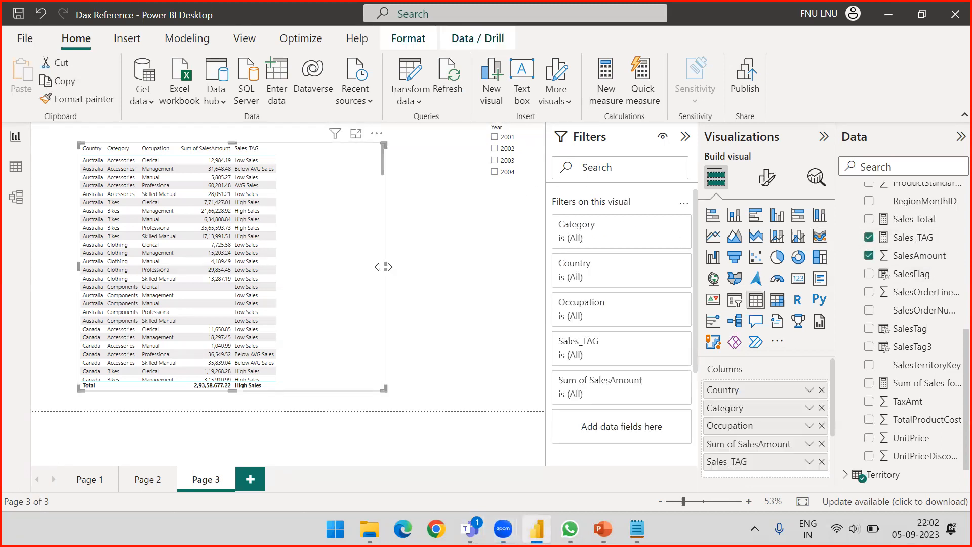
{"action": "left_click_drag", "start_coordinate": [385, 266], "coordinate": [295, 259]}
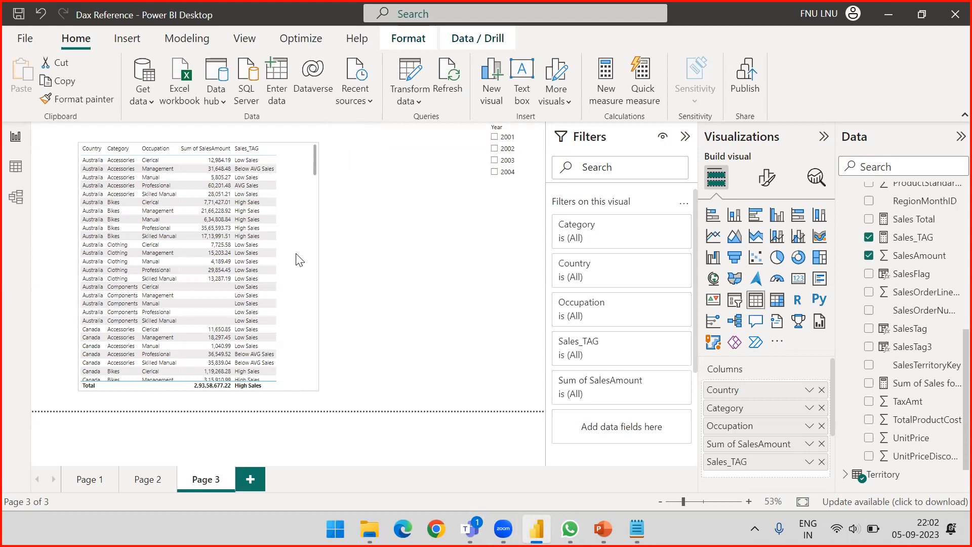
{"action": "left_click", "coordinate": [377, 244]}
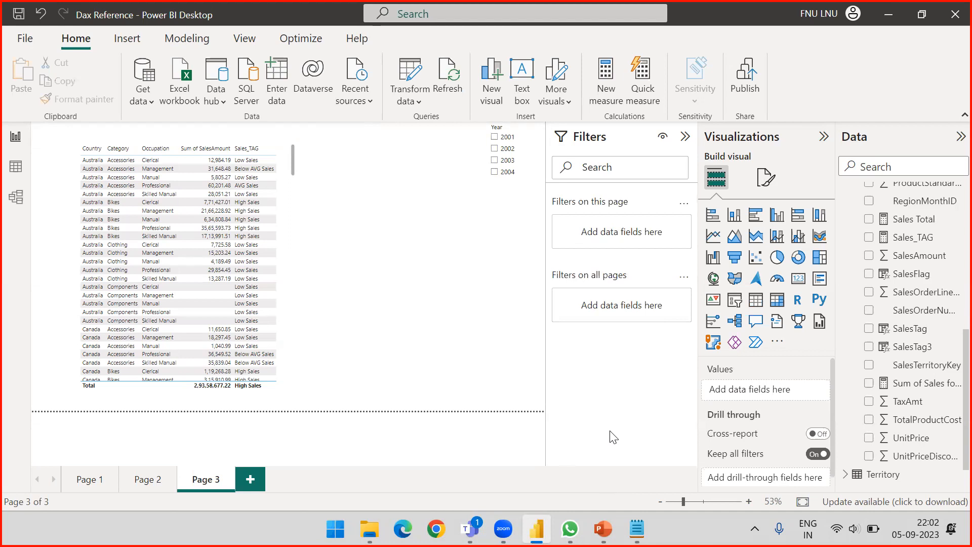
Review the Logical Functions slide of Dax Presentation in PowerPoint, and return to the Dax Reference report in Power BI Desktop.
{"action": "mouse_move", "coordinate": [603, 528]}
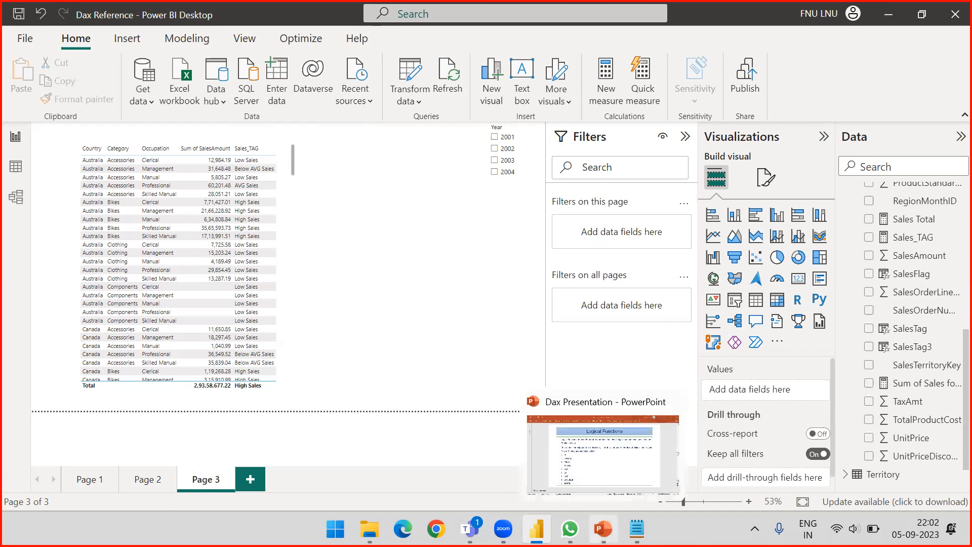
{"action": "left_click", "coordinate": [610, 481]}
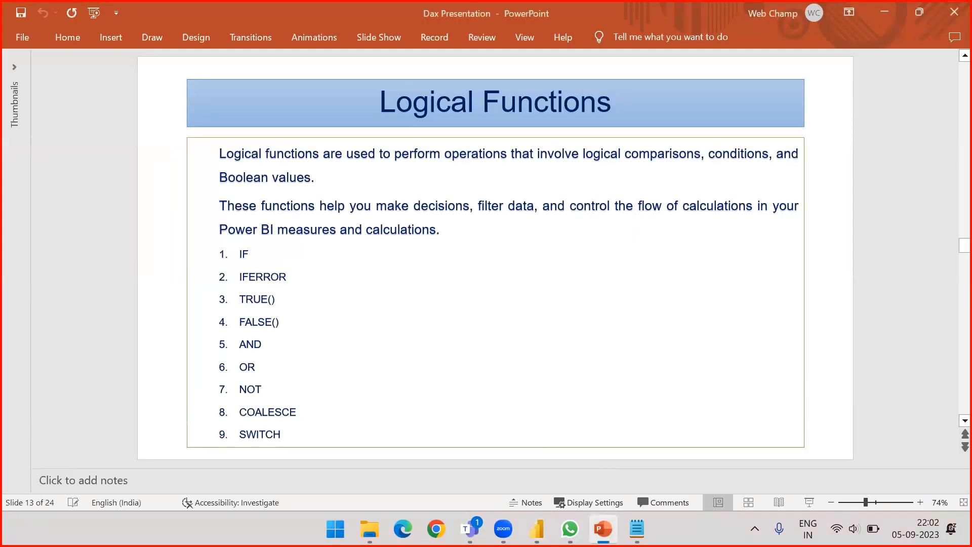
{"action": "left_click_drag", "start_coordinate": [108, 325], "coordinate": [207, 281]}
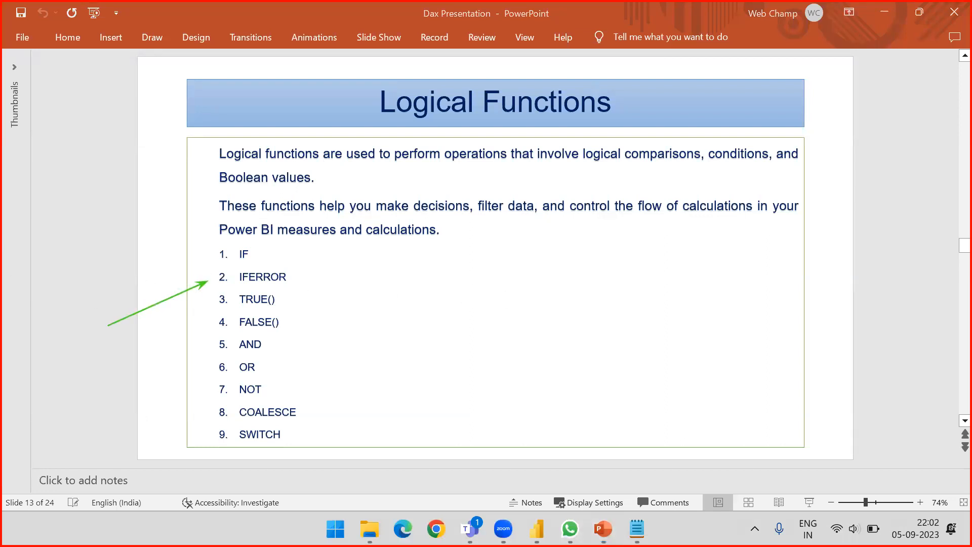
{"action": "key", "text": "ctrl+z"}
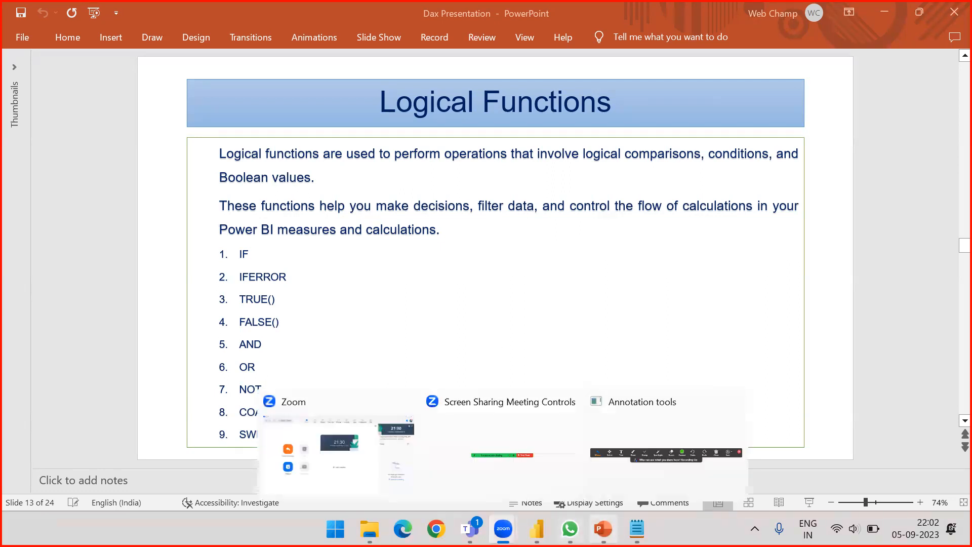
{"action": "left_click", "coordinate": [537, 528]}
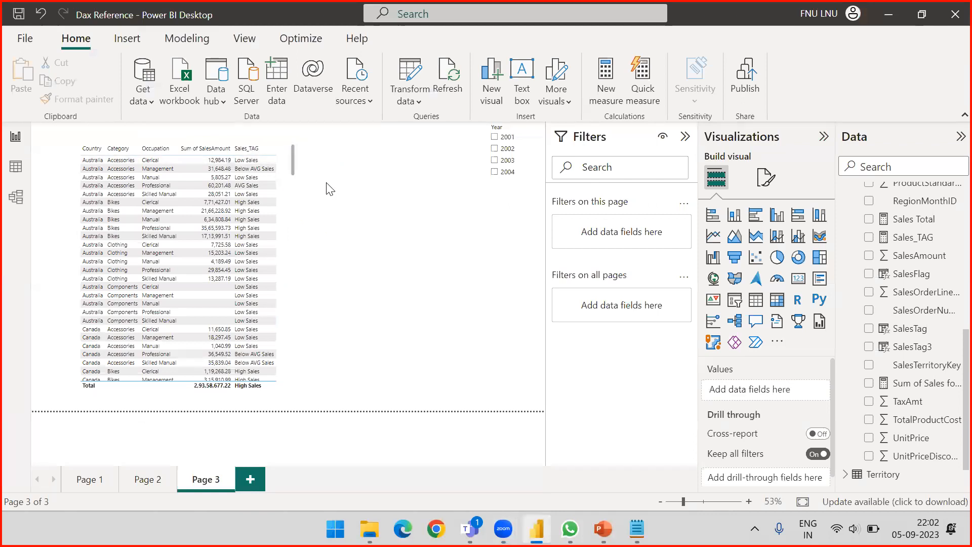
Resize the table visual so that it ends just past the Sales_TAG column, and deselect it.
{"action": "left_click", "coordinate": [295, 223]}
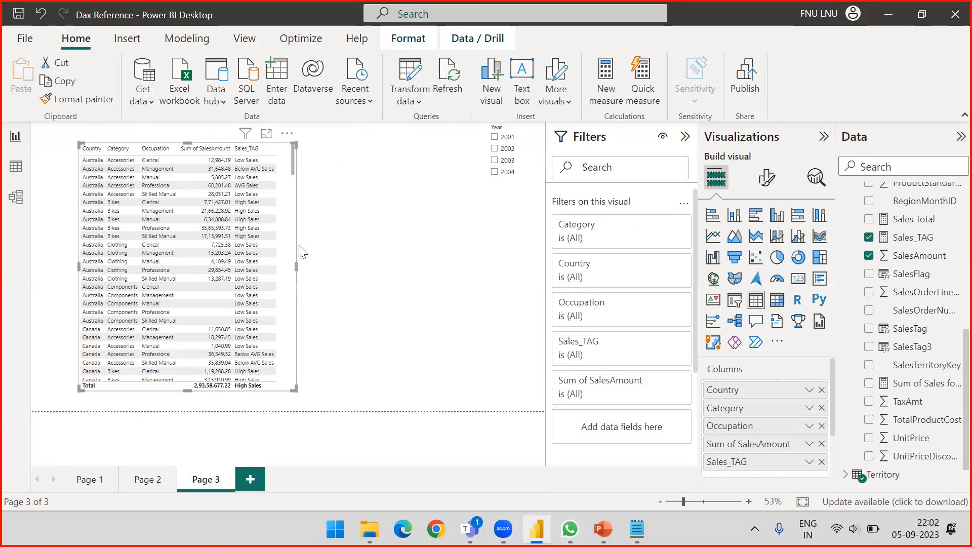
{"action": "left_click_drag", "start_coordinate": [295, 266], "coordinate": [366, 260]}
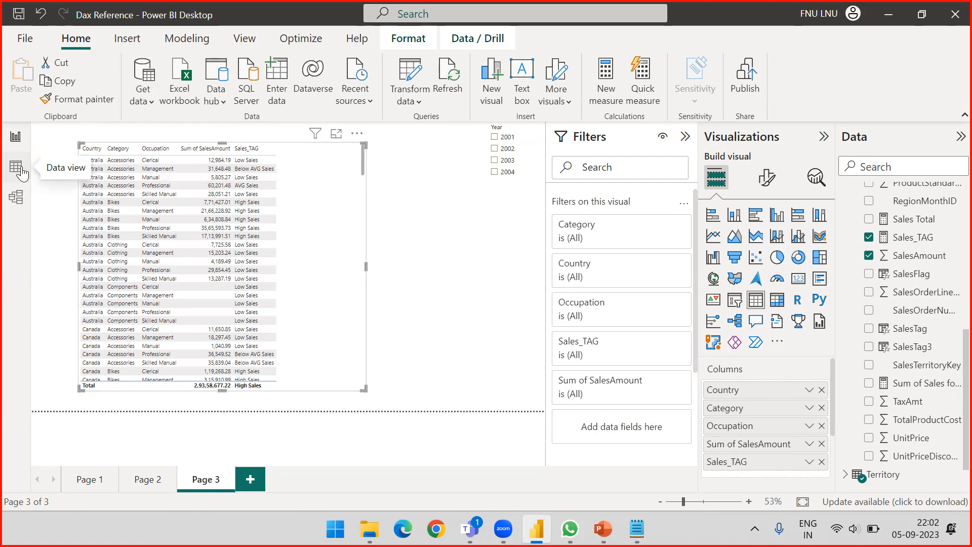
{"action": "left_click_drag", "start_coordinate": [366, 273], "coordinate": [289, 260]}
{"action": "left_click", "coordinate": [369, 248]}
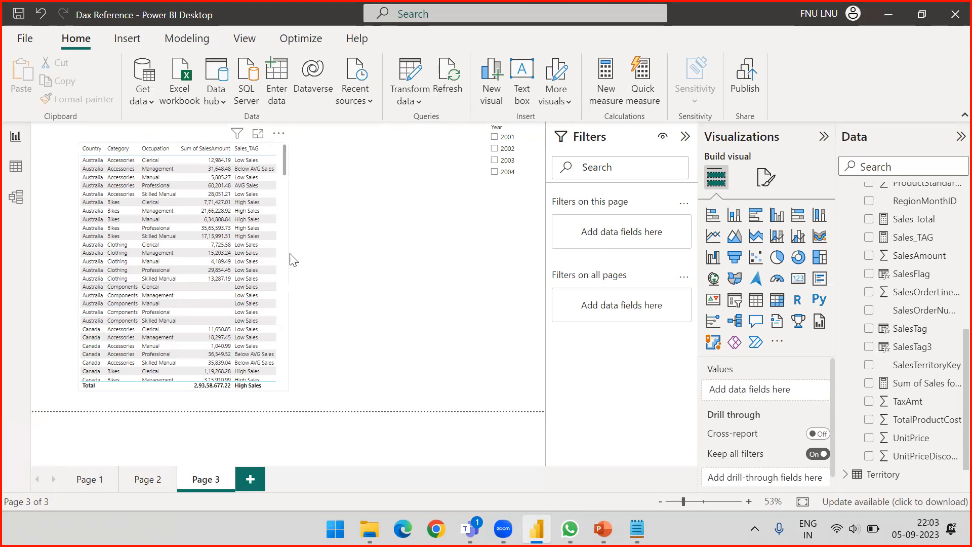
Collapse the Sales field list and insert an empty card visual beside the table, moved up to mid-page and made smaller.
{"action": "scroll", "coordinate": [856, 263], "scroll_direction": "up", "scroll_amount": 6}
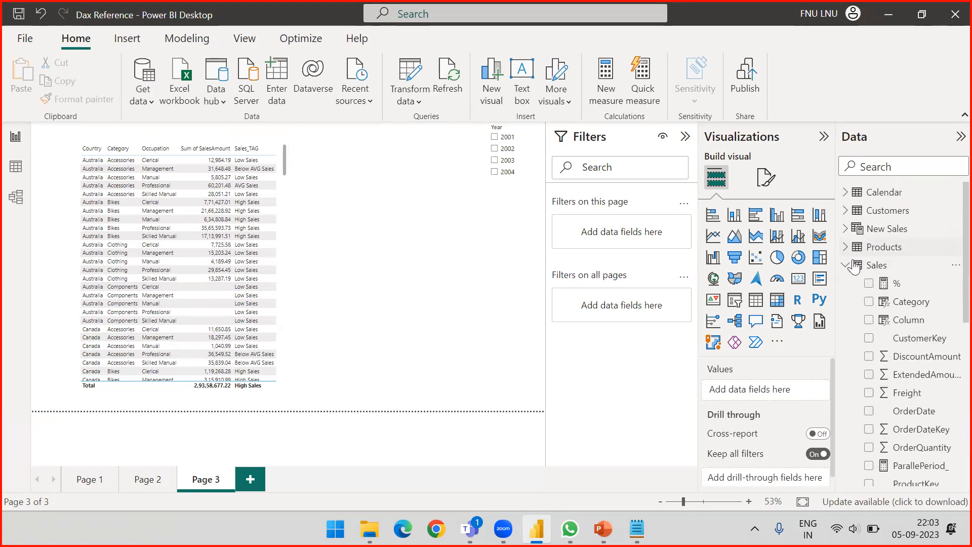
{"action": "left_click", "coordinate": [855, 267]}
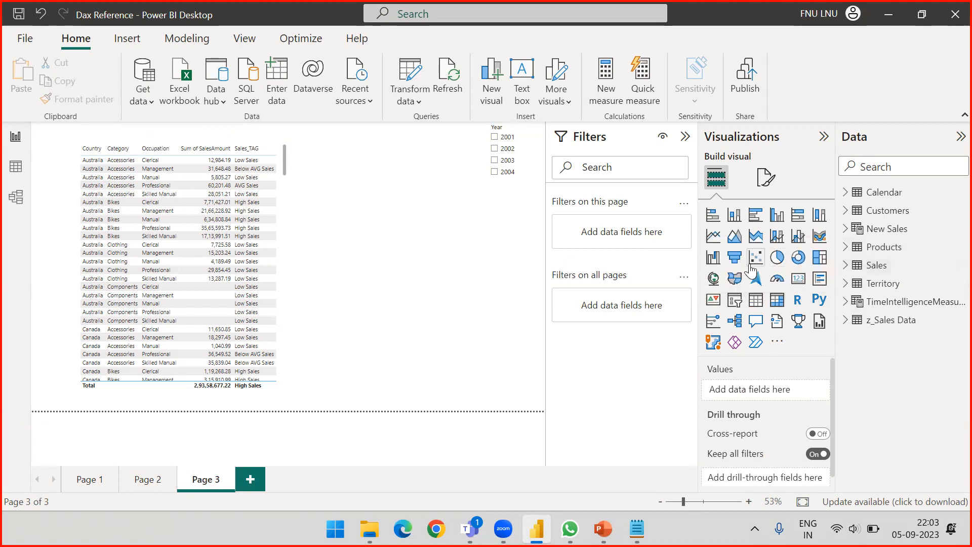
{"action": "left_click", "coordinate": [798, 279]}
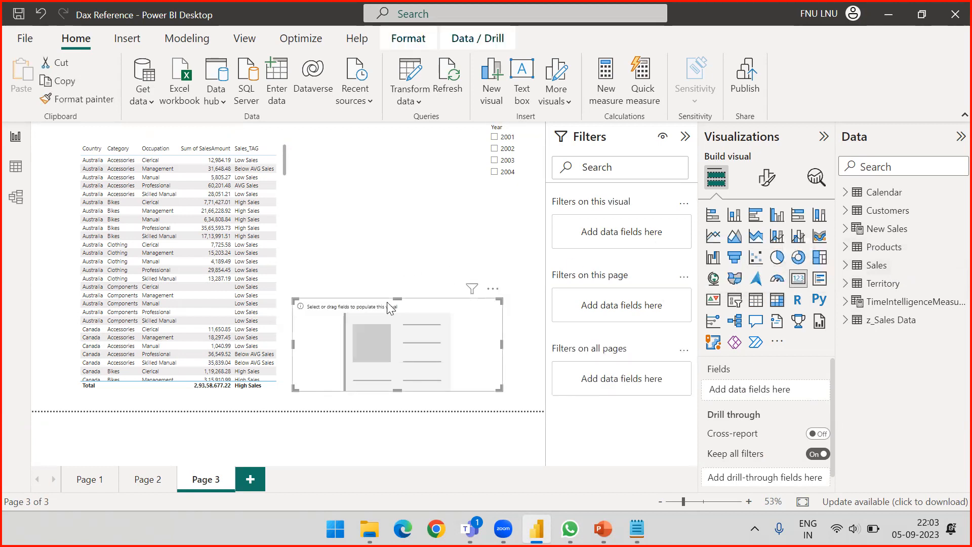
{"action": "left_click_drag", "start_coordinate": [419, 310], "coordinate": [437, 220]}
{"action": "left_click_drag", "start_coordinate": [520, 211], "coordinate": [460, 229]}
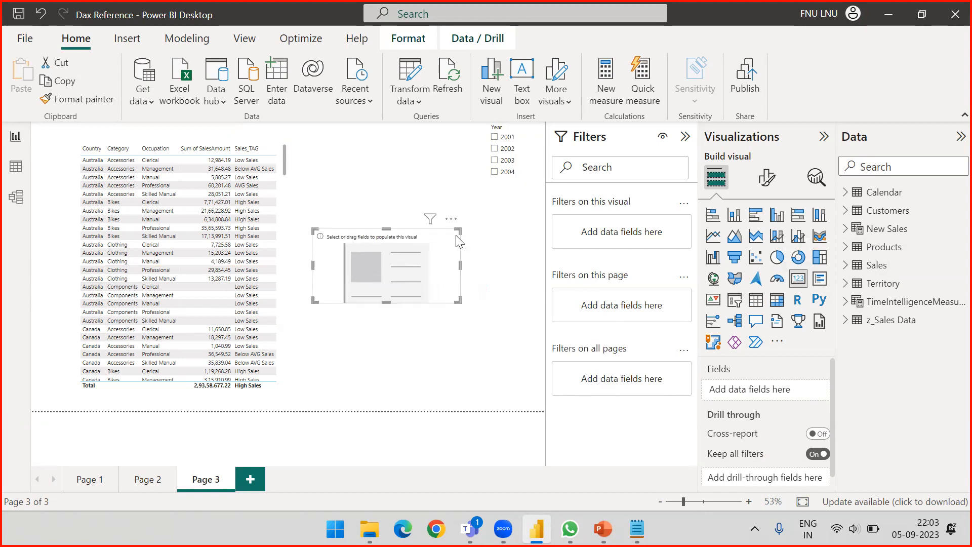
Create a new measure in the Sales table and declare variable a = 100 below its name, with blank lines around it.
{"action": "right_click", "coordinate": [886, 269]}
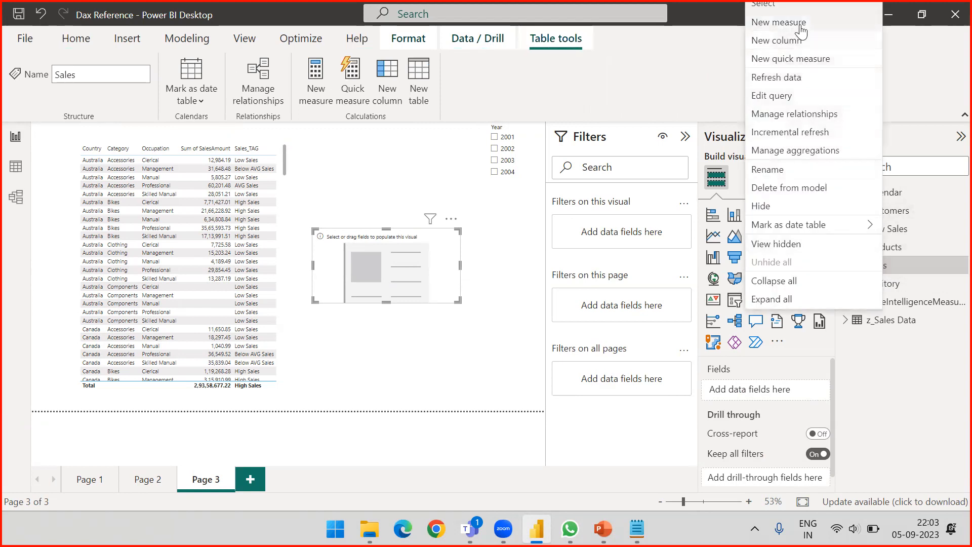
{"action": "left_click", "coordinate": [800, 30]}
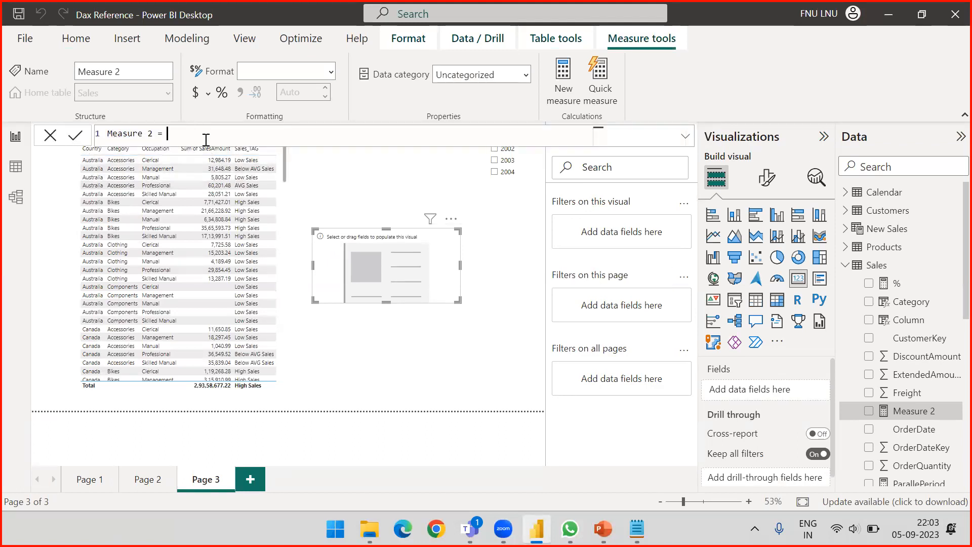
{"action": "key", "text": "shift+Return"}
{"action": "key", "text": "shift+Return"}
{"action": "type", "text": "V"}
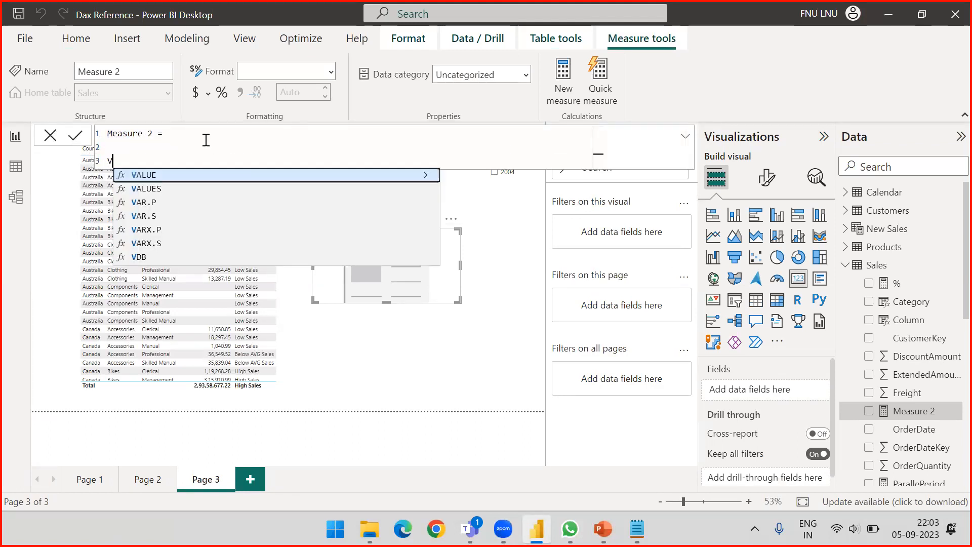
{"action": "type", "text": "ar a = 100"}
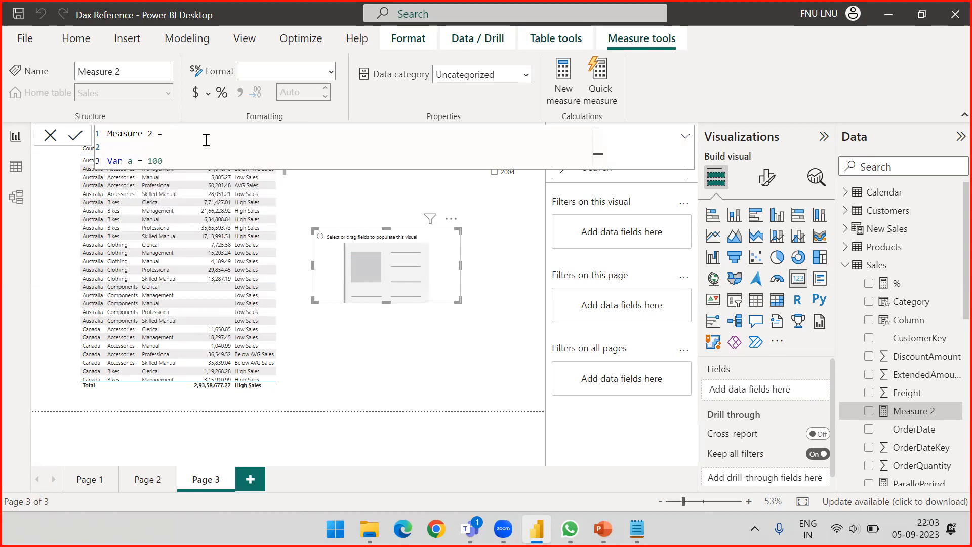
{"action": "key", "text": "shift+Return"}
{"action": "key", "text": "shift+Return"}
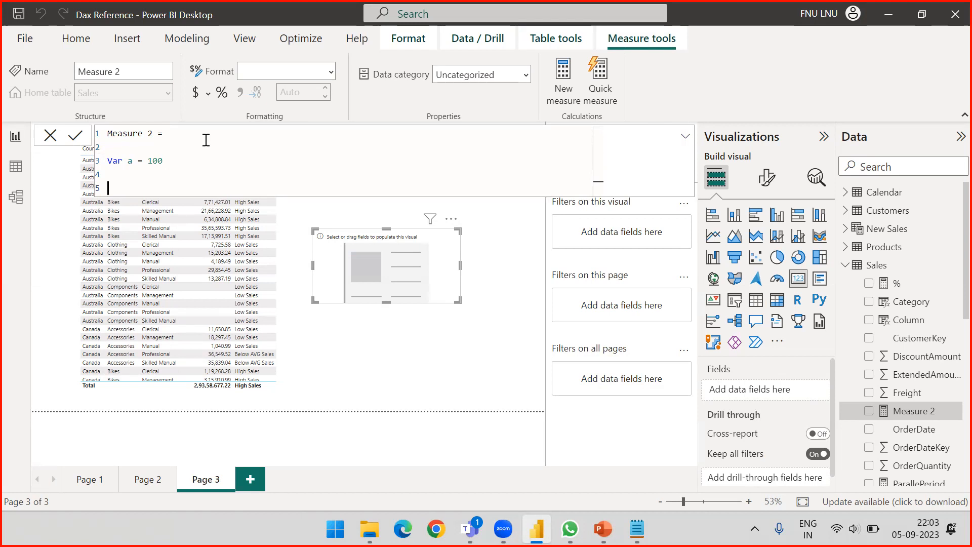
Declare variable b = 0 in the measure, and rewrite the first declaration's keyword in lowercase as var.
{"action": "type", "text": "var b ="}
{"action": "left_click", "coordinate": [117, 161]}
{"action": "key", "text": "BackSpace"}
{"action": "key", "text": "BackSpace"}
{"action": "type", "text": "va"}
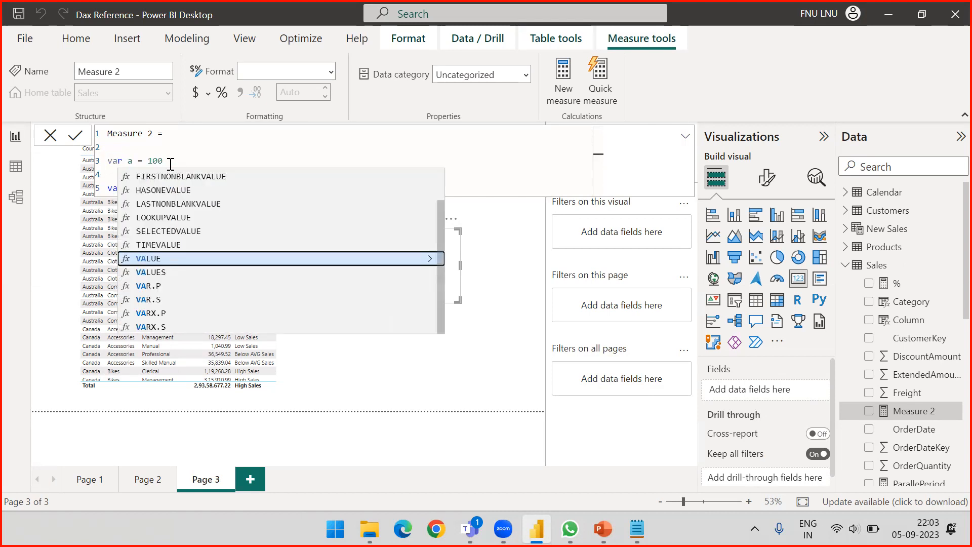
{"action": "key", "text": "Escape"}
{"action": "left_click", "coordinate": [181, 188]}
{"action": "type", "text": "0"}
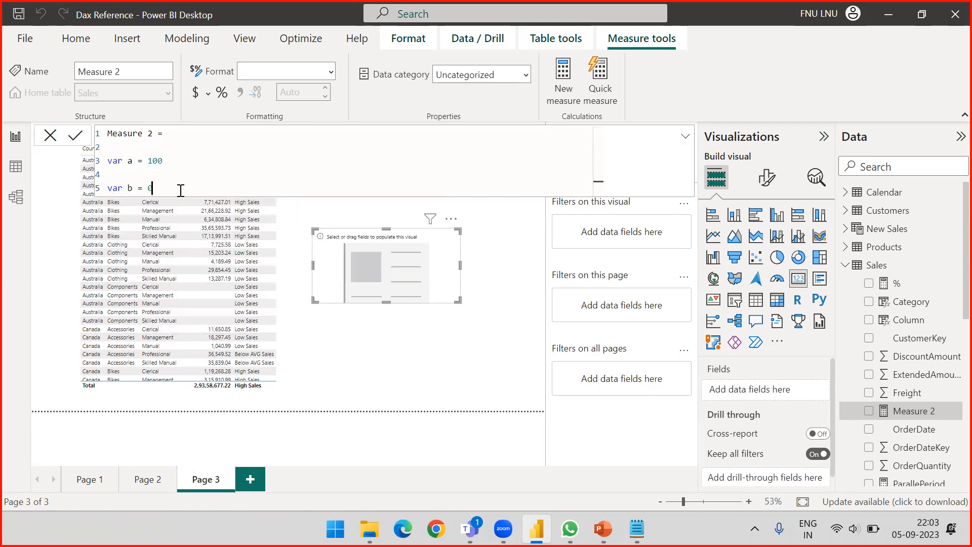
{"action": "key", "text": "shift+Return"}
{"action": "key", "text": "shift+Return"}
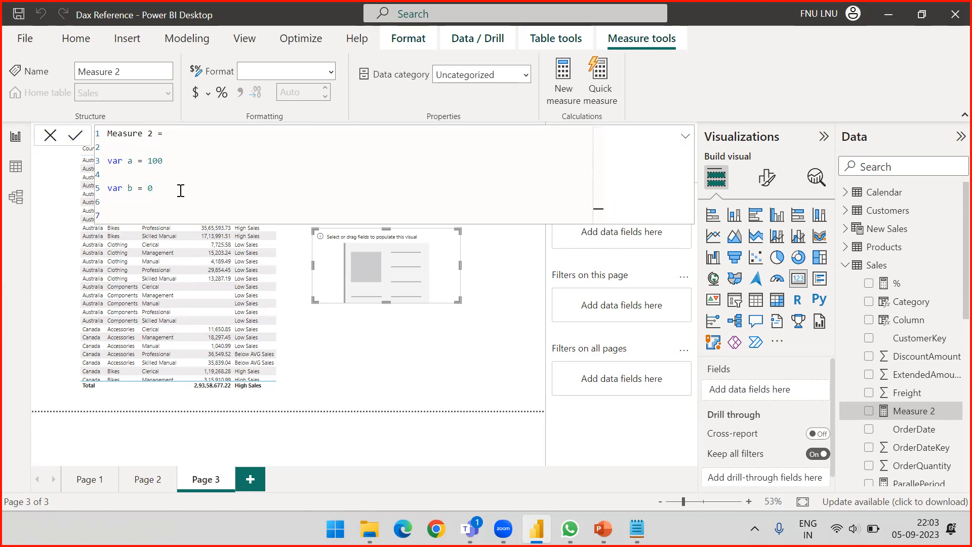
Declare variable c = 20 and add the return keyword beneath the variable declarations.
{"action": "type", "text": "var c = 20"}
{"action": "key", "text": "shift+Return"}
{"action": "key", "text": "shift+Return"}
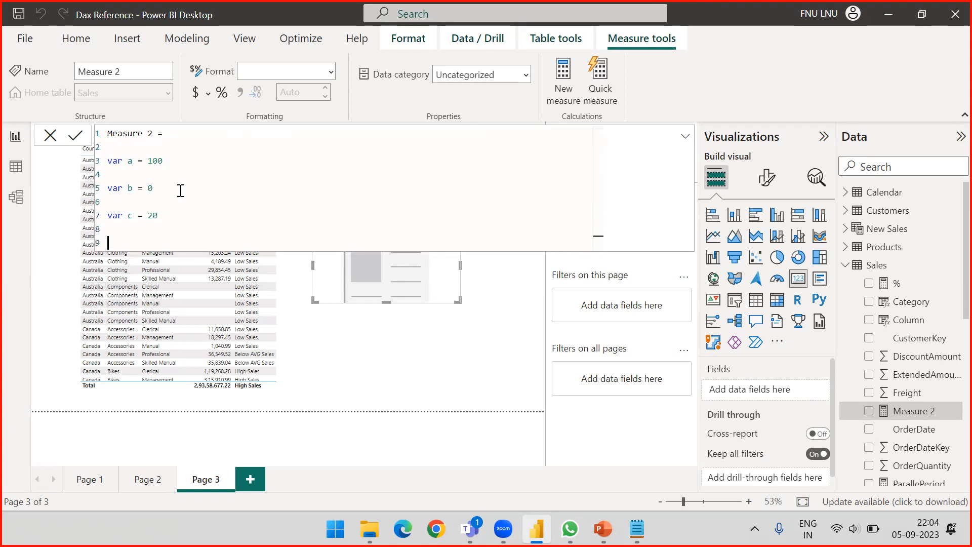
{"action": "type", "text": "return"}
{"action": "left_click", "coordinate": [155, 213]}
{"action": "left_click_drag", "start_coordinate": [154, 212], "coordinate": [107, 160]}
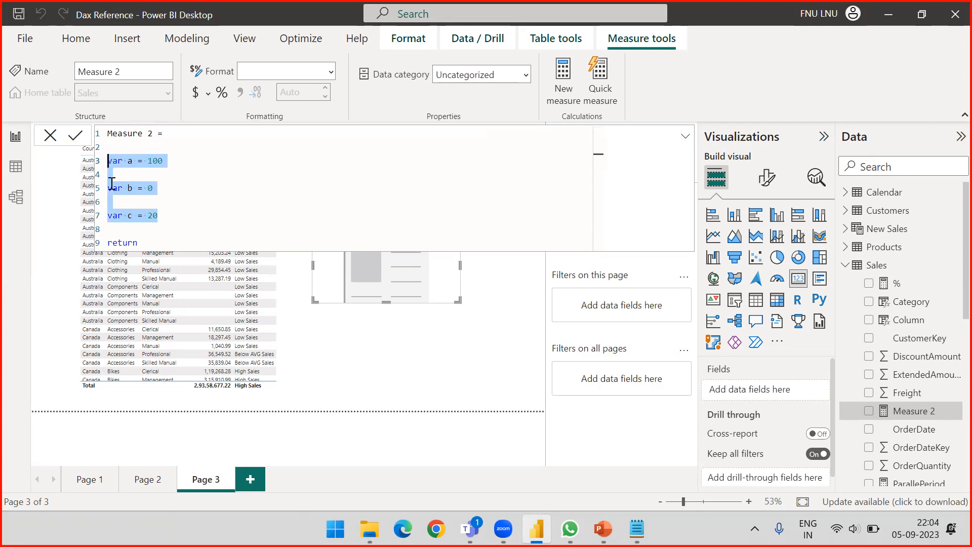
{"action": "left_click", "coordinate": [226, 245]}
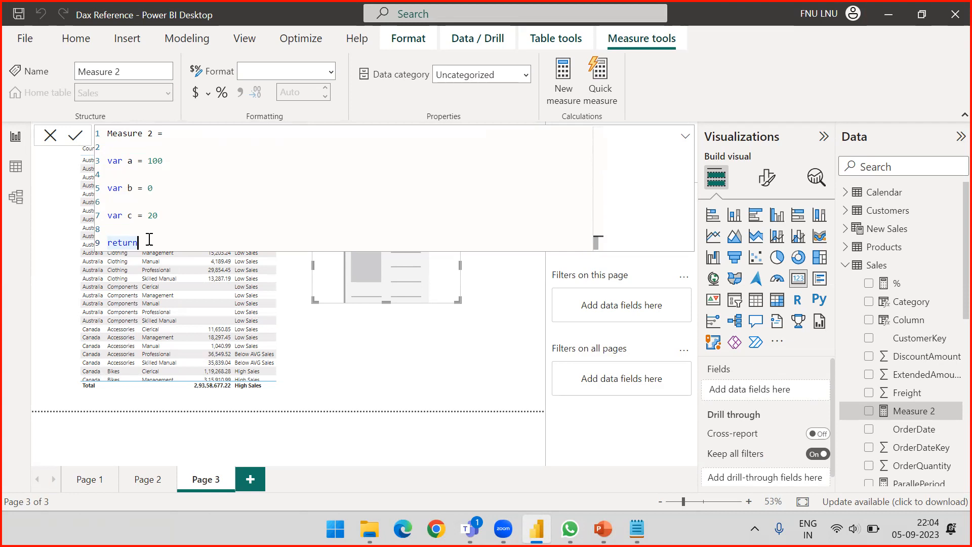
{"action": "left_click_drag", "start_coordinate": [160, 216], "coordinate": [107, 162]}
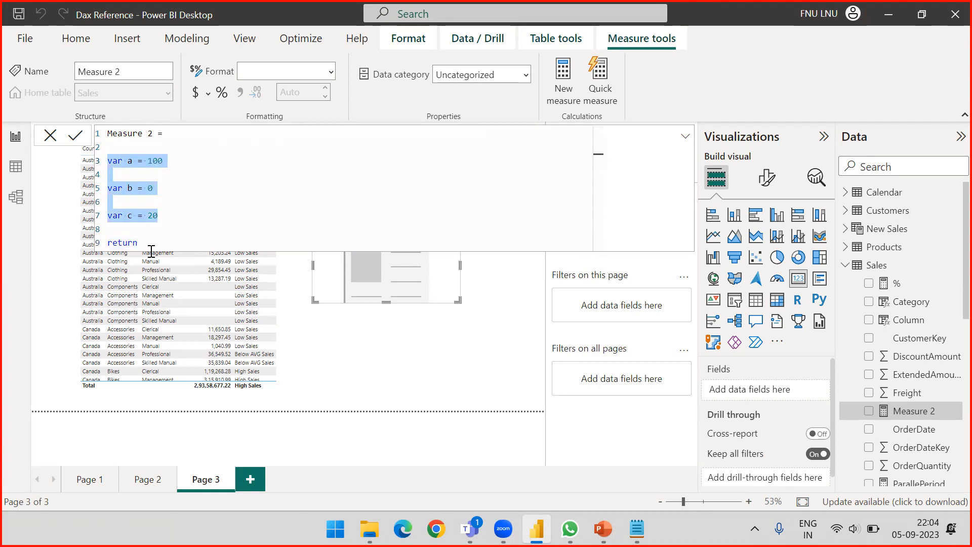
{"action": "left_click", "coordinate": [225, 244]}
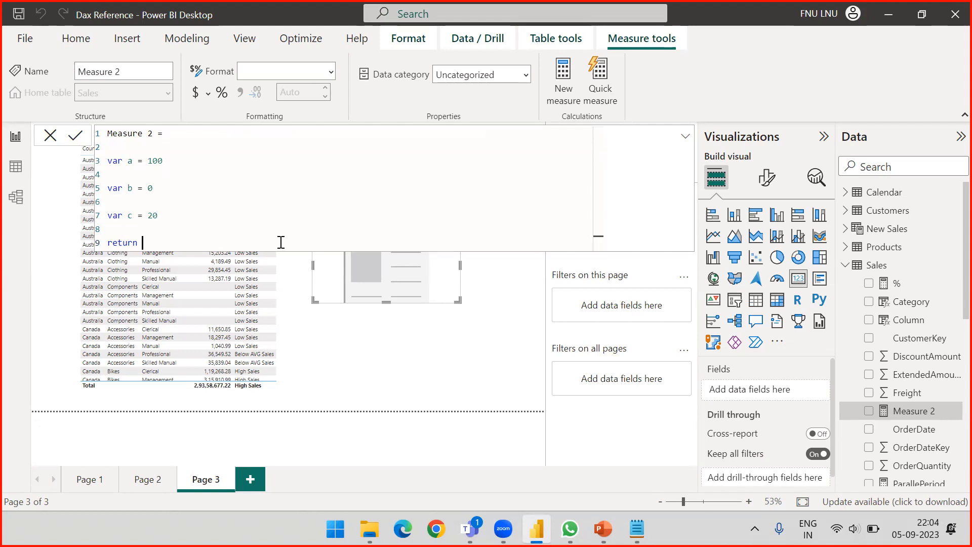
Make the measure return DIVIDE(a,b), commit it, and show the measure in the empty card visual.
{"action": "type", "text": "a"}
{"action": "key", "text": "Escape"}
{"action": "key", "text": "BackSpace"}
{"action": "type", "text": "Div"}
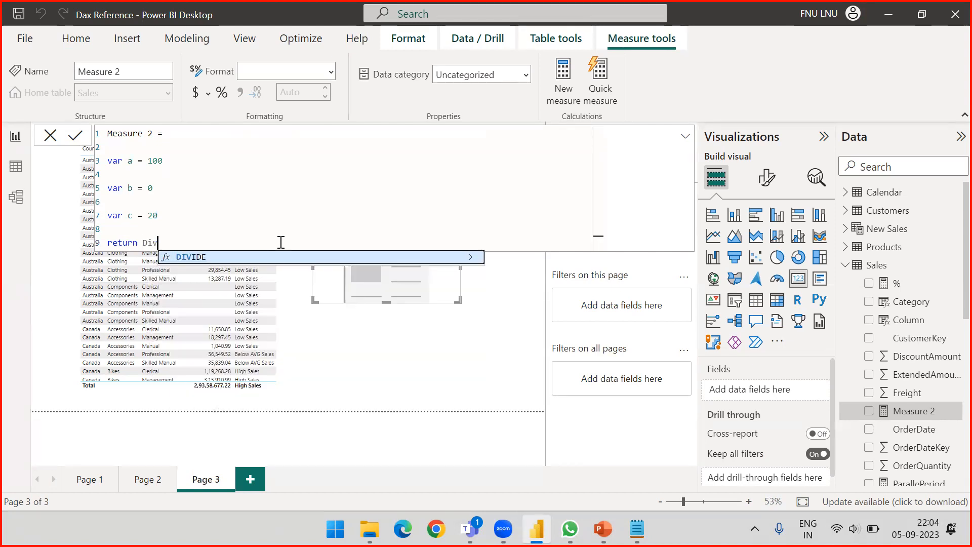
{"action": "key", "text": "Tab"}
{"action": "type", "text": "a,b"}
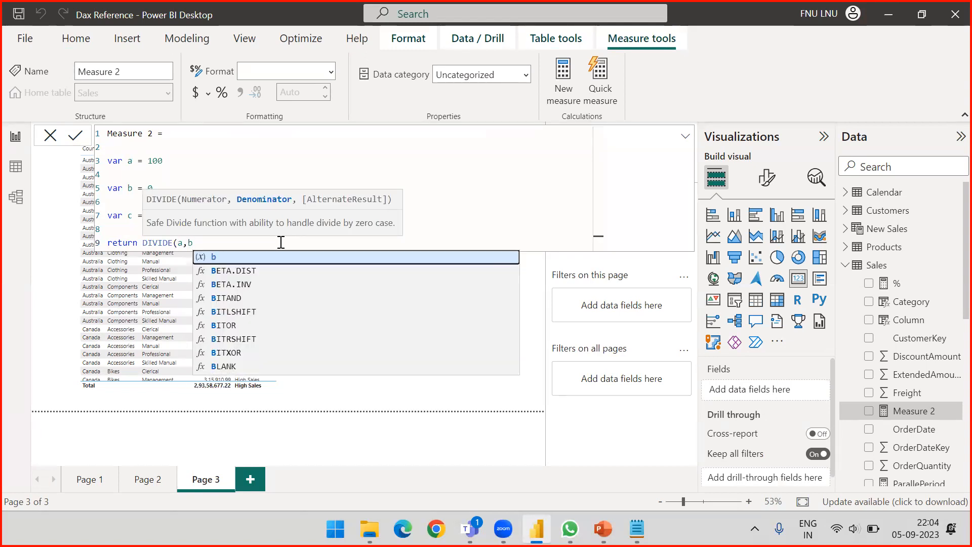
{"action": "type", "text": ")"}
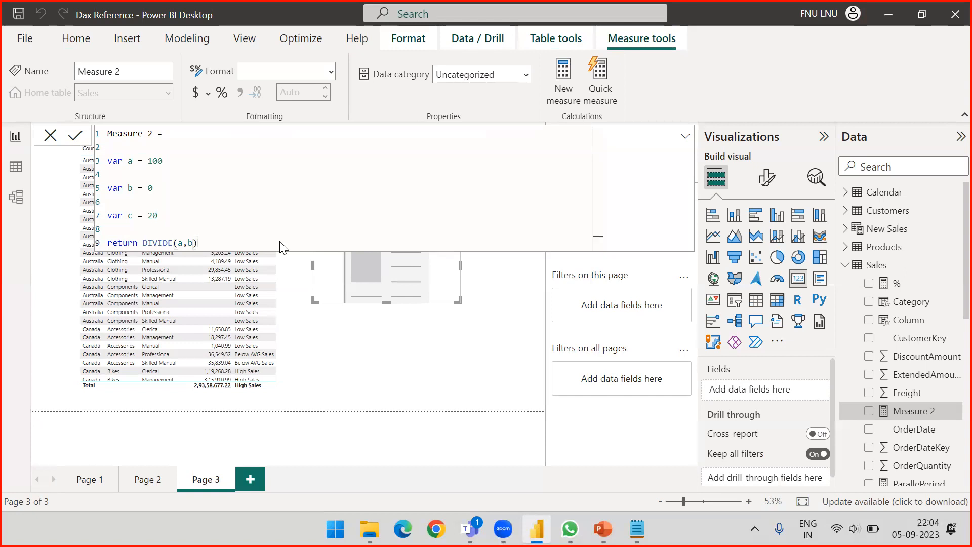
{"action": "left_click", "coordinate": [320, 328]}
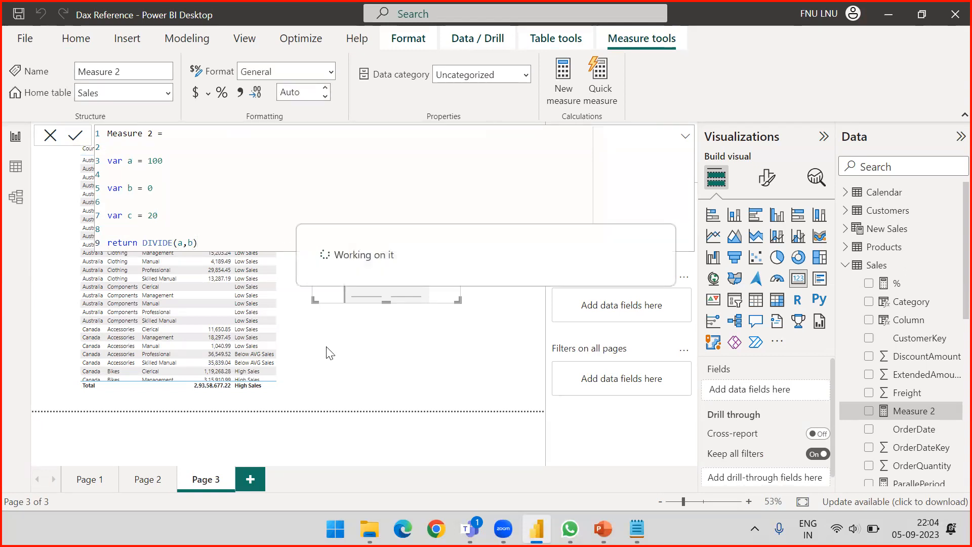
{"action": "left_click_drag", "start_coordinate": [904, 413], "coordinate": [408, 276]}
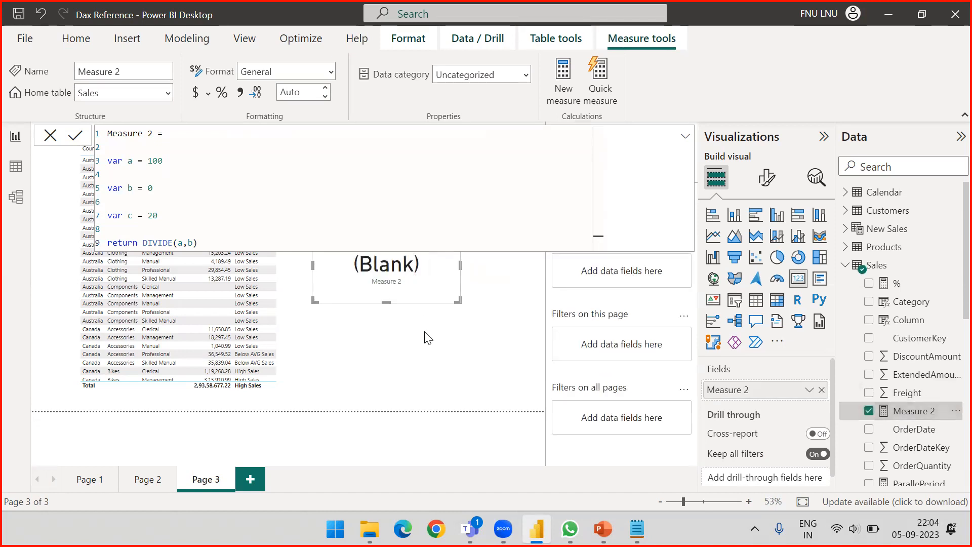
{"action": "left_click", "coordinate": [428, 291]}
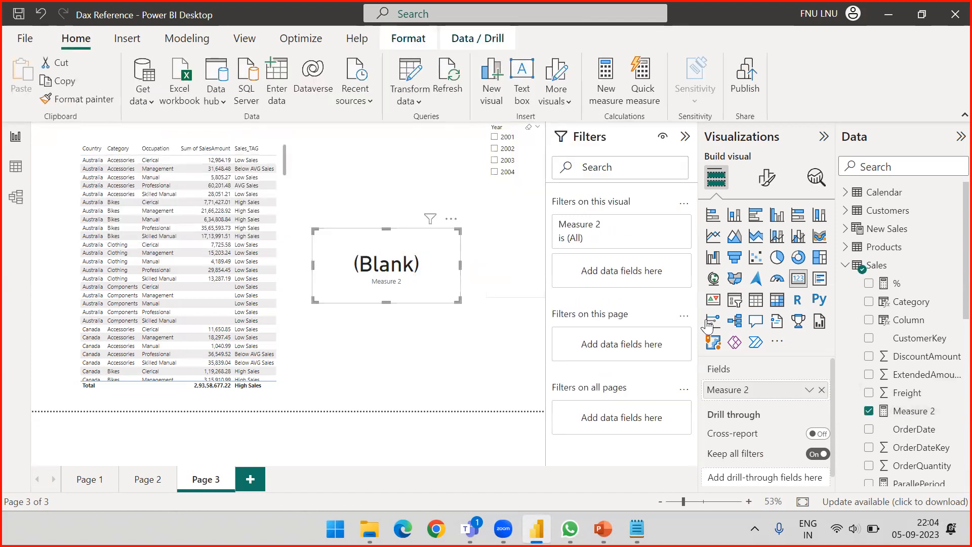
Replace the DIVIDE call in the measure's return expression with a/b and commit the formula.
{"action": "left_click", "coordinate": [910, 414]}
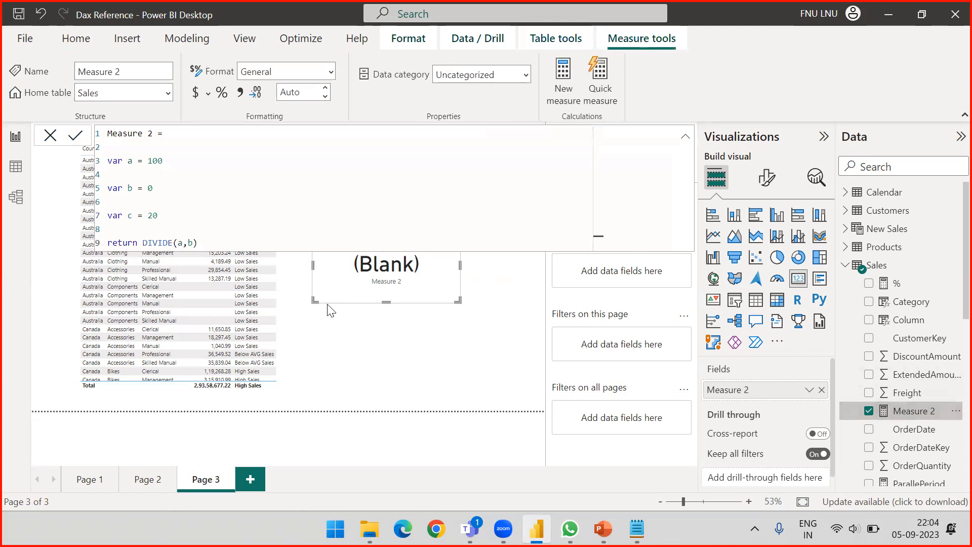
{"action": "left_click", "coordinate": [198, 241]}
{"action": "left_click_drag", "start_coordinate": [200, 241], "coordinate": [143, 244]}
{"action": "type", "text": "a/b"}
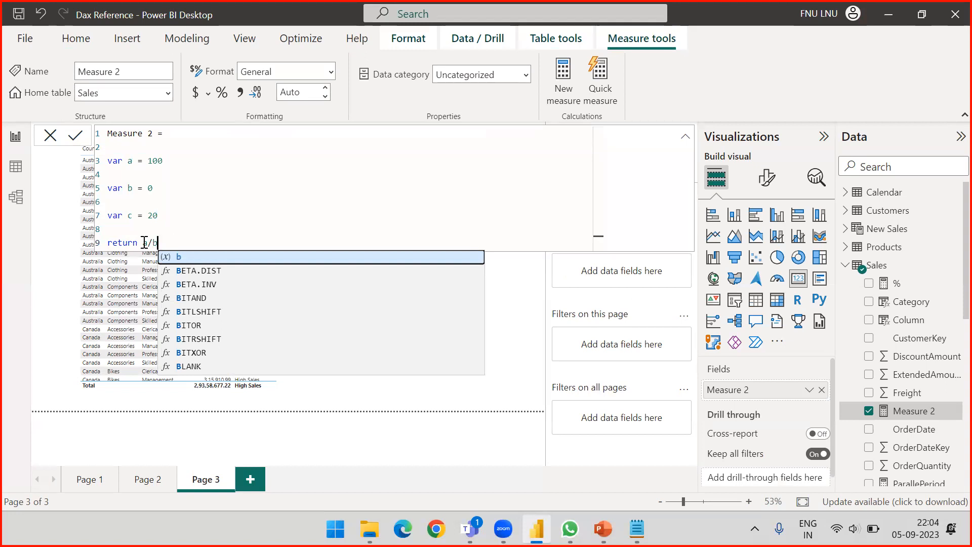
{"action": "key", "text": "Return"}
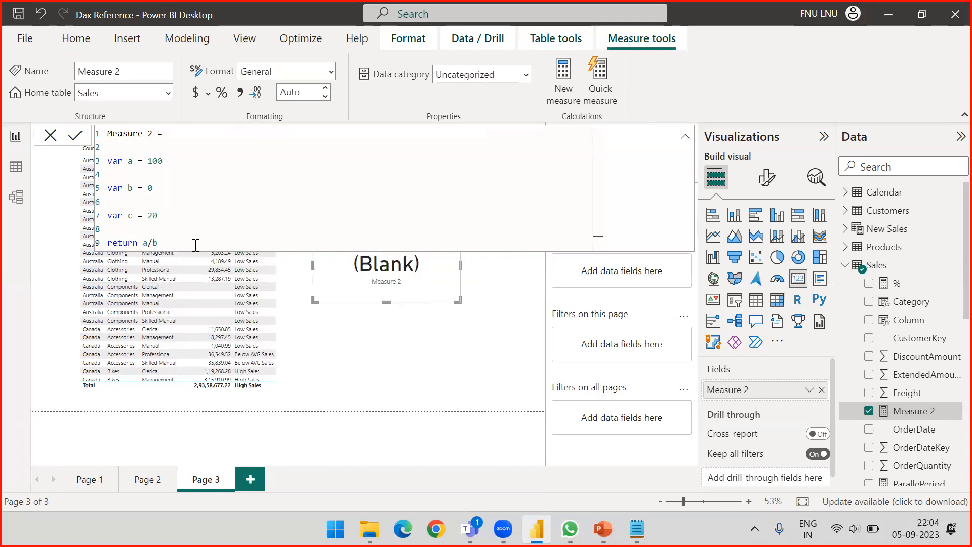
{"action": "key", "text": "Return"}
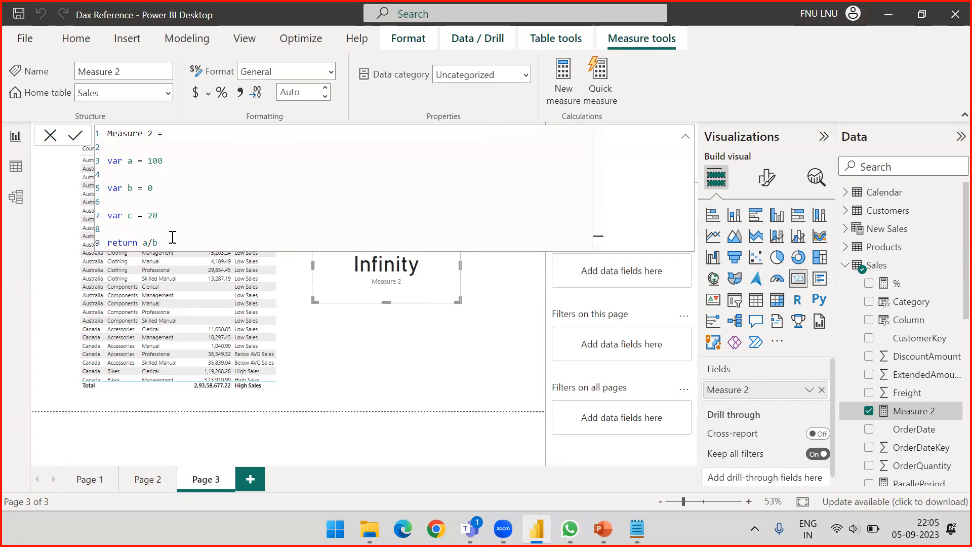
Wrap the returned division in IFERROR with a/c as the fallback, giving IFERROR(a/b , a/c), and commit the measure.
{"action": "left_click_drag", "start_coordinate": [159, 243], "coordinate": [143, 243]}
{"action": "left_click", "coordinate": [153, 244]}
{"action": "left_click", "coordinate": [143, 244]}
{"action": "type", "text": "IF"}
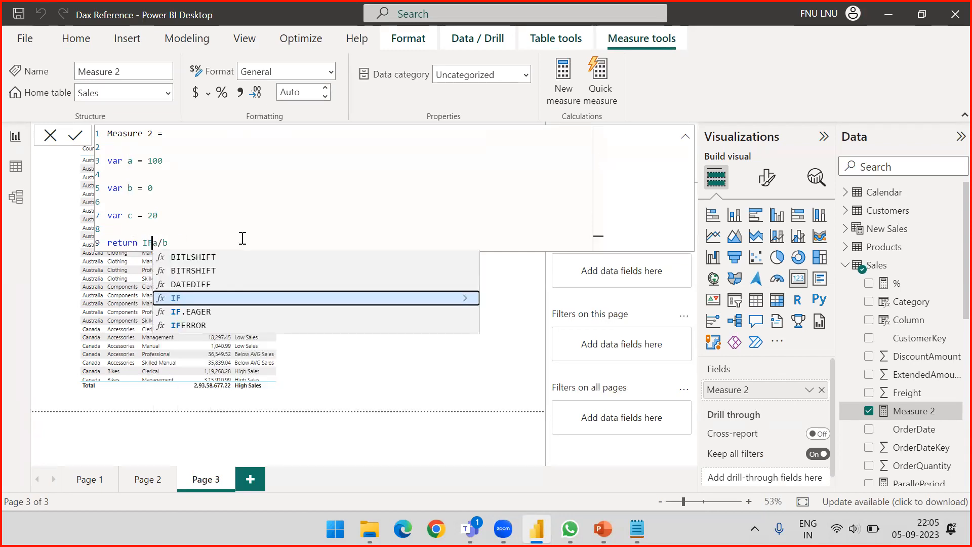
{"action": "type", "text": "E"}
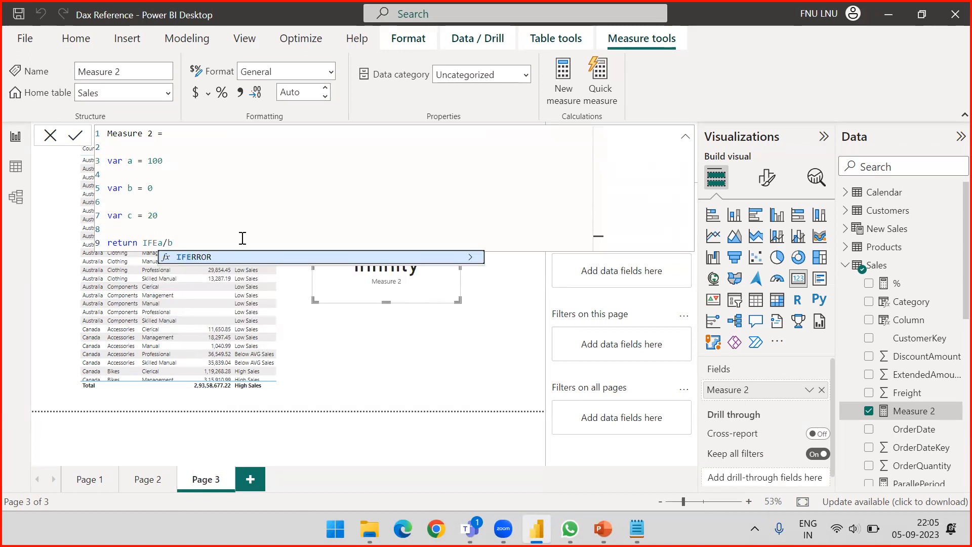
{"action": "key", "text": "Tab"}
{"action": "key", "text": "Right"}
{"action": "key", "text": "Right"}
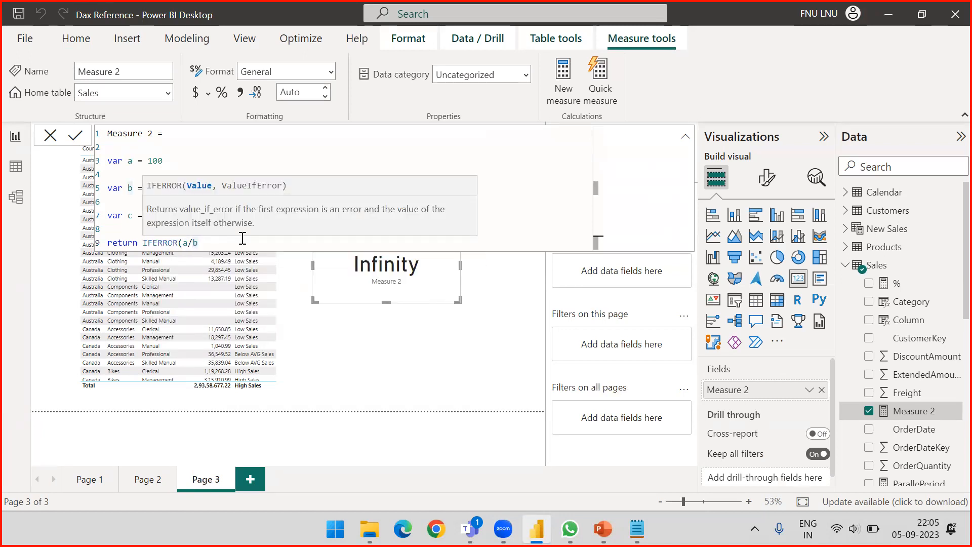
{"action": "type", "text": ", "}
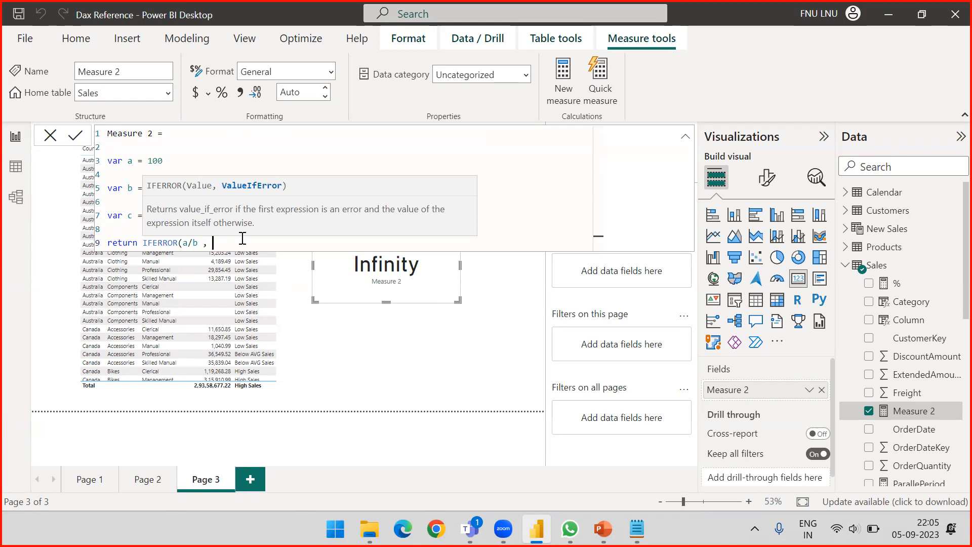
{"action": "type", "text": "a/c"}
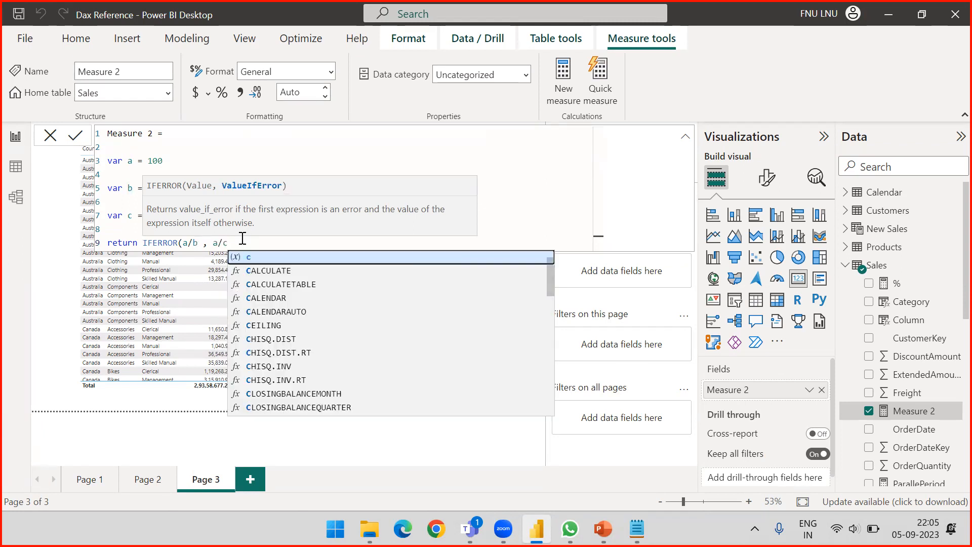
{"action": "type", "text": ")"}
{"action": "key", "text": "Return"}
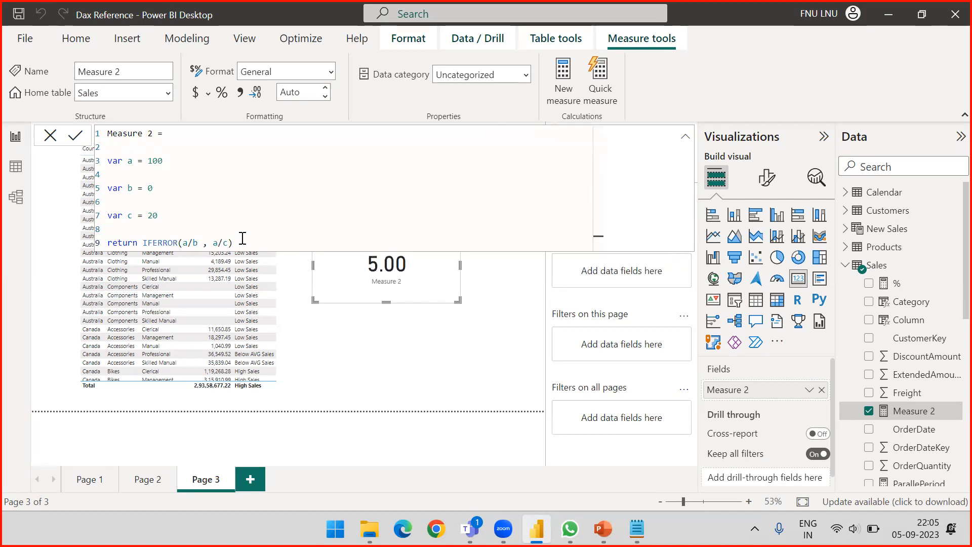
Examine the a/c fallback and the values of a and c, and collapse the formula editor to inspect the card visual.
{"action": "left_click_drag", "start_coordinate": [234, 242], "coordinate": [213, 242]}
{"action": "double_click", "coordinate": [152, 161]}
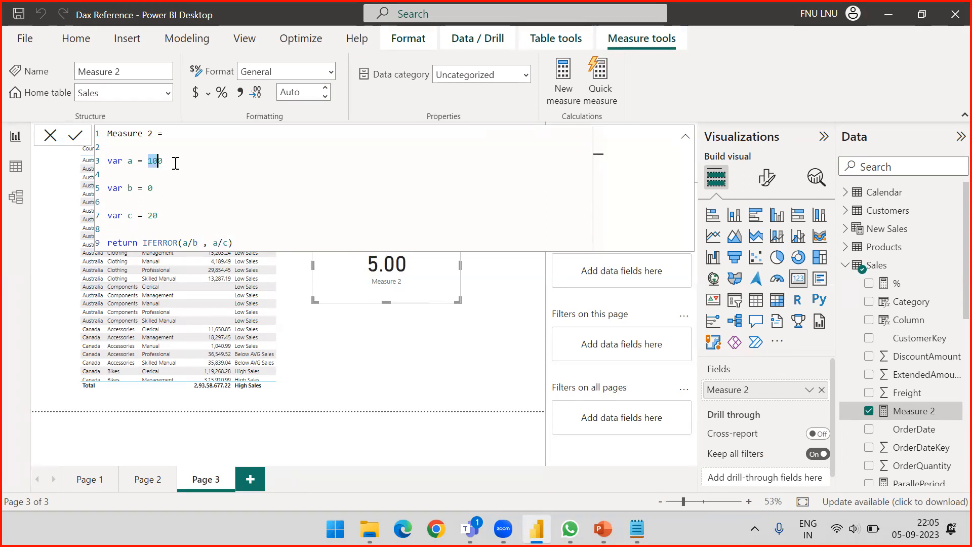
{"action": "double_click", "coordinate": [152, 215]}
{"action": "left_click", "coordinate": [373, 355]}
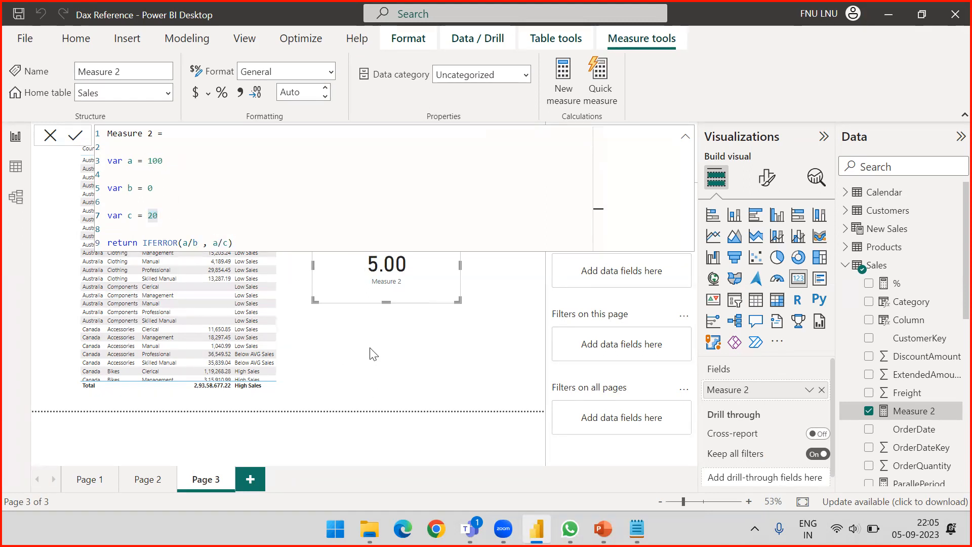
{"action": "left_click", "coordinate": [685, 137]}
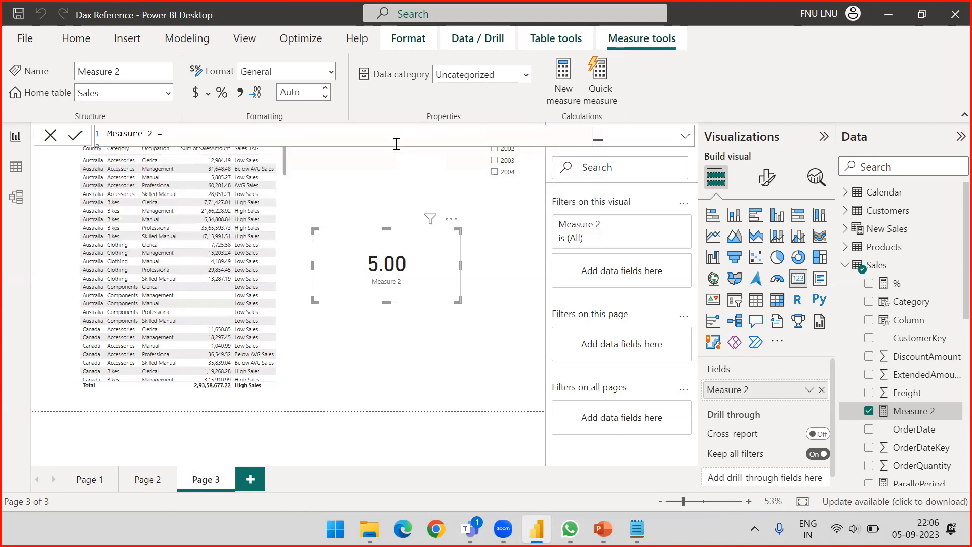
{"action": "left_click", "coordinate": [407, 183]}
{"action": "left_click", "coordinate": [408, 242]}
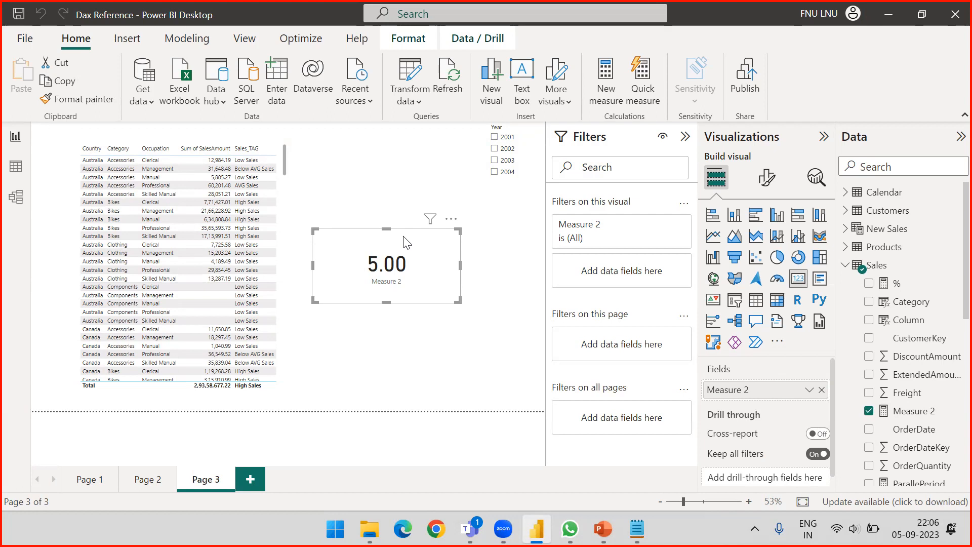
{"action": "left_click", "coordinate": [464, 253]}
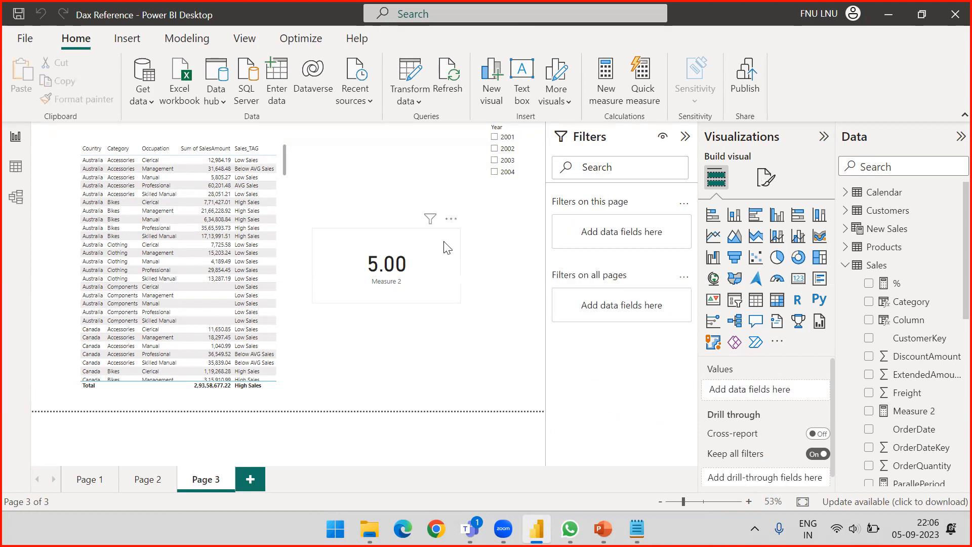
{"action": "left_click", "coordinate": [446, 247]}
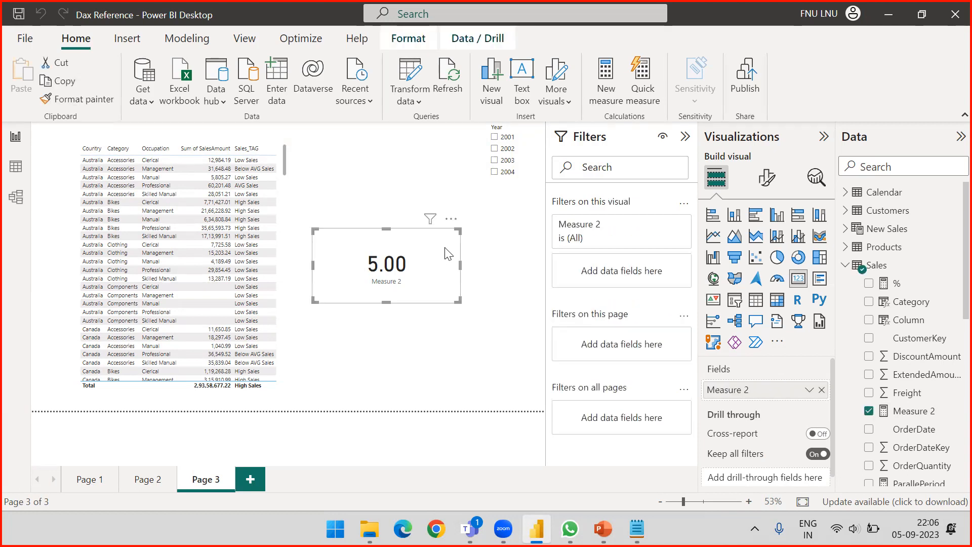
Review the IFERROR expression in Measure 2 against the card visual, and collapse the formula editor.
{"action": "left_click", "coordinate": [911, 410]}
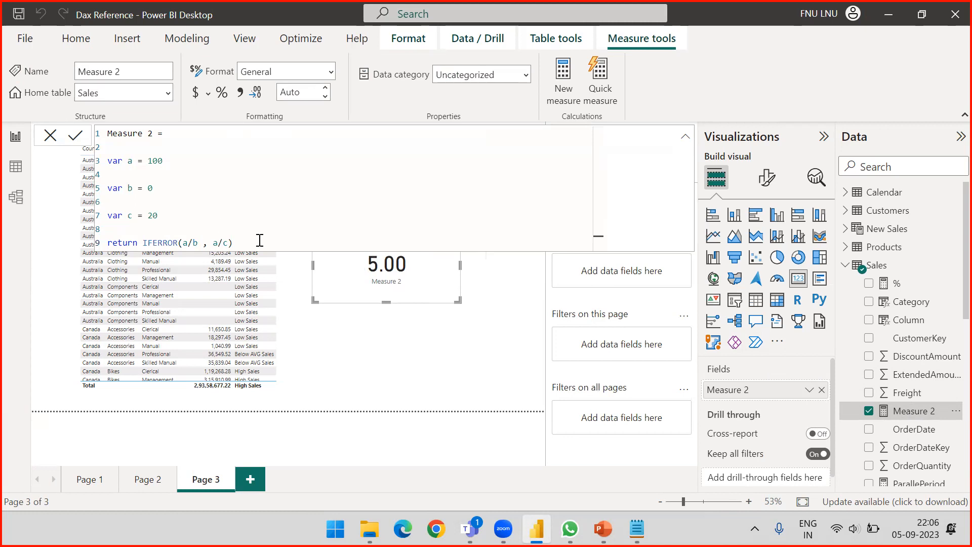
{"action": "left_click_drag", "start_coordinate": [260, 241], "coordinate": [143, 244]}
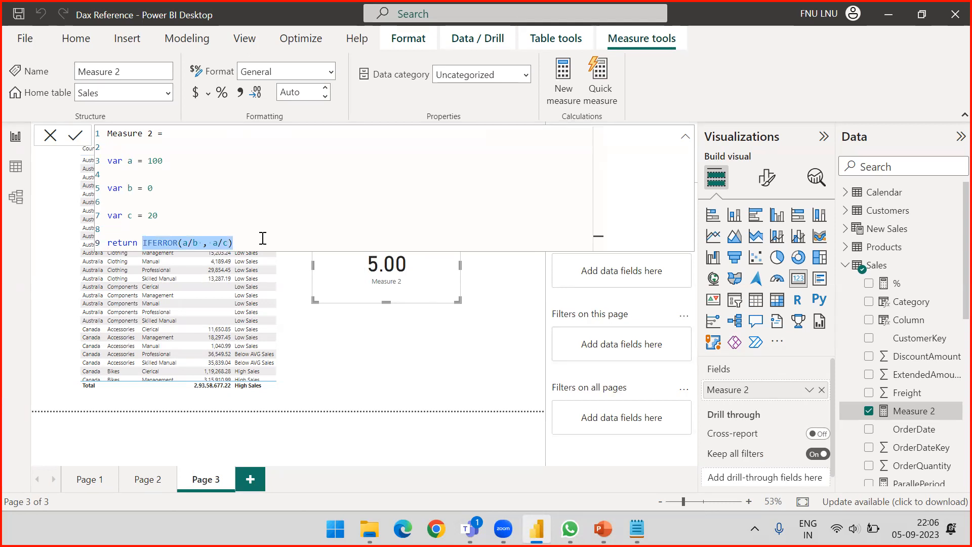
{"action": "left_click", "coordinate": [348, 354]}
{"action": "left_click", "coordinate": [687, 136]}
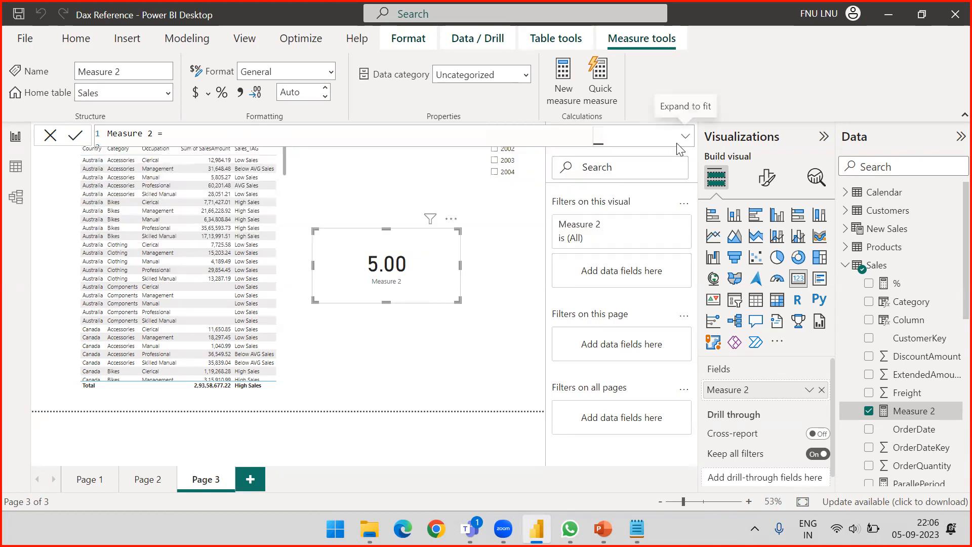
{"action": "left_click", "coordinate": [474, 325]}
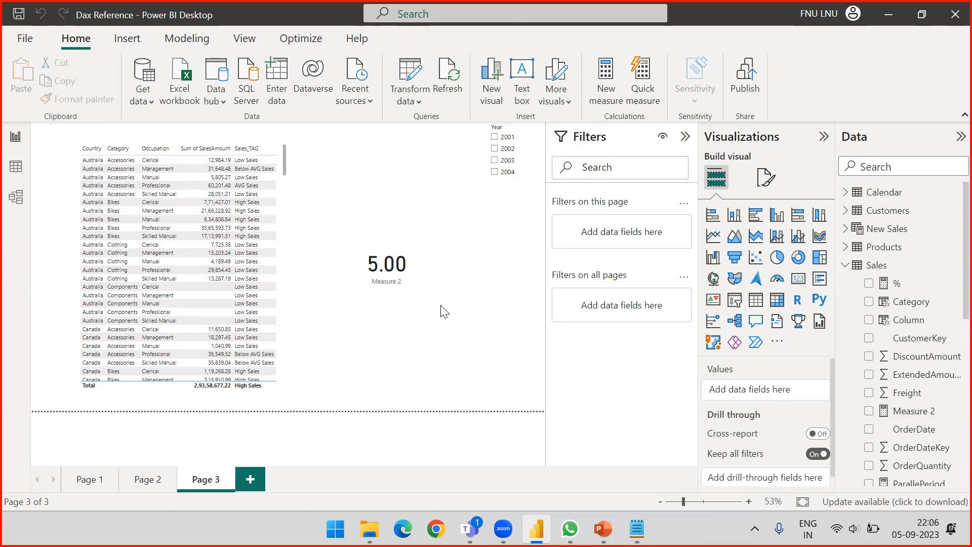
Shrink the Measure 2 card visual in width and height, and deselect it.
{"action": "left_click", "coordinate": [446, 247]}
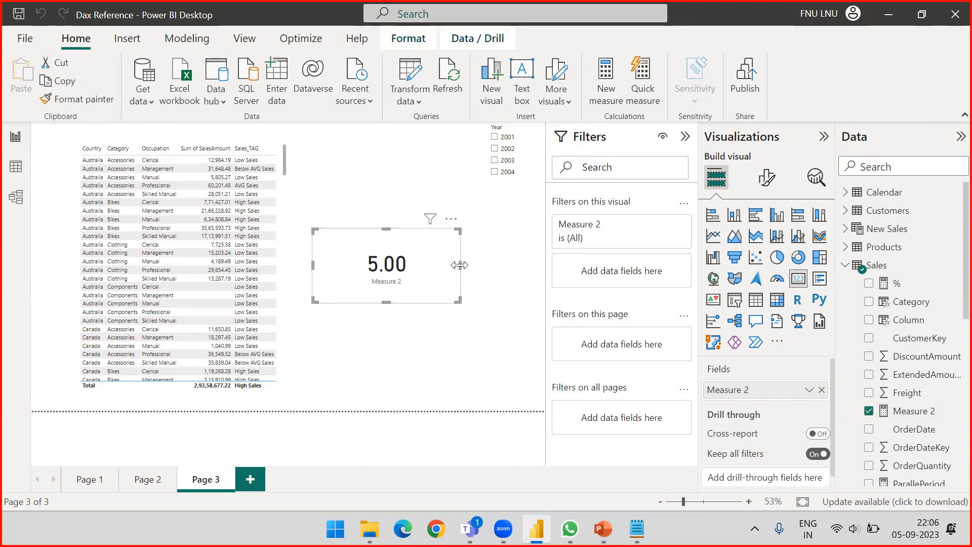
{"action": "left_click_drag", "start_coordinate": [460, 265], "coordinate": [420, 266]}
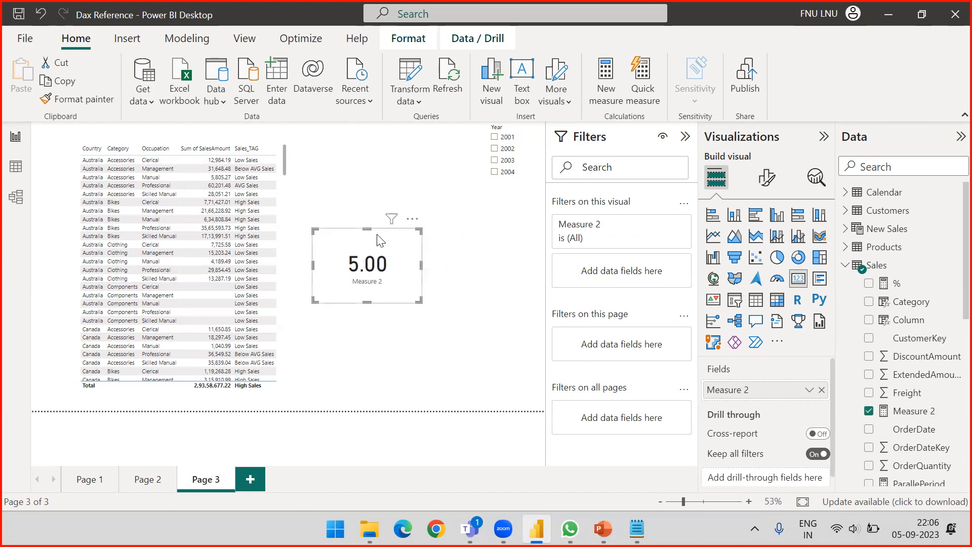
{"action": "left_click_drag", "start_coordinate": [368, 229], "coordinate": [369, 252]}
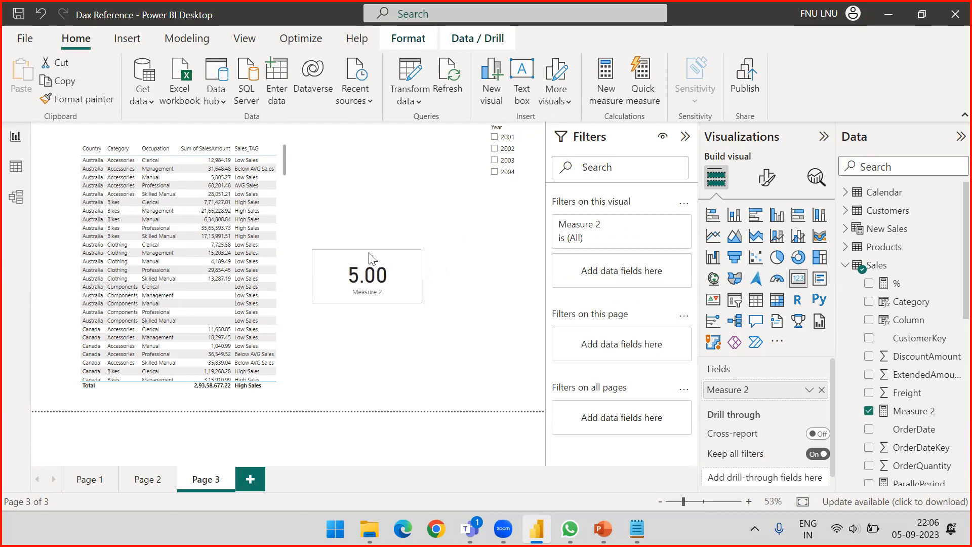
{"action": "left_click", "coordinate": [434, 274]}
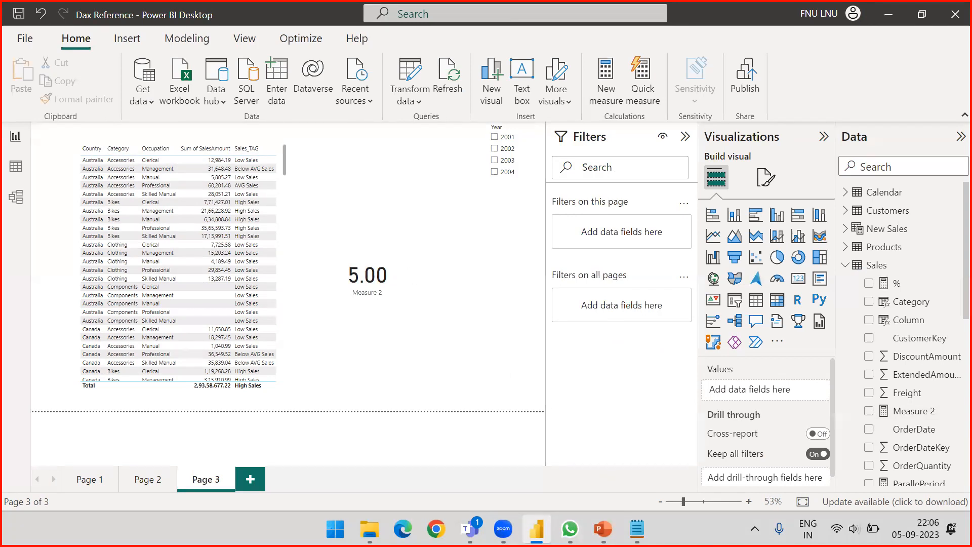
After checking the Logical Functions slide in PowerPoint, return to Power BI and replace Measure 2's whole expression with TRUE(), committing it.
{"action": "left_click", "coordinate": [602, 529]}
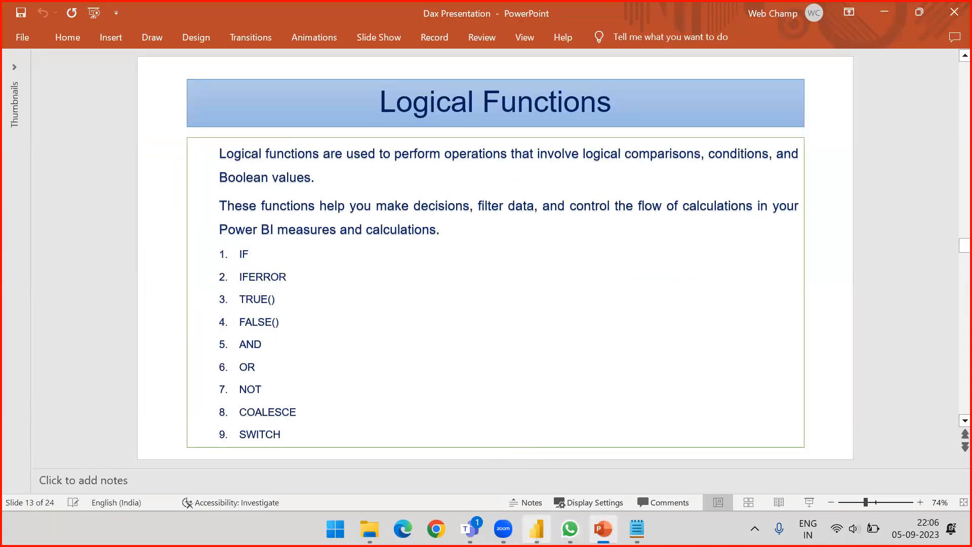
{"action": "left_click", "coordinate": [537, 529]}
{"action": "left_click", "coordinate": [926, 412]}
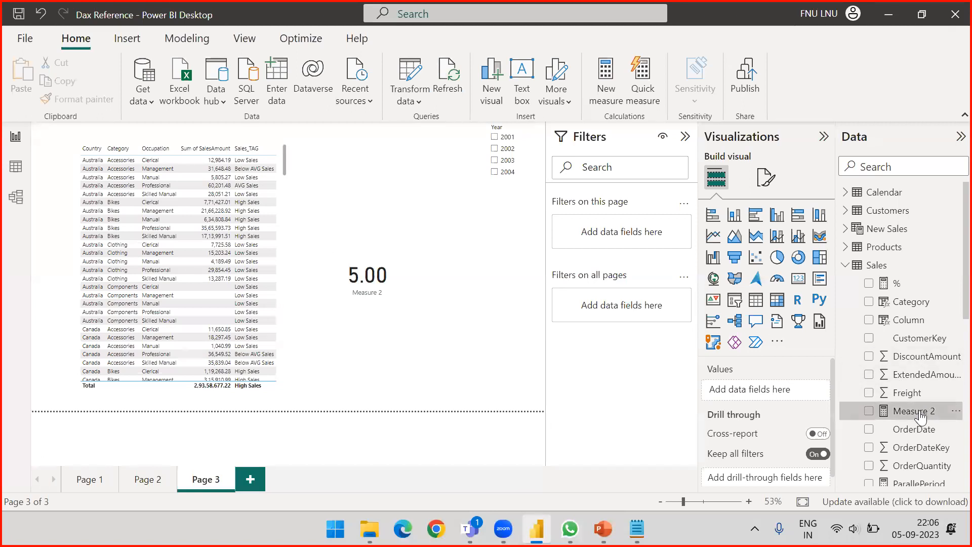
{"action": "left_click_drag", "start_coordinate": [243, 242], "coordinate": [105, 162]}
{"action": "key", "text": "BackSpace"}
{"action": "key", "text": "BackSpace"}
{"action": "key", "text": "BackSpace"}
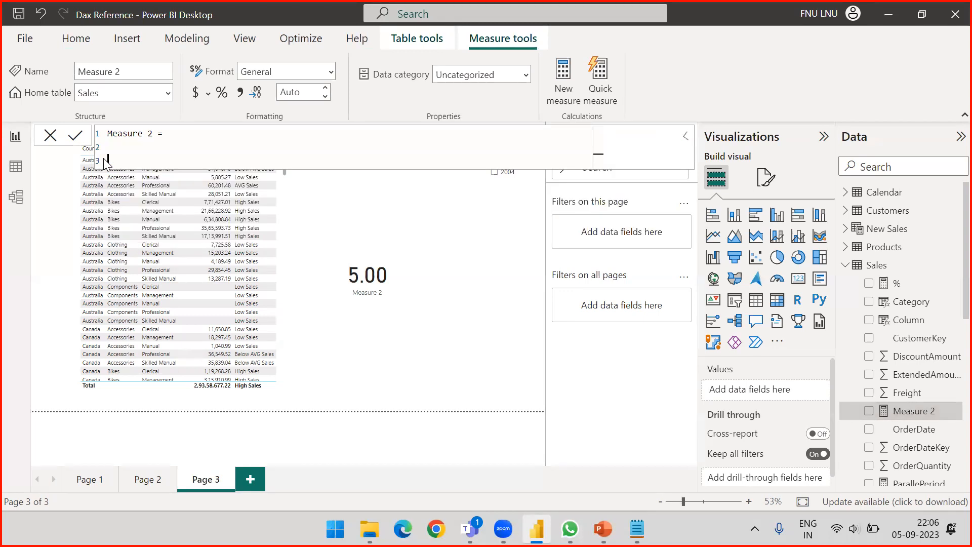
{"action": "type", "text": "TRUE()"}
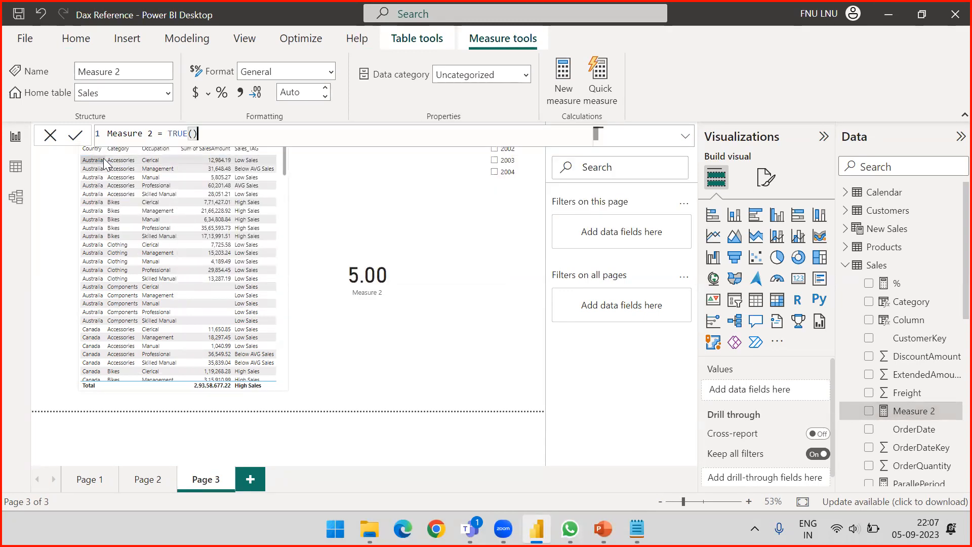
{"action": "key", "text": "Return"}
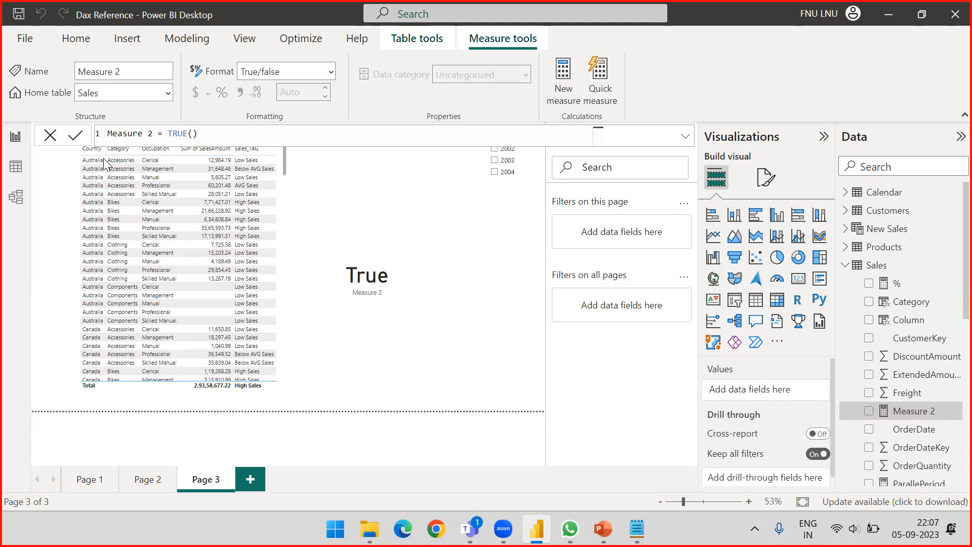
Replace TRUE() in Measure 2 with FALSE() and commit the formula.
{"action": "left_click_drag", "start_coordinate": [167, 134], "coordinate": [226, 137]}
{"action": "key", "text": "BackSpace"}
{"action": "type", "text": "FAL"}
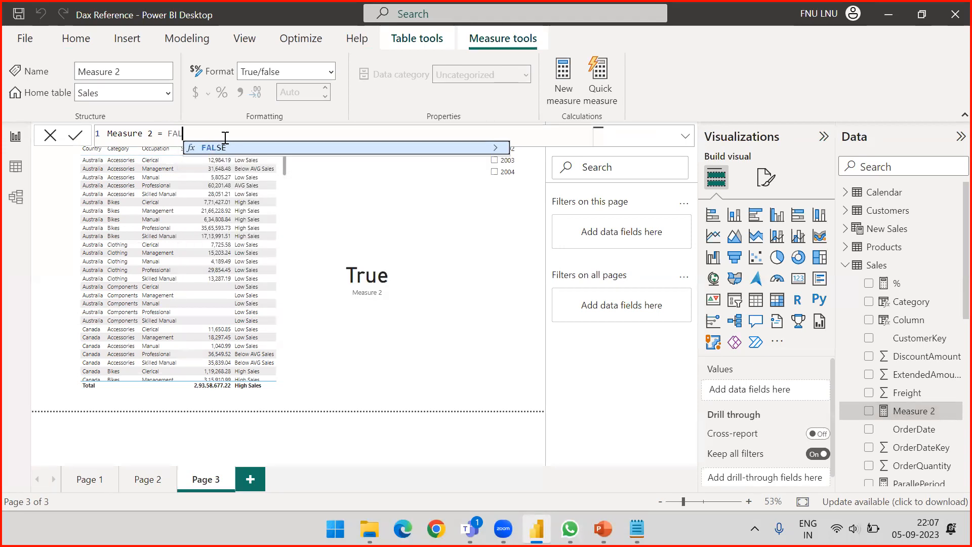
{"action": "type", "text": "SE()"}
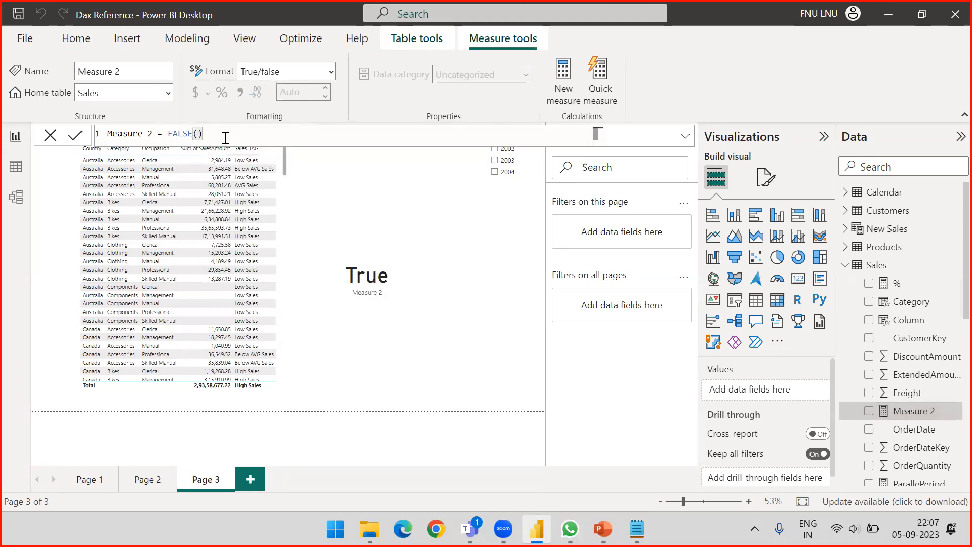
{"action": "key", "text": "Return"}
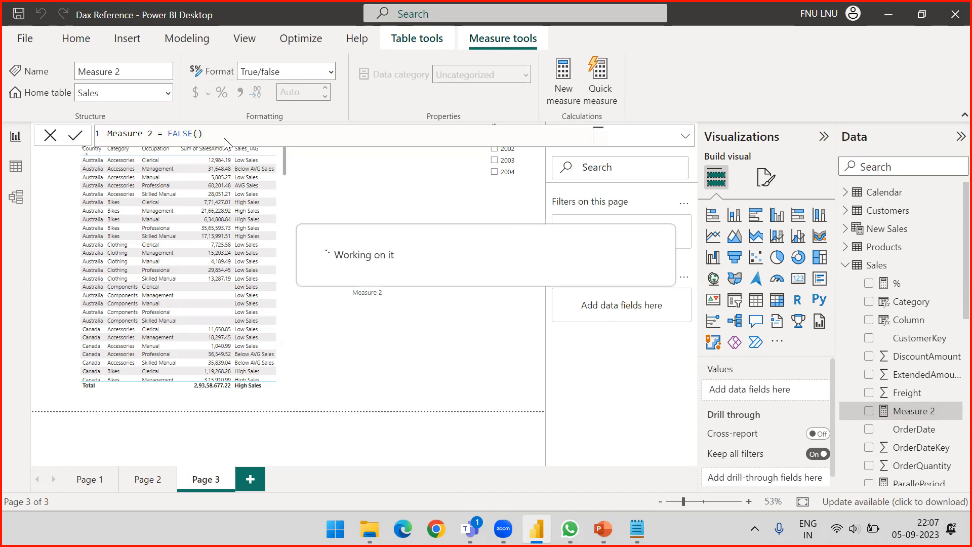
Replace the expression in Measure 2 with IF(TRUE(), 100, 200) and commit the formula.
{"action": "left_click_drag", "start_coordinate": [203, 133], "coordinate": [167, 134]}
{"action": "type", "text": "IF(TRUE(),"}
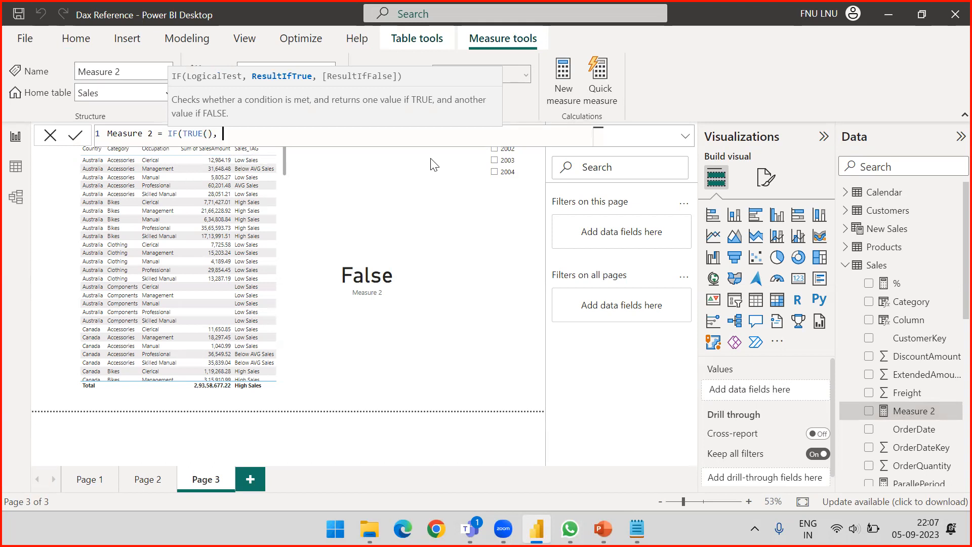
{"action": "type", "text": " 100, "}
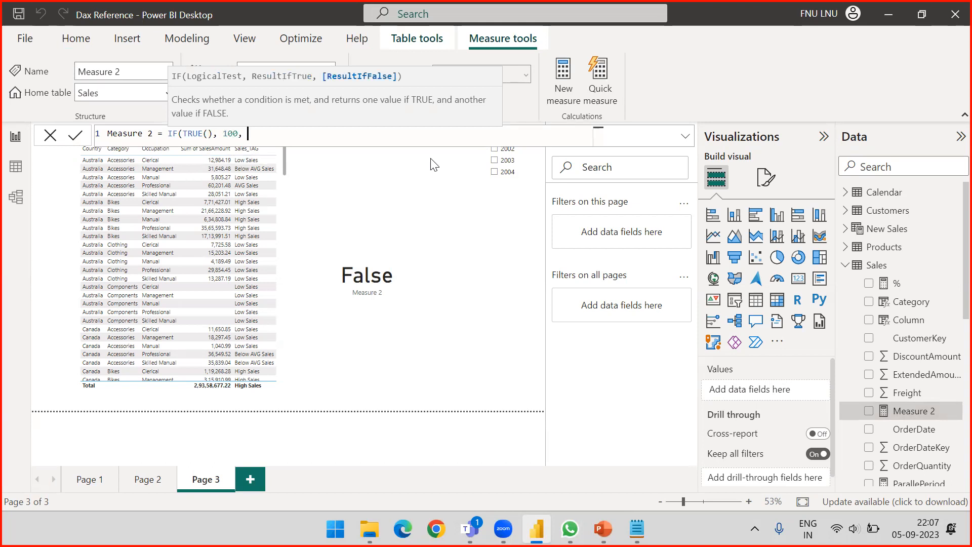
{"action": "type", "text": "200)"}
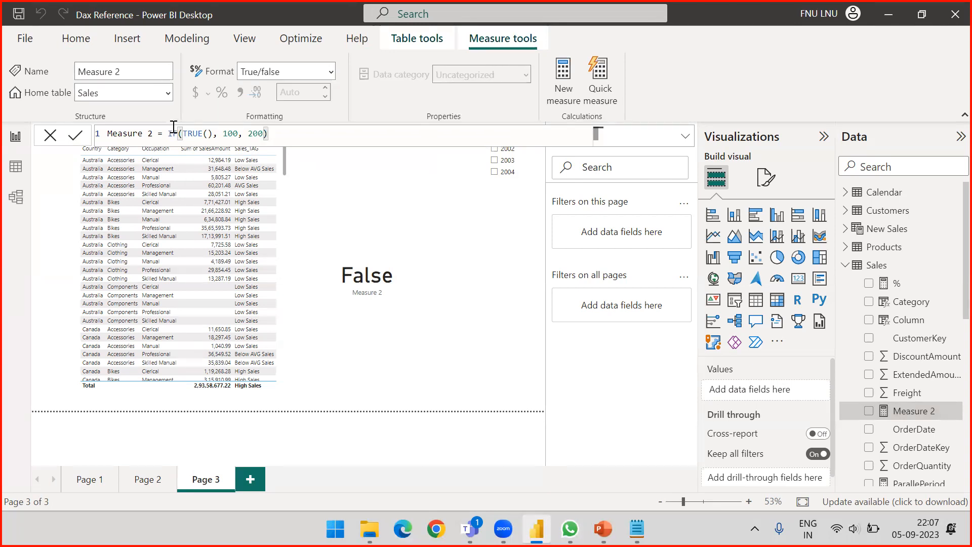
{"action": "left_click_drag", "start_coordinate": [183, 134], "coordinate": [211, 136]}
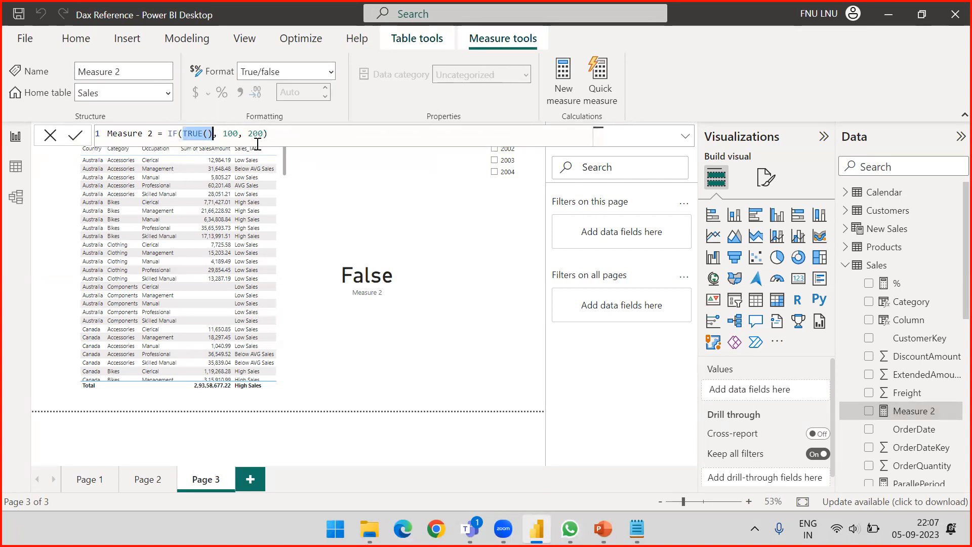
{"action": "left_click", "coordinate": [292, 131]}
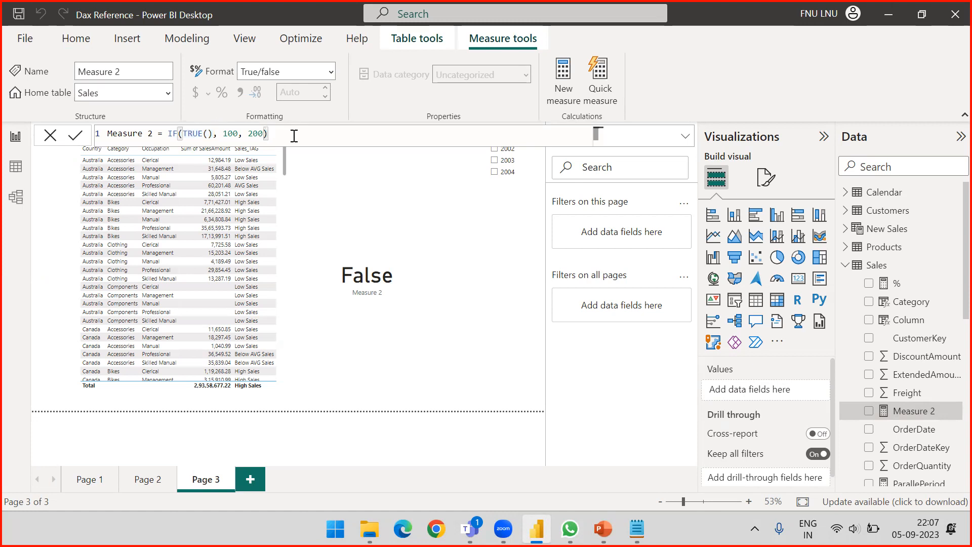
{"action": "key", "text": "Return"}
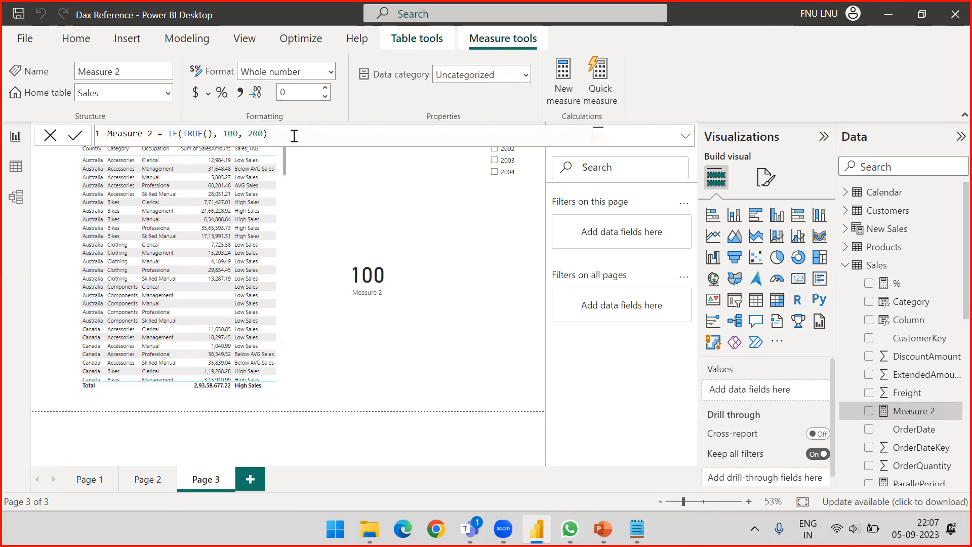
Clear the IF expression from Measure 2, and check the logical functions list in PowerPoint before returning to Power BI.
{"action": "left_click_drag", "start_coordinate": [284, 135], "coordinate": [165, 133]}
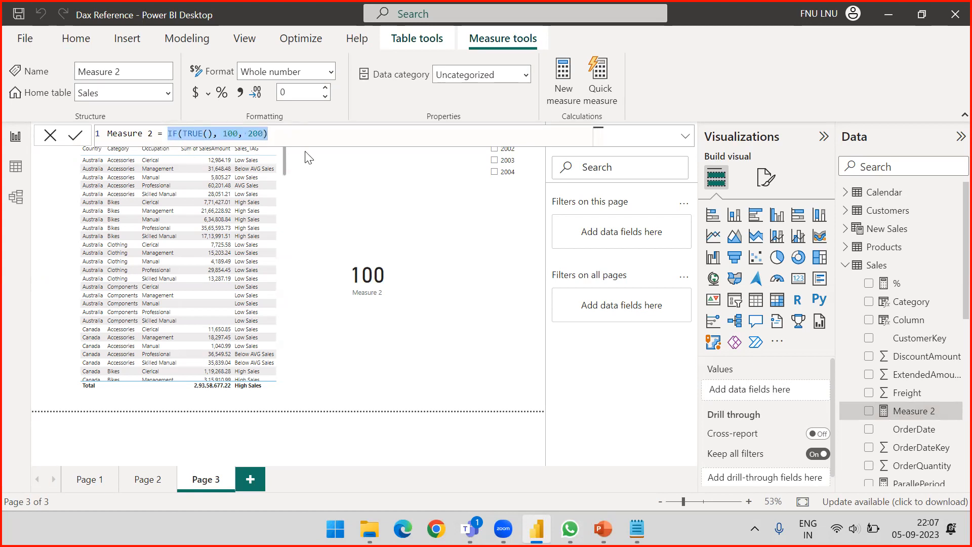
{"action": "key", "text": "Delete"}
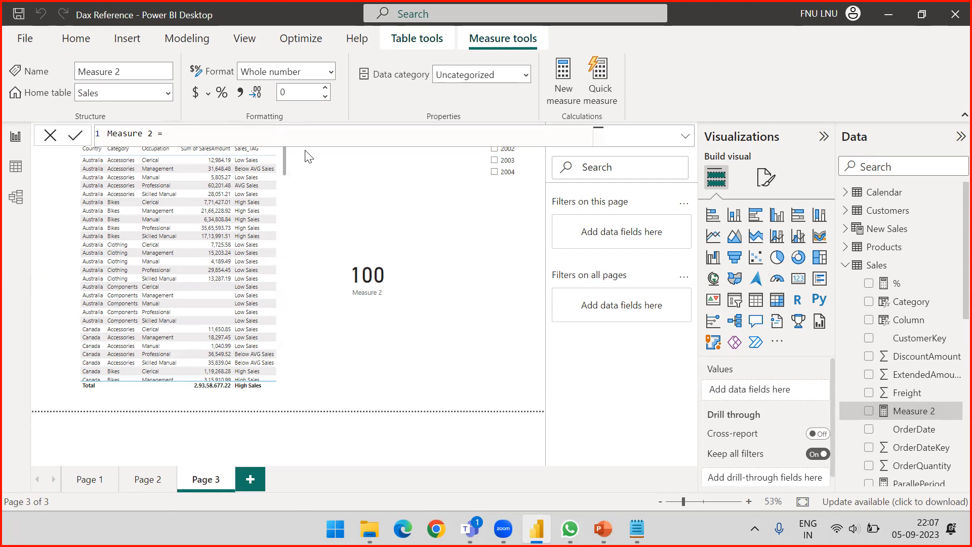
{"action": "key", "text": "alt+Tab"}
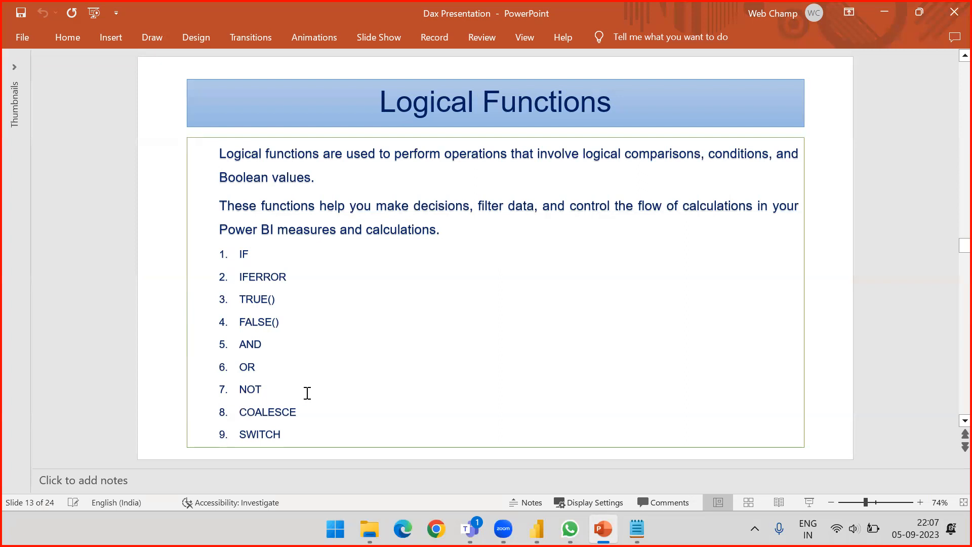
{"action": "left_click", "coordinate": [536, 529]}
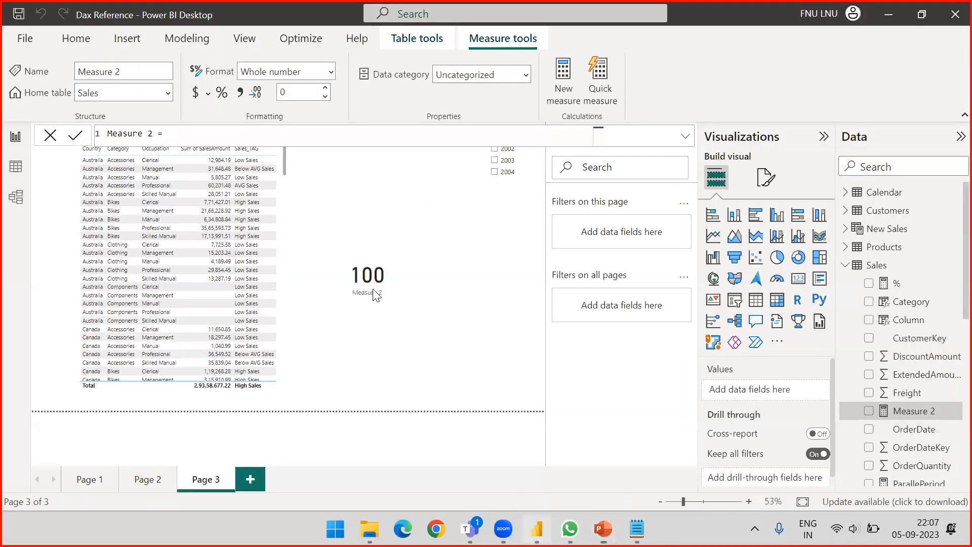
Declare the variables a = 10 and b = 20 on separate lines in the Measure 2 formula.
{"action": "key", "text": "shift+Return"}
{"action": "key", "text": "shift+Return"}
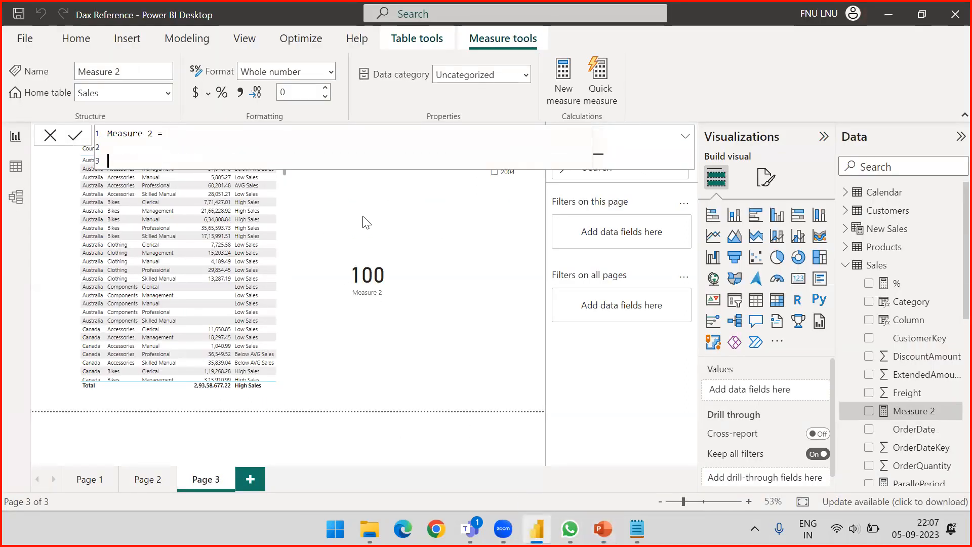
{"action": "type", "text": "var "}
{"action": "type", "text": "a"}
{"action": "type", "text": " = 1-"}
{"action": "type", "text": "0"}
{"action": "key", "text": "shift+Return"}
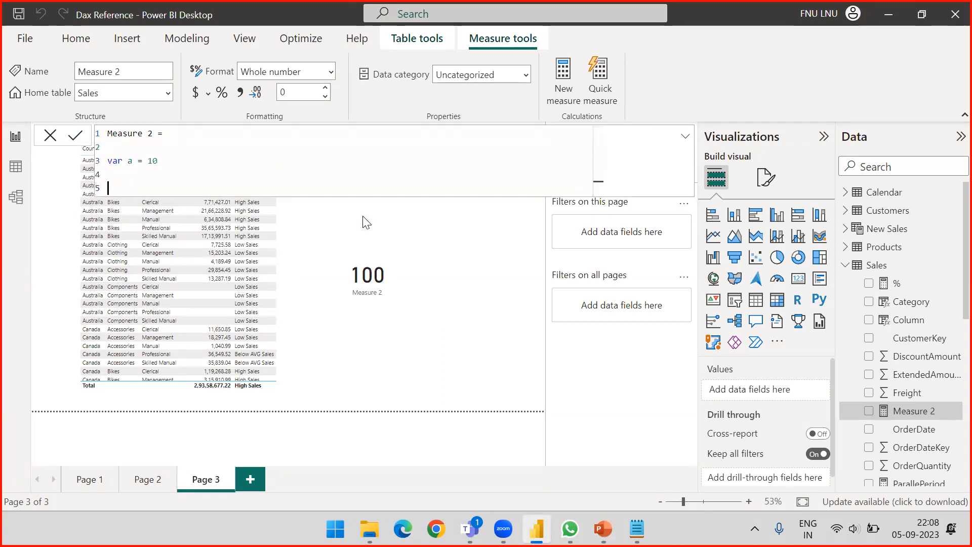
{"action": "type", "text": "var b = 20"}
Add the variables c = 30 and d = 40 below b, leaving a blank line after them.
{"action": "key", "text": "shift+Return"}
{"action": "type", "text": "var c = 30"}
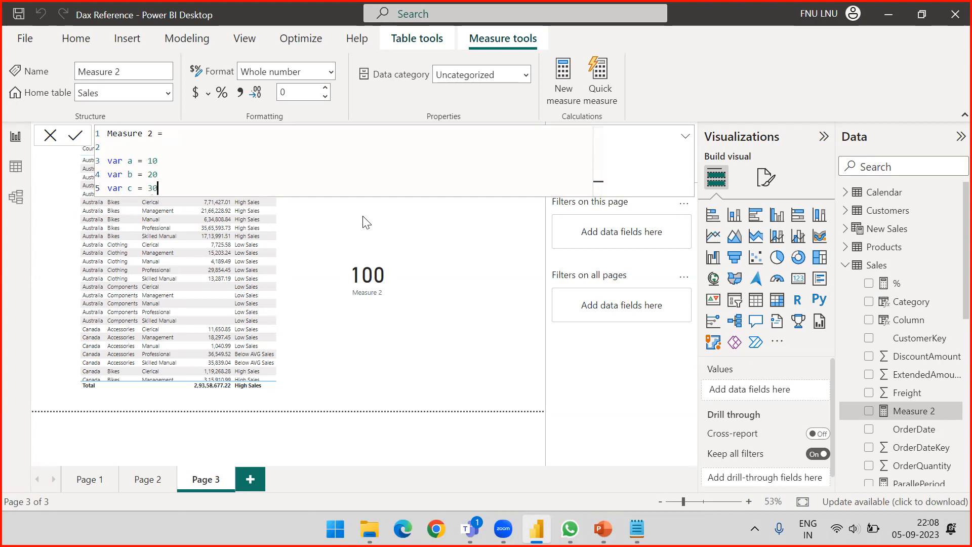
{"action": "key", "text": "shift+Return"}
{"action": "type", "text": "var "}
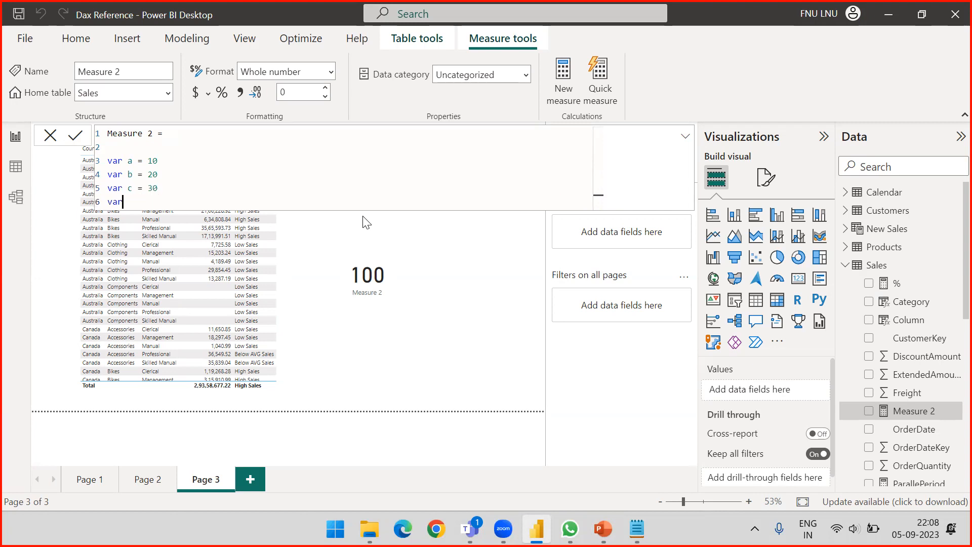
{"action": "type", "text": "d = 40"}
{"action": "key", "text": "shift+Return"}
{"action": "key", "text": "shift+Return"}
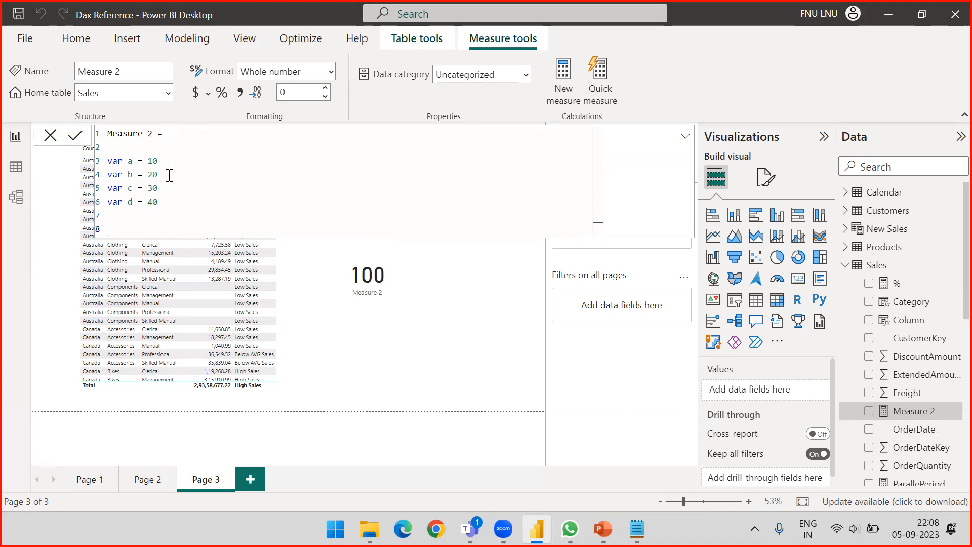
Make Measure 2 return the comparison a>b and commit the formula.
{"action": "type", "text": "return"}
{"action": "type", "text": "a>b"}
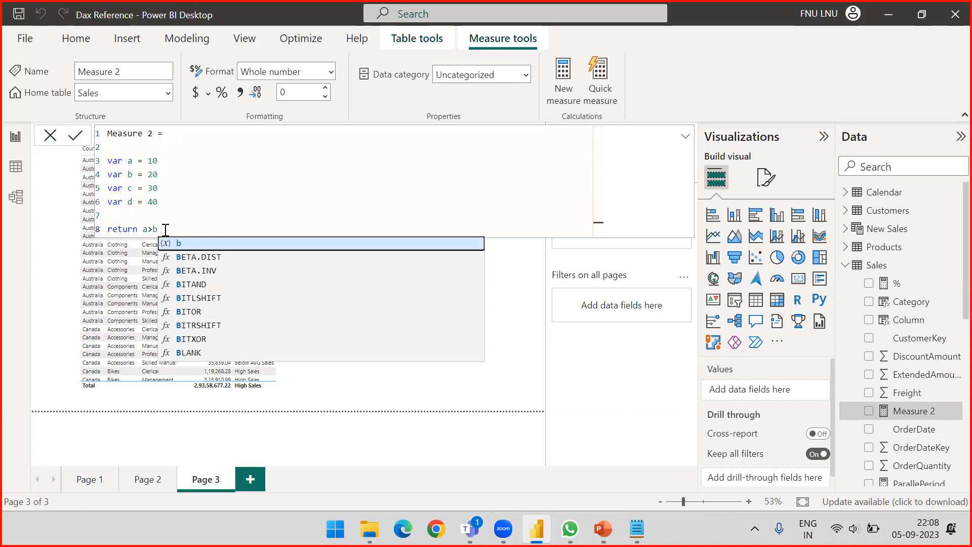
{"action": "key", "text": "Escape"}
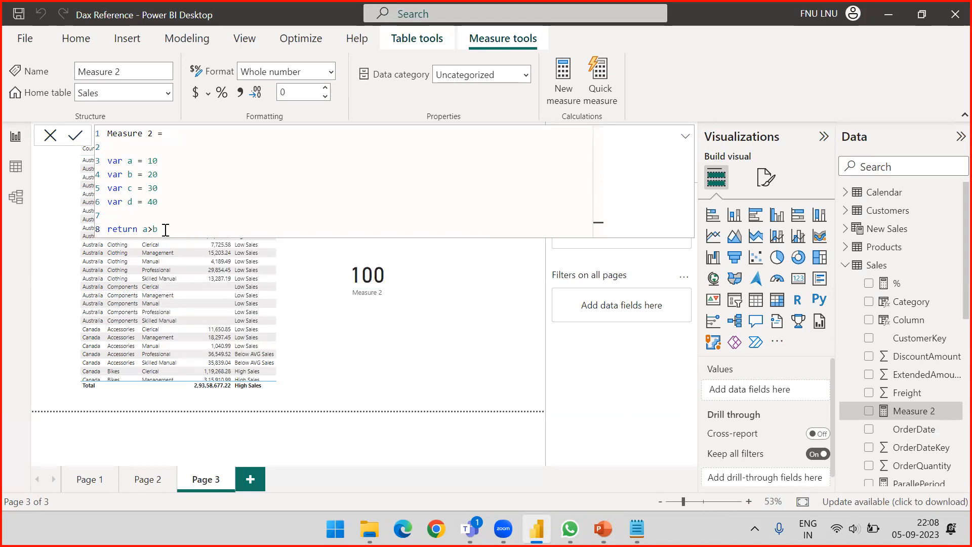
{"action": "left_click", "coordinate": [402, 371]}
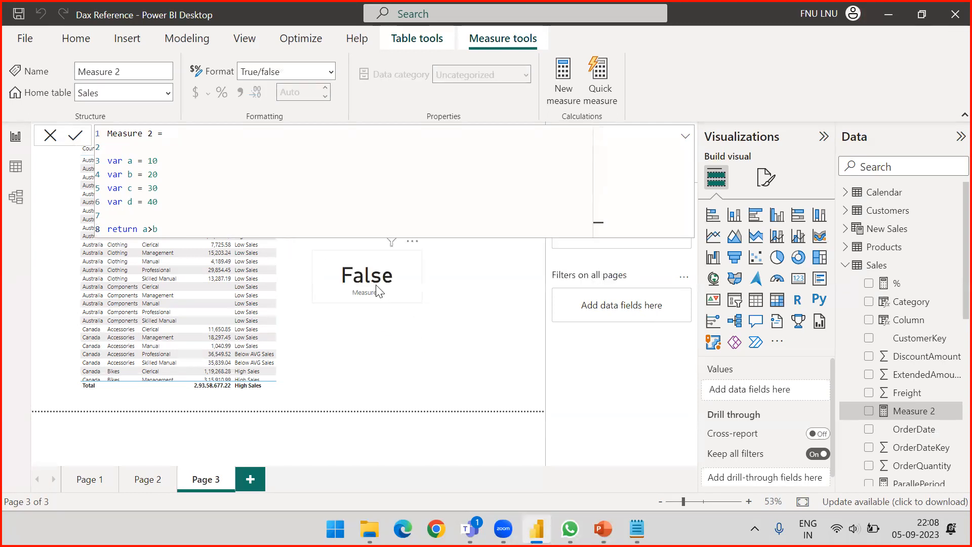
Change the comparison that Measure 2 returns to b>a and commit the formula.
{"action": "left_click", "coordinate": [184, 226]}
{"action": "key", "text": "BackSpace"}
{"action": "key", "text": "BackSpace"}
{"action": "type", "text": "b>"}
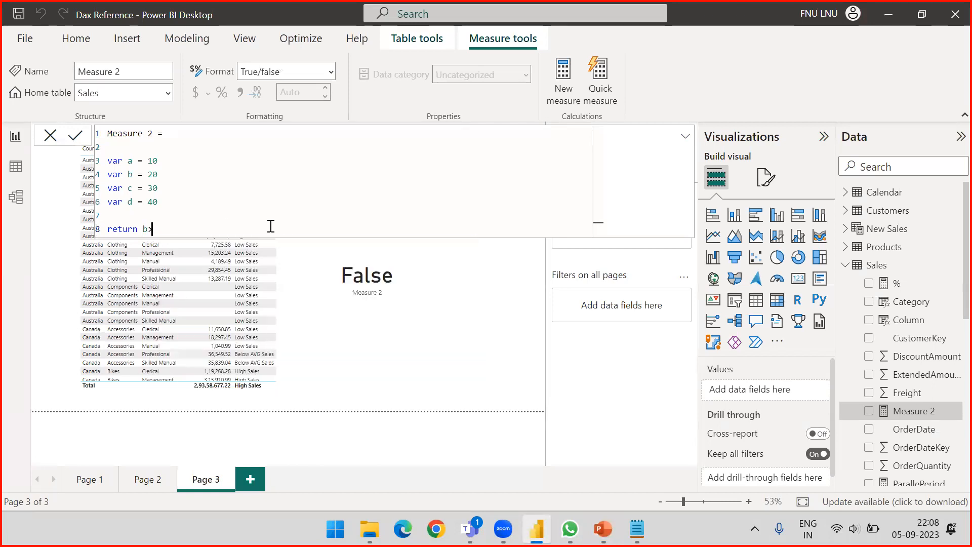
{"action": "type", "text": "a"}
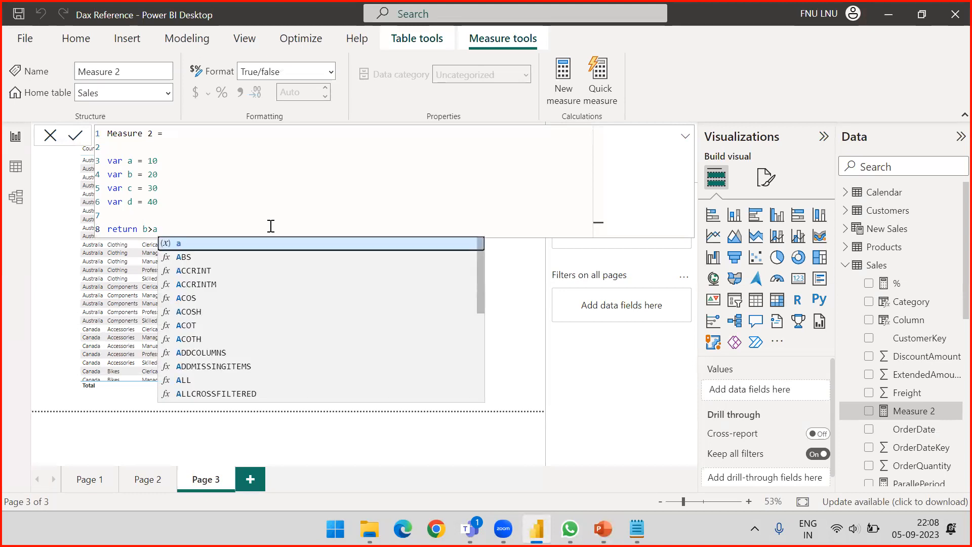
{"action": "key", "text": "Escape"}
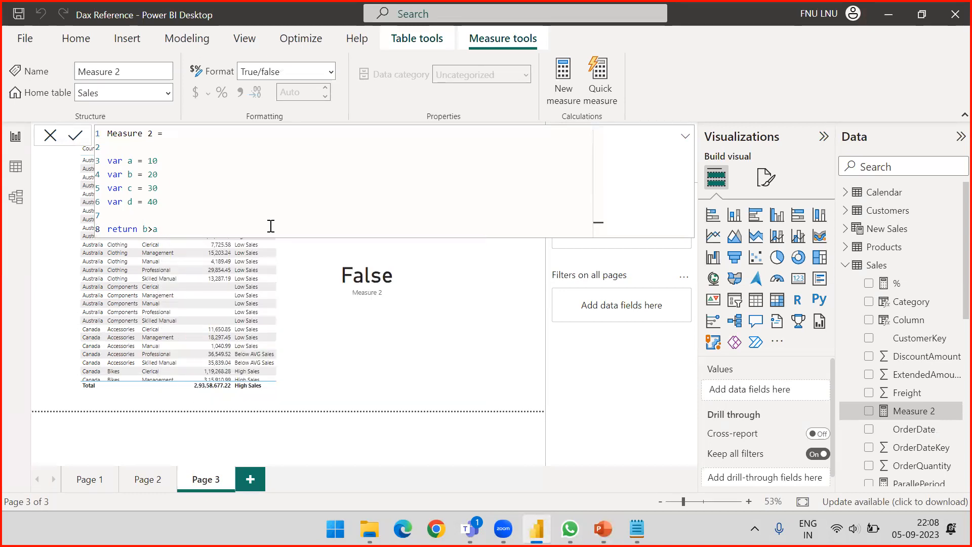
{"action": "left_click", "coordinate": [383, 352]}
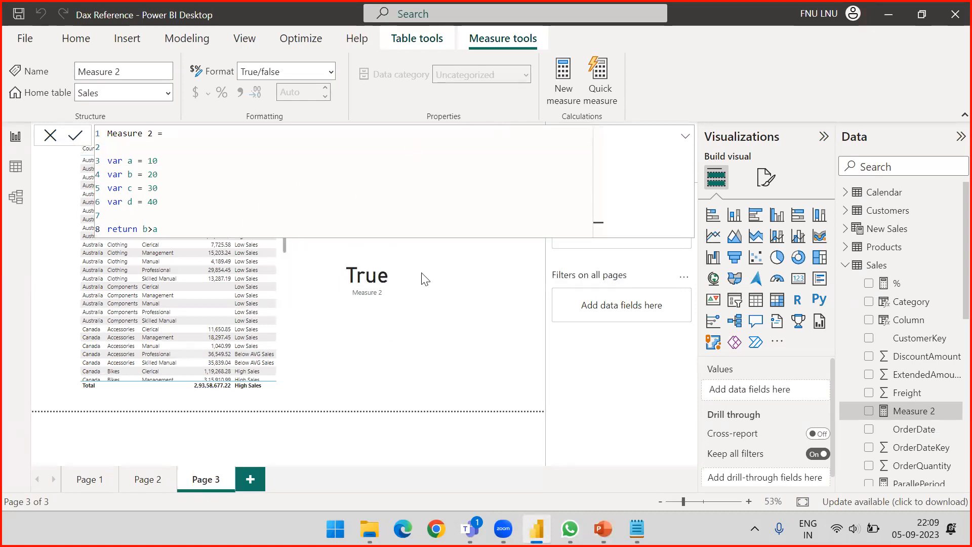
Try joining a second condition to b>a with the word and, and check the logical functions list in PowerPoint before returning to Power BI.
{"action": "left_click", "coordinate": [179, 231]}
{"action": "left_click_drag", "start_coordinate": [178, 231], "coordinate": [144, 229]}
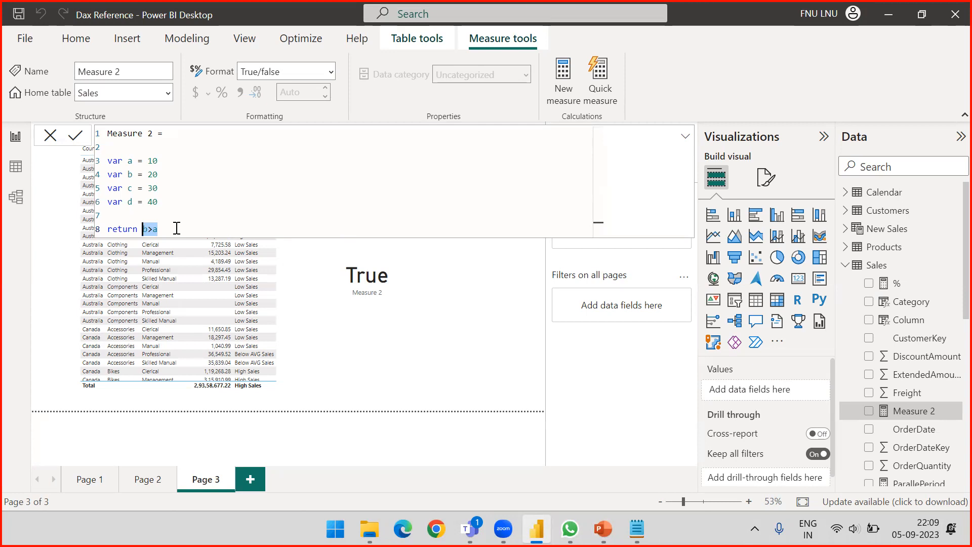
{"action": "left_click", "coordinate": [313, 221]}
{"action": "type", "text": "and"}
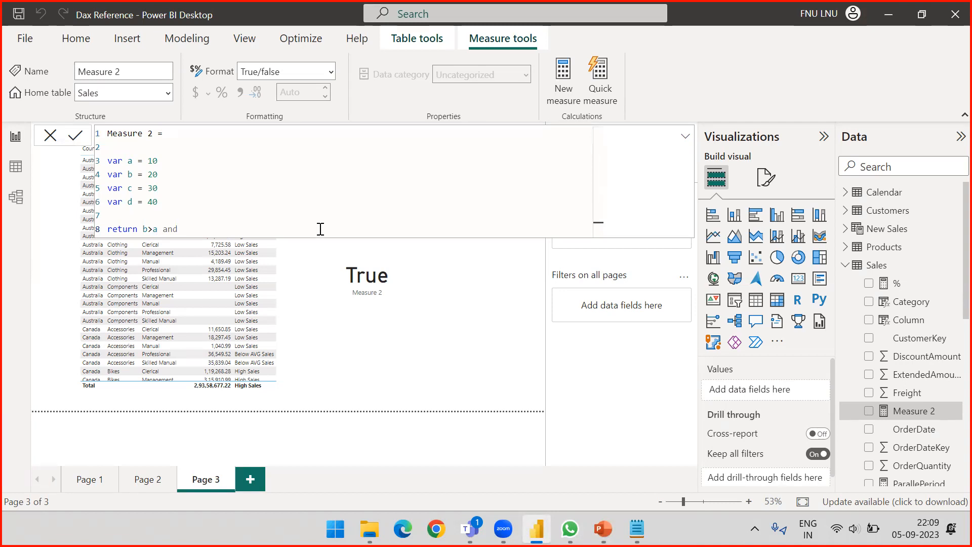
{"action": "left_click", "coordinate": [603, 528]}
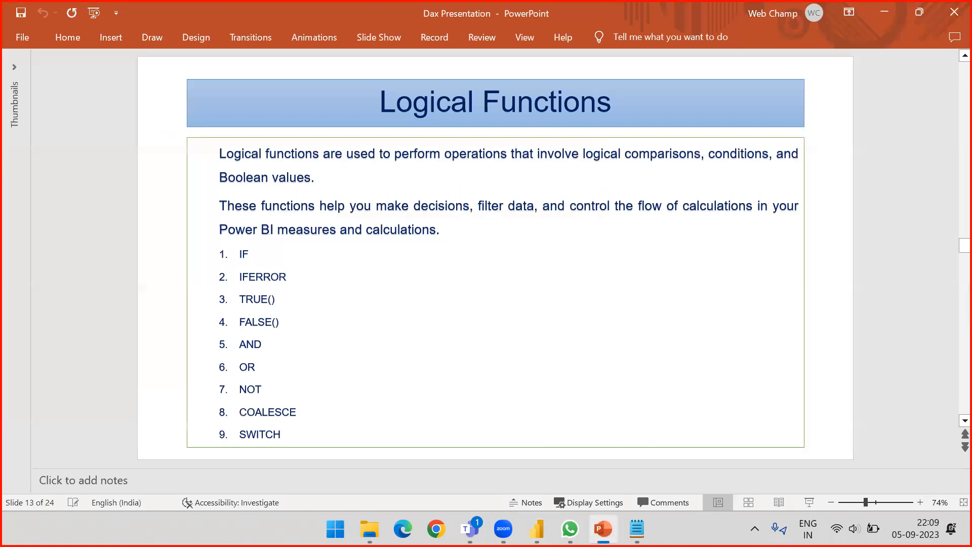
{"action": "left_click", "coordinate": [537, 528]}
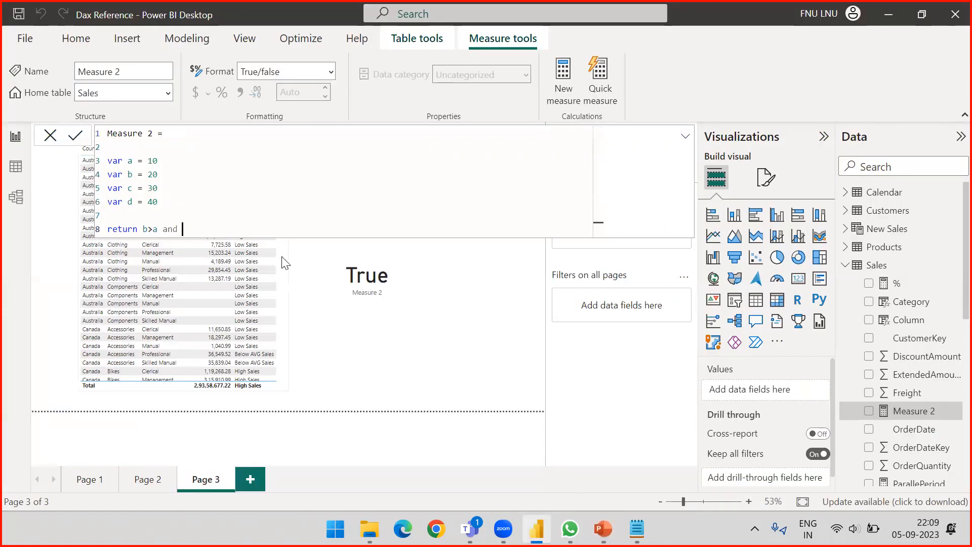
Replace the word and with the && operator and add b>c as the second condition in Measure 2's return line.
{"action": "key", "text": "BackSpace"}
{"action": "key", "text": "BackSpace"}
{"action": "key", "text": "BackSpace"}
{"action": "type", "text": "&&"}
{"action": "type", "text": "b>c"}
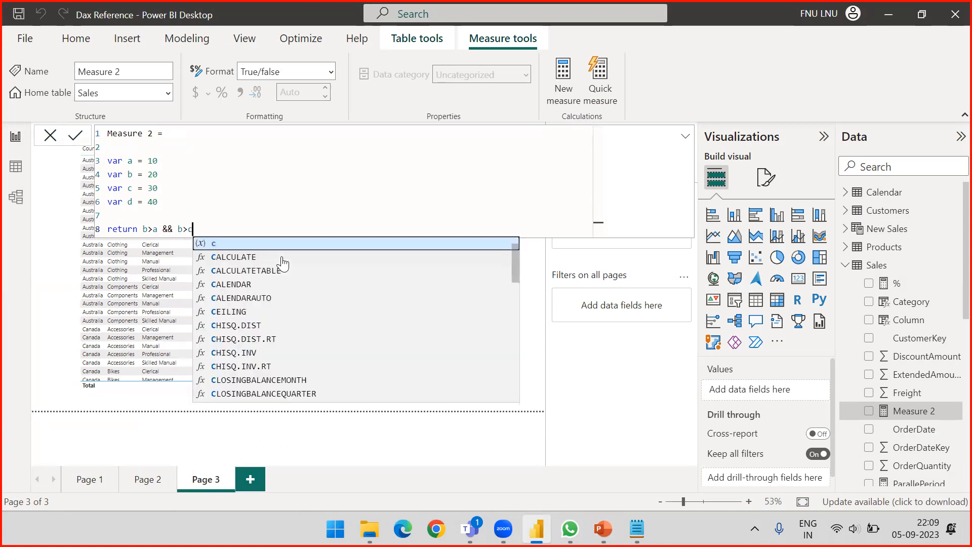
Point out the two conditions and the && operator between them in the return line, and commit Measure 2.
{"action": "key", "text": "shift+Left"}
{"action": "key", "text": "shift+Left"}
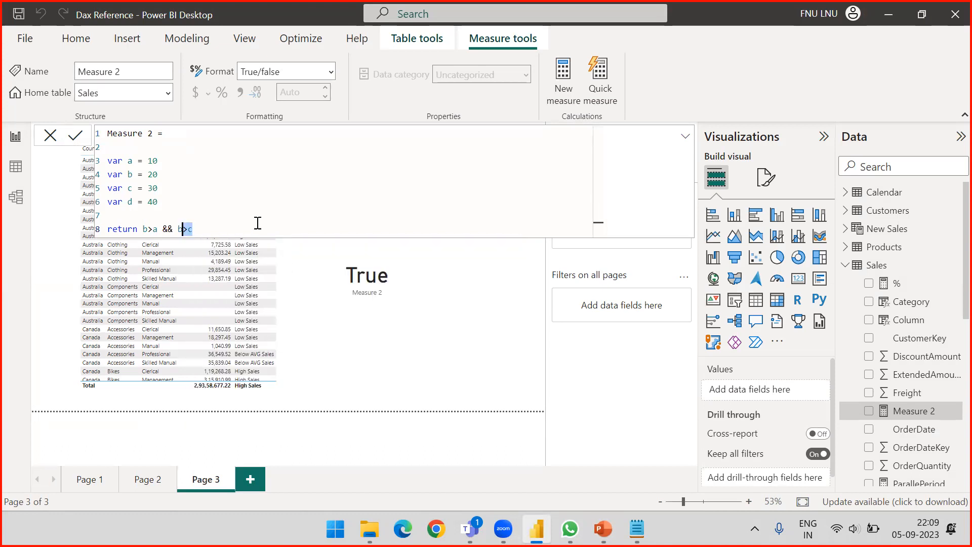
{"action": "left_click_drag", "start_coordinate": [138, 230], "coordinate": [201, 234]}
{"action": "left_click", "coordinate": [199, 229]}
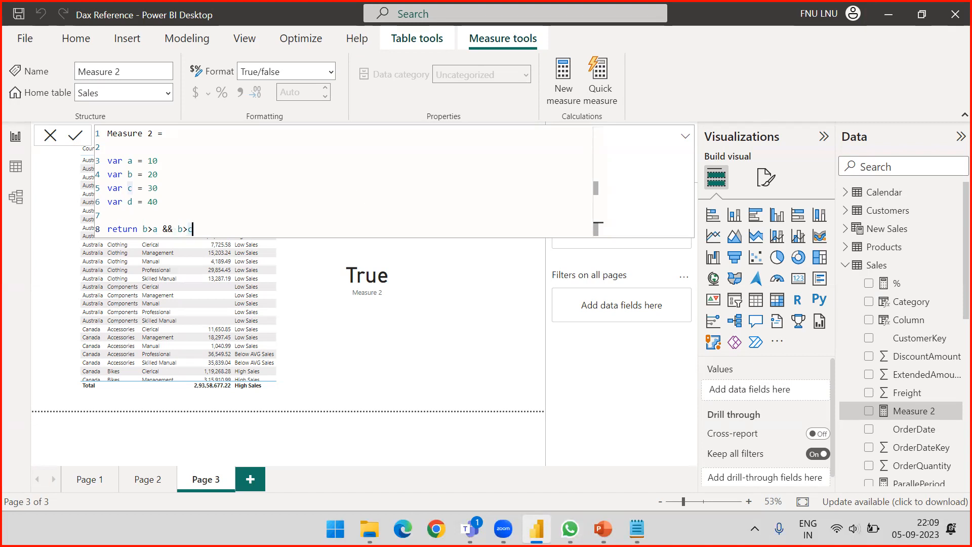
{"action": "mouse_move", "coordinate": [221, 193]}
{"action": "left_mouse_down"}
{"action": "mouse_move", "coordinate": [185, 223]}
{"action": "mouse_move", "coordinate": [153, 223]}
{"action": "left_mouse_up"}
{"action": "left_click_drag", "start_coordinate": [179, 275], "coordinate": [169, 233]}
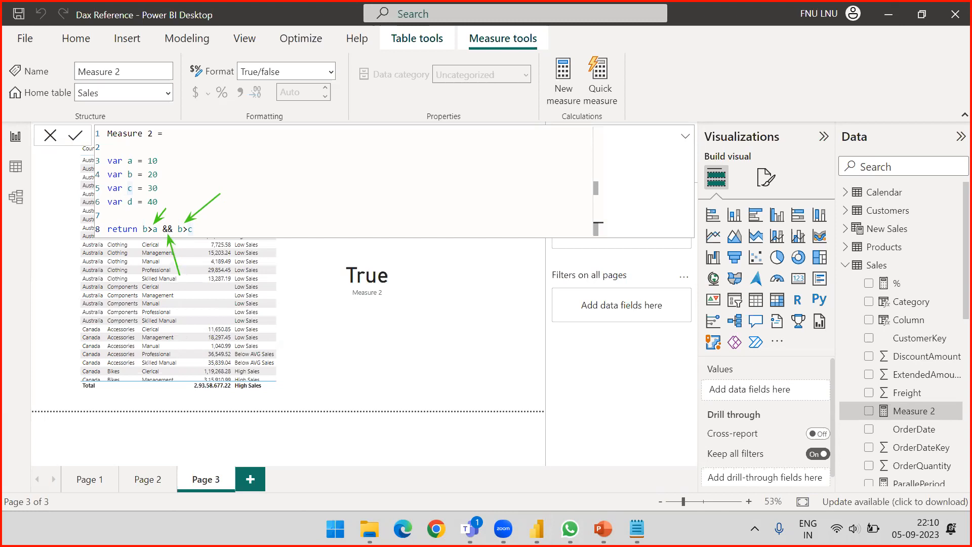
{"action": "key", "text": "Escape"}
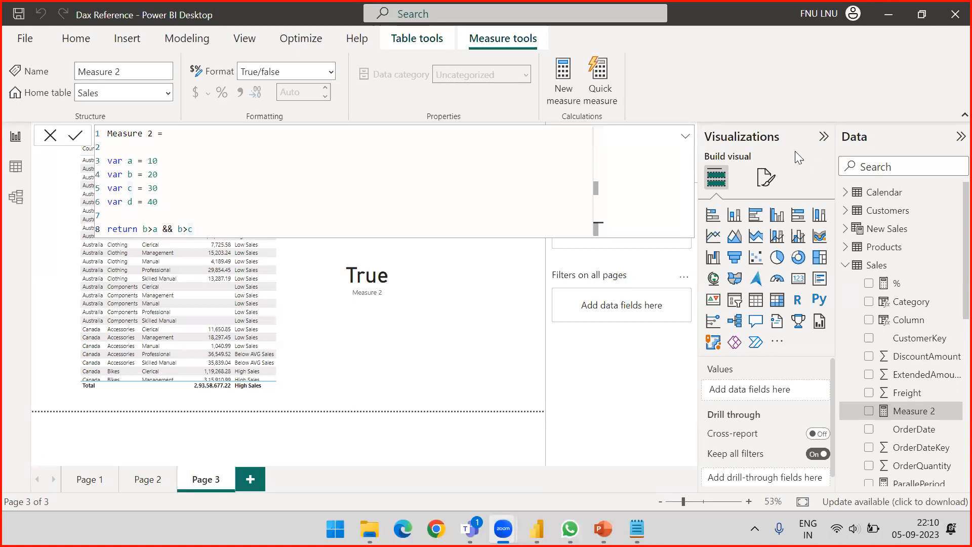
{"action": "left_click", "coordinate": [143, 229]}
{"action": "left_click_drag", "start_coordinate": [199, 225], "coordinate": [142, 229]}
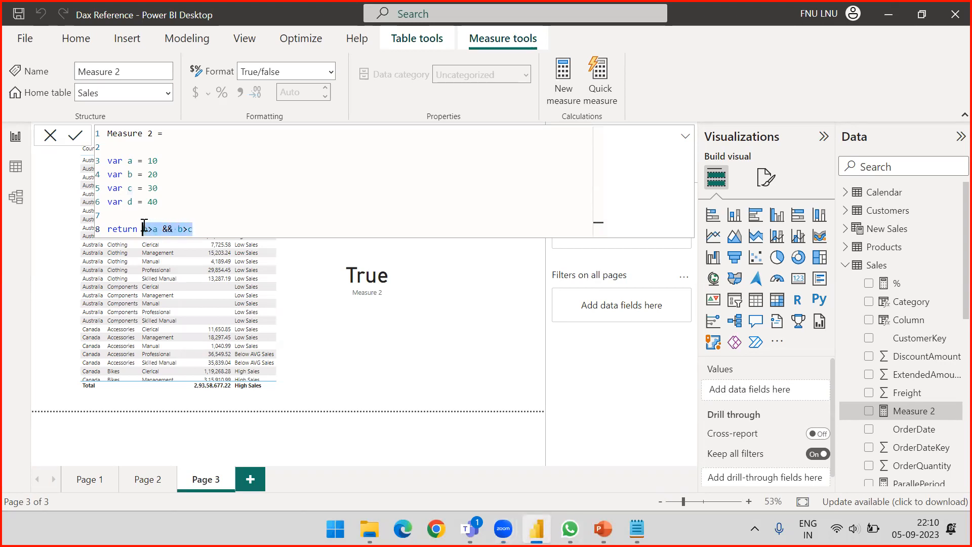
{"action": "left_click", "coordinate": [272, 229]}
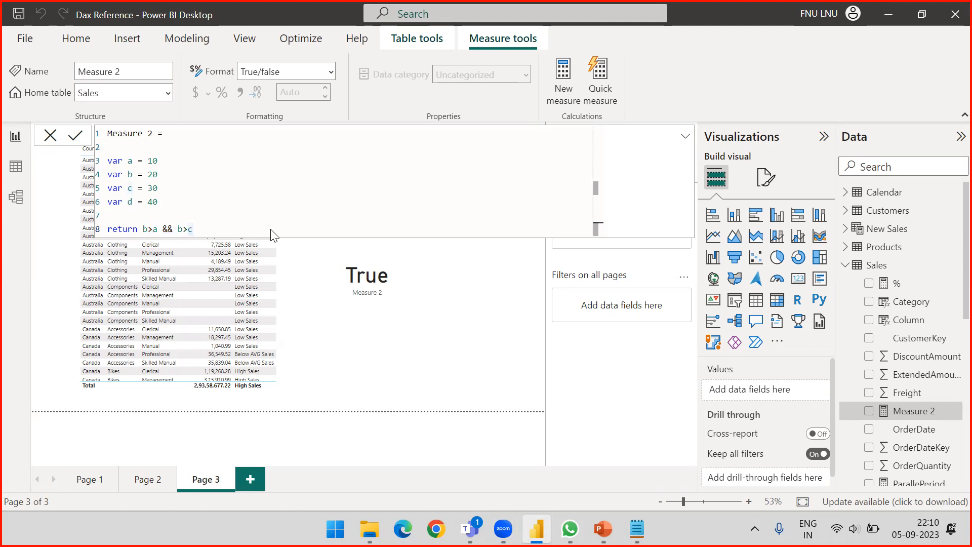
{"action": "key", "text": "Return"}
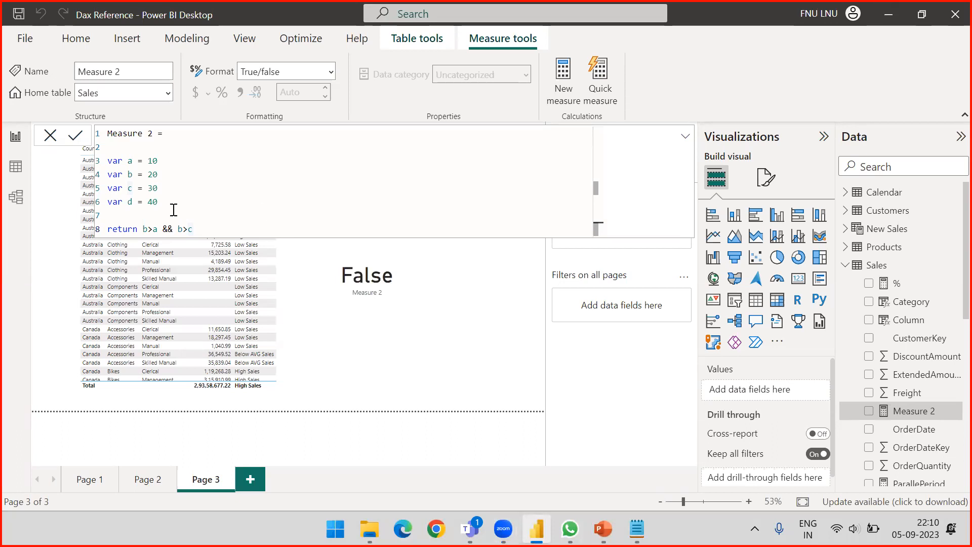
Append && c>a as a third condition to Measure 2's return expression and commit the formula.
{"action": "left_click_drag", "start_coordinate": [144, 228], "coordinate": [202, 227]}
{"action": "left_click", "coordinate": [217, 229]}
{"action": "type", "text": "&&"}
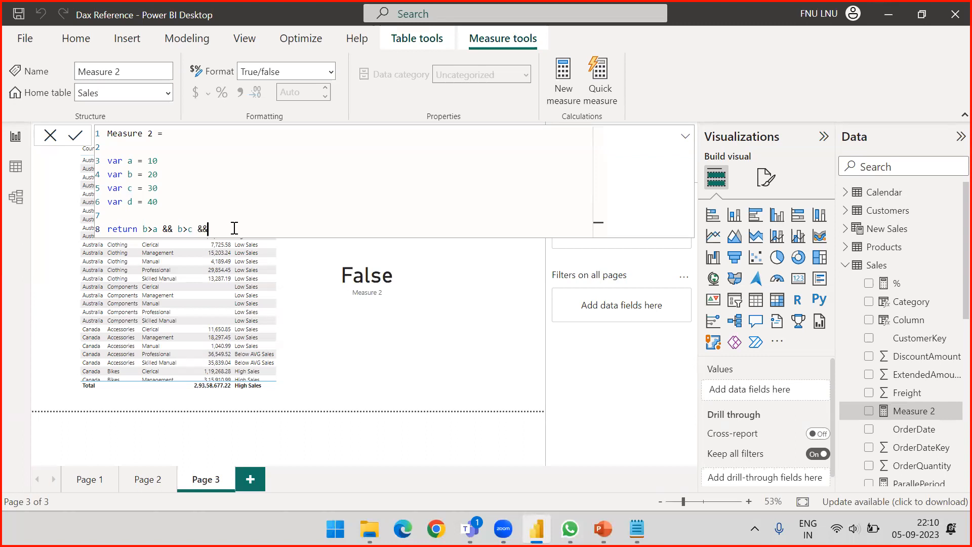
{"action": "type", "text": "c>a"}
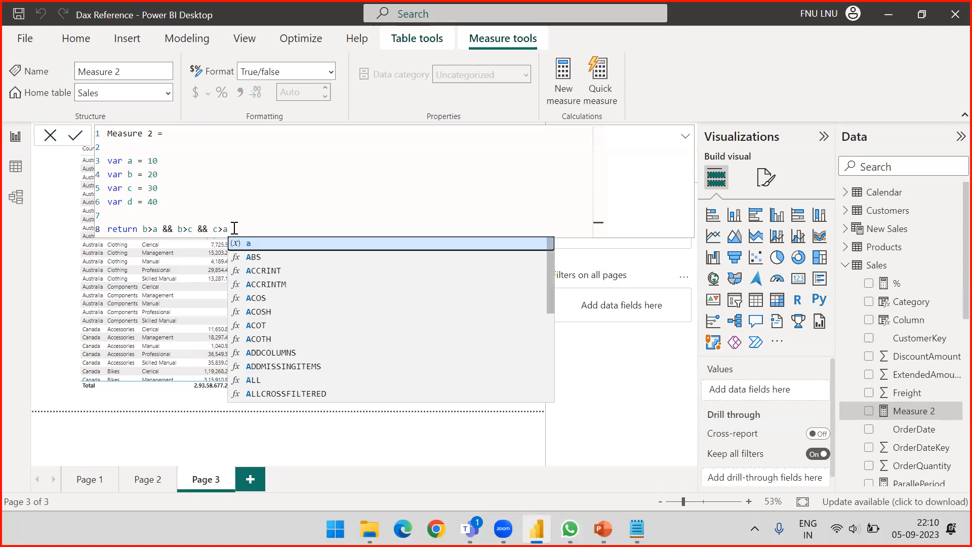
{"action": "key", "text": "Return"}
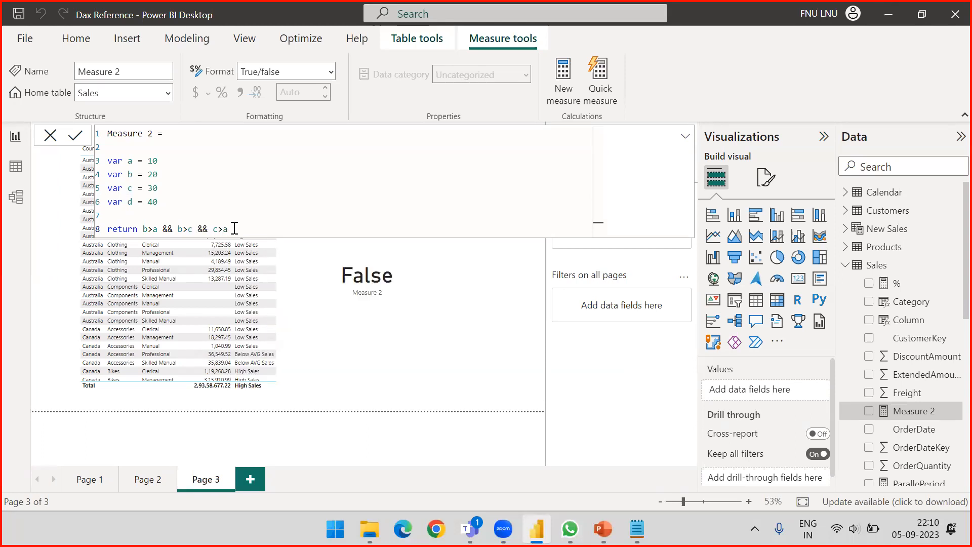
{"action": "key", "text": "Return"}
Replace the middle condition b>c with d>b in Measure 2's return expression.
{"action": "left_click_drag", "start_coordinate": [193, 229], "coordinate": [180, 230]}
{"action": "type", "text": "c"}
{"action": "key", "text": "BackSpace"}
{"action": "type", "text": "d>b"}
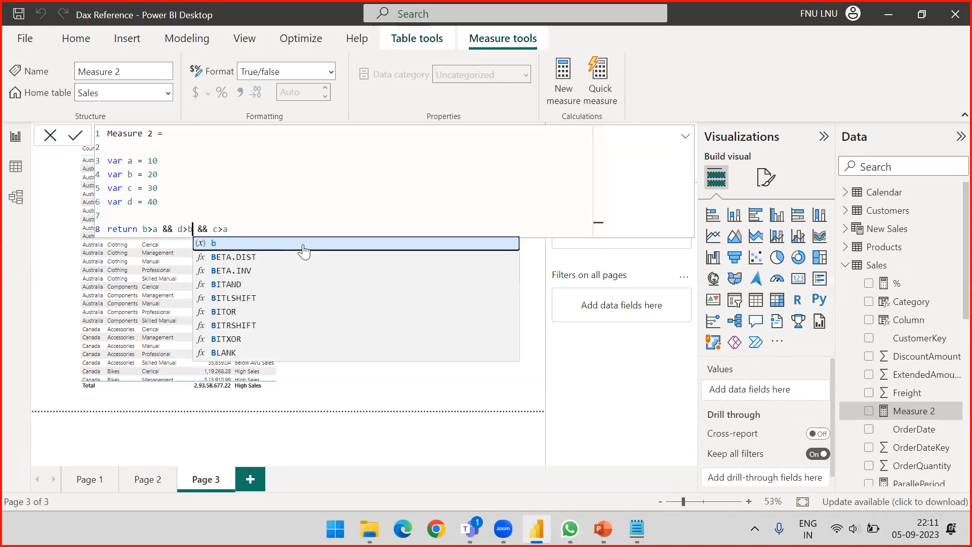
{"action": "key", "text": "End"}
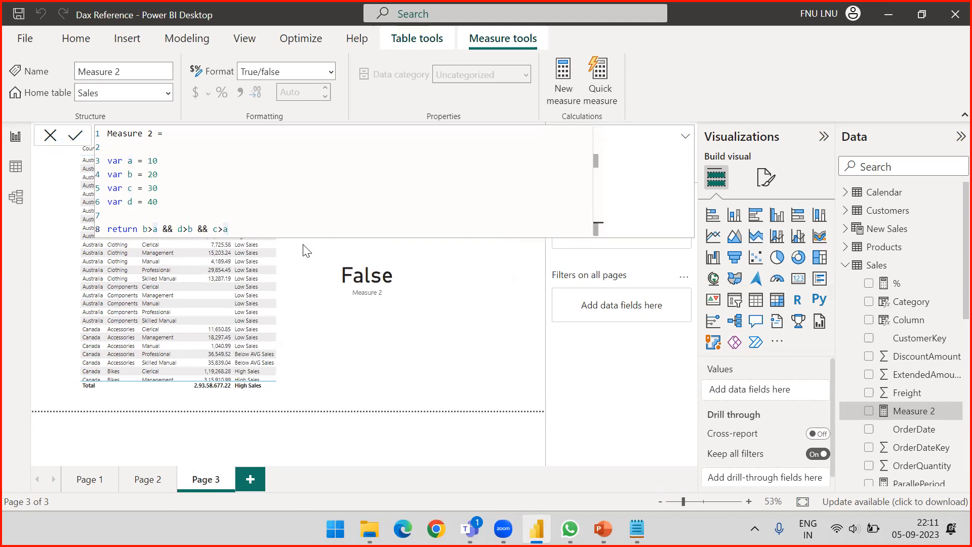
Check each of the three conditions against the declared variable values, and commit the updated Measure 2 formula.
{"action": "left_click_drag", "start_coordinate": [142, 229], "coordinate": [154, 229]}
{"action": "left_click_drag", "start_coordinate": [161, 174], "coordinate": [148, 160]}
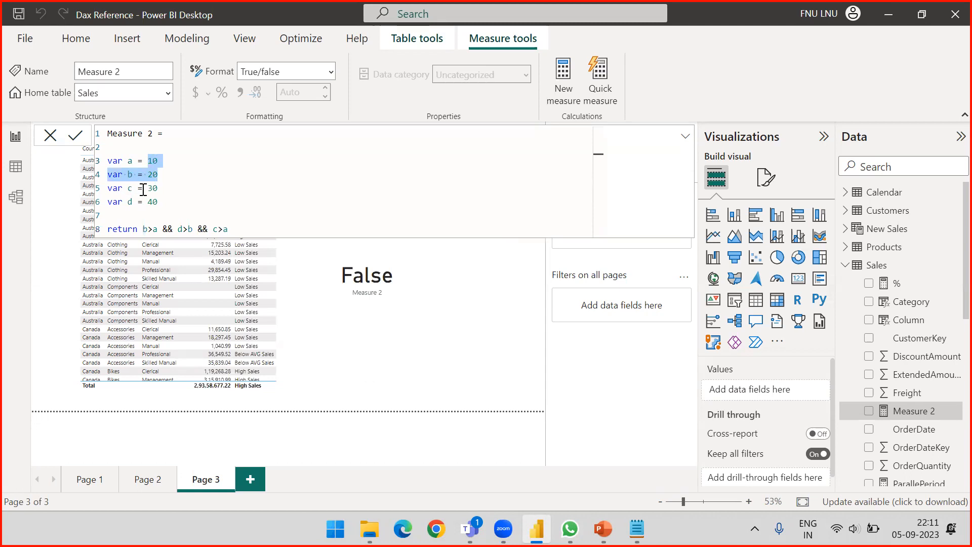
{"action": "left_click_drag", "start_coordinate": [178, 229], "coordinate": [193, 231]}
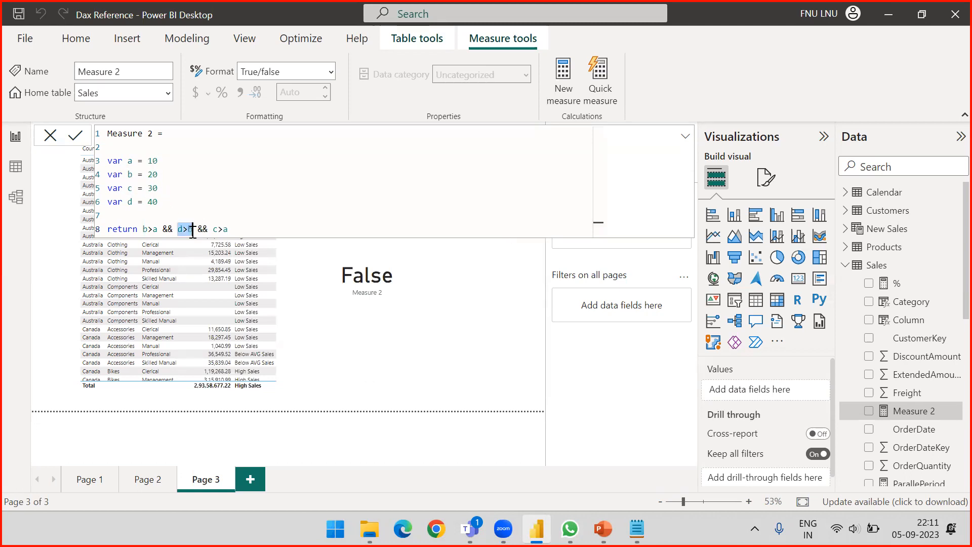
{"action": "left_click", "coordinate": [164, 174]}
{"action": "left_click_drag", "start_coordinate": [212, 229], "coordinate": [228, 229]}
{"action": "left_click", "coordinate": [163, 188]}
{"action": "left_click", "coordinate": [161, 160]}
{"action": "left_click", "coordinate": [369, 226]}
{"action": "key", "text": "Return"}
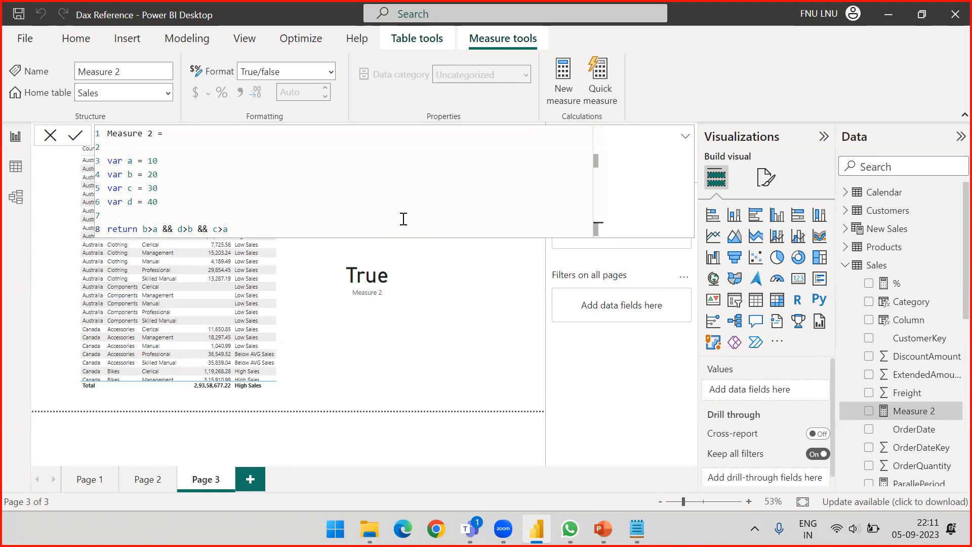
Replace both && operators with || in Measure 2's return expression and commit the formula.
{"action": "left_click", "coordinate": [173, 229]}
{"action": "key", "text": "BackSpace"}
{"action": "key", "text": "BackSpace"}
{"action": "type", "text": "||"}
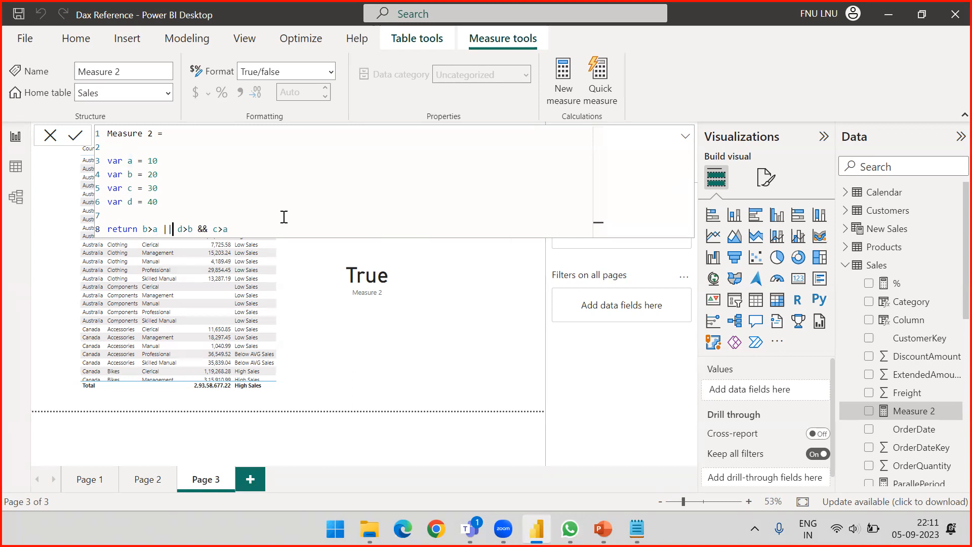
{"action": "key", "text": "Right"}
{"action": "key", "text": "Right"}
{"action": "key", "text": "Right"}
{"action": "key", "text": "Right"}
{"action": "key", "text": "shift+Right"}
{"action": "key", "text": "shift+Right"}
{"action": "type", "text": "||"}
{"action": "left_click", "coordinate": [274, 233]}
{"action": "key", "text": "Return"}
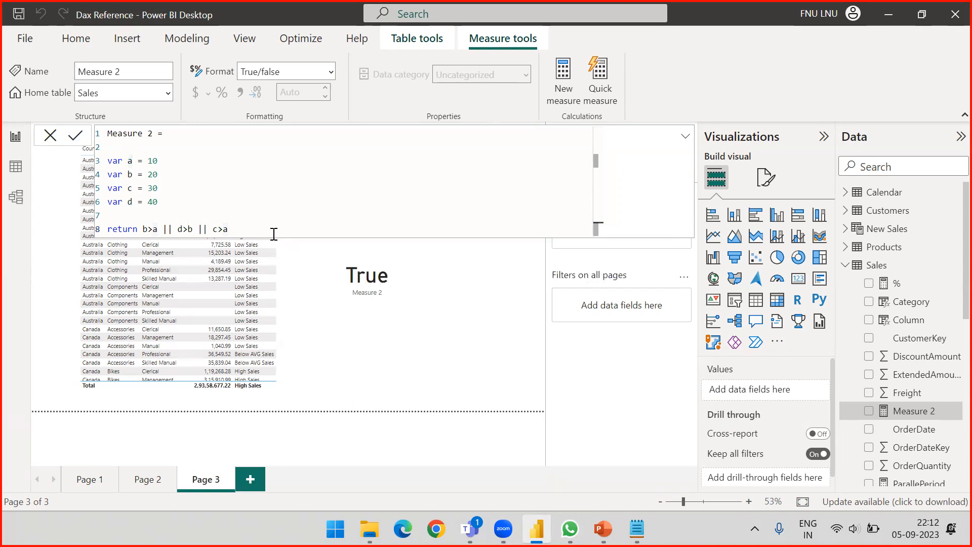
Commit Measure 2 with a>c as its first condition, and check that condition against the variables a and c.
{"action": "left_click", "coordinate": [181, 229]}
{"action": "left_click", "coordinate": [147, 229]}
{"action": "key", "text": "BackSpace"}
{"action": "type", "text": "c"}
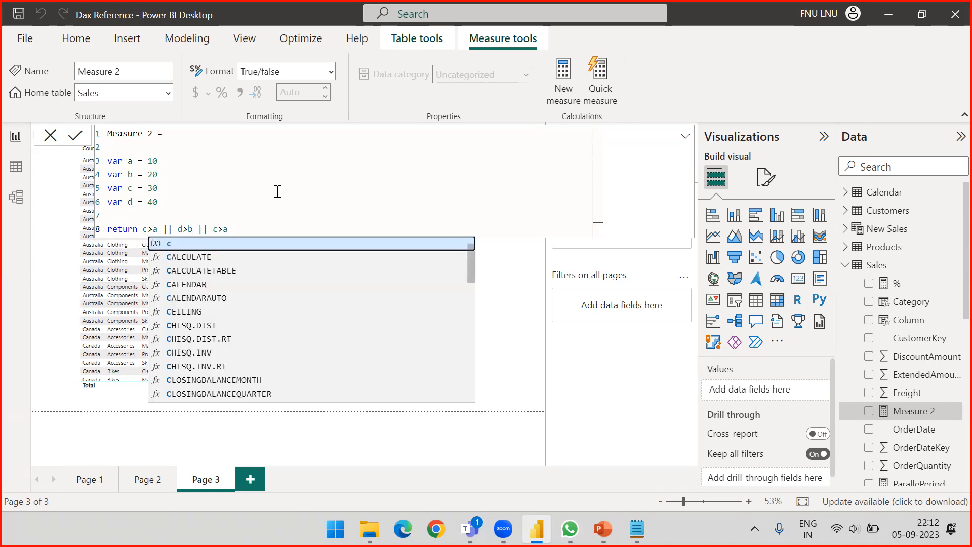
{"action": "key", "text": "BackSpace"}
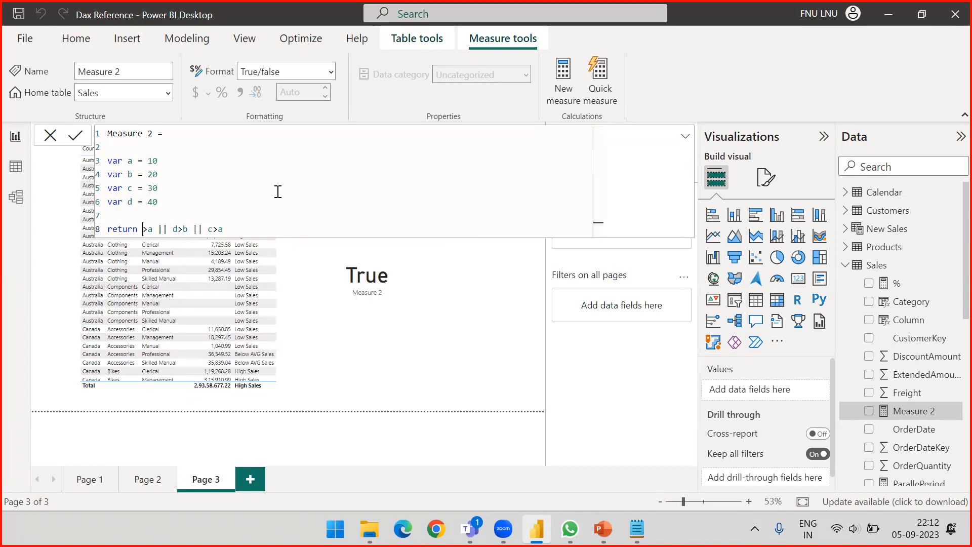
{"action": "type", "text": "a>c"}
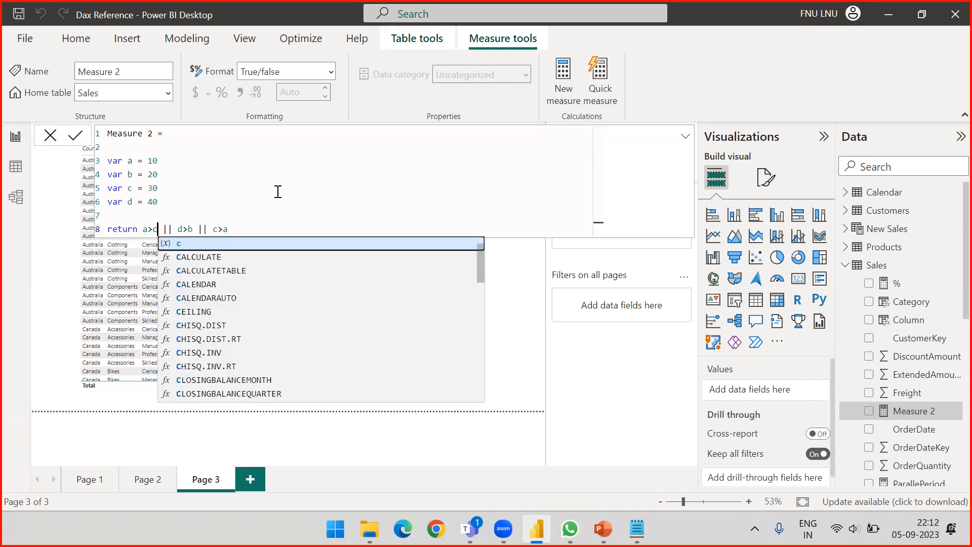
{"action": "left_click", "coordinate": [263, 228]}
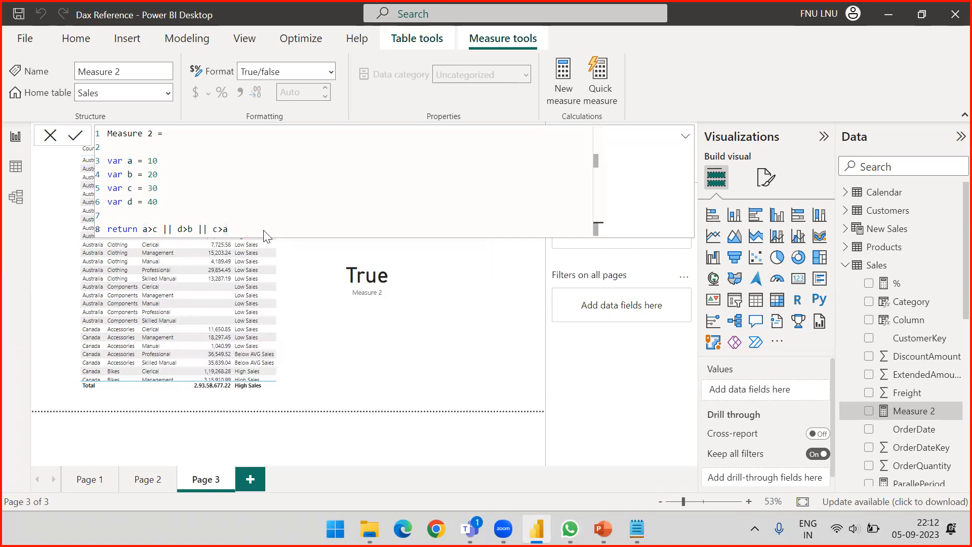
{"action": "key", "text": "Return"}
{"action": "left_click_drag", "start_coordinate": [143, 230], "coordinate": [158, 230]}
{"action": "left_click_drag", "start_coordinate": [162, 165], "coordinate": [106, 162]}
{"action": "left_click_drag", "start_coordinate": [167, 188], "coordinate": [104, 190]}
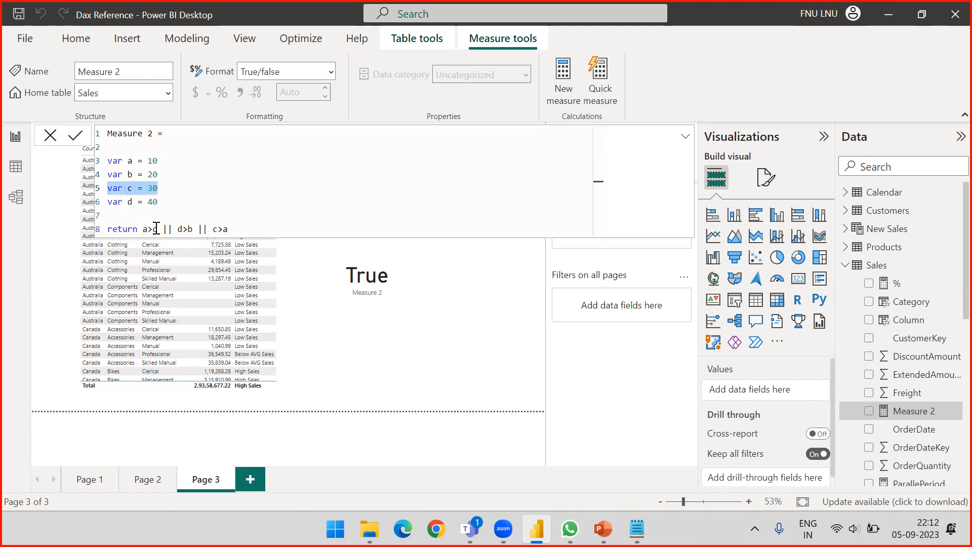
Commit Measure 2 with b>d as its second condition, and highlight the remaining c>a condition.
{"action": "left_click_drag", "start_coordinate": [177, 229], "coordinate": [193, 230]}
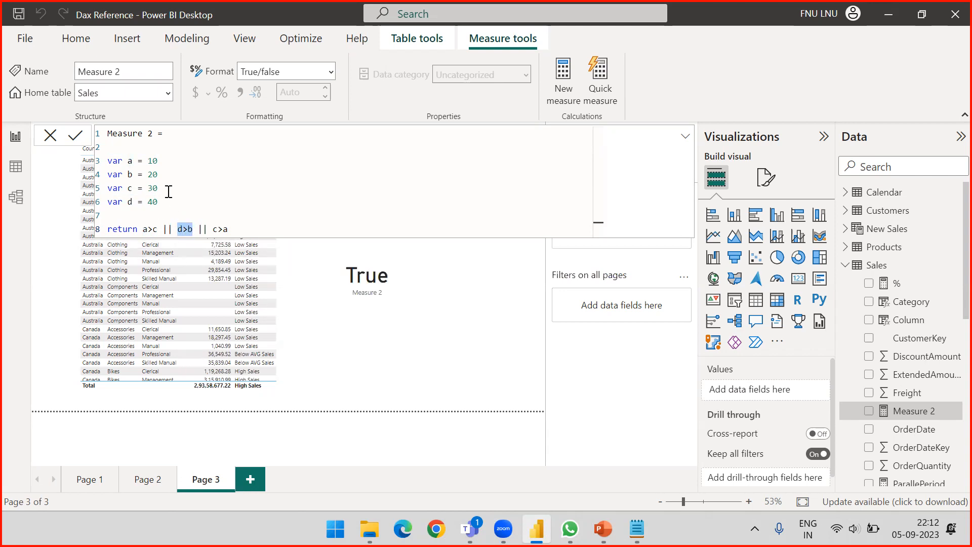
{"action": "key", "text": "BackSpace"}
{"action": "type", "text": "b>d"}
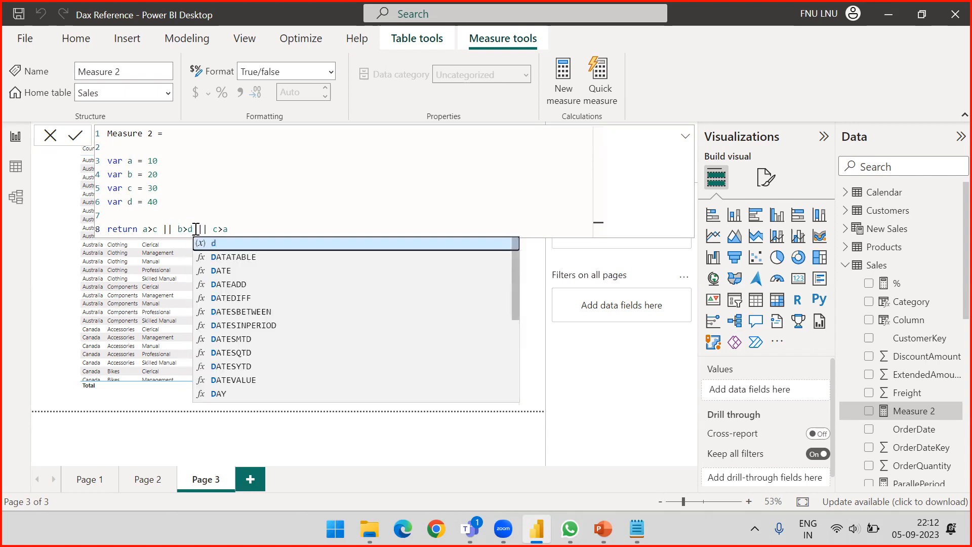
{"action": "left_click", "coordinate": [293, 229]}
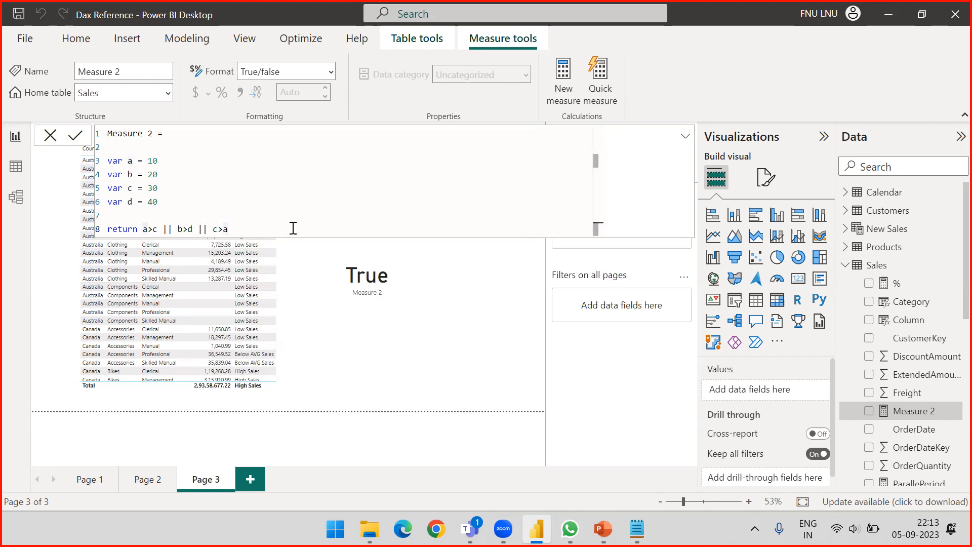
{"action": "key", "text": "Return"}
{"action": "left_click_drag", "start_coordinate": [229, 229], "coordinate": [214, 229]}
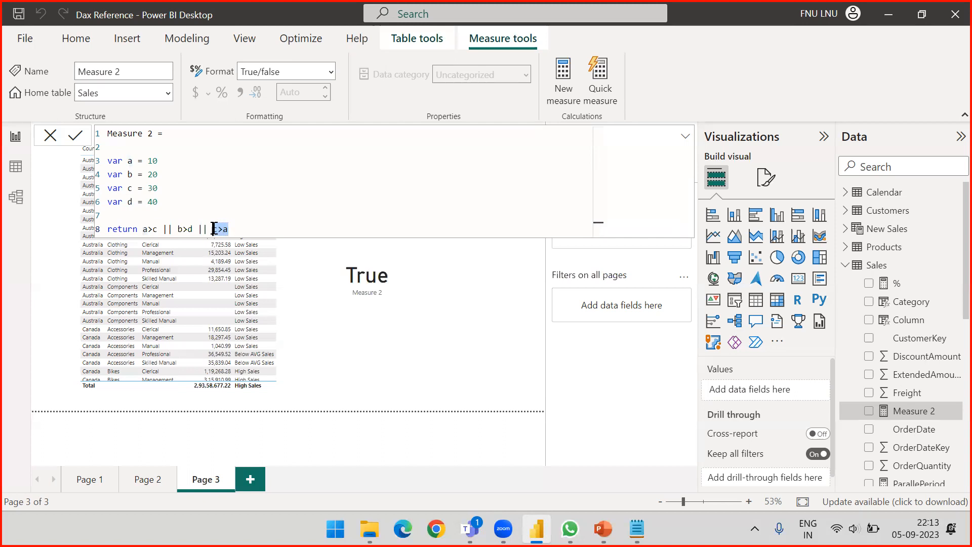
Replace the third condition in Measure 2's return expression with d>c and commit the formula.
{"action": "key", "text": "BackSpace"}
{"action": "type", "text": "d>c"}
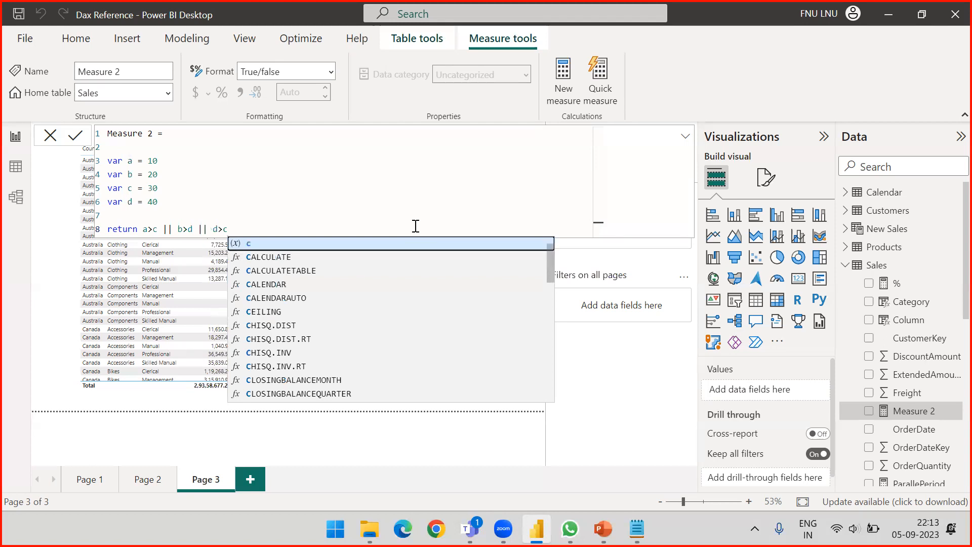
{"action": "key", "text": "Escape"}
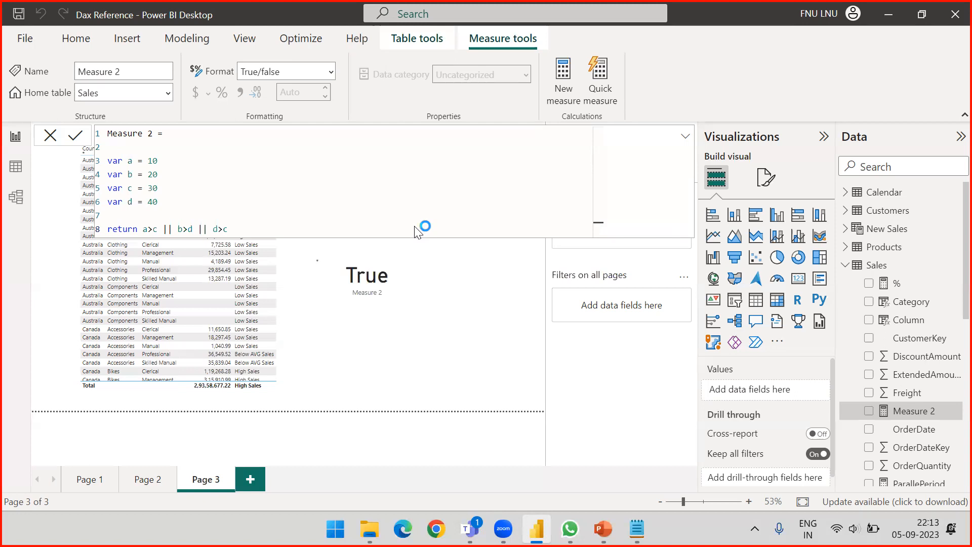
{"action": "key", "text": "Return"}
Change the third condition's comparison operator so it reads d<c, and commit Measure 2.
{"action": "left_click", "coordinate": [223, 229]}
{"action": "key", "text": "BackSpace"}
{"action": "type", "text": "<"}
{"action": "key", "text": "Return"}
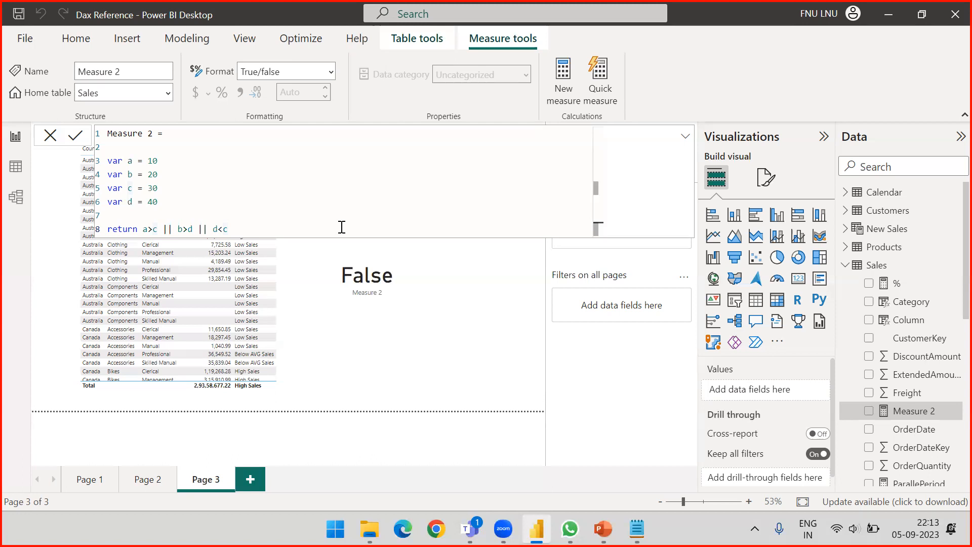
Review Measure 2's full return expression of three || conditions against the card's result, and leave the formula.
{"action": "left_click_drag", "start_coordinate": [227, 229], "coordinate": [144, 229]}
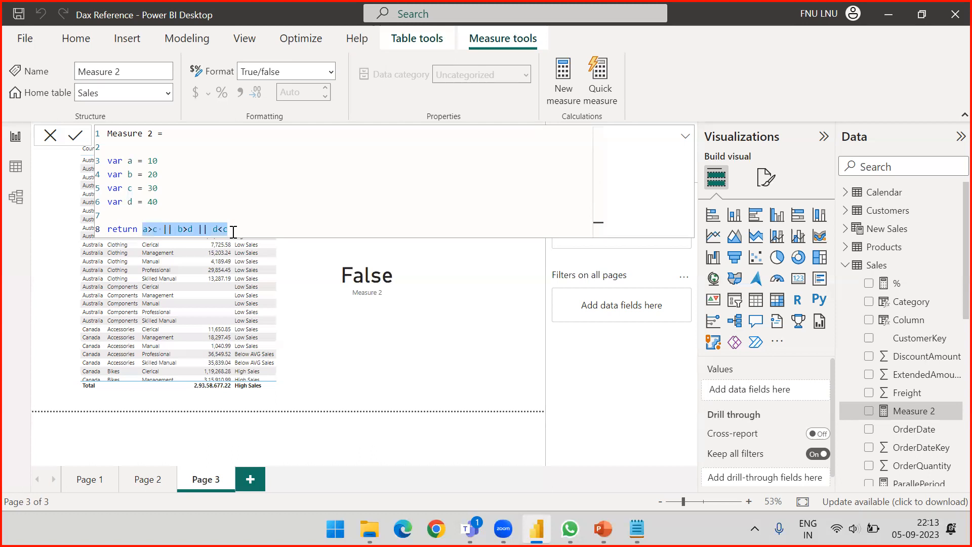
{"action": "left_click", "coordinate": [459, 282]}
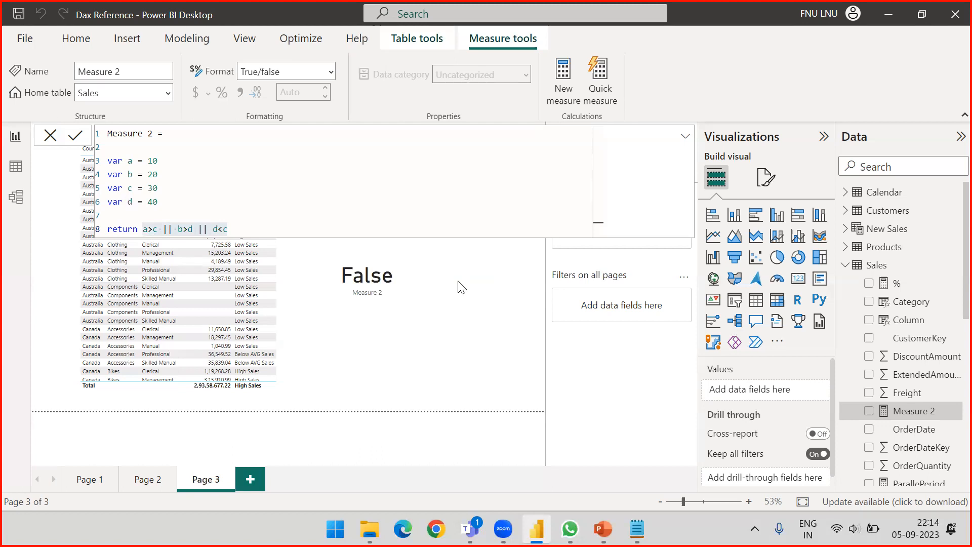
{"action": "left_click", "coordinate": [239, 229]}
{"action": "left_click_drag", "start_coordinate": [228, 229], "coordinate": [142, 229]}
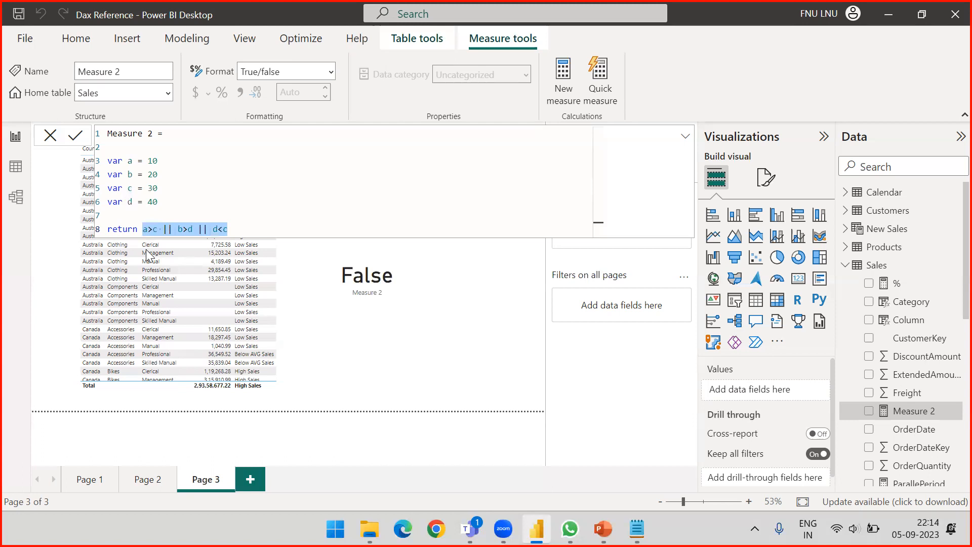
{"action": "left_click", "coordinate": [252, 229]}
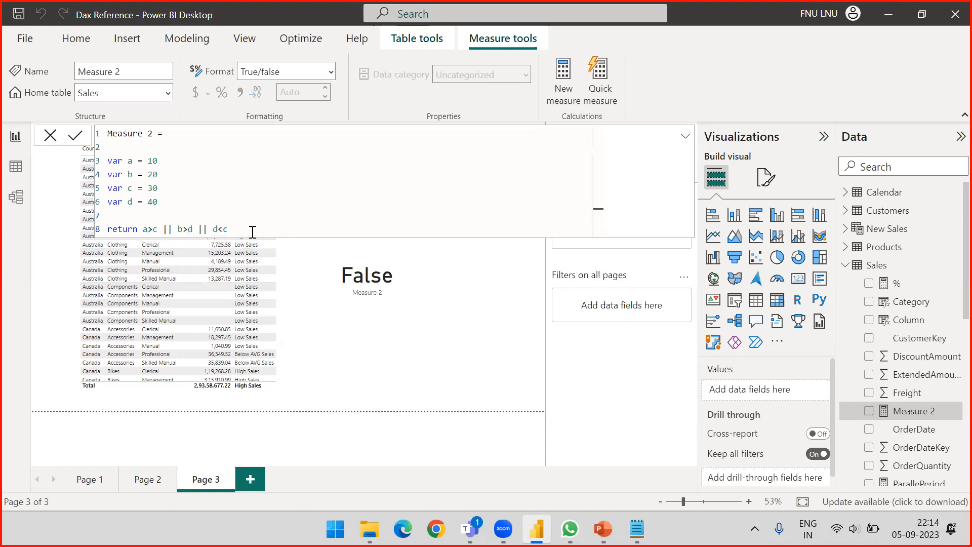
{"action": "left_click_drag", "start_coordinate": [252, 231], "coordinate": [143, 230]}
{"action": "left_click", "coordinate": [250, 230]}
{"action": "left_click", "coordinate": [442, 263]}
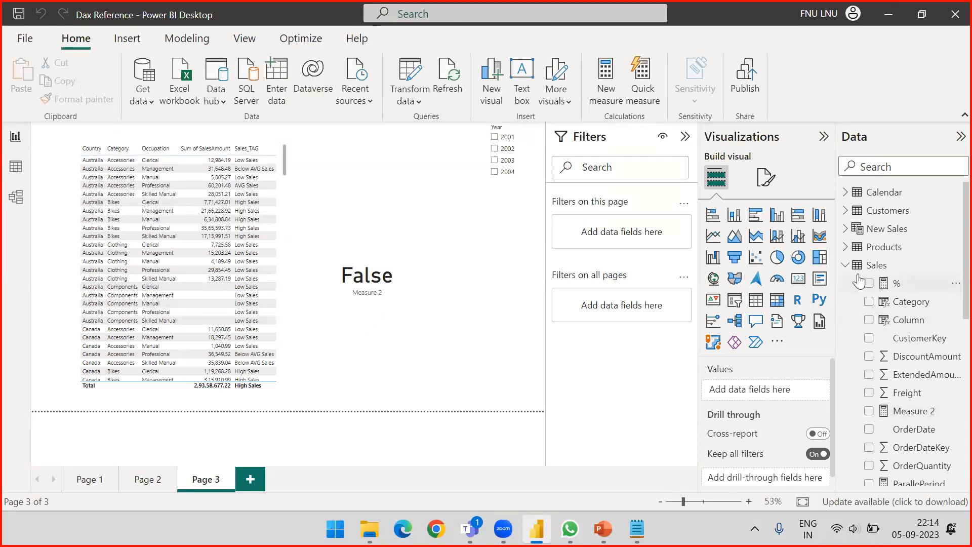
Collapse the Sales table, check the Logical Functions slide in PowerPoint, and return to Power BI.
{"action": "left_click", "coordinate": [844, 266]}
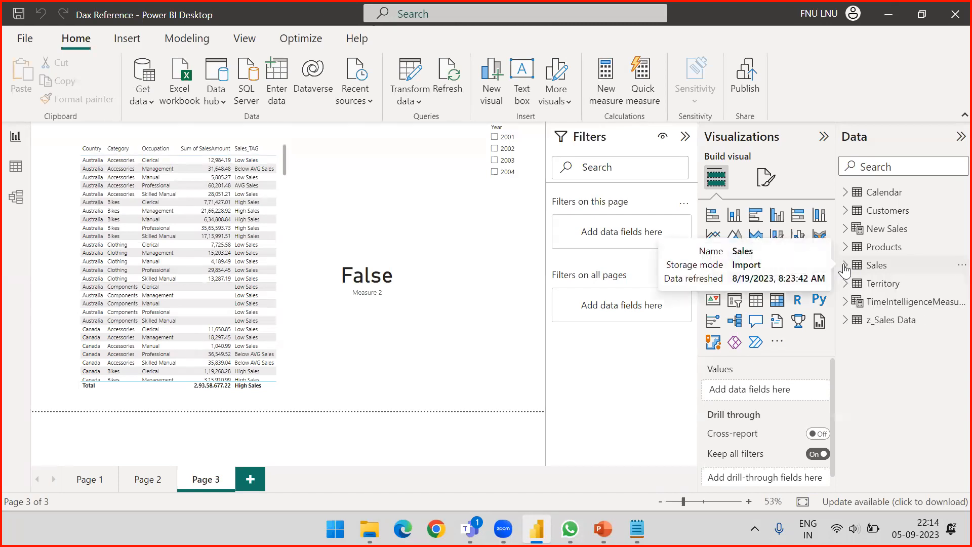
{"action": "left_click", "coordinate": [603, 529]}
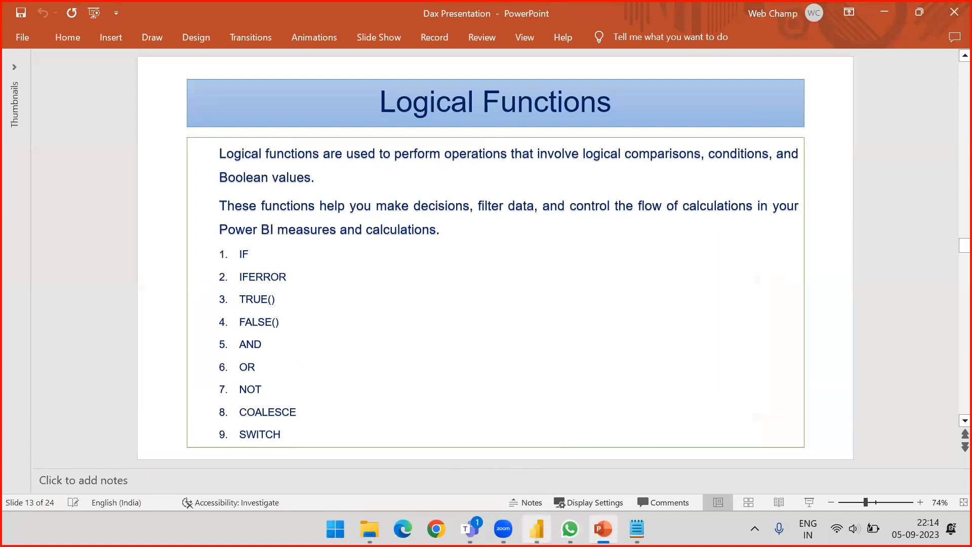
{"action": "left_click", "coordinate": [537, 529]}
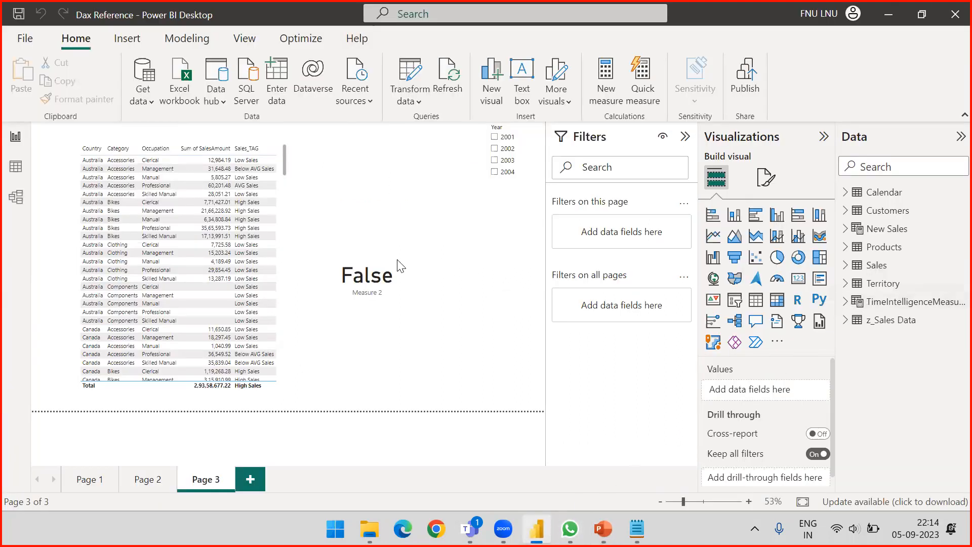
Reopen Measure 2 from the Sales table, replace its return expression with TRUE(), and commit the formula.
{"action": "left_click", "coordinate": [407, 273]}
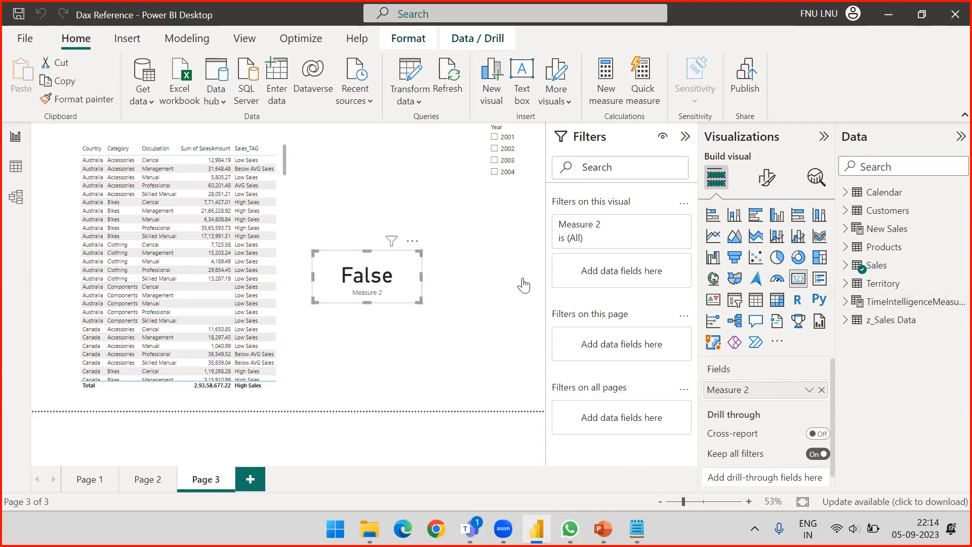
{"action": "left_click", "coordinate": [845, 266]}
{"action": "left_click", "coordinate": [910, 411]}
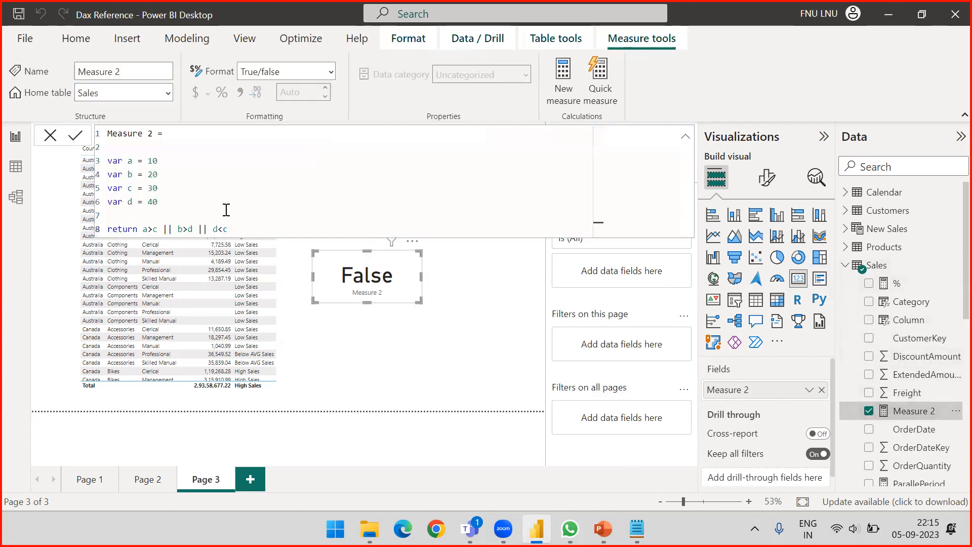
{"action": "left_click_drag", "start_coordinate": [238, 231], "coordinate": [143, 231]}
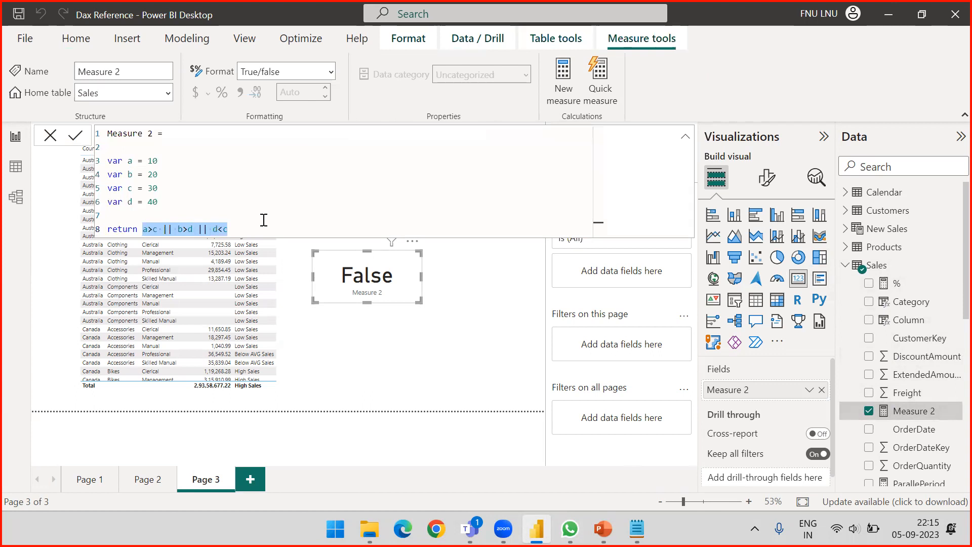
{"action": "key", "text": "BackSpace"}
{"action": "type", "text": "TRUE()"}
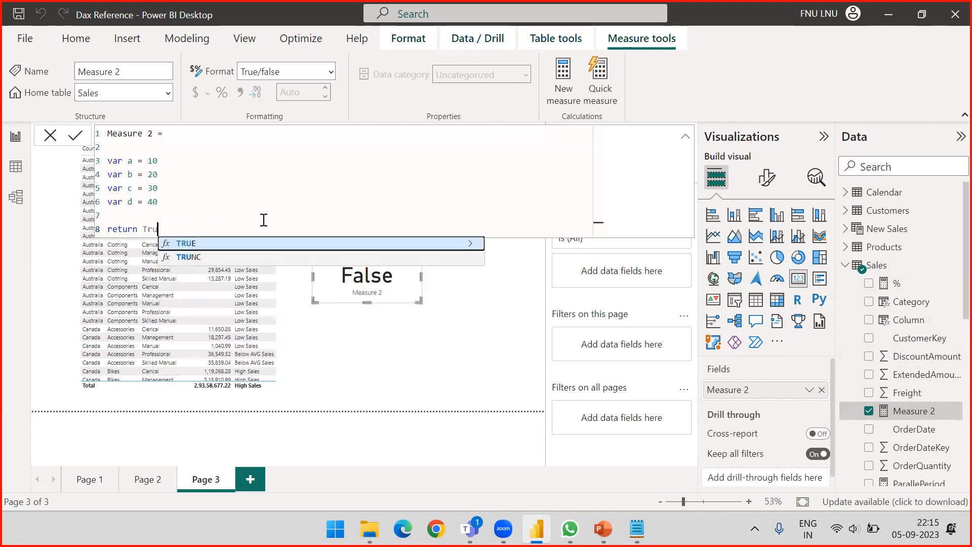
{"action": "key", "text": "Return"}
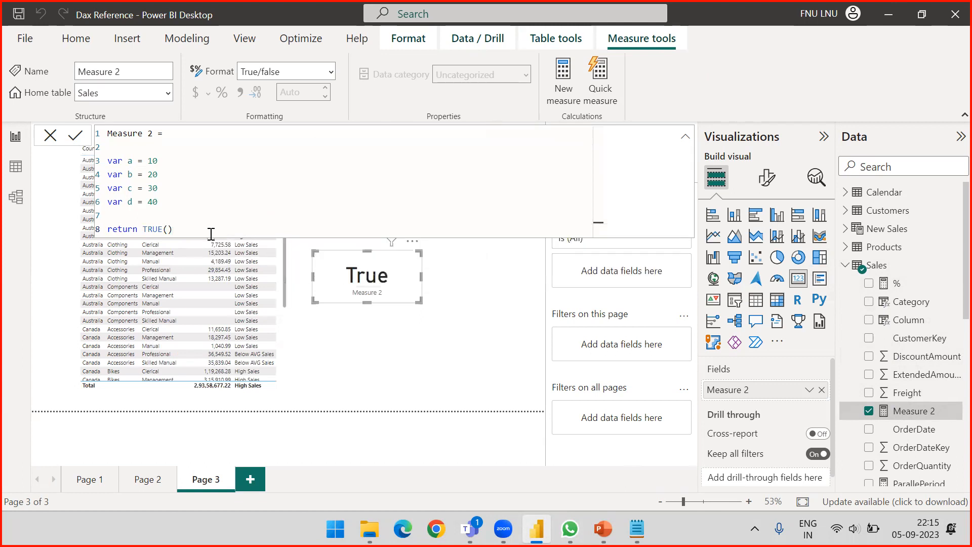
Wrap the returned TRUE() in the NOT function and commit Measure 2.
{"action": "type", "text": "NOT"}
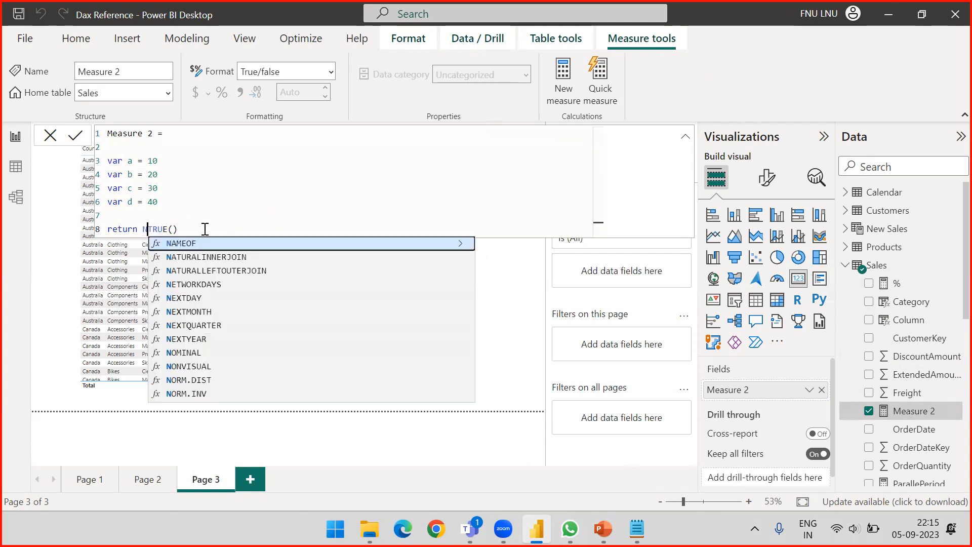
{"action": "type", "text": "("}
{"action": "left_click", "coordinate": [205, 229]}
{"action": "type", "text": ")"}
{"action": "key", "text": "Return"}
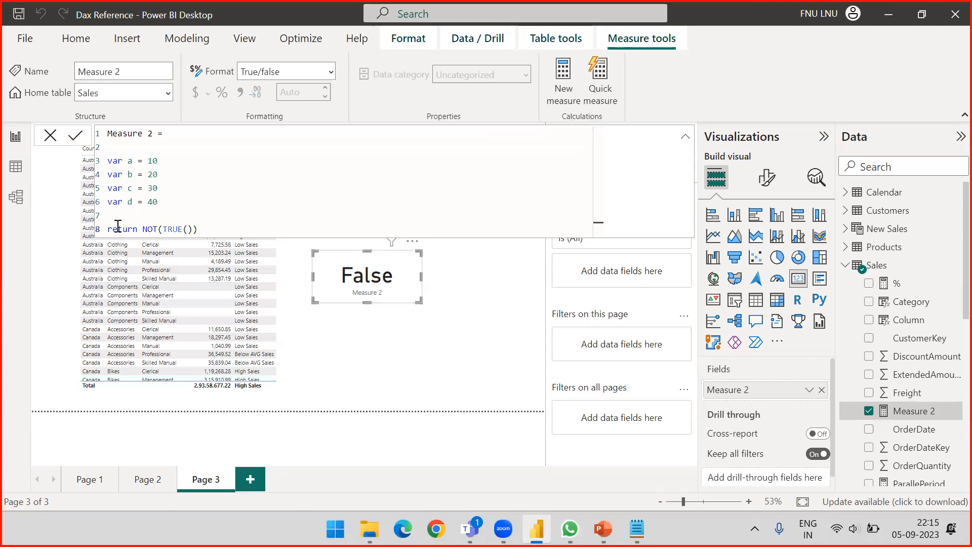
Clear Measure 2's return expression, and enter AND( there to view its syntax before erasing it.
{"action": "left_click_drag", "start_coordinate": [142, 229], "coordinate": [201, 227]}
{"action": "key", "text": "BackSpace"}
{"action": "type", "text": "AND("}
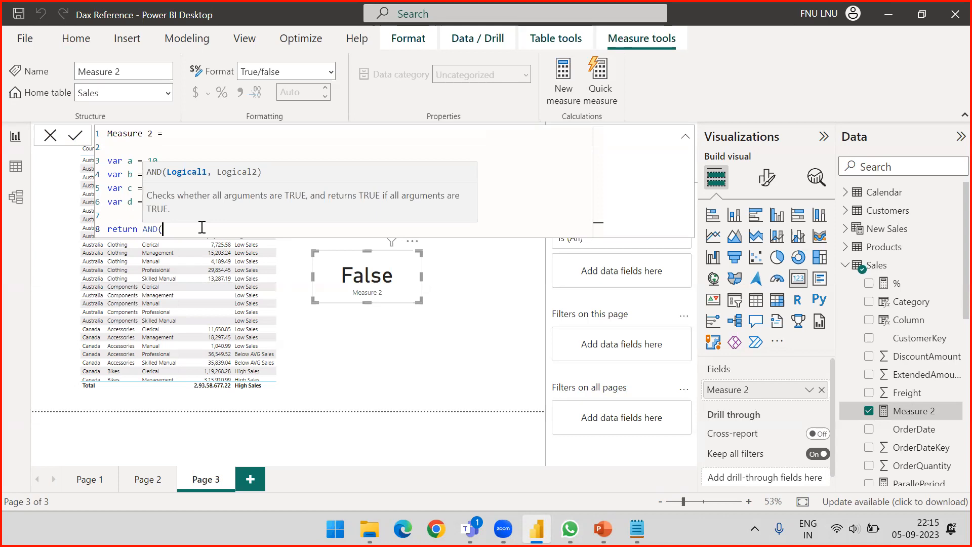
{"action": "key", "text": "BackSpace"}
{"action": "key", "text": "BackSpace"}
{"action": "key", "text": "BackSpace"}
{"action": "key", "text": "BackSpace"}
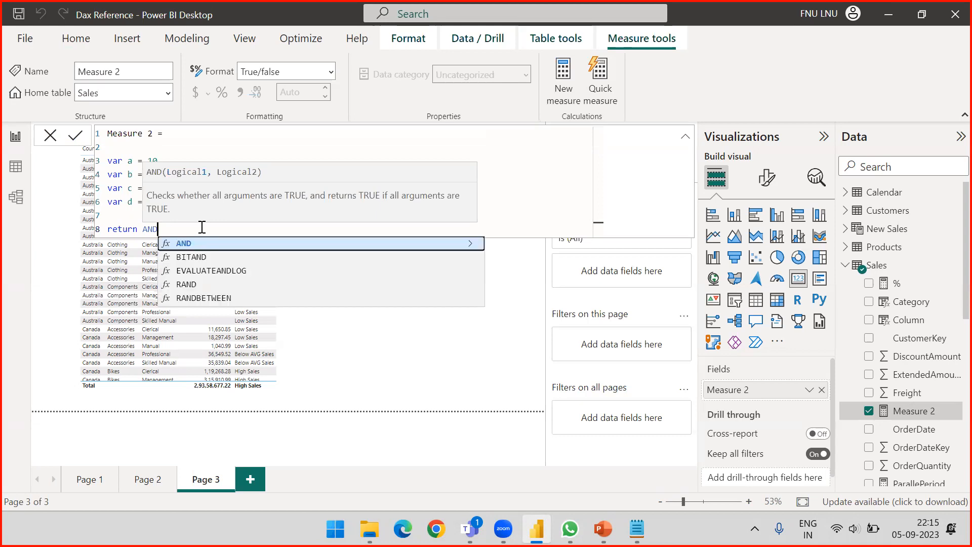
Preview the OR function's syntax and the && operator in Measure 2's return expression, and erase both.
{"action": "type", "text": "OR("}
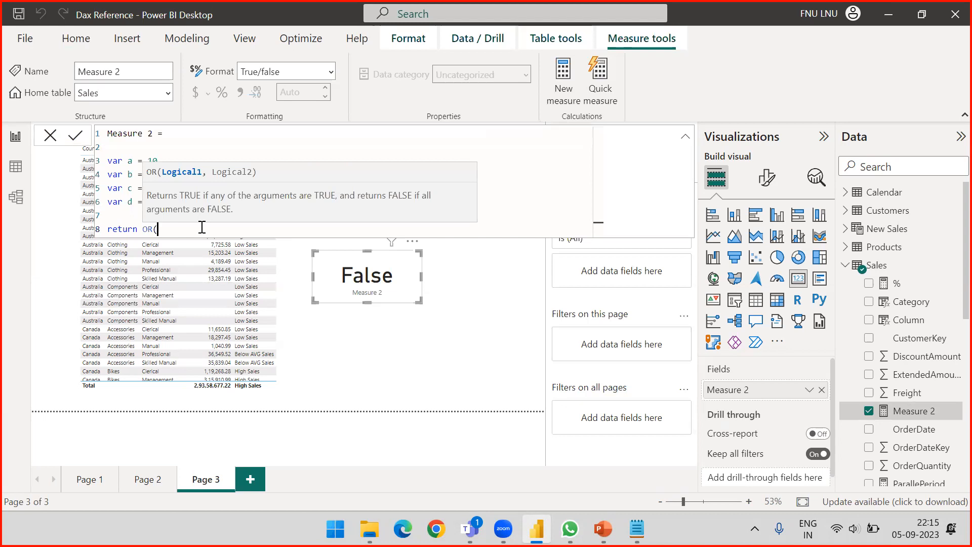
{"action": "key", "text": "BackSpace"}
{"action": "key", "text": "BackSpace"}
{"action": "key", "text": "BackSpace"}
{"action": "type", "text": "&&"}
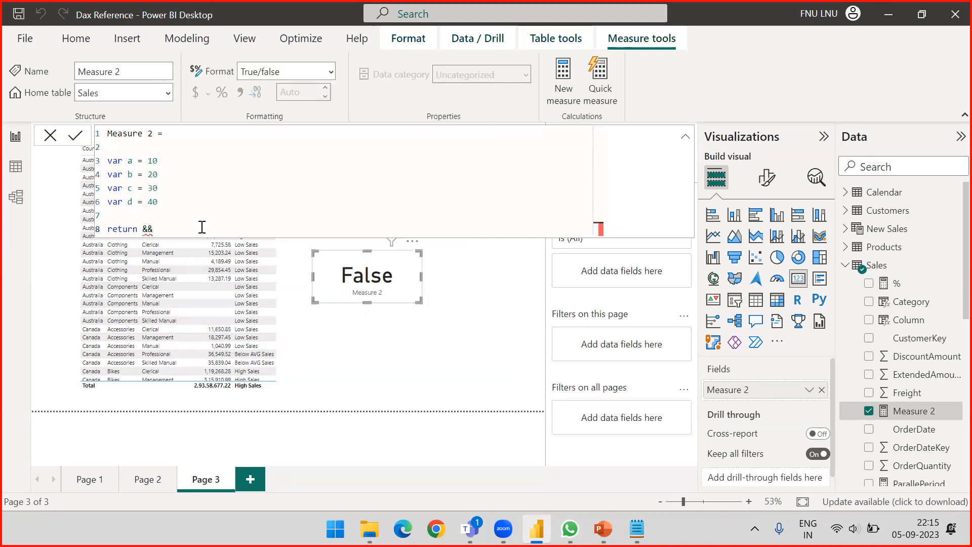
{"action": "key", "text": "BackSpace"}
{"action": "key", "text": "BackSpace"}
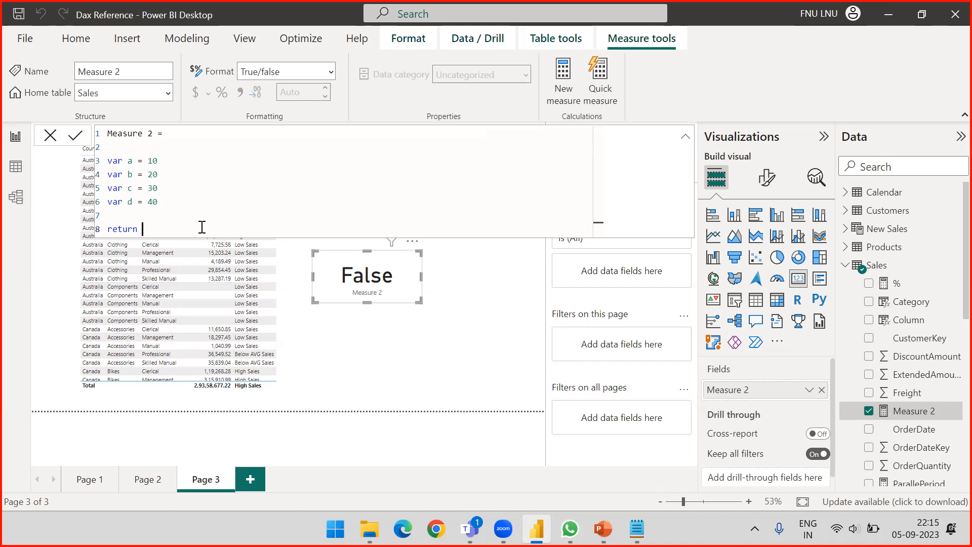
Review the list of functions on PowerPoint's Logical Functions slide, and return to Power BI.
{"action": "left_click", "coordinate": [603, 529]}
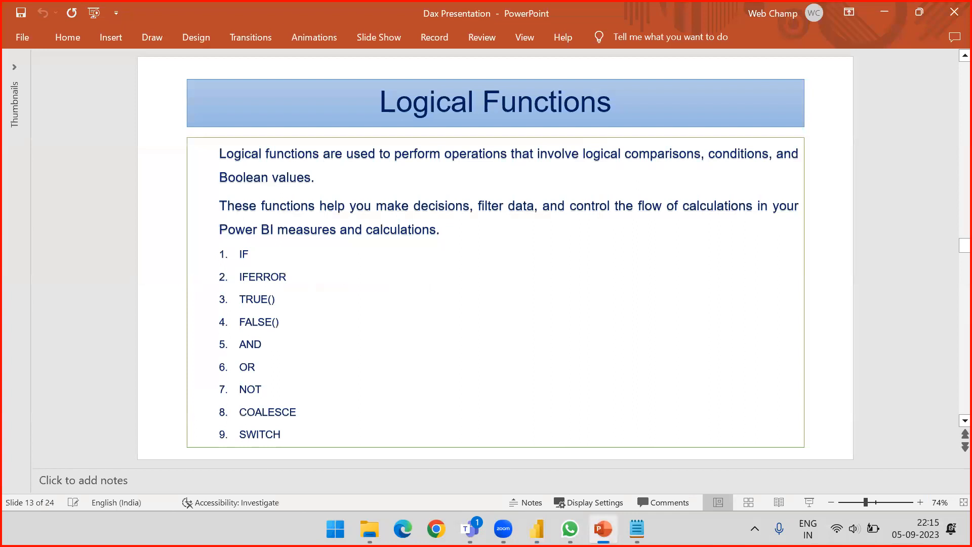
{"action": "left_click", "coordinate": [537, 529]}
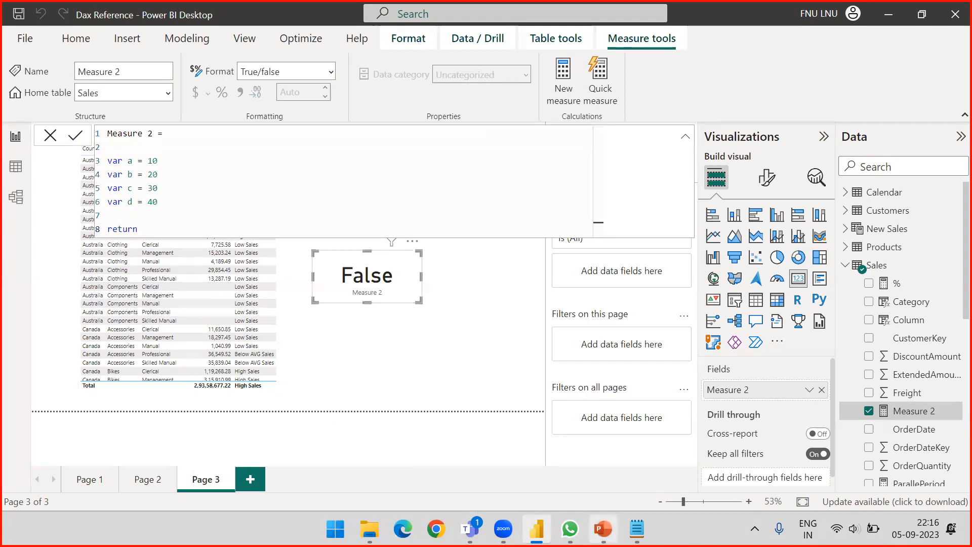
{"action": "left_click", "coordinate": [602, 528]}
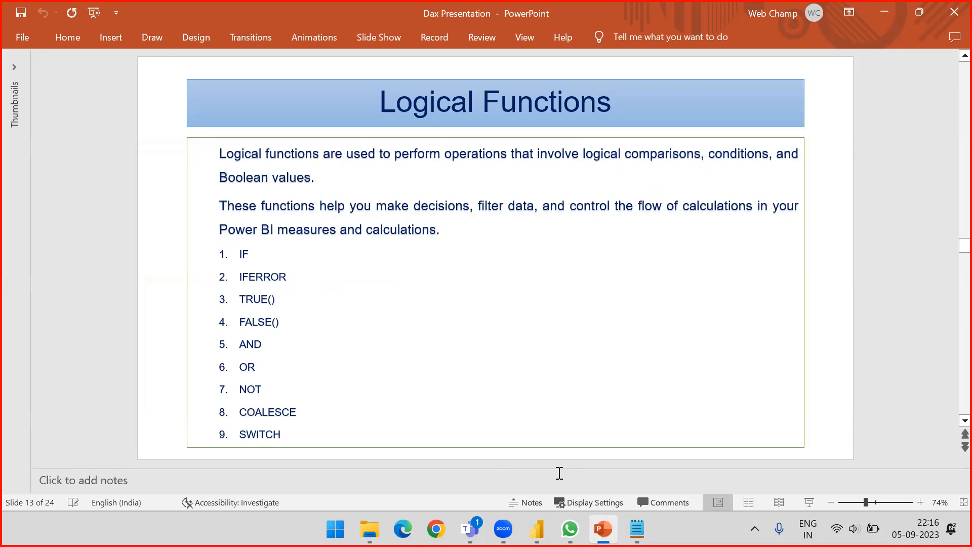
{"action": "mouse_move", "coordinate": [570, 528]}
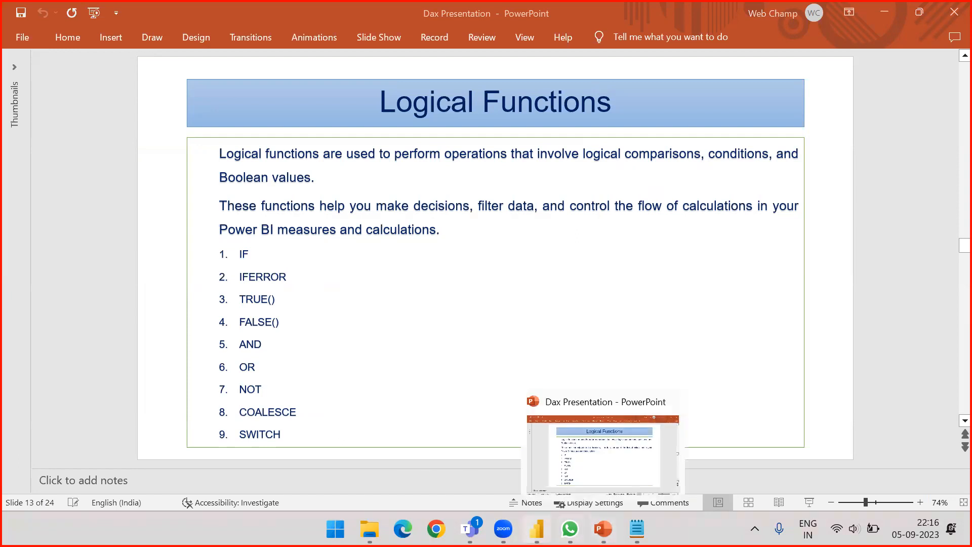
{"action": "left_click", "coordinate": [537, 528]}
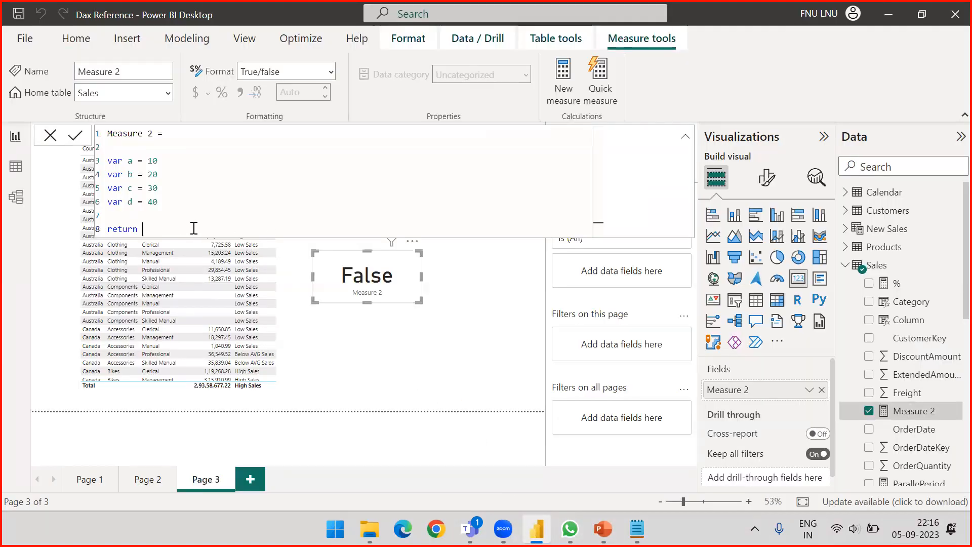
Enter COALESCE(BLANK(), 10, 30) as Measure 2's return expression and commit the measure.
{"action": "type", "text": "COL"}
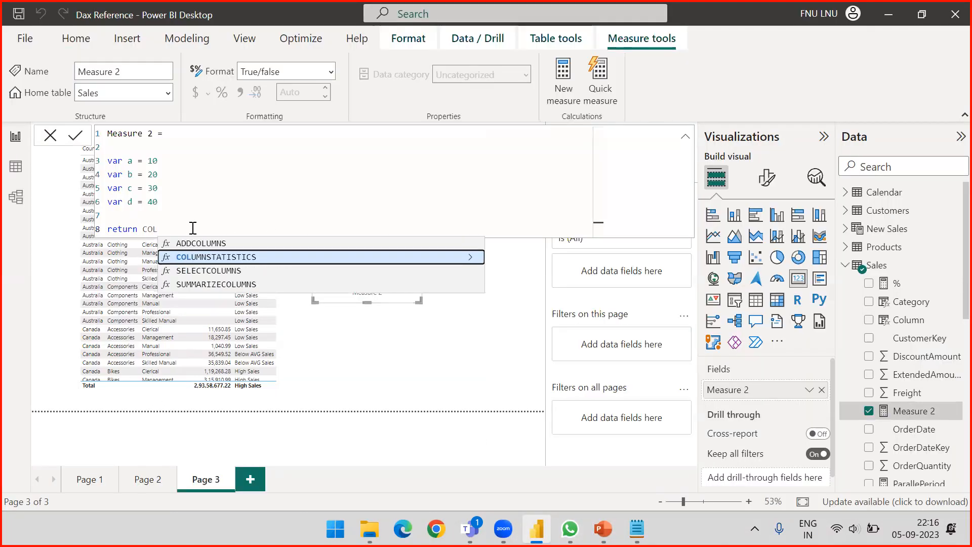
{"action": "key", "text": "BackSpace"}
{"action": "type", "text": "A"}
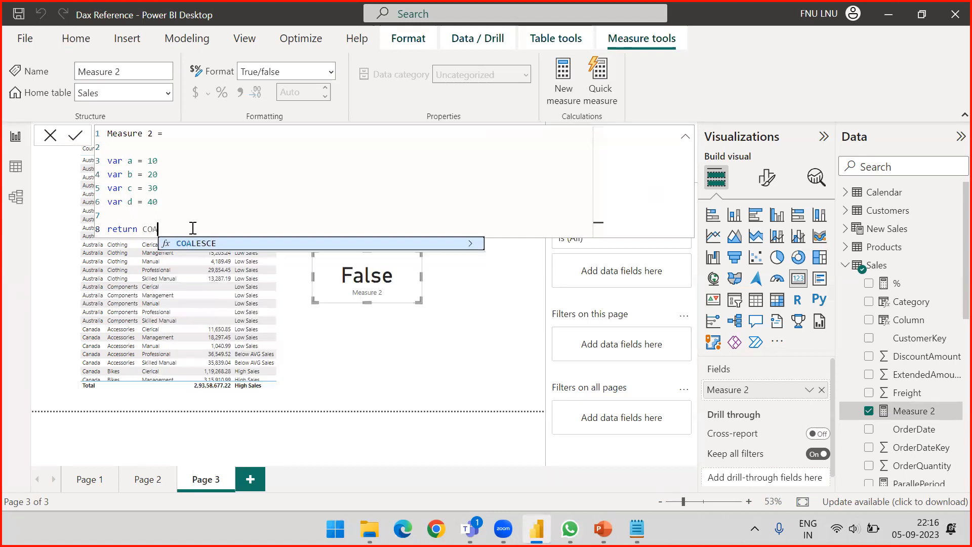
{"action": "key", "text": "Tab"}
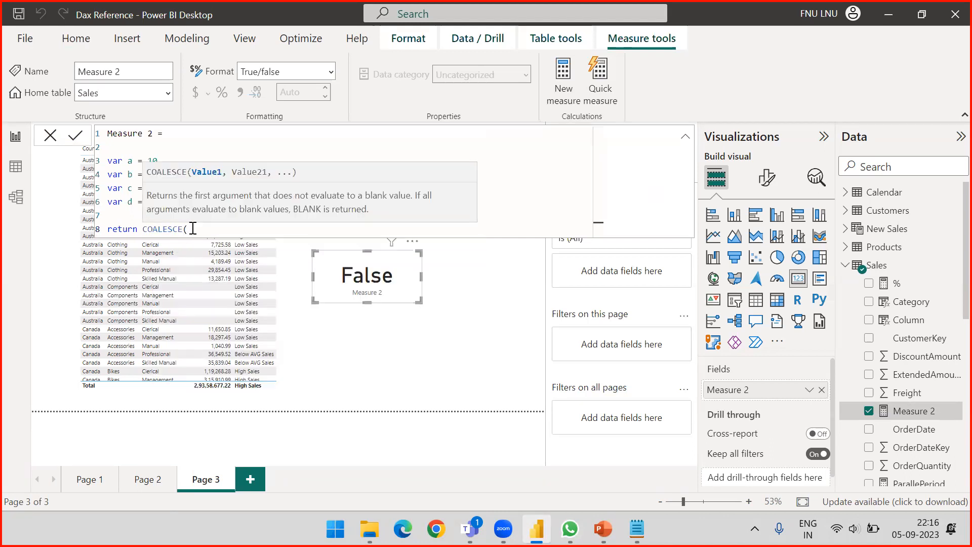
{"action": "type", "text": "Bla"}
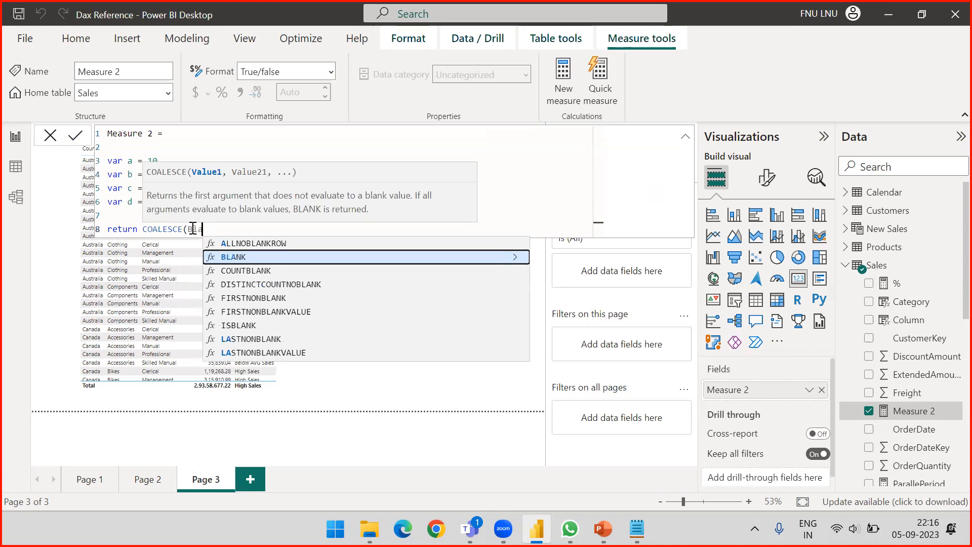
{"action": "key", "text": "Tab"}
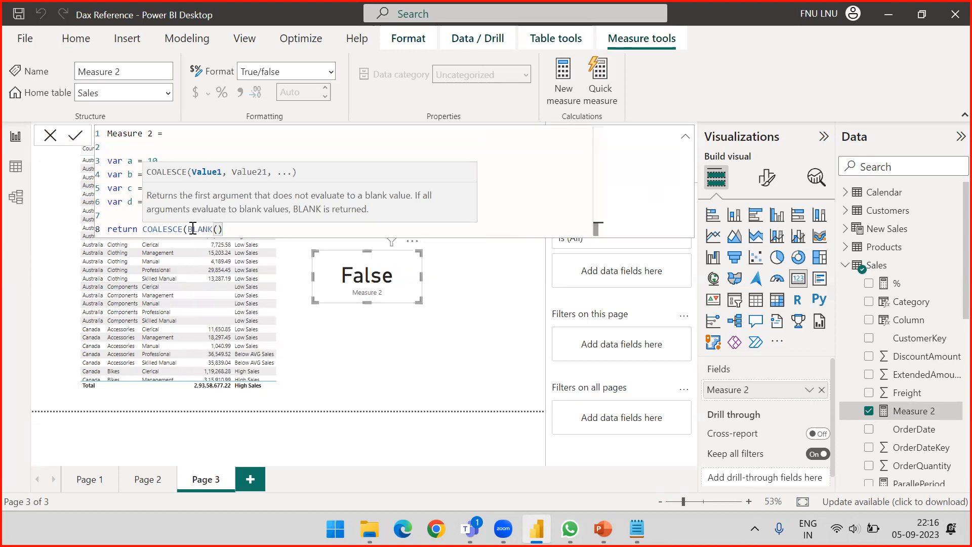
{"action": "type", "text": ","}
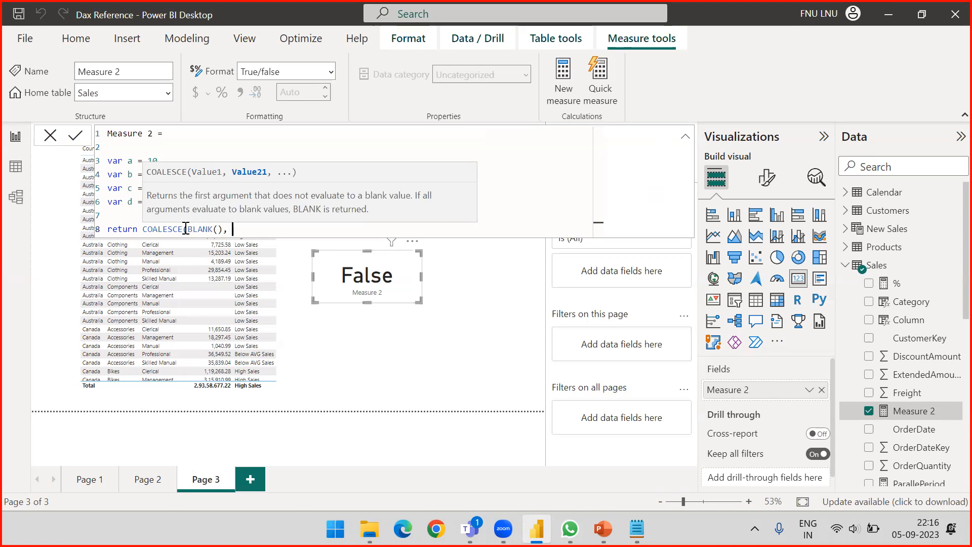
{"action": "left_click_drag", "start_coordinate": [187, 229], "coordinate": [237, 229]}
{"action": "left_click", "coordinate": [321, 236]}
{"action": "type", "text": "10, "}
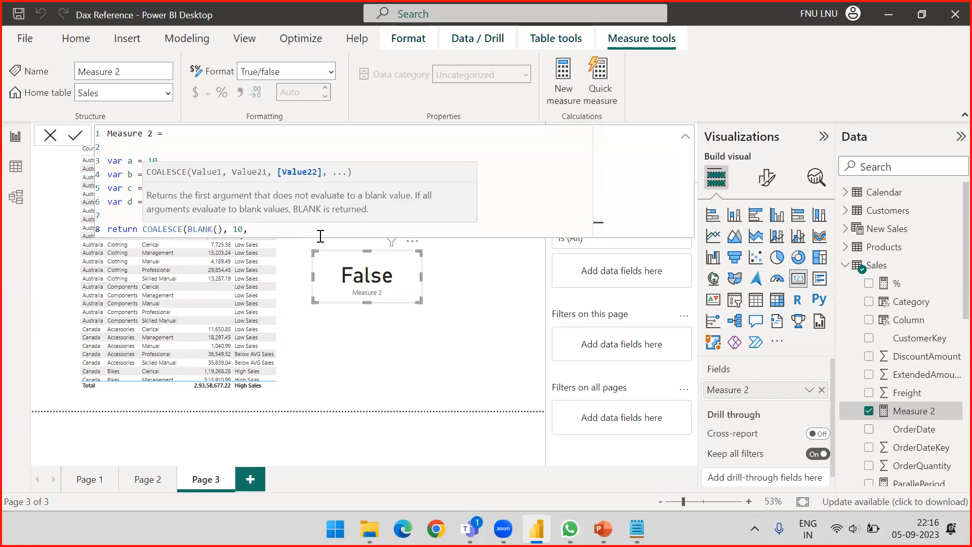
{"action": "type", "text": "30)"}
{"action": "key", "text": "Return"}
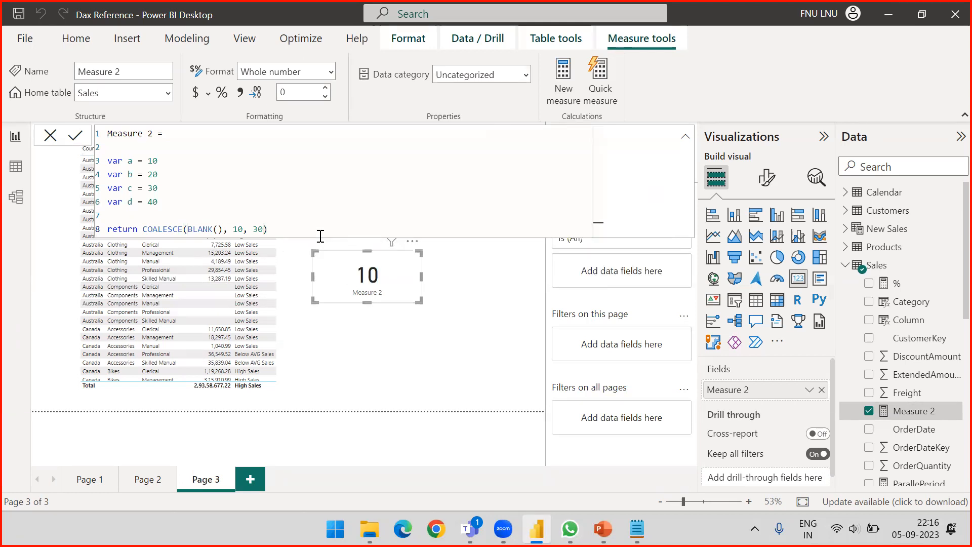
Replace the 10 in Measure 2's COALESCE expression with BLANK() and commit the measure.
{"action": "double_click", "coordinate": [237, 229]}
{"action": "type", "text": "BLANK()"}
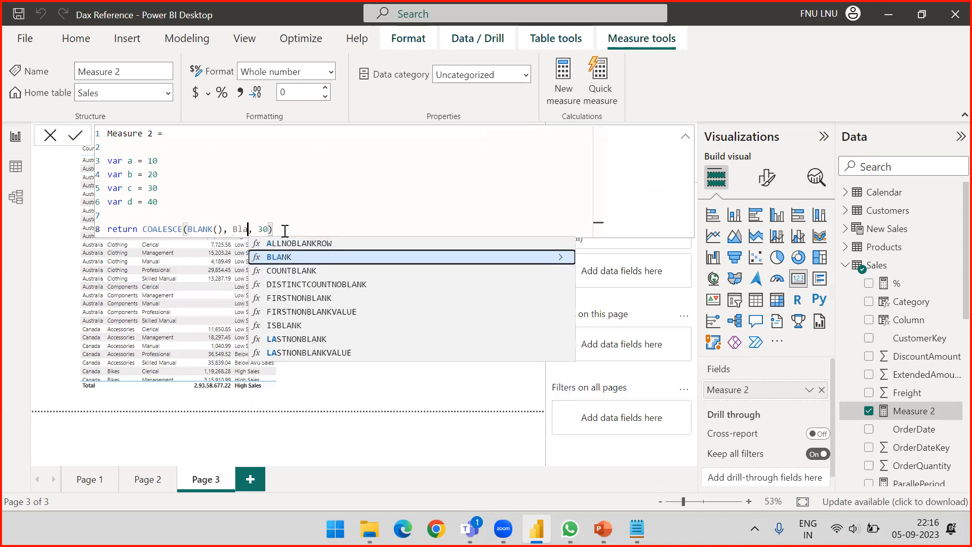
{"action": "key", "text": "Right"}
{"action": "key", "text": "Right"}
{"action": "key", "text": "Right"}
{"action": "key", "text": "Right"}
{"action": "key", "text": "Right"}
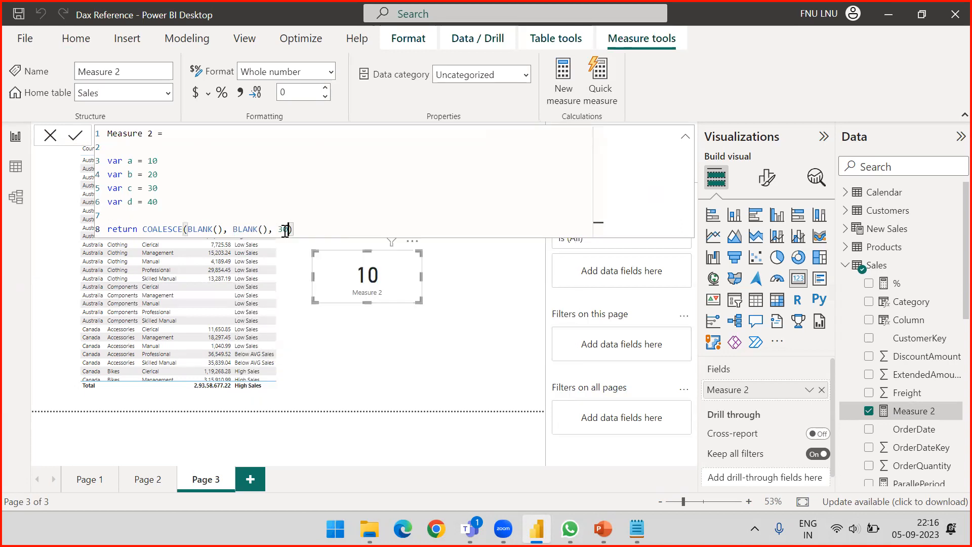
{"action": "key", "text": "Return"}
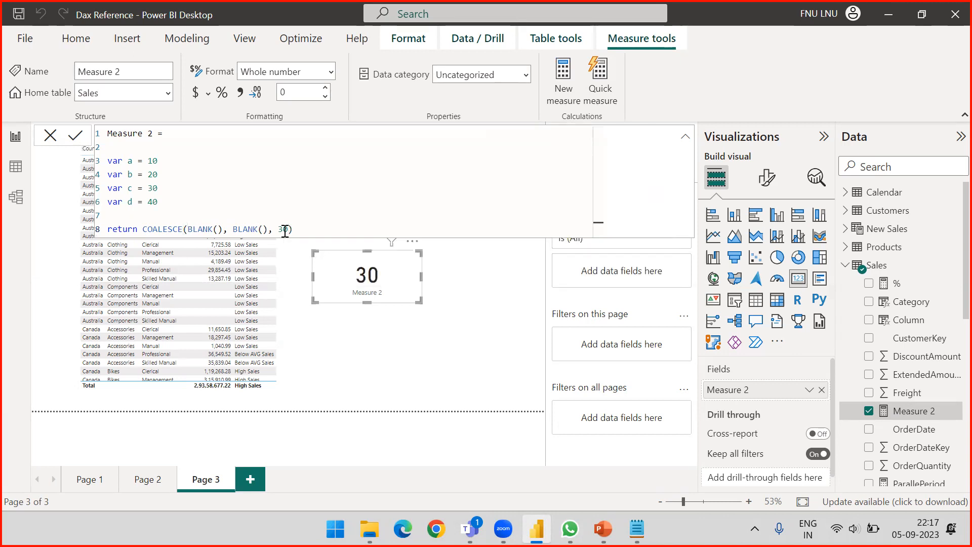
Check the Logical Functions slide in PowerPoint for the function after COALESCE, and return to Power BI.
{"action": "left_click_drag", "start_coordinate": [307, 231], "coordinate": [147, 229]}
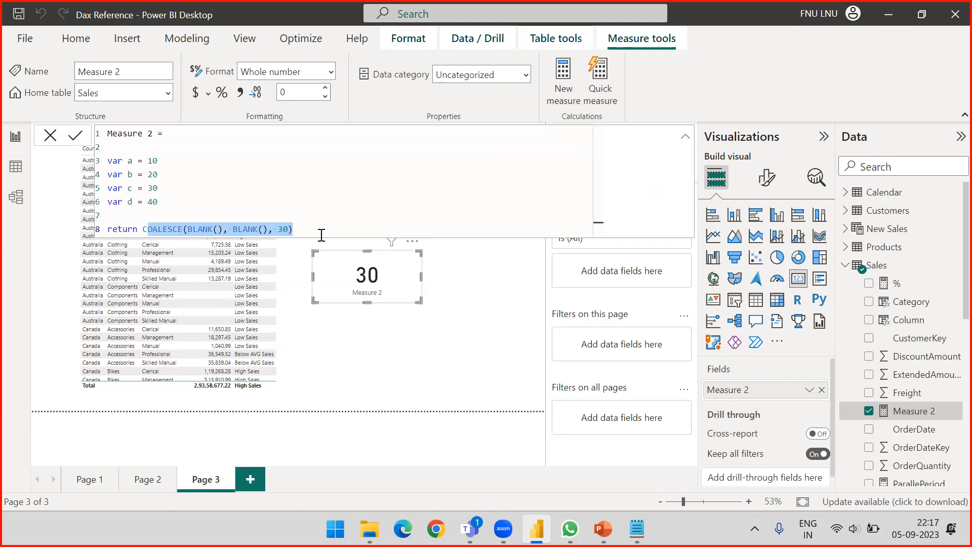
{"action": "left_click", "coordinate": [602, 529]}
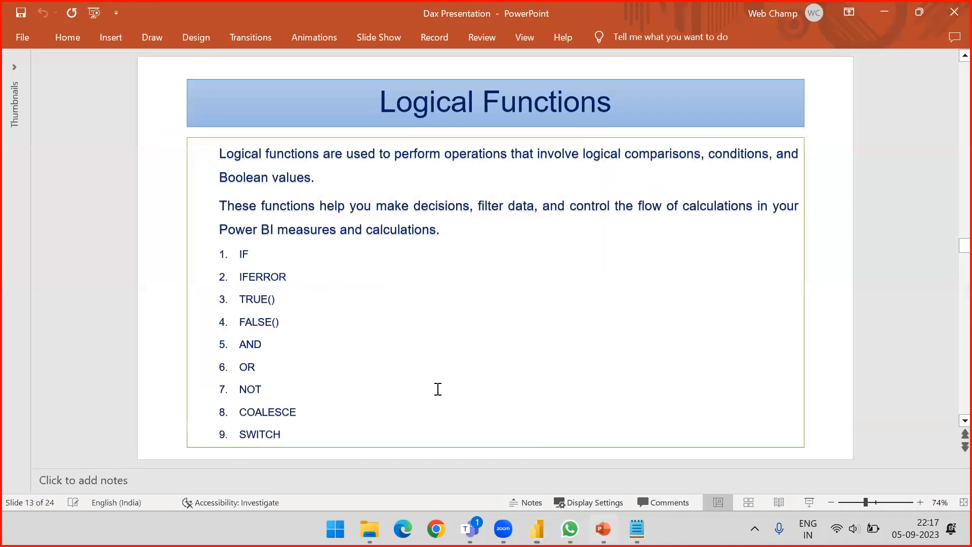
{"action": "left_click", "coordinate": [22, 14]}
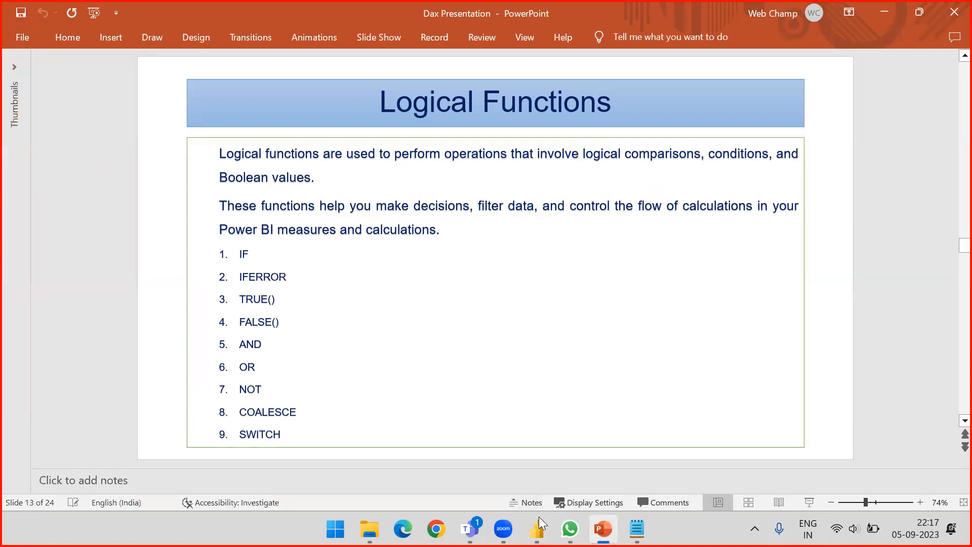
{"action": "left_click", "coordinate": [539, 519]}
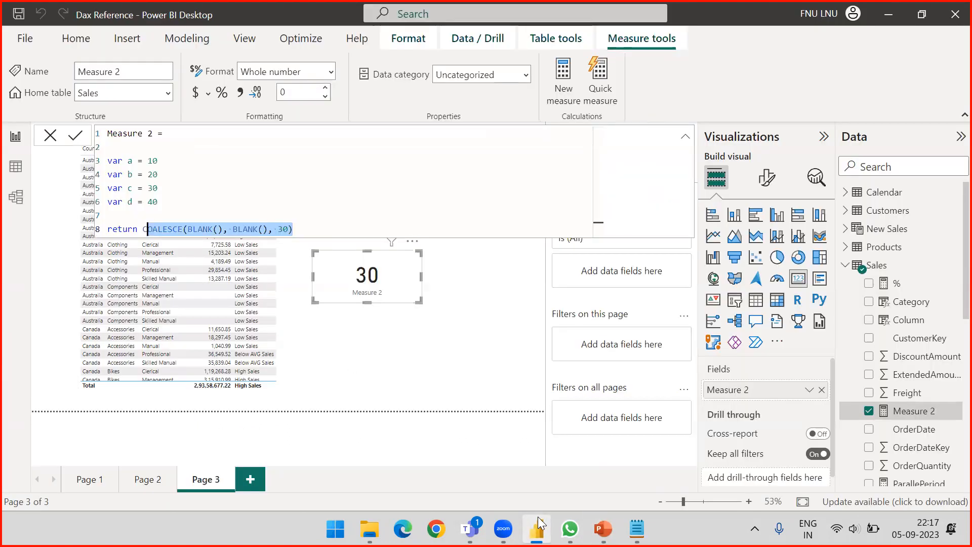
Switch to the Data view and look at the full SalesTag3 formula in the Sales table.
{"action": "left_click", "coordinate": [10, 167]}
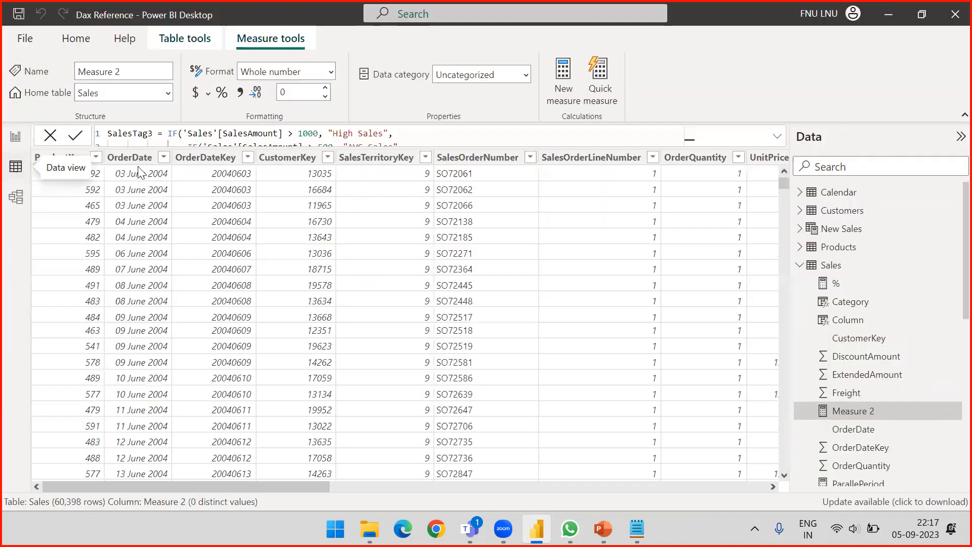
{"action": "left_click", "coordinate": [778, 137]}
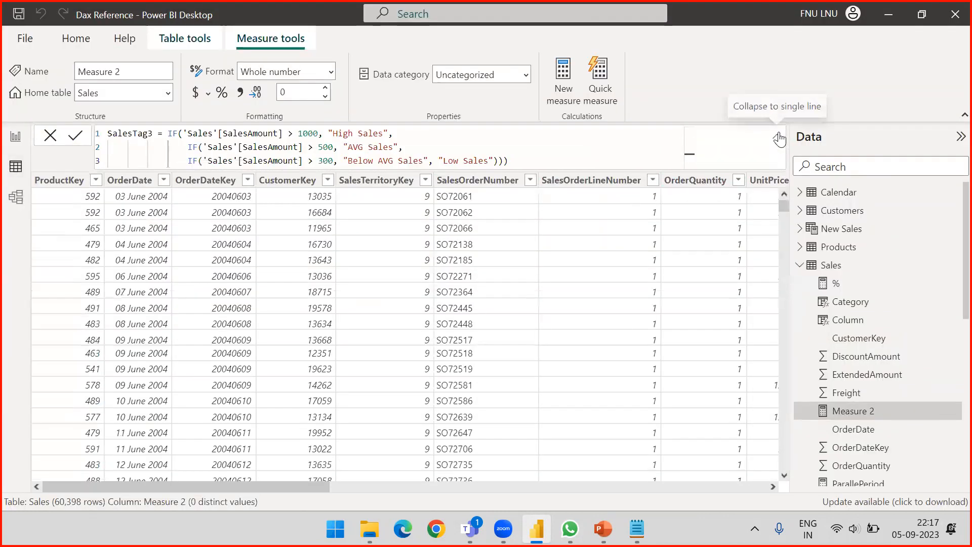
{"action": "left_click", "coordinate": [777, 140]}
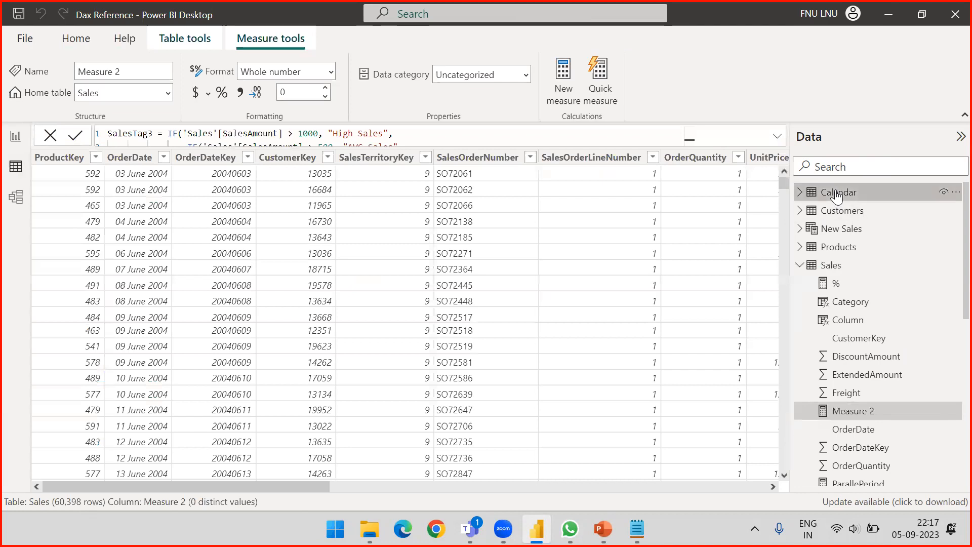
Open the Calendar table and examine the WeekDay column's values and its WEEKDAY formula.
{"action": "left_click", "coordinate": [826, 193]}
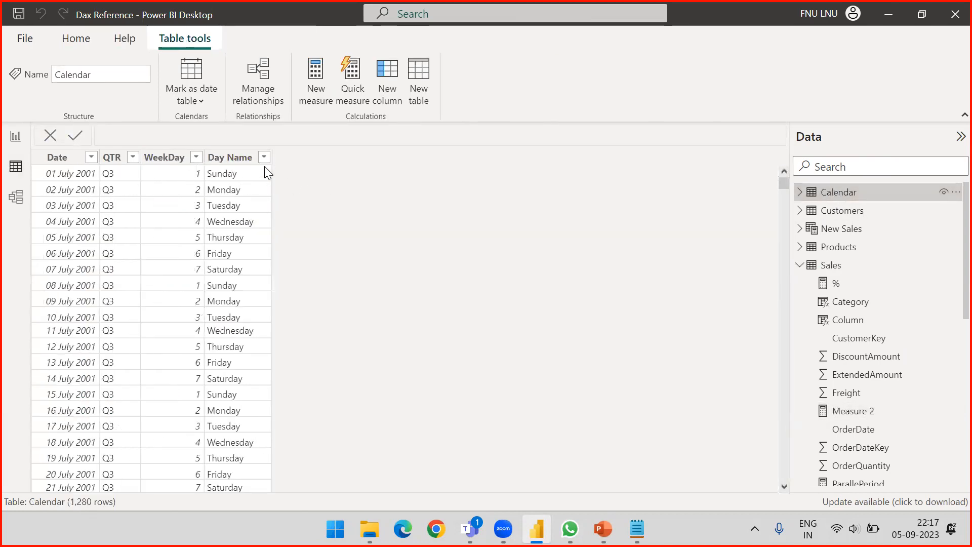
{"action": "left_click", "coordinate": [169, 160]}
{"action": "left_click", "coordinate": [68, 160]}
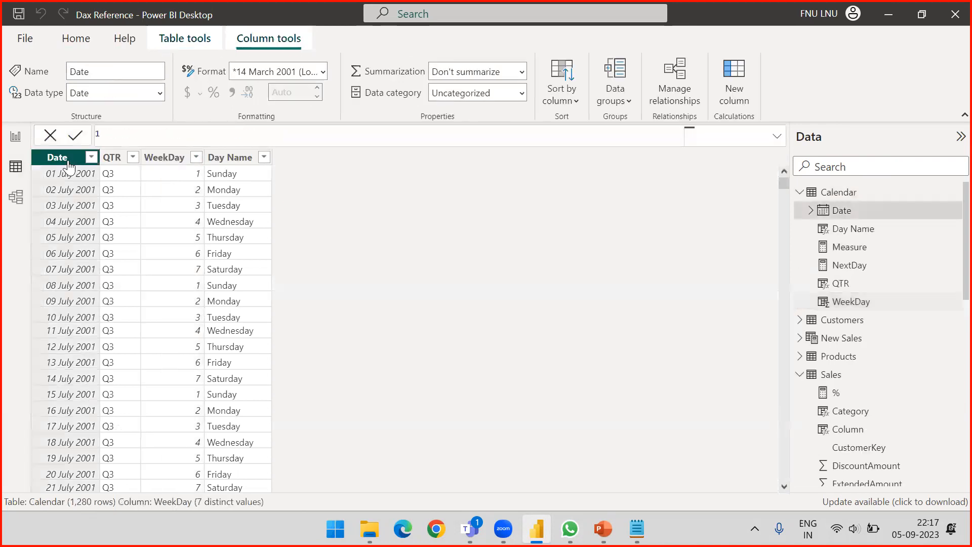
{"action": "left_click", "coordinate": [195, 158]}
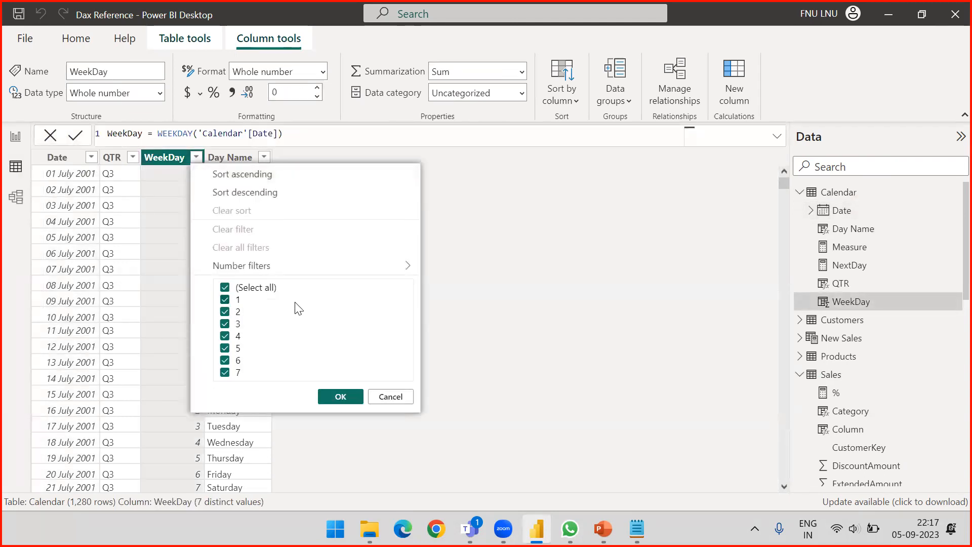
{"action": "left_click", "coordinate": [158, 135]}
{"action": "left_click_drag", "start_coordinate": [158, 133], "coordinate": [282, 134]}
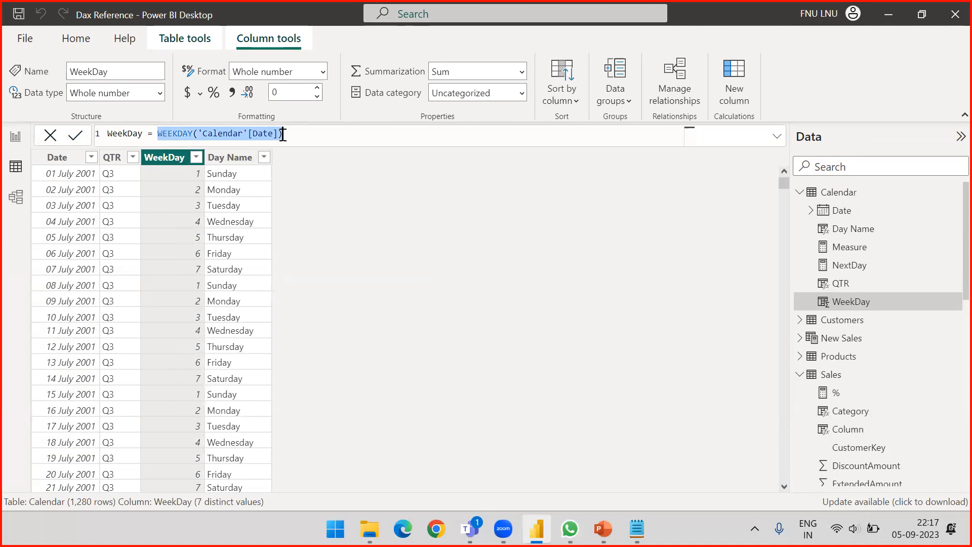
{"action": "left_click", "coordinate": [355, 194]}
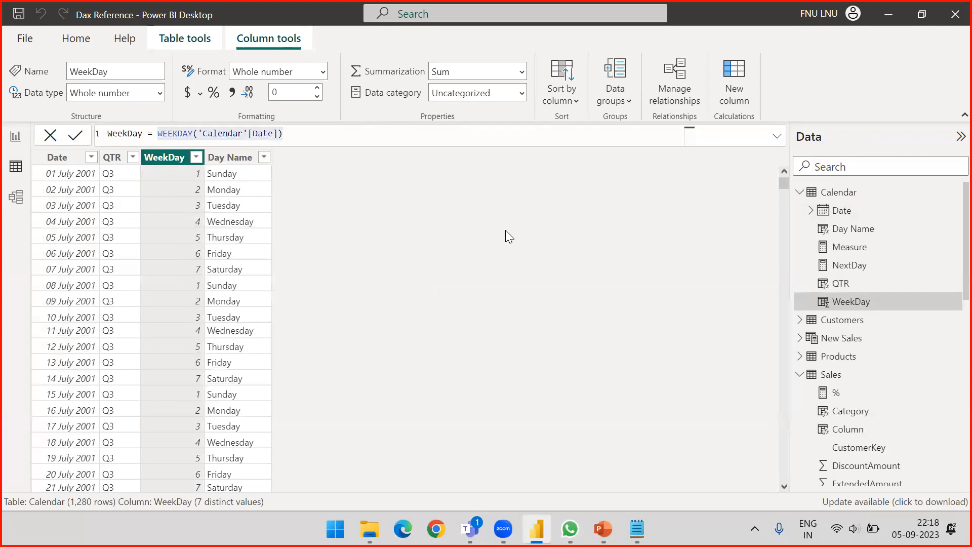
Add a new calculated column to the Calendar table and begin its formula with the SWITCH function.
{"action": "left_click", "coordinate": [734, 101]}
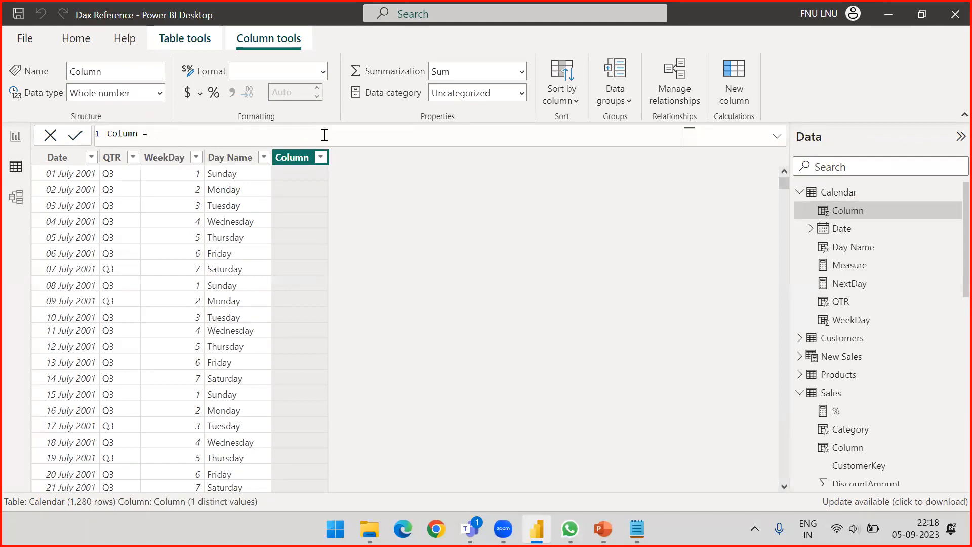
{"action": "type", "text": "SWI"}
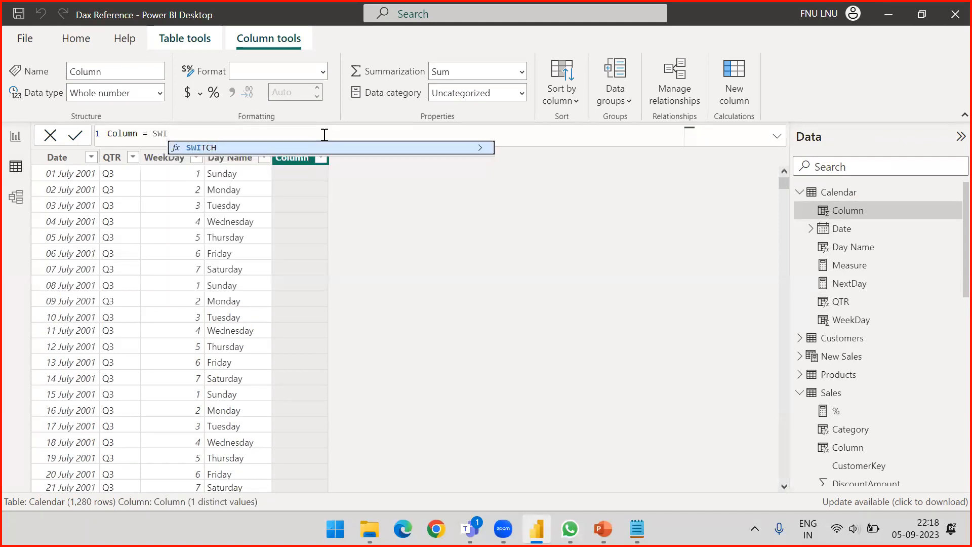
{"action": "key", "text": "Tab"}
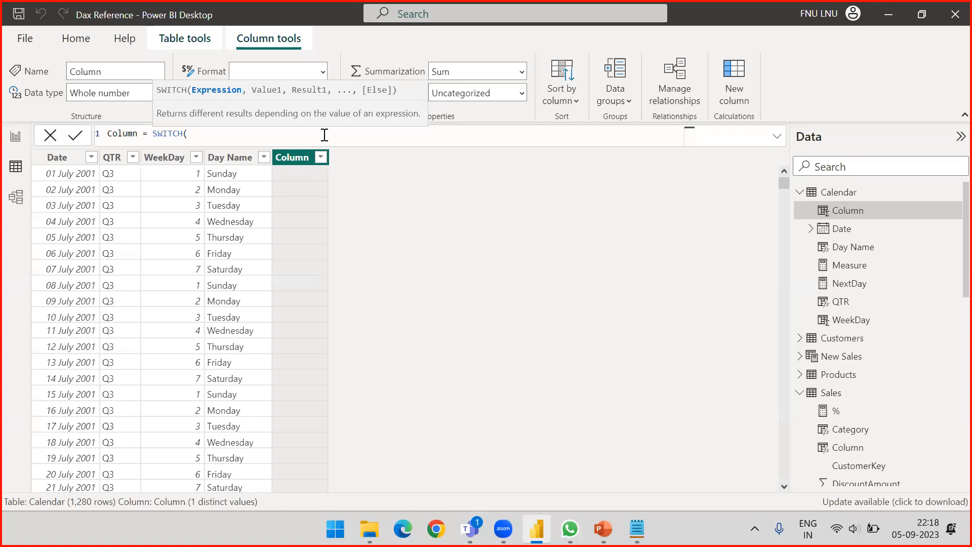
Enter 'Calendar'[WeekDay] as the SWITCH function's expression argument, using the column rather than the WEEKDAY function.
{"action": "type", "text": "Wee"}
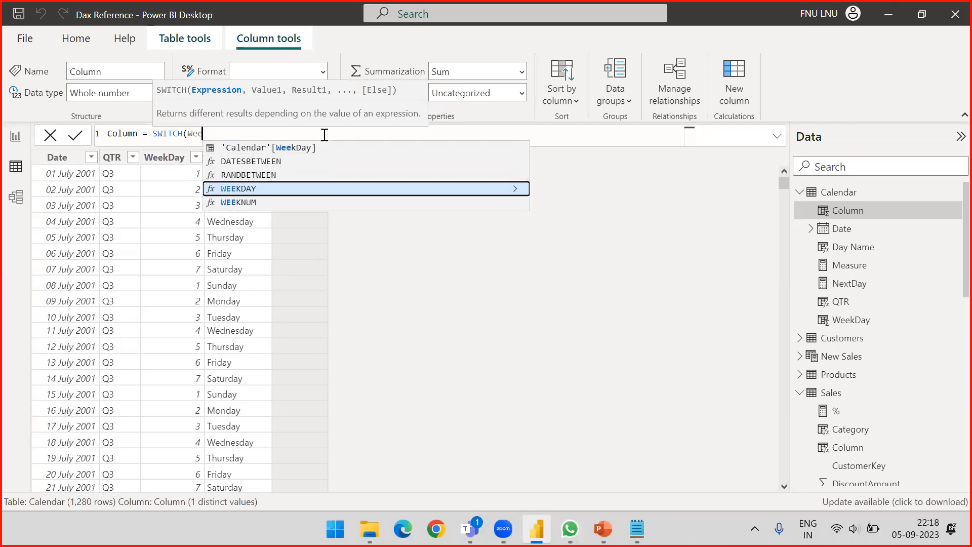
{"action": "key", "text": "Tab"}
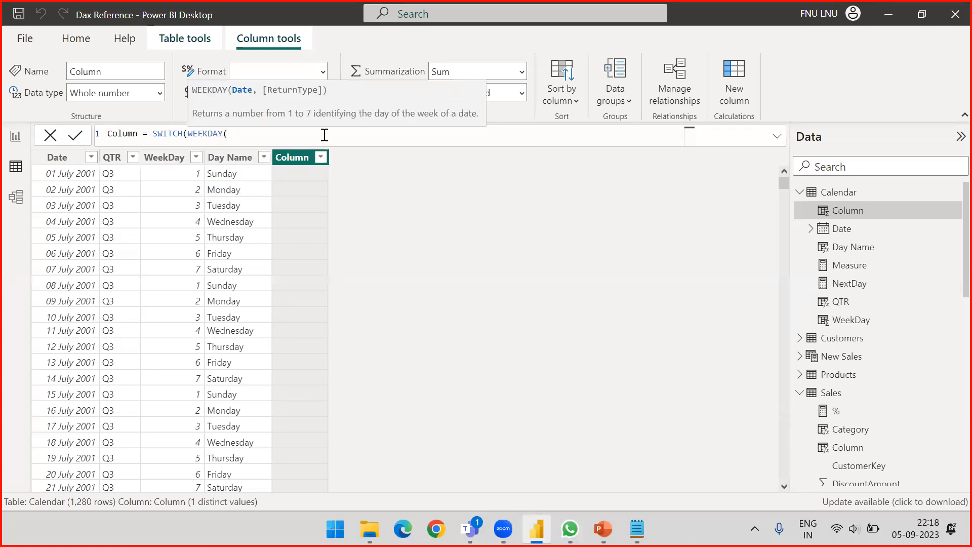
{"action": "key", "text": "BackSpace"}
{"action": "key", "text": "BackSpace"}
{"action": "key", "text": "BackSpace"}
{"action": "key", "text": "BackSpace"}
{"action": "key", "text": "BackSpace"}
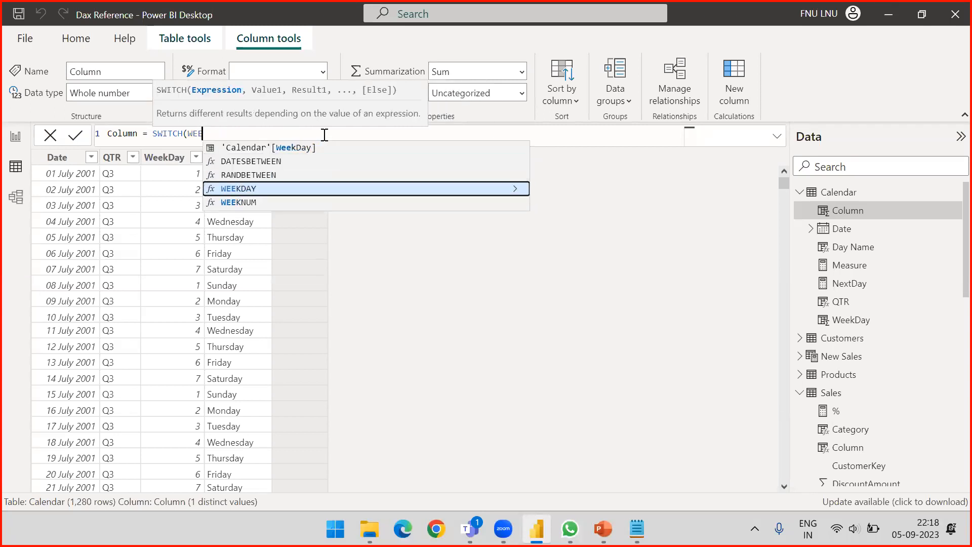
{"action": "key", "text": "Up"}
{"action": "key", "text": "Up"}
{"action": "key", "text": "Up"}
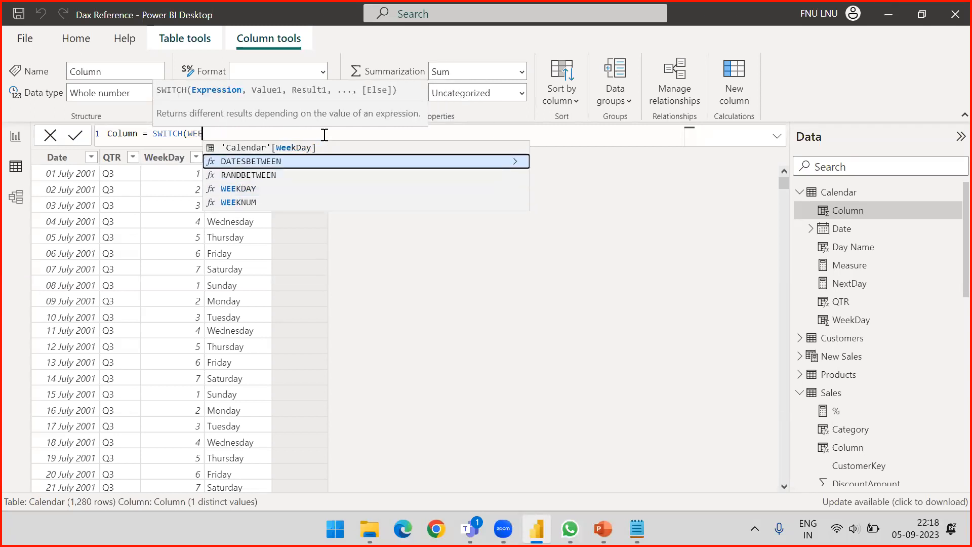
{"action": "key", "text": "Tab"}
{"action": "type", "text": ", "}
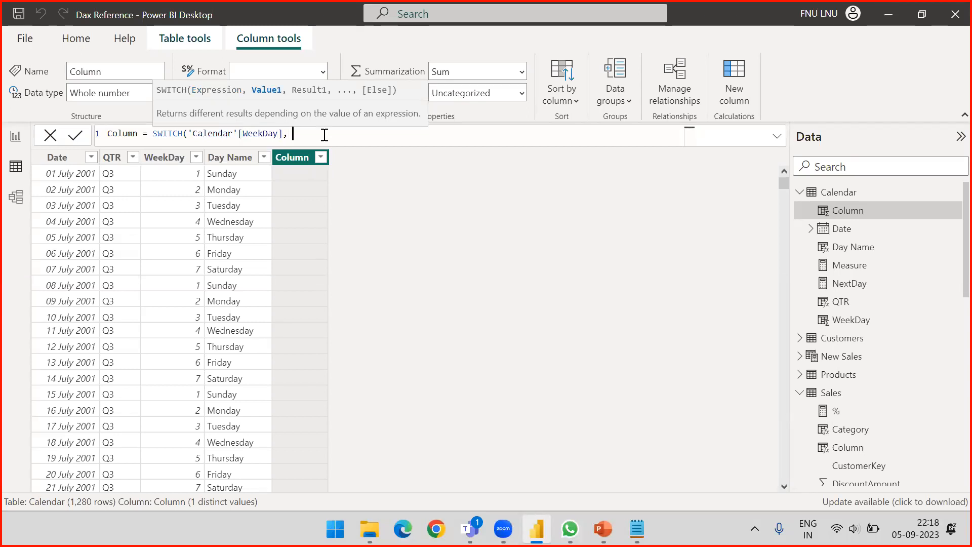
Add the pairs 1, "Sunday" and 2, "Monday" to the SWITCH formula, followed by the value 3.
{"action": "type", "text": "1,"}
{"action": "key", "text": "BackSpace"}
{"action": "key", "text": "BackSpace"}
{"action": "key", "text": "BackSpace"}
{"action": "type", "text": ","}
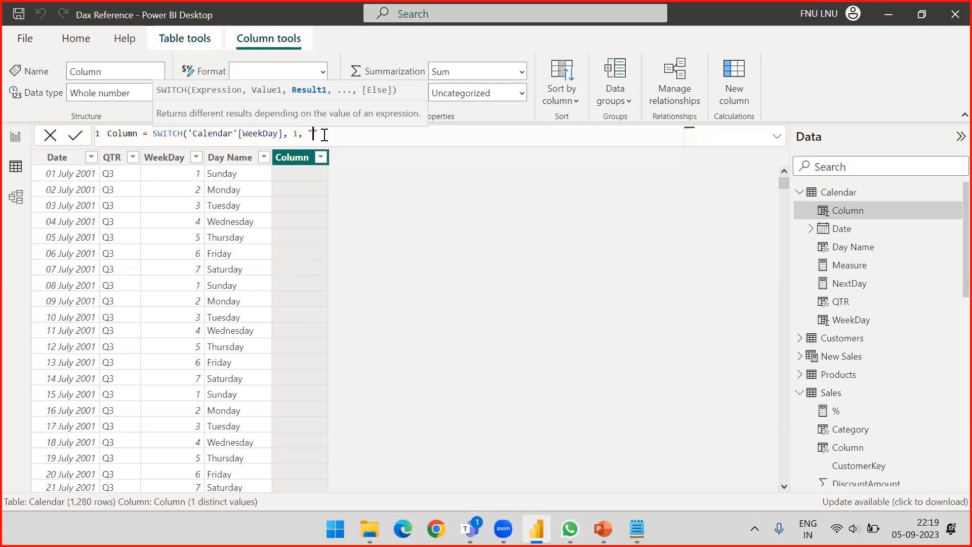
{"action": "type", "text": "Sunday\", 2"}
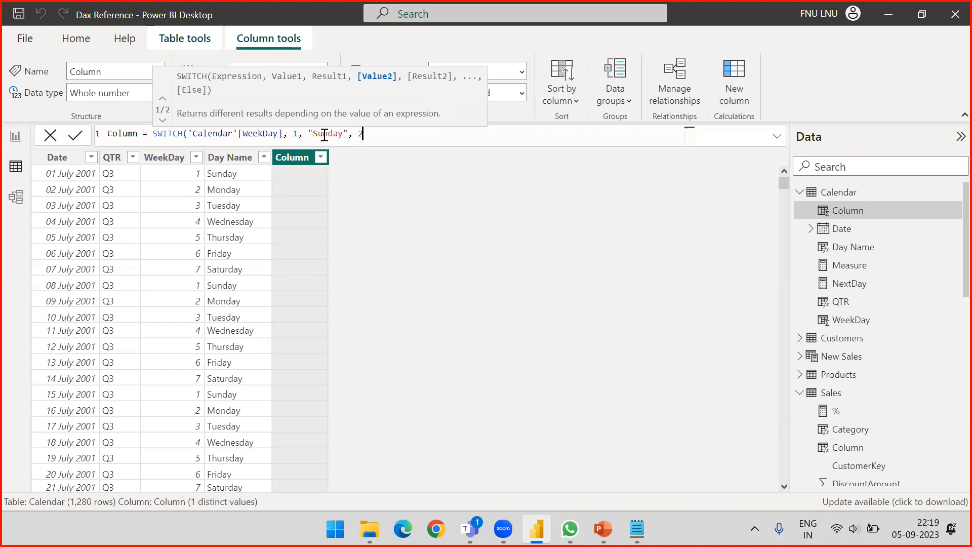
{"action": "type", "text": ", \""}
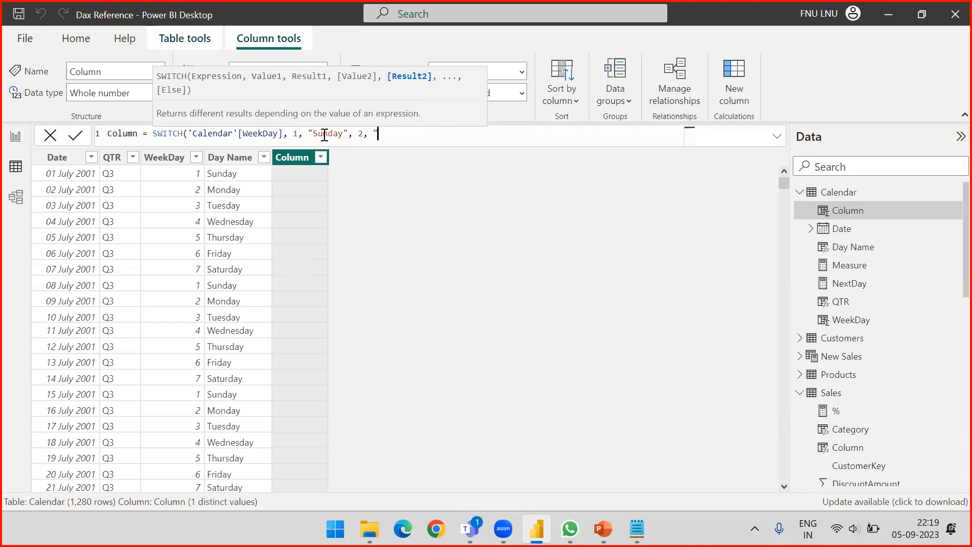
{"action": "type", "text": "Mp"}
{"action": "key", "text": "BackSpace"}
{"action": "type", "text": "onday\", 3, "}
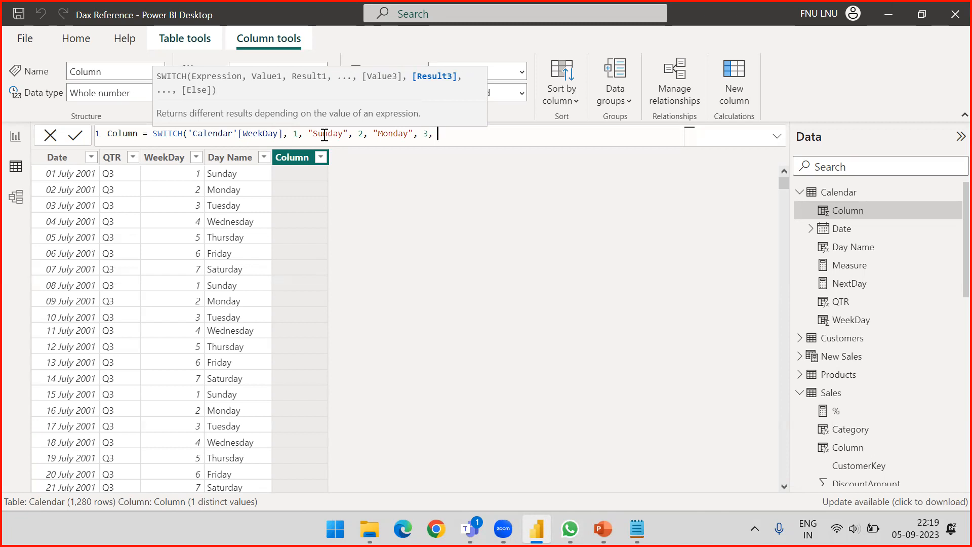
Continue the SWITCH formula with "Wednesday" as the result for 3, the pair 4, "Thursday" and the value 5.
{"action": "type", "text": "\"Wednesday\", 4"}
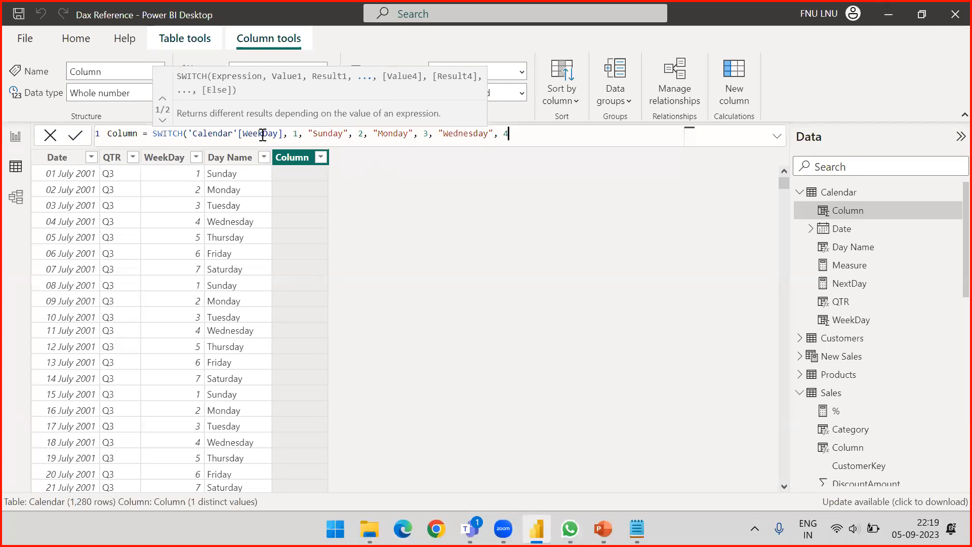
{"action": "left_click_drag", "start_coordinate": [189, 133], "coordinate": [284, 133]}
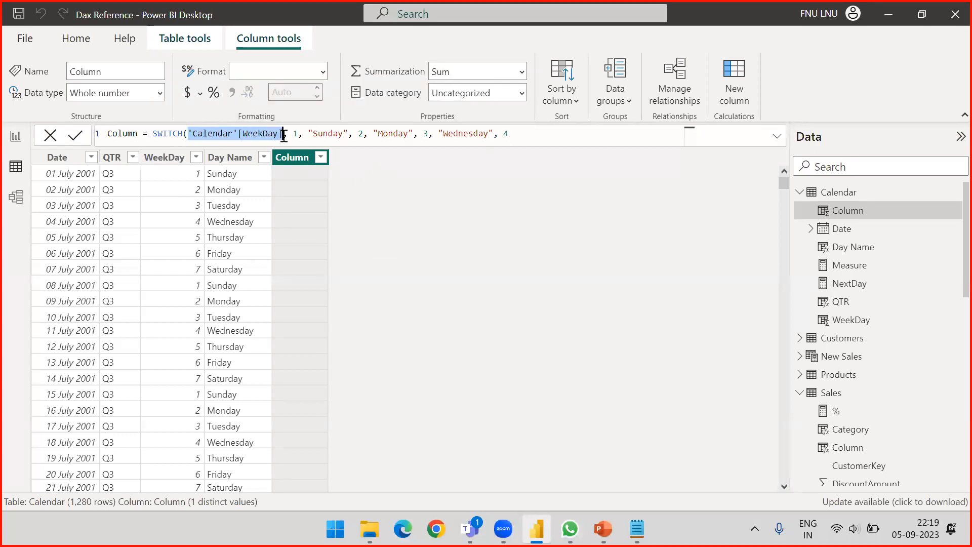
{"action": "left_click", "coordinate": [514, 135]}
{"action": "type", "text": ", \"Thurd"}
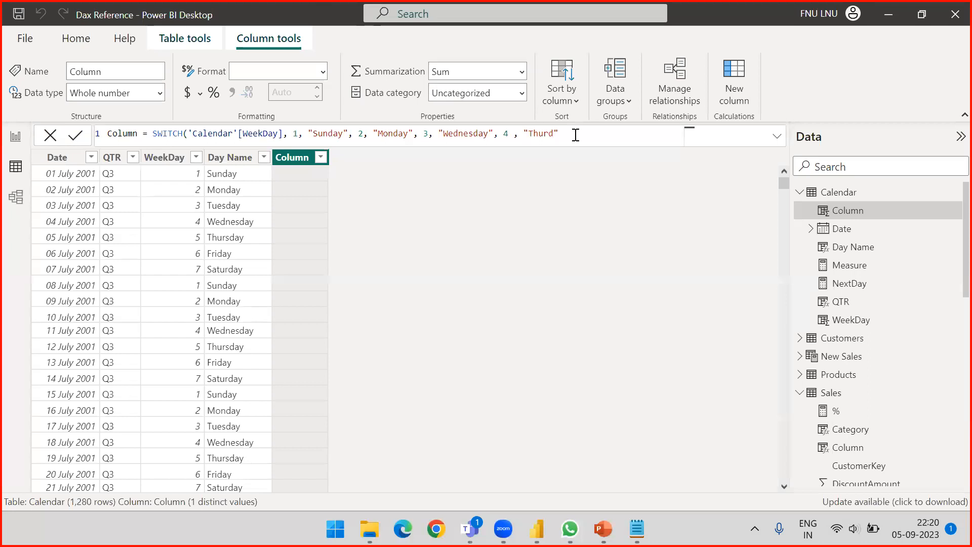
{"action": "left_click", "coordinate": [557, 134]}
{"action": "key", "text": "BackSpace"}
{"action": "type", "text": "sday"}
{"action": "key", "text": "End"}
{"action": "type", "text": ", 5"}
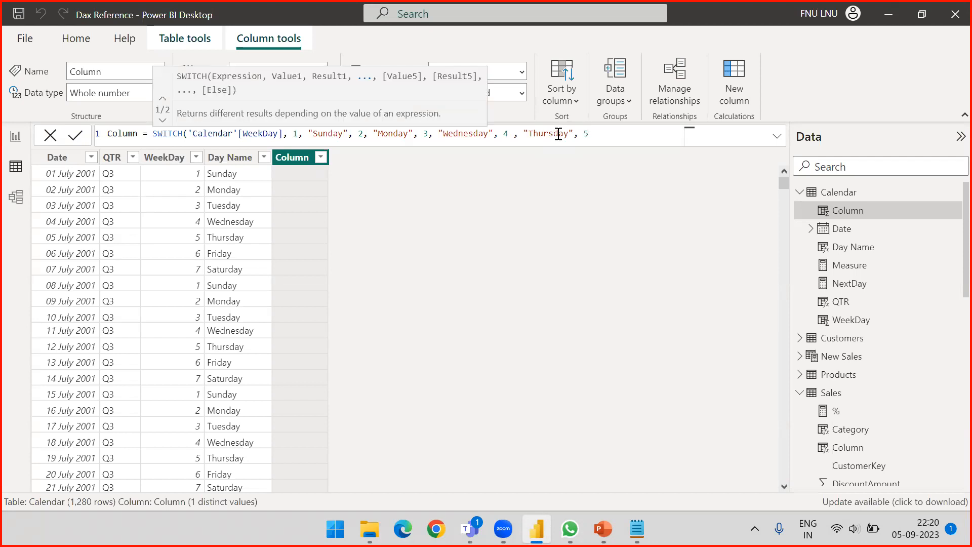
Extend the SWITCH formula with "Friday" as the result for 5, the pair 6, "Saturday" and the value 7.
{"action": "type", "text": " ,\"F"}
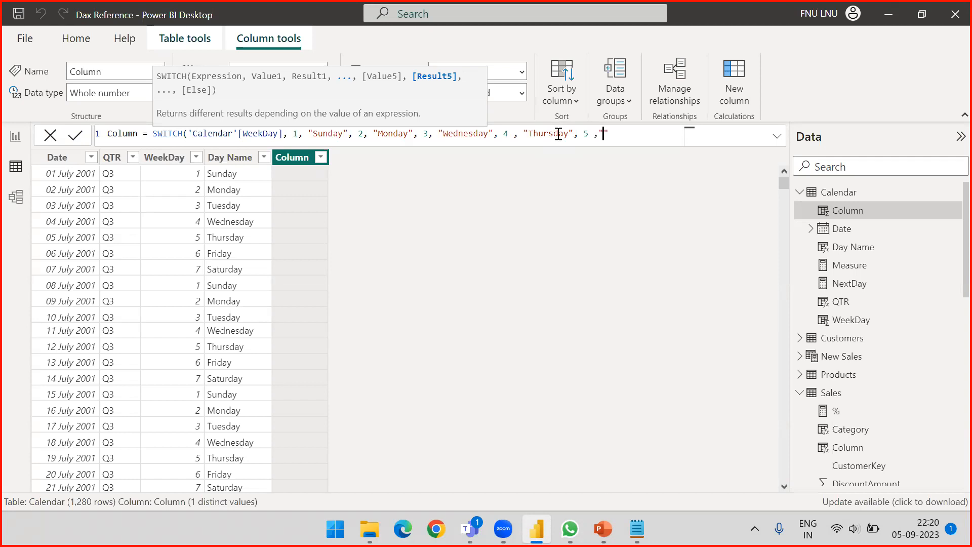
{"action": "type", "text": "riday\", 6"}
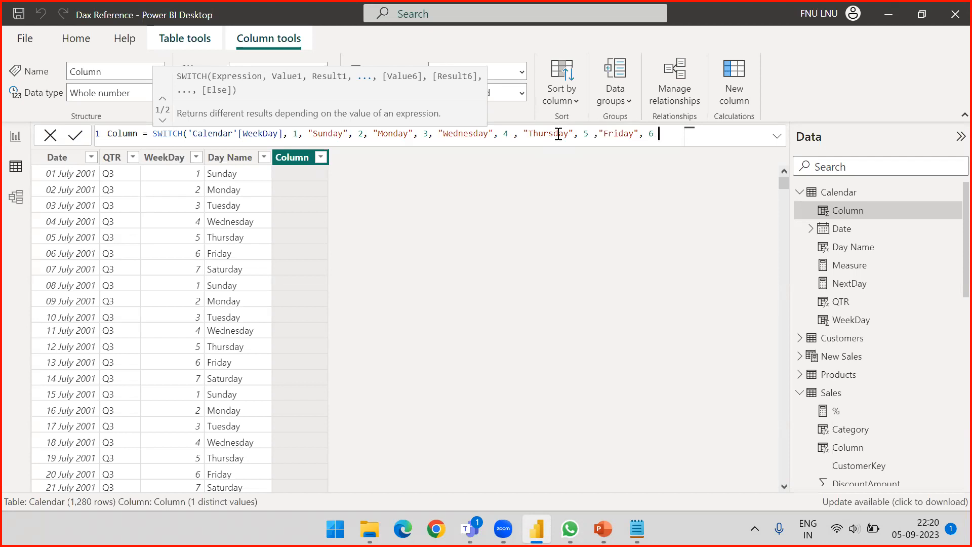
{"action": "type", "text": ", \""}
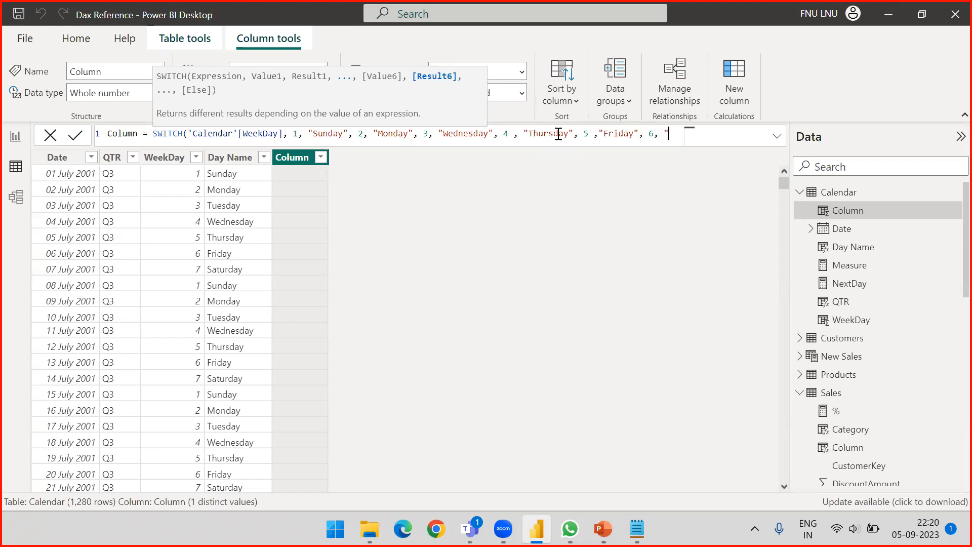
{"action": "type", "text": "Sat"}
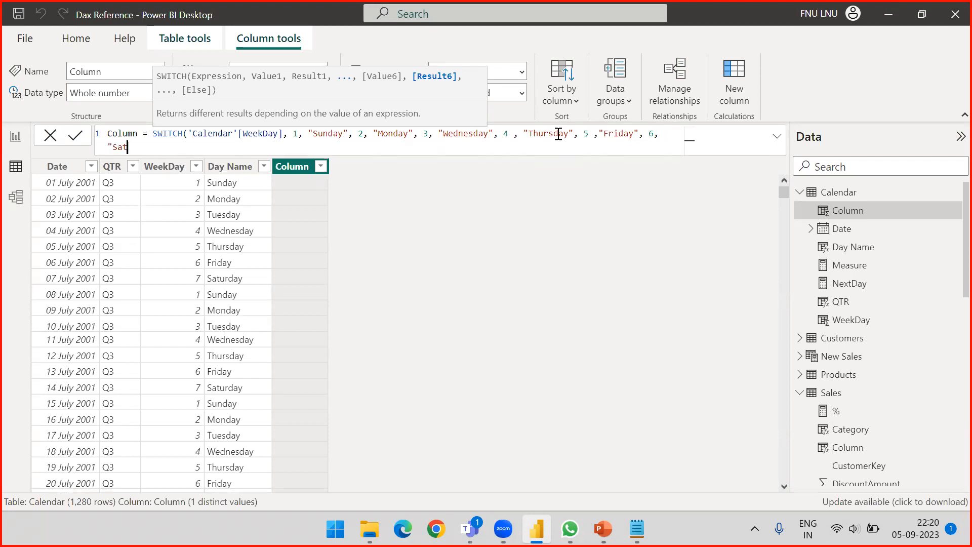
{"action": "type", "text": "urday\","}
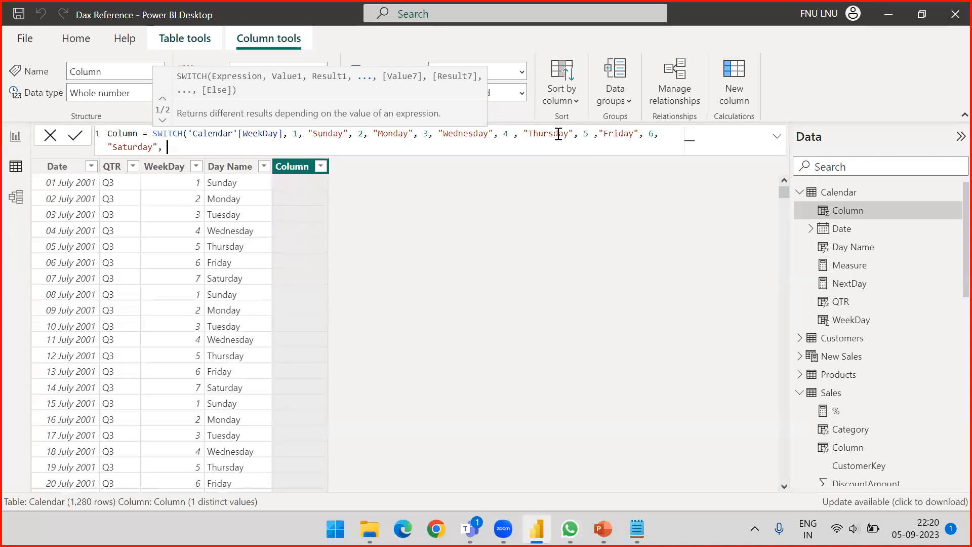
{"action": "type", "text": "7 , \""}
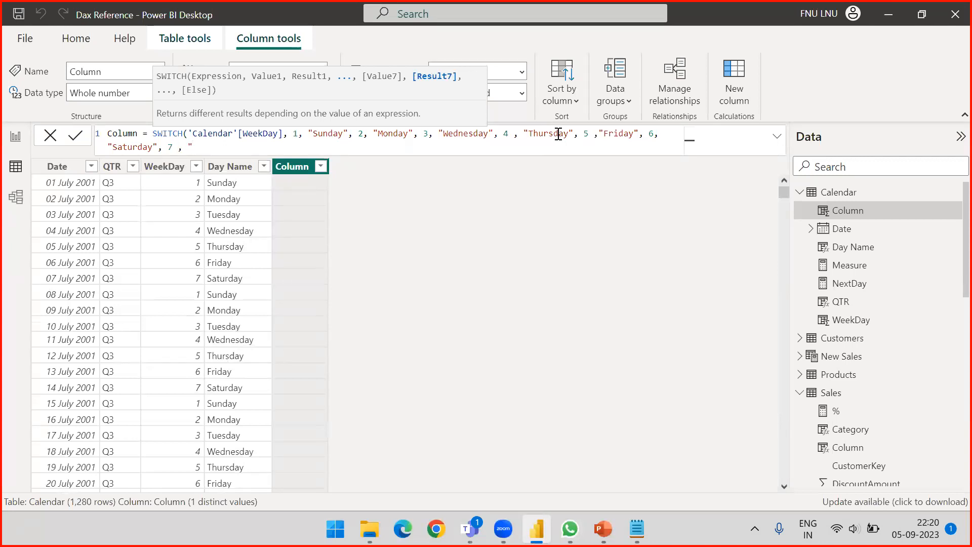
{"action": "key", "text": "BackSpace"}
{"action": "key", "text": "BackSpace"}
{"action": "key", "text": "BackSpace"}
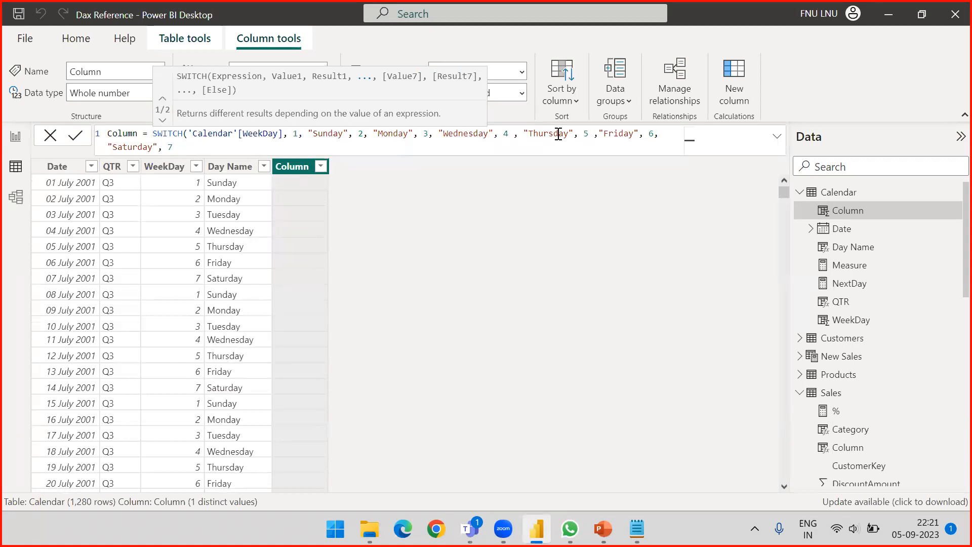
Insert the missing "Tuesday" as the result for value 3 and put the value 4 before "Wednesday".
{"action": "left_click", "coordinate": [431, 134]}
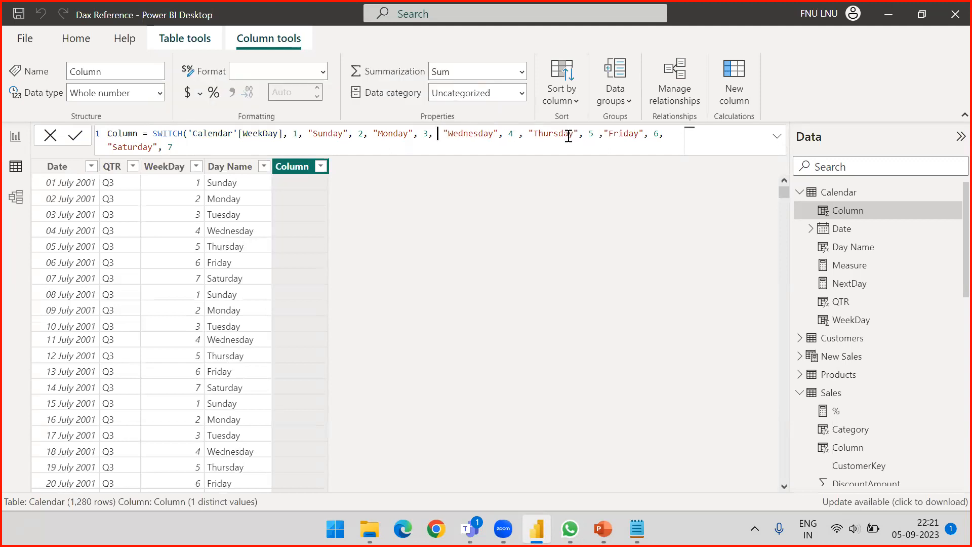
{"action": "type", "text": "\"\", "}
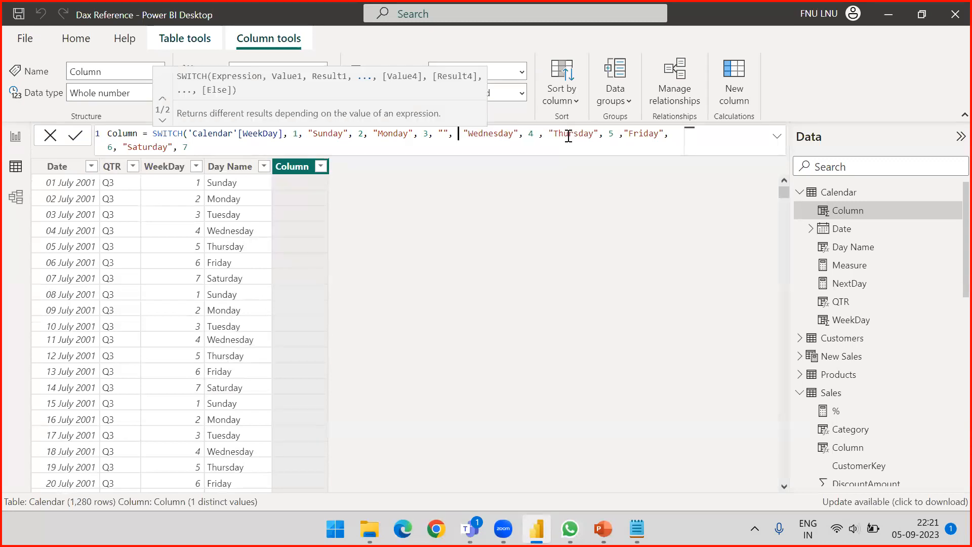
{"action": "type", "text": "4 "}
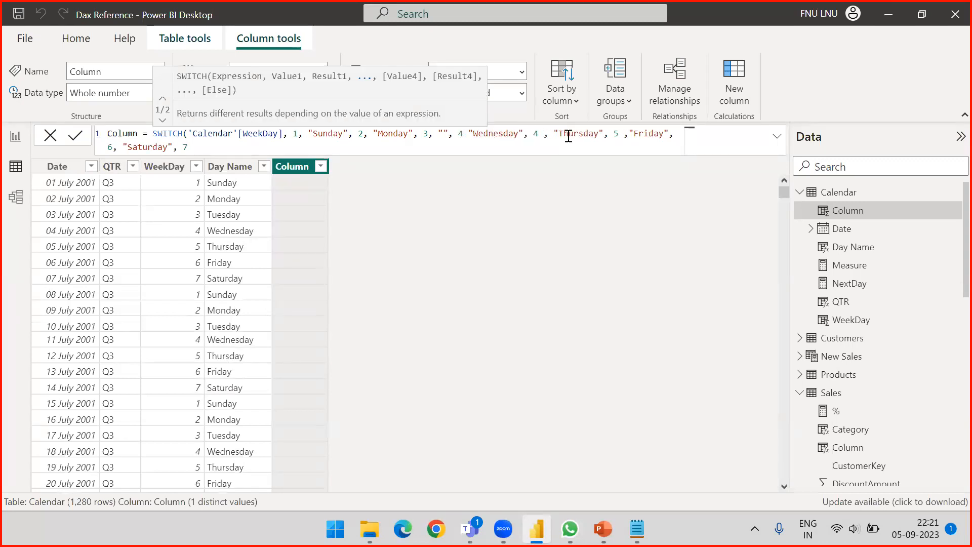
{"action": "type", "text": ","}
{"action": "key", "text": "Left"}
{"action": "key", "text": "Left"}
{"action": "key", "text": "Left"}
{"action": "key", "text": "Left"}
{"action": "key", "text": "Left"}
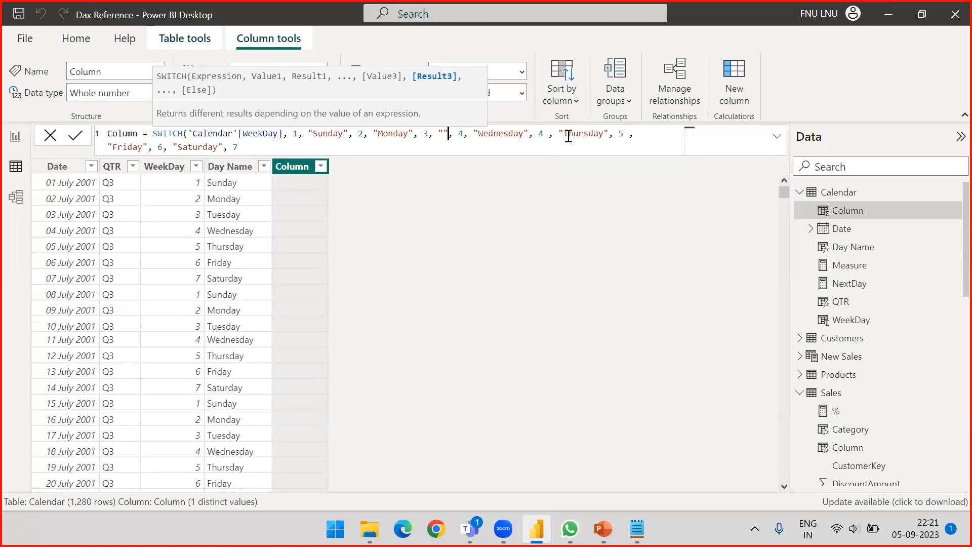
{"action": "type", "text": "Tue"}
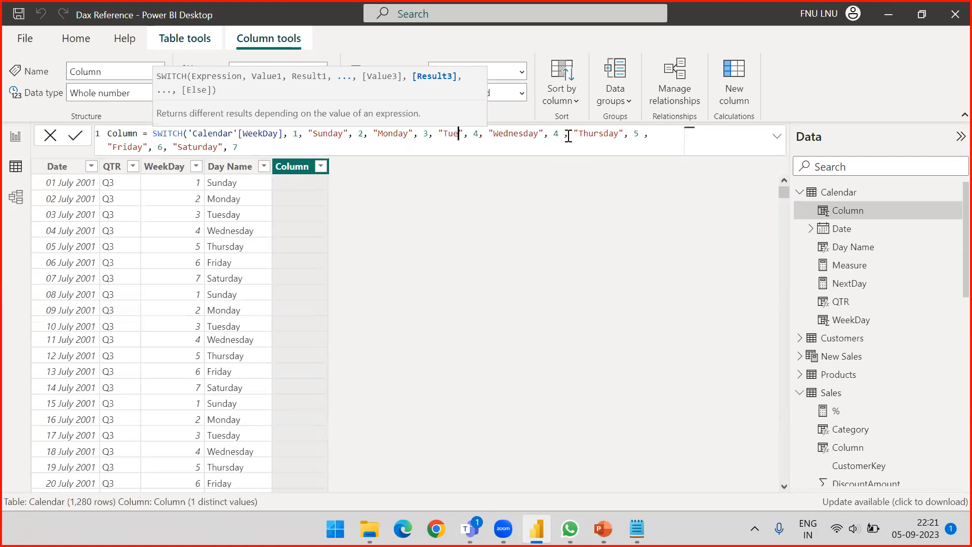
{"action": "type", "text": "sday"}
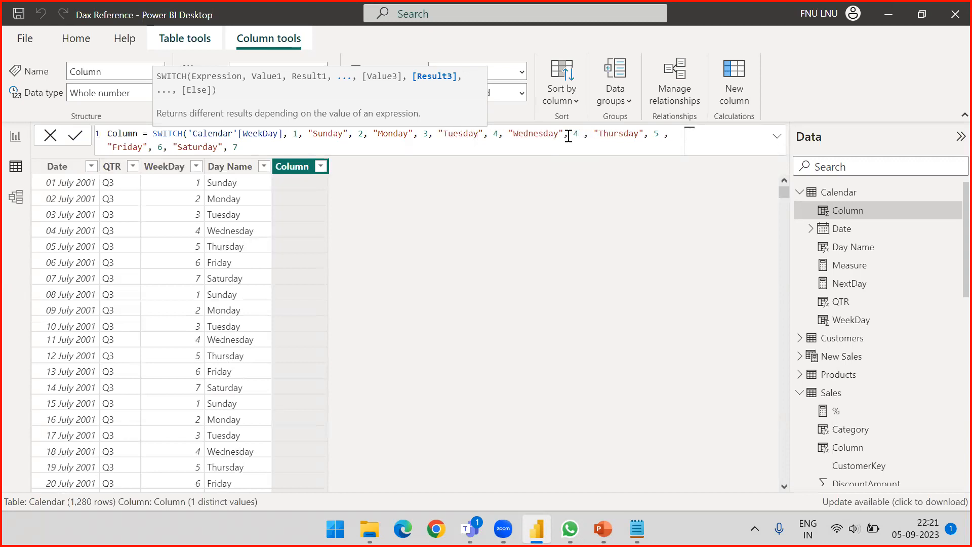
Renumber the SWITCH values so that "Thursday" matches 5 and "Friday" matches 6.
{"action": "left_click", "coordinate": [575, 133]}
{"action": "key", "text": "Delete"}
{"action": "type", "text": "5"}
{"action": "left_click", "coordinate": [656, 127]}
{"action": "key", "text": "Delete"}
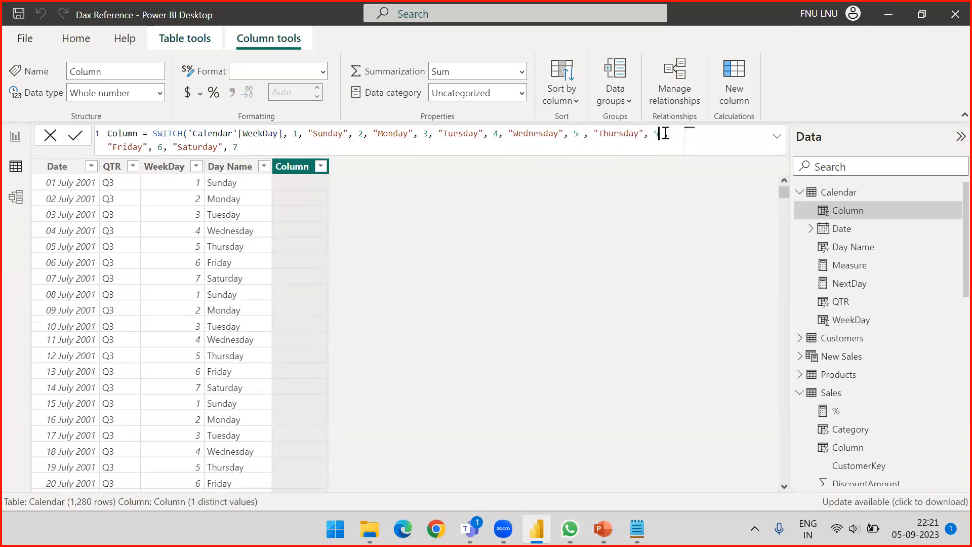
{"action": "type", "text": "6"}
Remove the trailing 7, close the SWITCH function, set the value for "Saturday" to 7, and commit the formula.
{"action": "left_click", "coordinate": [244, 146]}
{"action": "key", "text": "BackSpace"}
{"action": "key", "text": "BackSpace"}
{"action": "key", "text": "BackSpace"}
{"action": "type", "text": ")"}
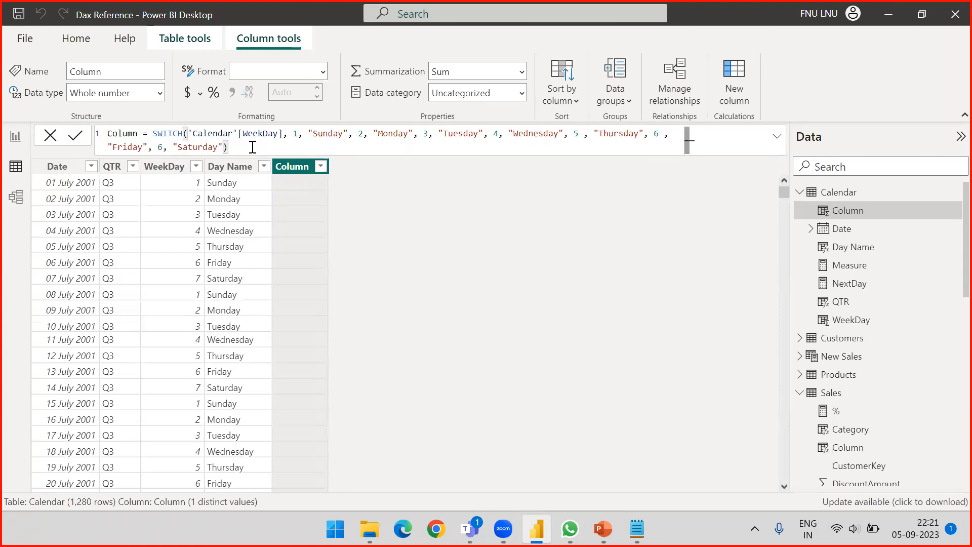
{"action": "left_click", "coordinate": [163, 147]}
{"action": "key", "text": "BackSpace"}
{"action": "type", "text": "7"}
{"action": "key", "text": "Right"}
{"action": "key", "text": "Right"}
{"action": "key", "text": "Right"}
{"action": "key", "text": "Right"}
{"action": "key", "text": "Right"}
{"action": "key", "text": "Right"}
{"action": "key", "text": "Right"}
{"action": "key", "text": "Right"}
{"action": "key", "text": "Right"}
{"action": "key", "text": "Right"}
{"action": "key", "text": "Right"}
{"action": "key", "text": "Right"}
{"action": "key", "text": "Right"}
{"action": "key", "text": "Return"}
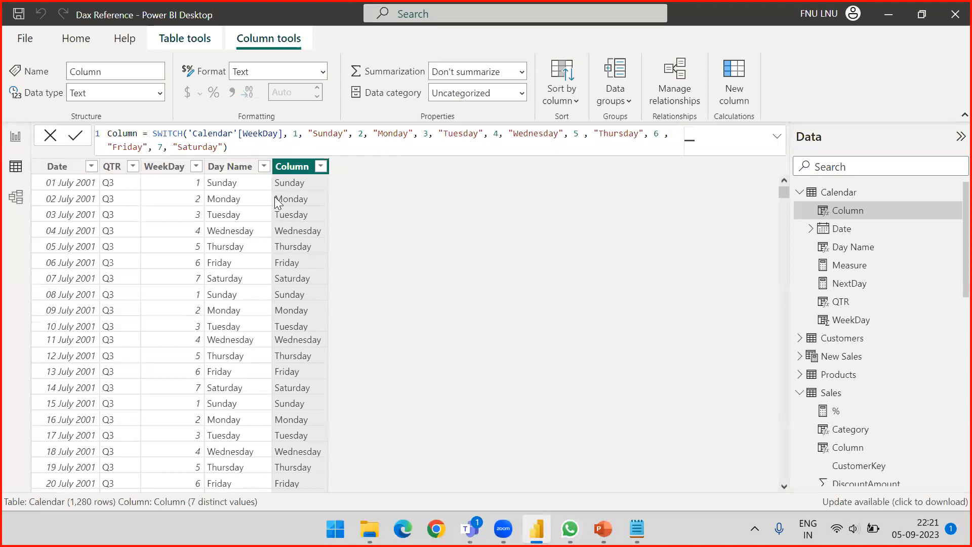
Compare the existing Day Name column's SWITCH formula with the new column's formula in the Calendar table.
{"action": "left_click", "coordinate": [240, 172]}
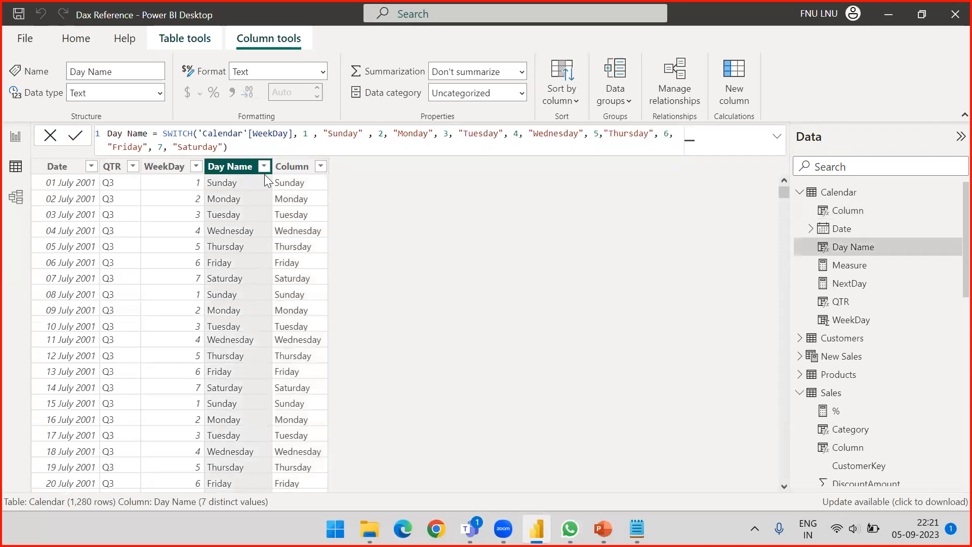
{"action": "left_click_drag", "start_coordinate": [242, 148], "coordinate": [167, 134]}
{"action": "left_click", "coordinate": [304, 173]}
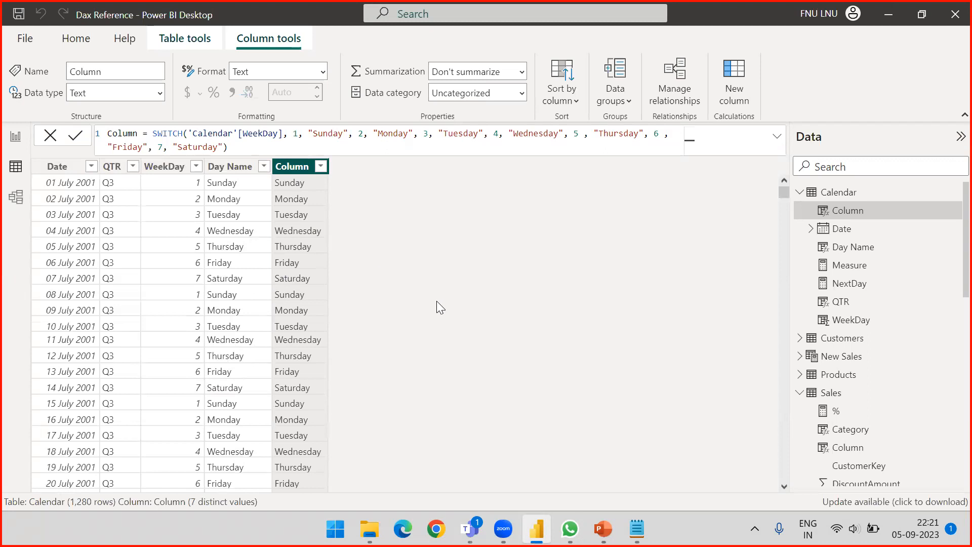
Switch to PowerPoint, review the Logical Functions slide's list from IF to SWITCH, and save the presentation.
{"action": "left_click", "coordinate": [602, 528]}
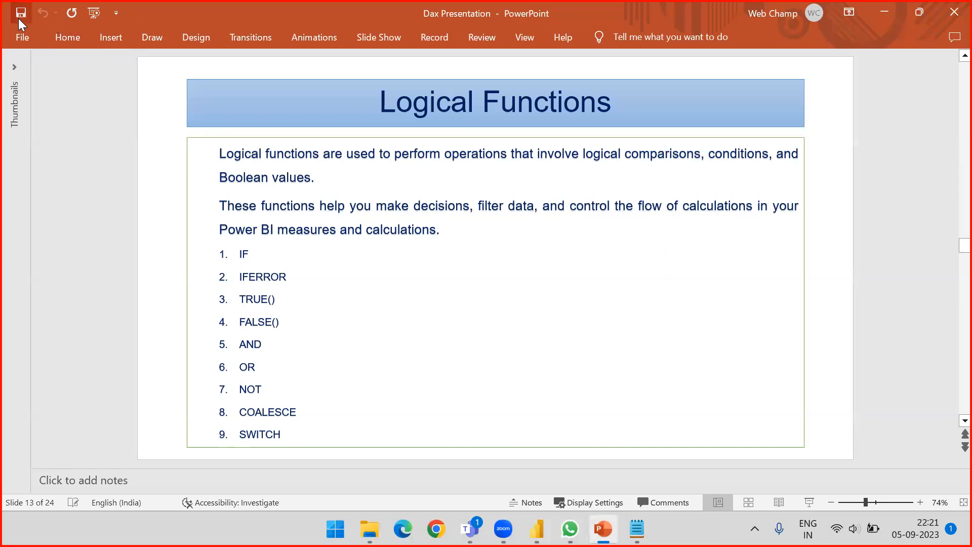
{"action": "left_click", "coordinate": [240, 253]}
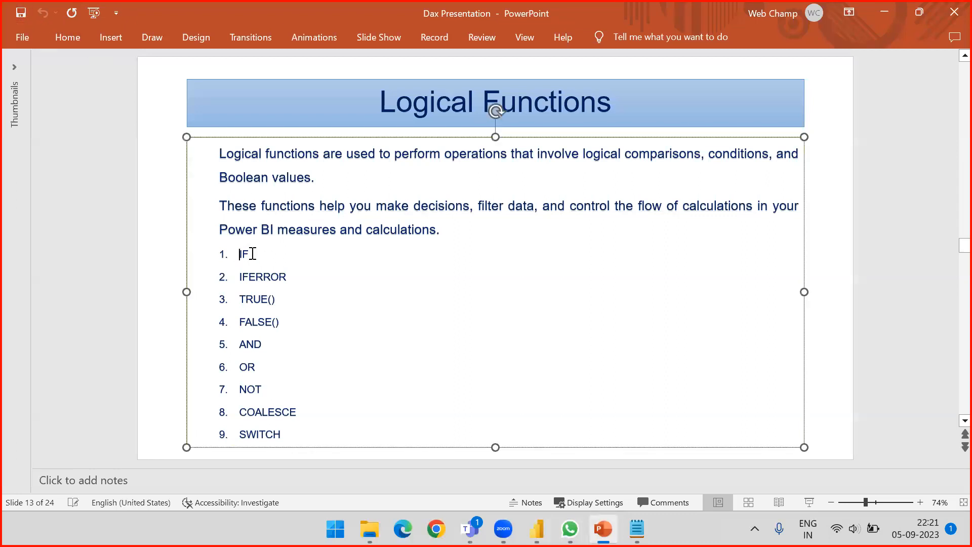
{"action": "double_click", "coordinate": [252, 253]}
{"action": "left_click", "coordinate": [825, 221]}
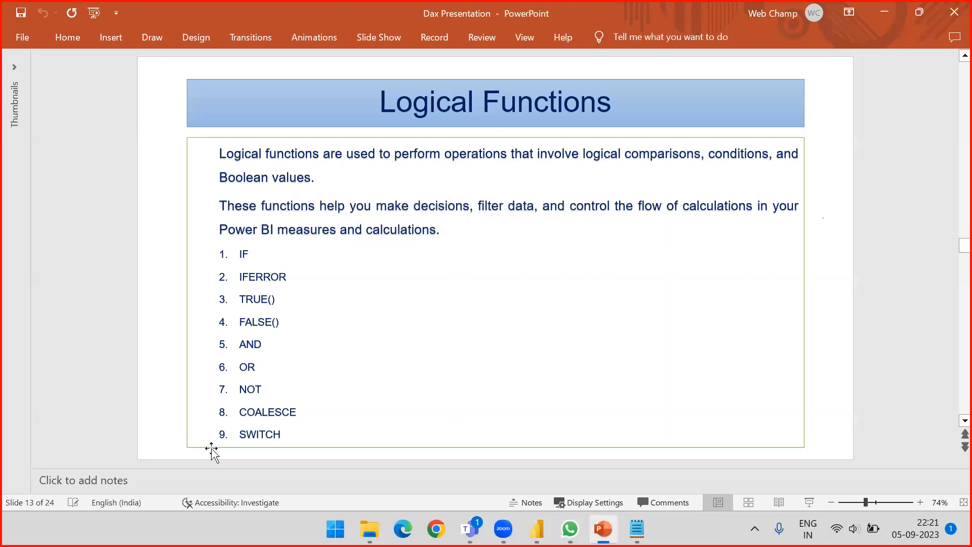
{"action": "left_click_drag", "start_coordinate": [286, 435], "coordinate": [235, 435]}
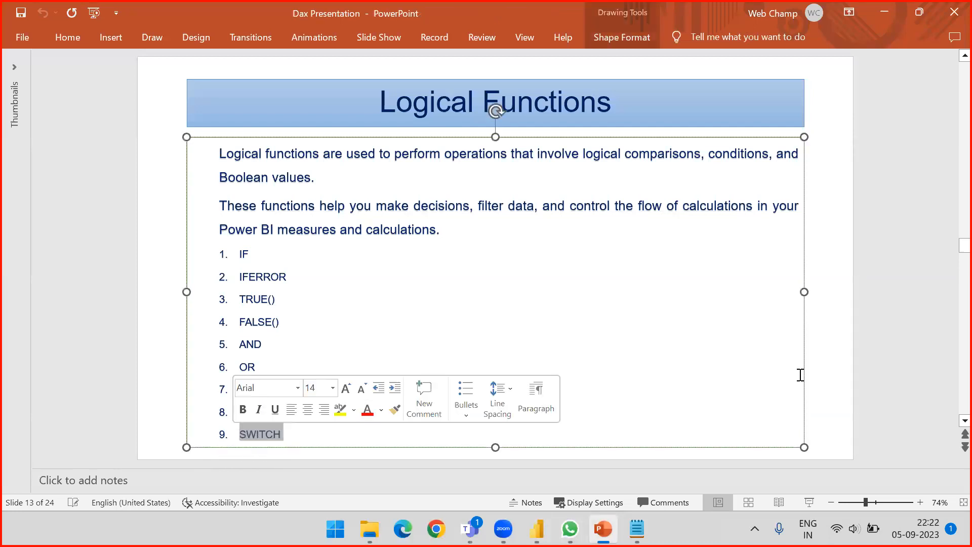
{"action": "left_click", "coordinate": [820, 351]}
{"action": "left_click", "coordinate": [20, 20]}
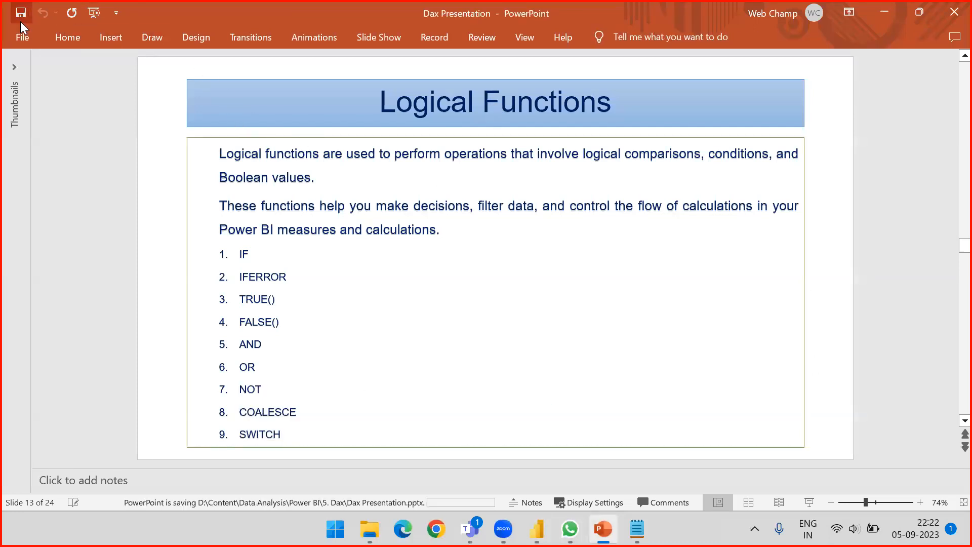